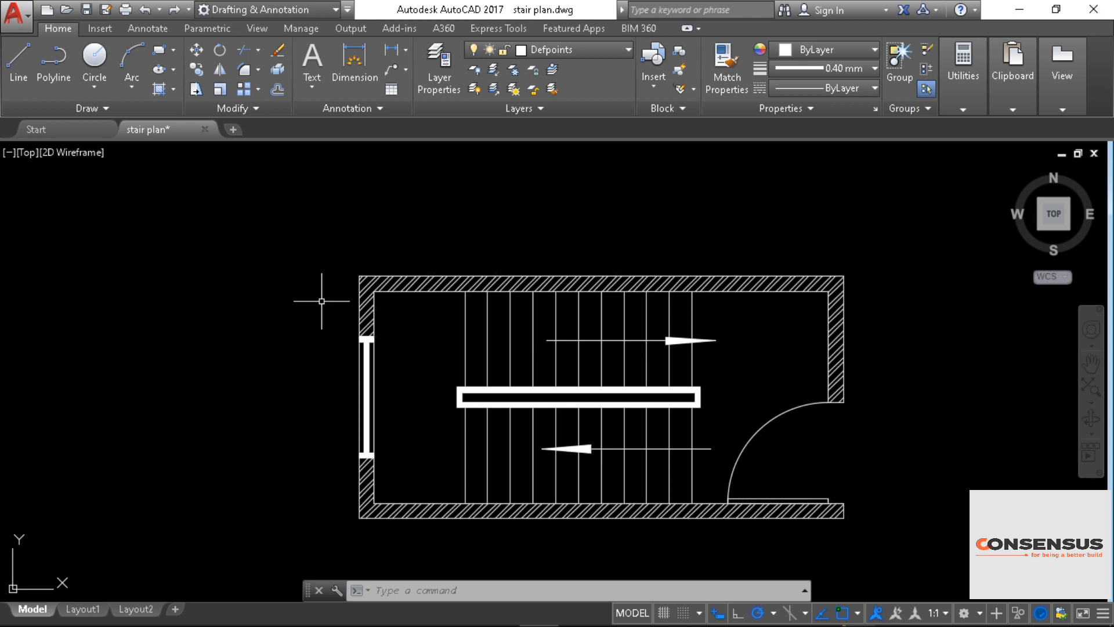
mouse_move(466, 281)
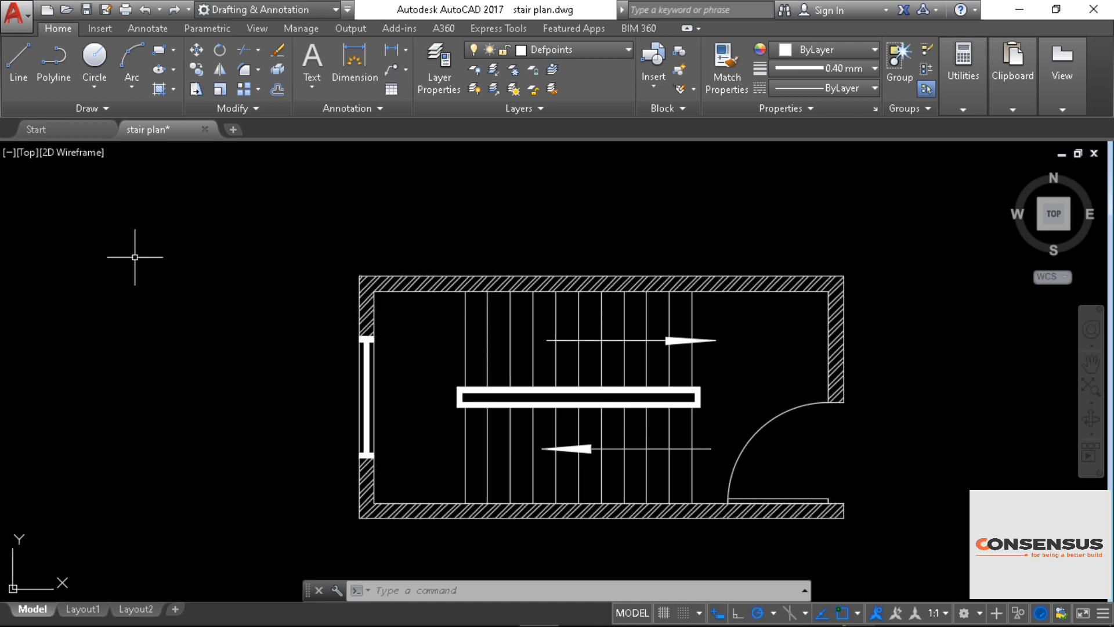
click(84, 108)
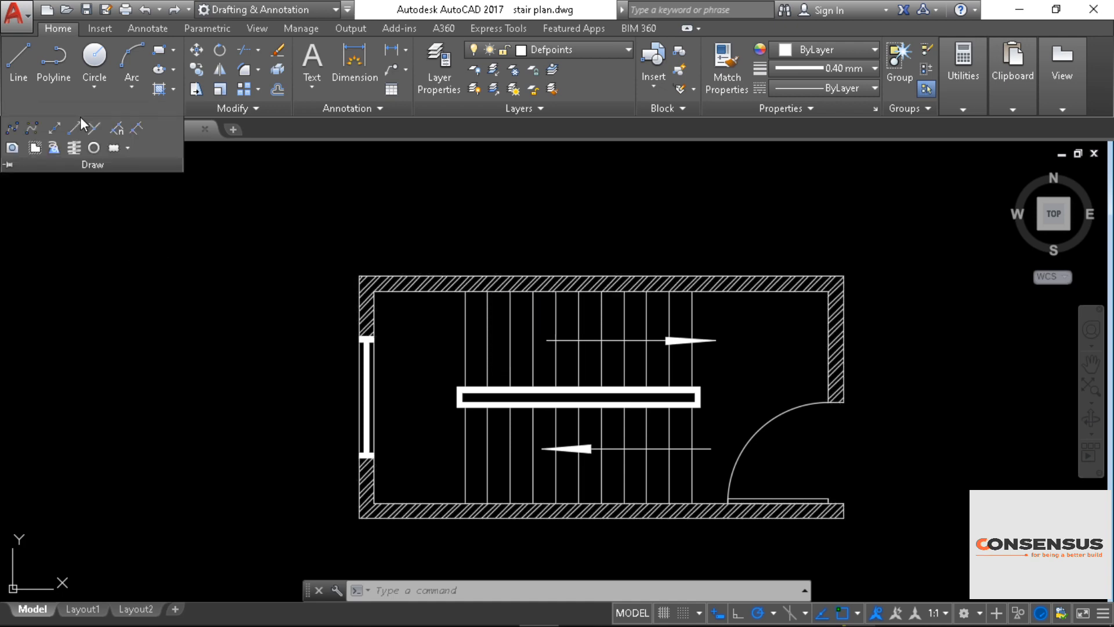
click(229, 256)
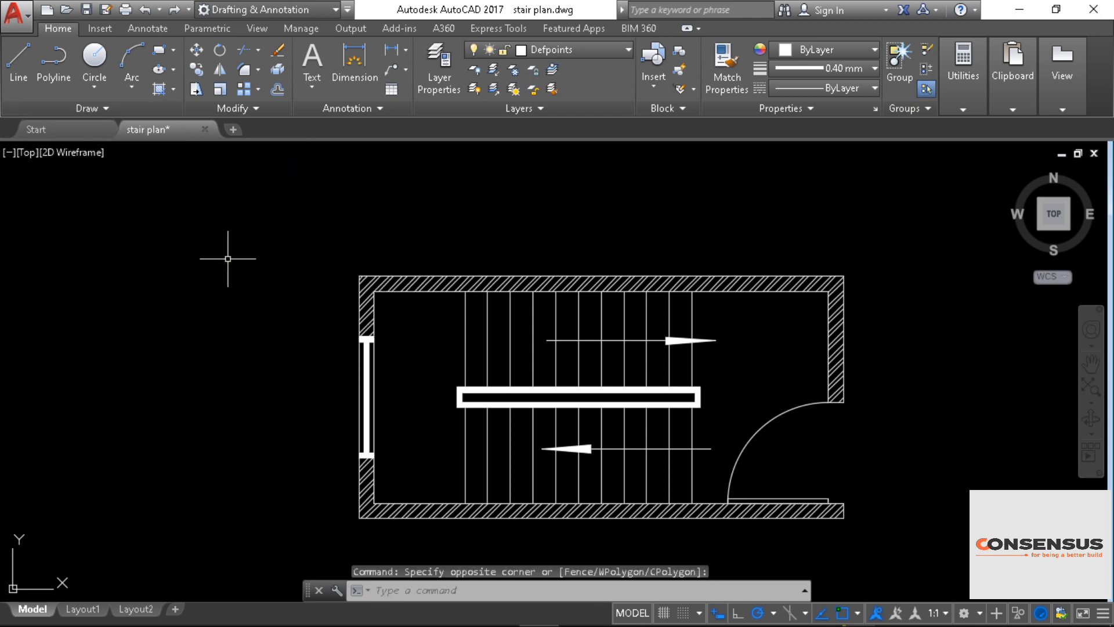
Step: Draw a vertical construction line through the upper inner corner of the stair plan's left wall
click(102, 107)
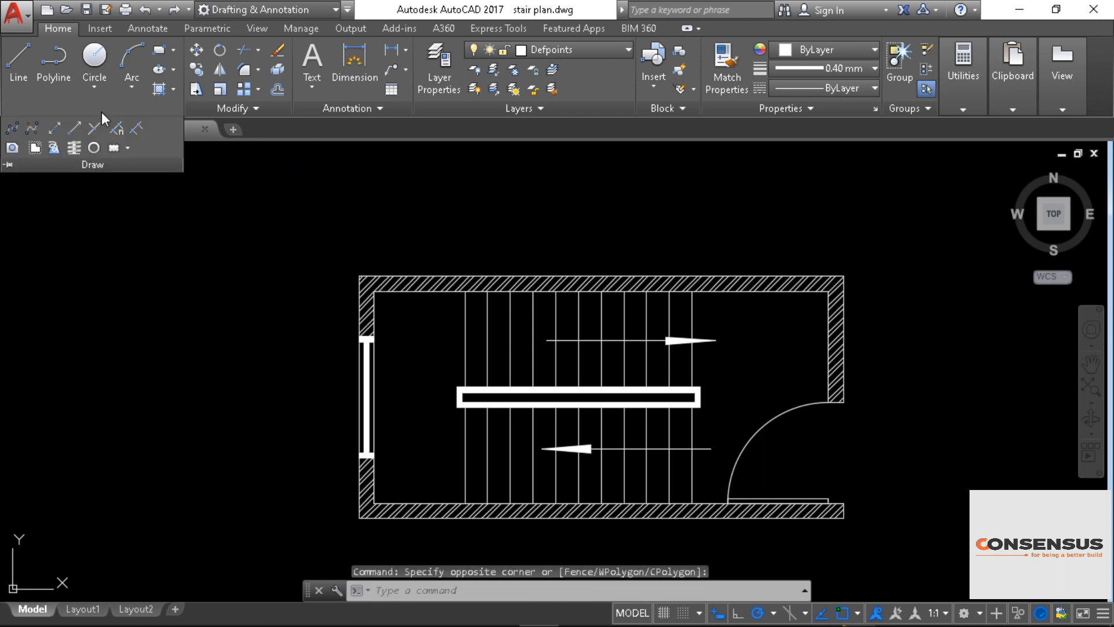
click(54, 127)
middle_drag(293, 330, 205, 356)
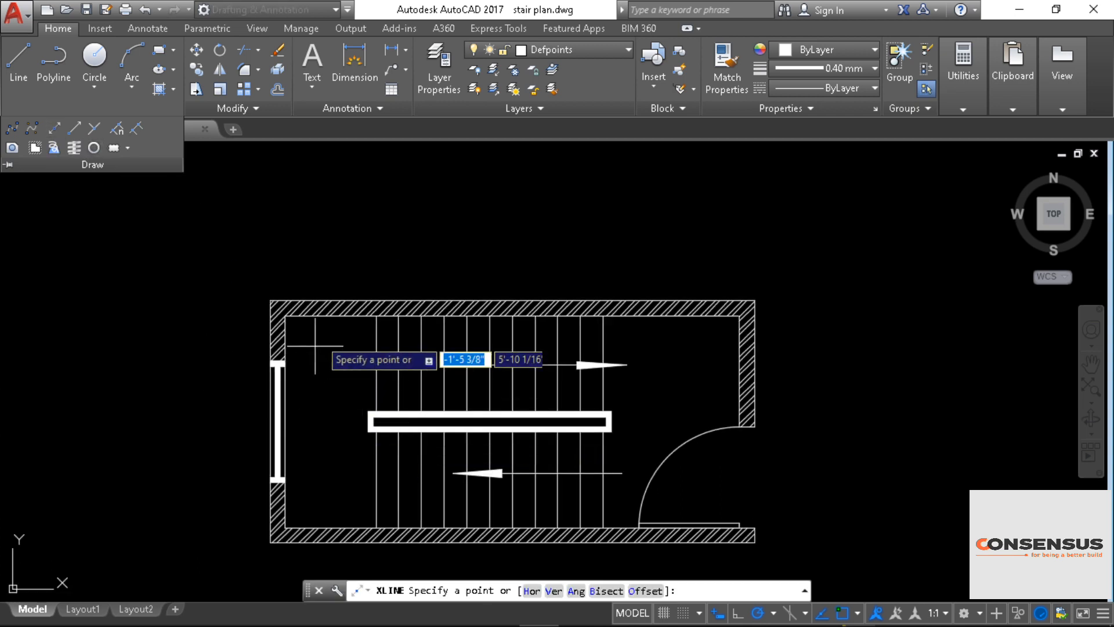
click(285, 315)
middle_drag(286, 174, 268, 358)
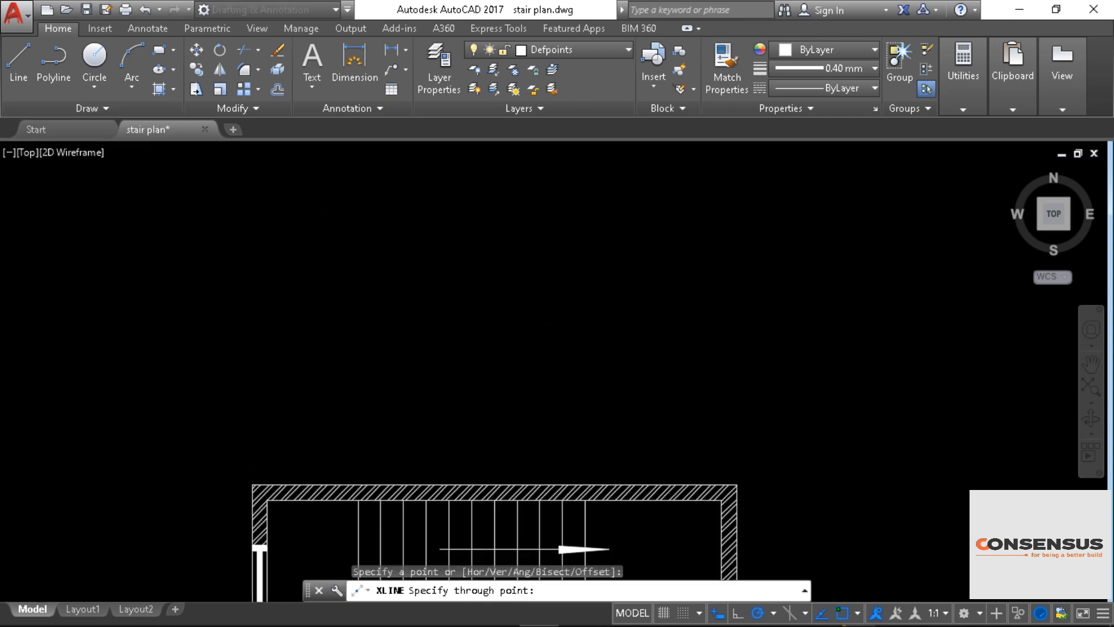
click(268, 222)
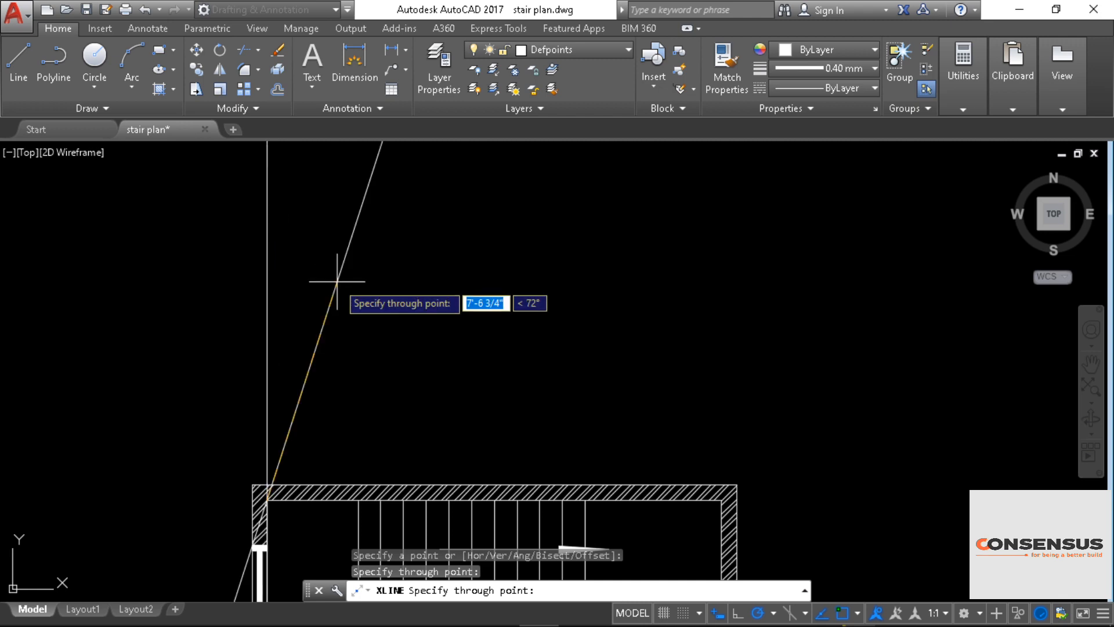
key(Return)
Step: Draw a vertical construction line through the upper inner corner of the plan's right wall
middle_drag(348, 362, 353, 248)
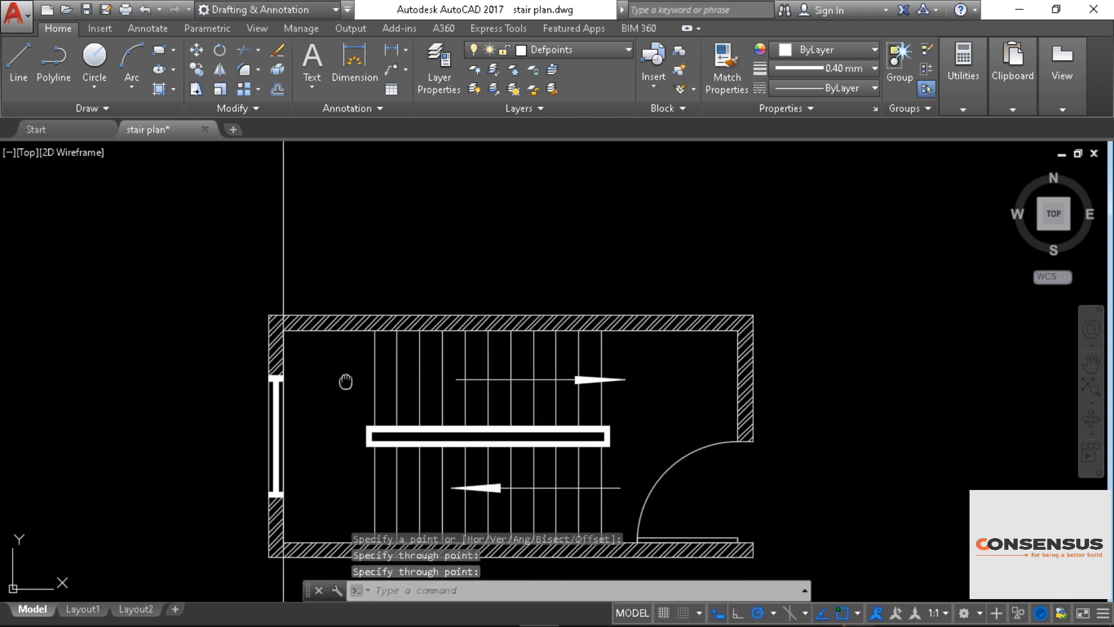
middle_drag(346, 381, 291, 364)
key(Return)
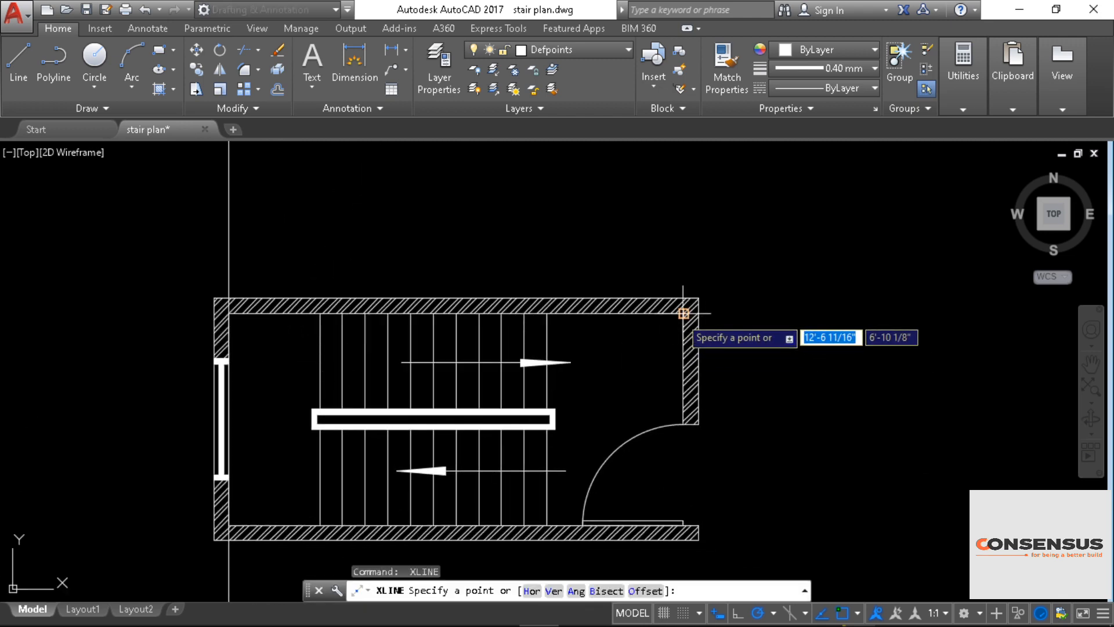
click(683, 313)
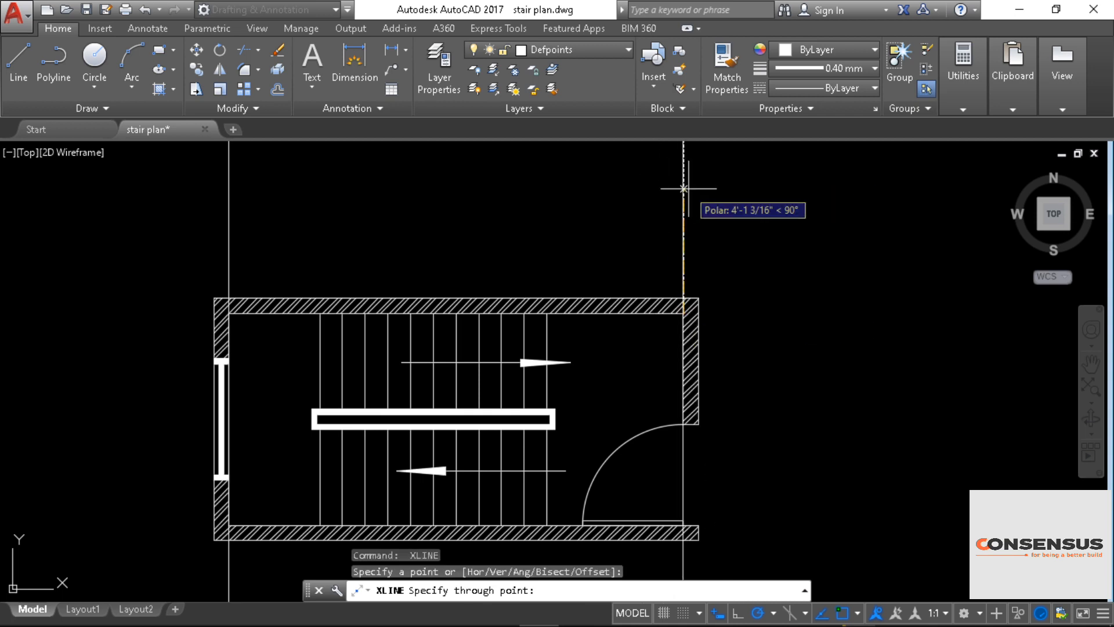
click(682, 180)
key(Return)
Step: Draw a vertical construction line through the upper end of the leftmost tread line
middle_drag(422, 249, 495, 210)
key(Return)
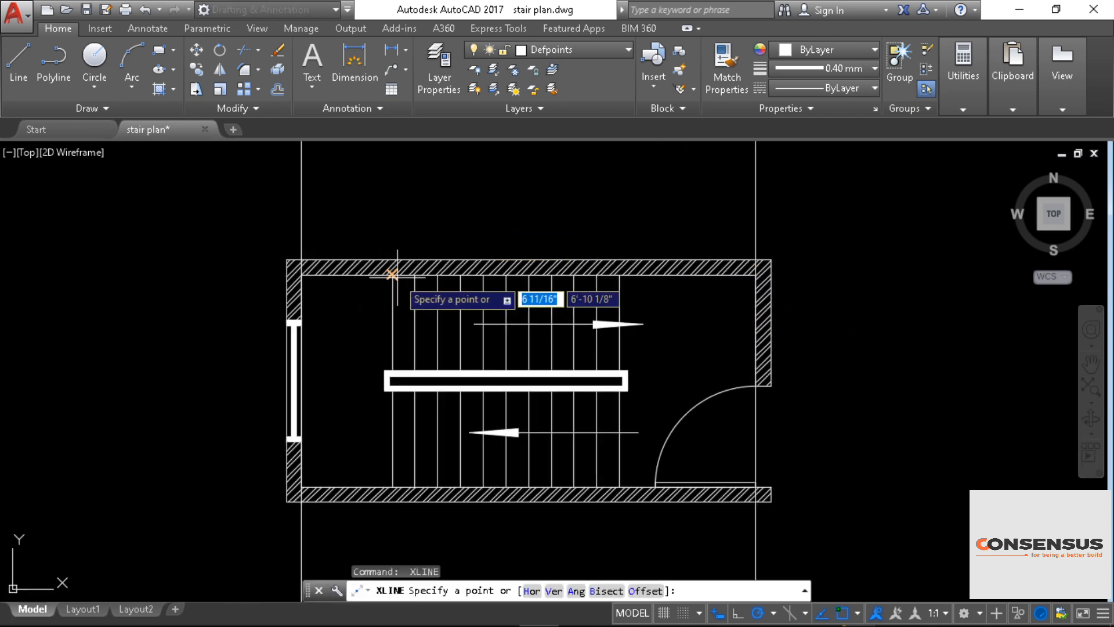
click(391, 274)
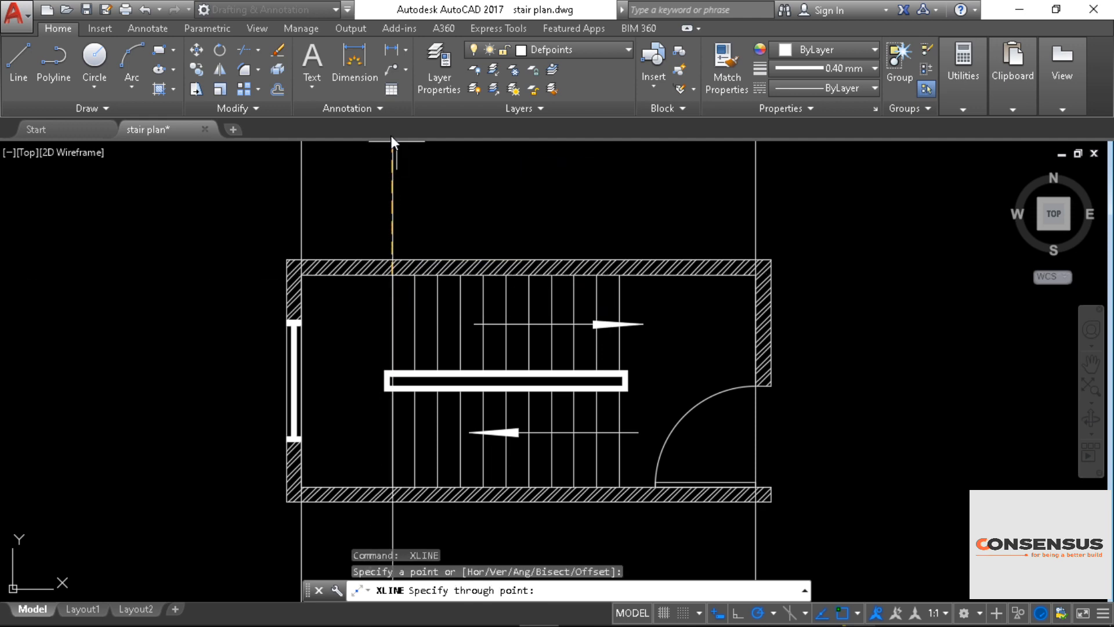
middle_drag(392, 152, 387, 230)
scroll(387, 230, down, 2)
click(386, 235)
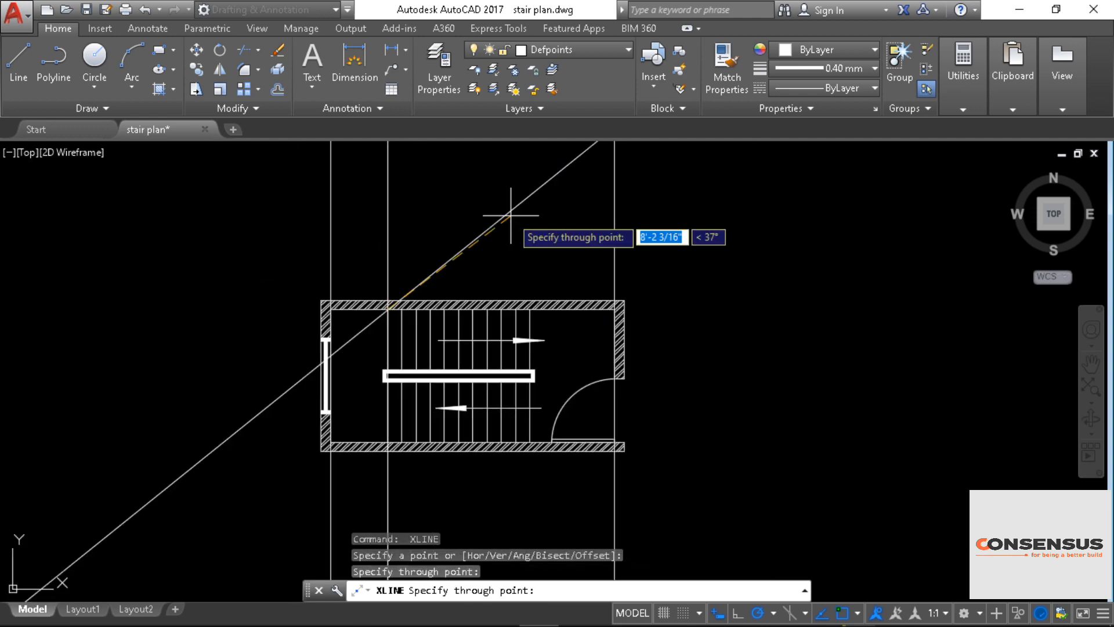
key(Return)
Step: Draw a vertical construction line through the upper end of the rightmost tread line
middle_drag(536, 249, 513, 244)
text(xl)
key(Return)
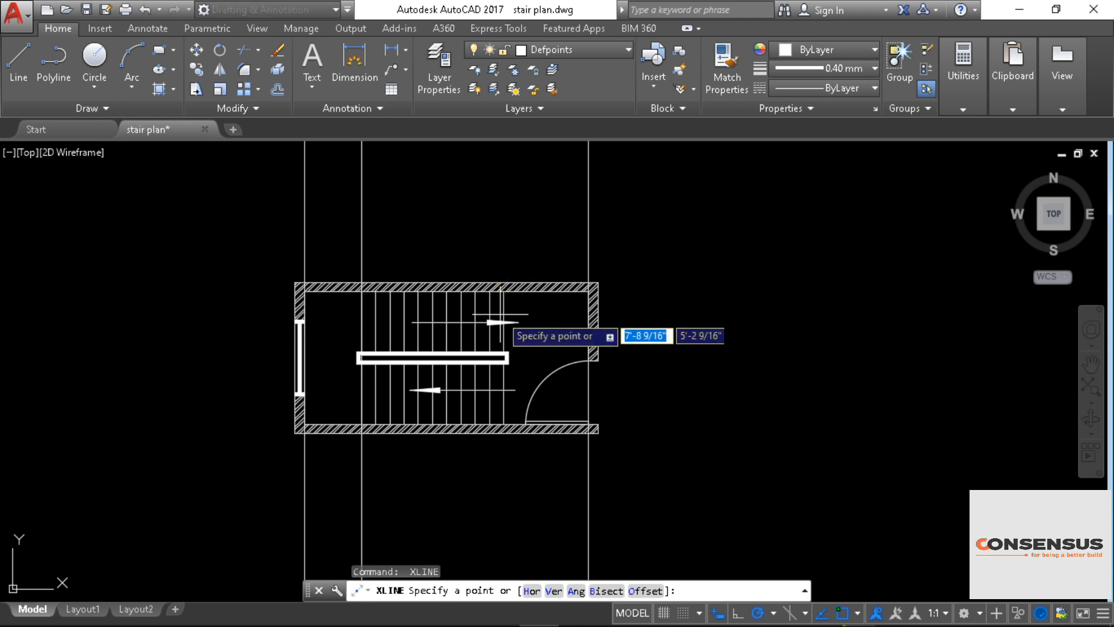
click(503, 290)
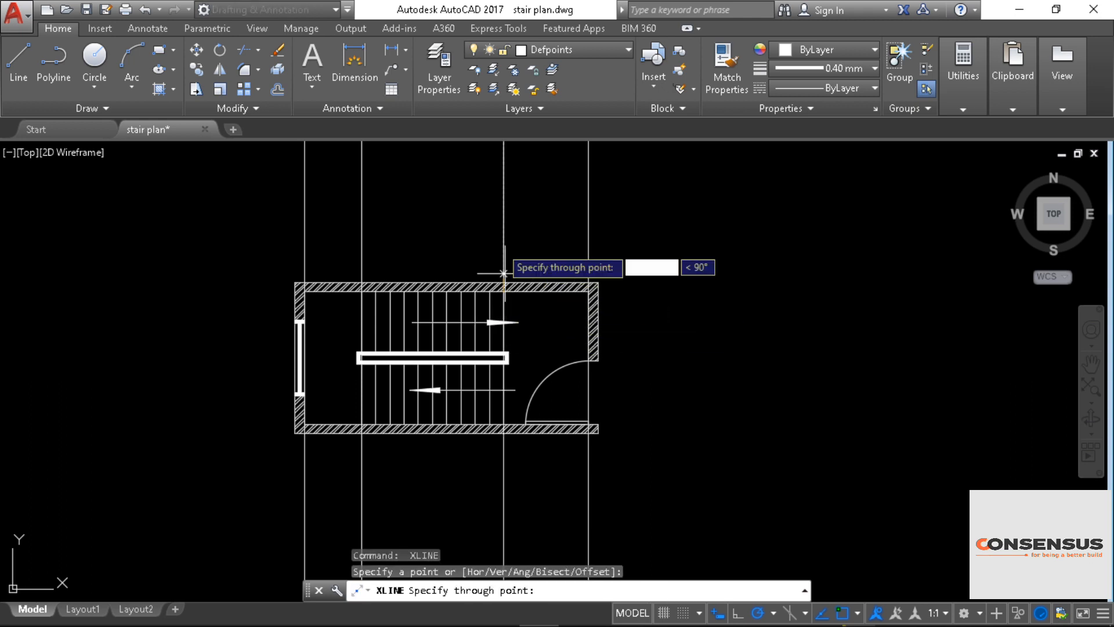
click(502, 170)
key(Return)
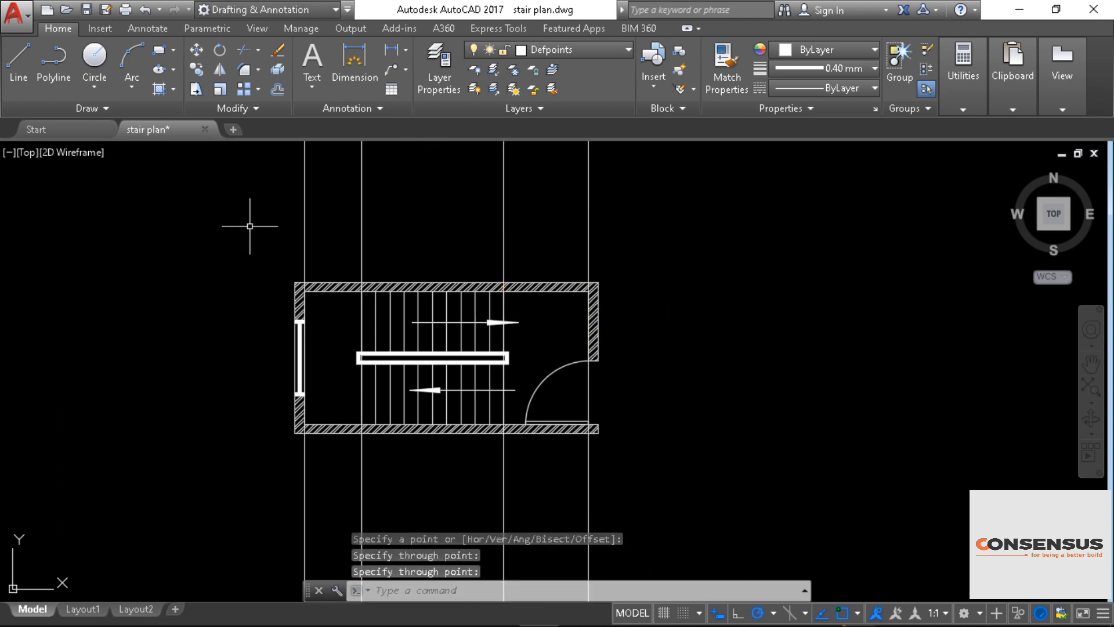
Step: Draw a horizontal construction line across the four vertical ones, a short distance above the plan's top wall
key(Return)
click(487, 204)
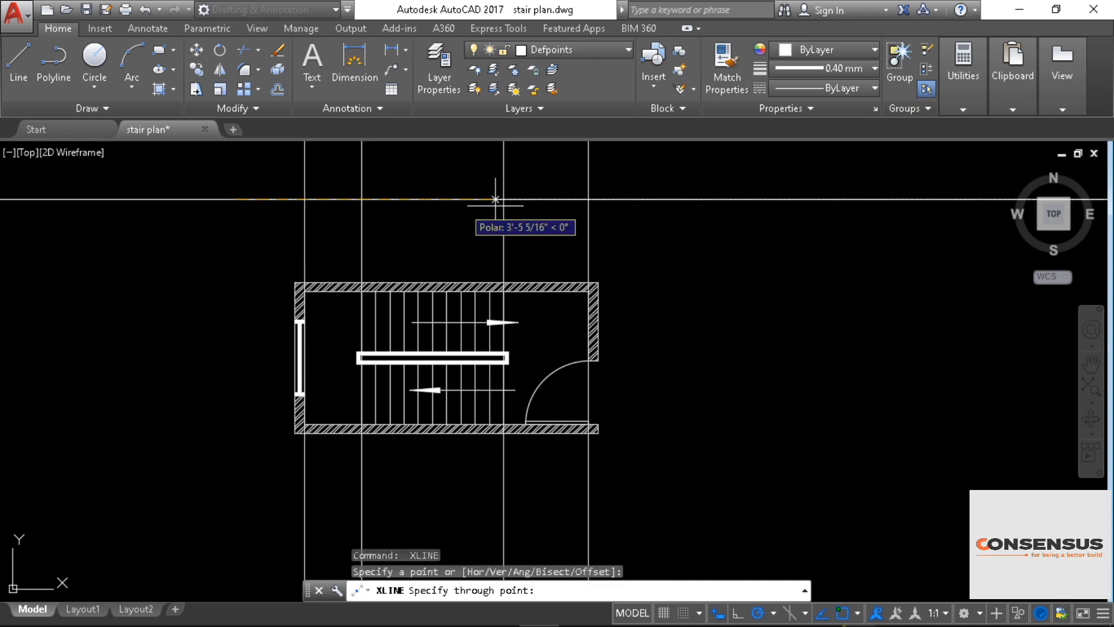
click(681, 199)
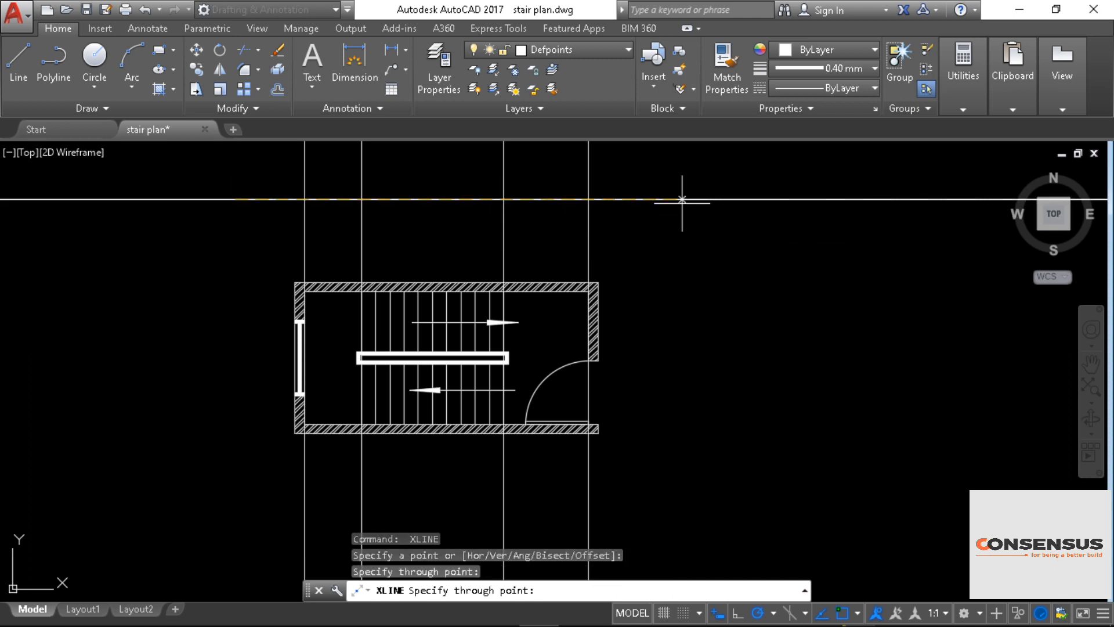
key(Return)
middle_drag(688, 313, 738, 272)
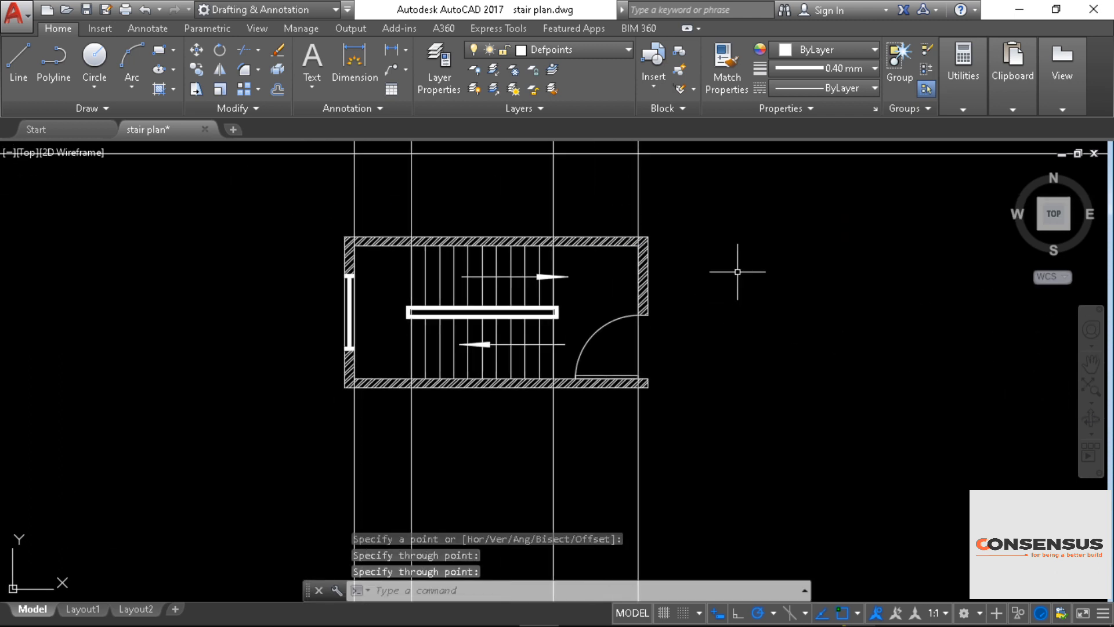
click(280, 92)
key(Return)
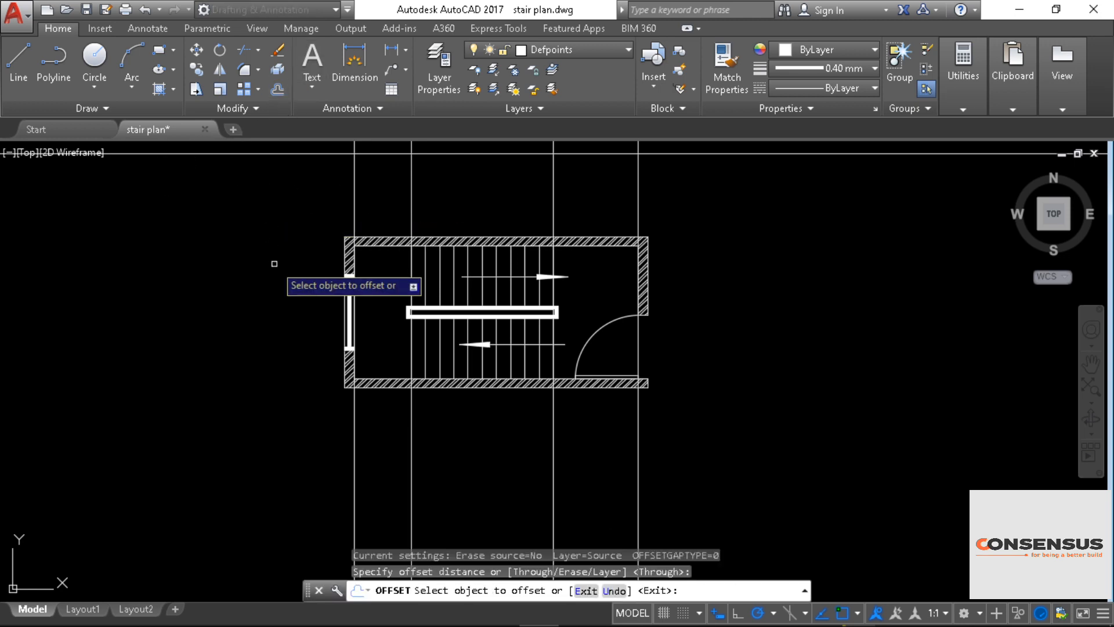
middle_drag(274, 265, 252, 292)
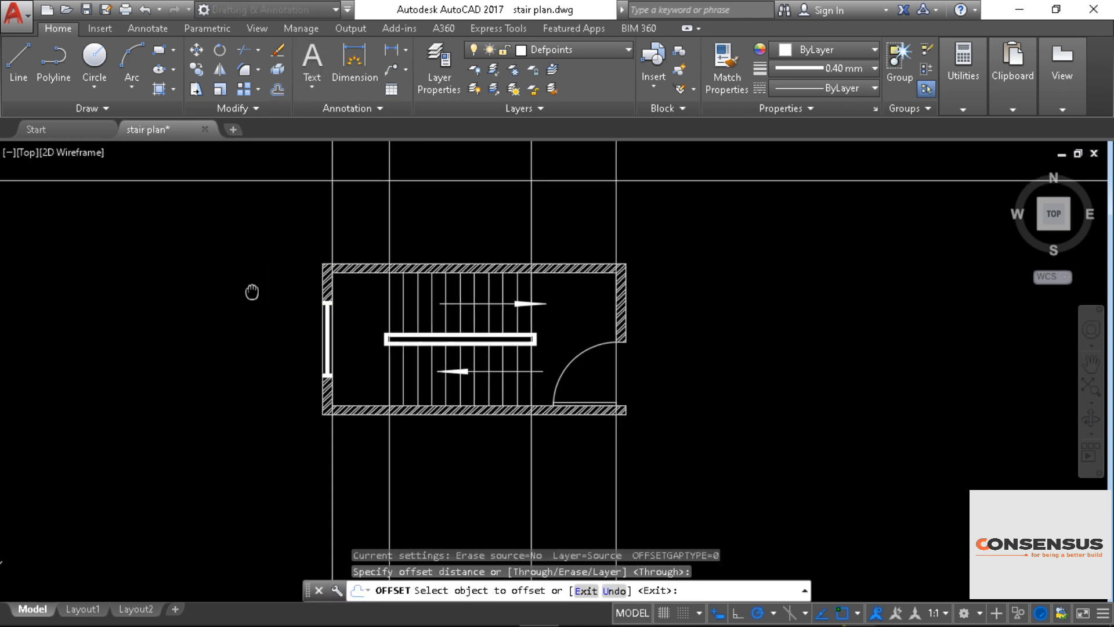
Step: Trim the four vertical construction lines between the horizontal construction line and the plan's top wall
click(235, 49)
key(Return)
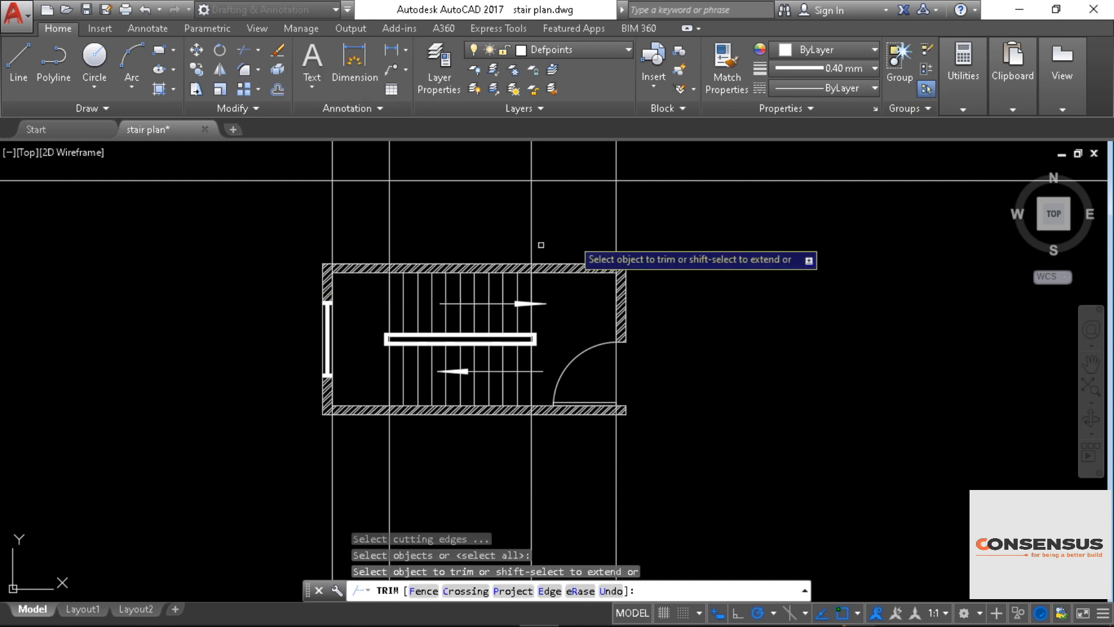
click(691, 214)
click(286, 227)
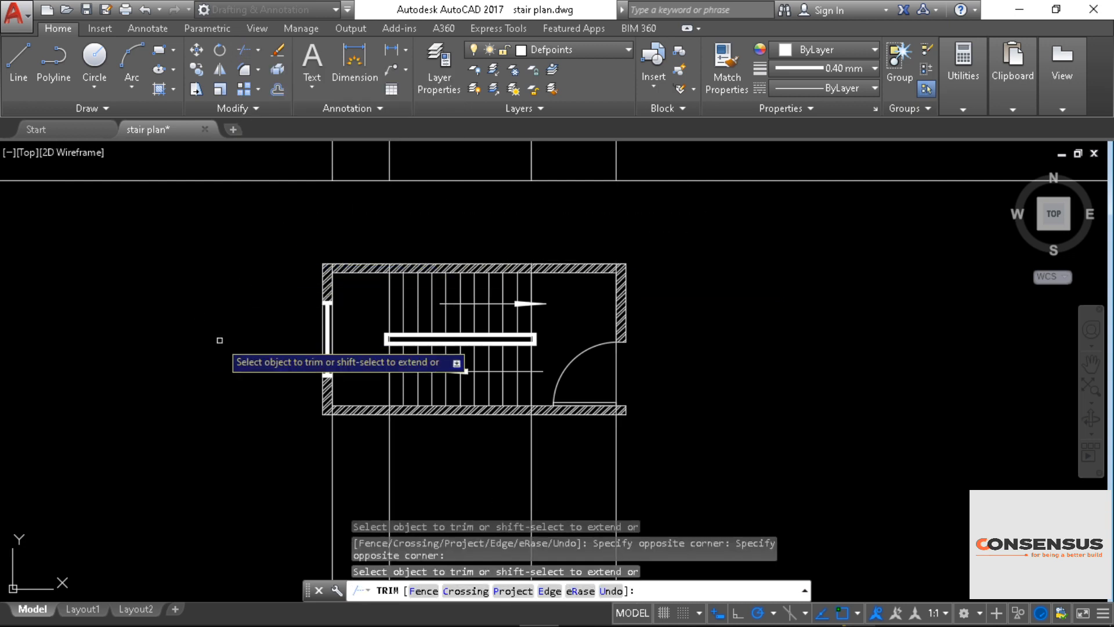
Step: Trim both ends of the horizontal construction line outside the two outer vertical lines and finish trimming
middle_drag(221, 342, 233, 498)
click(248, 270)
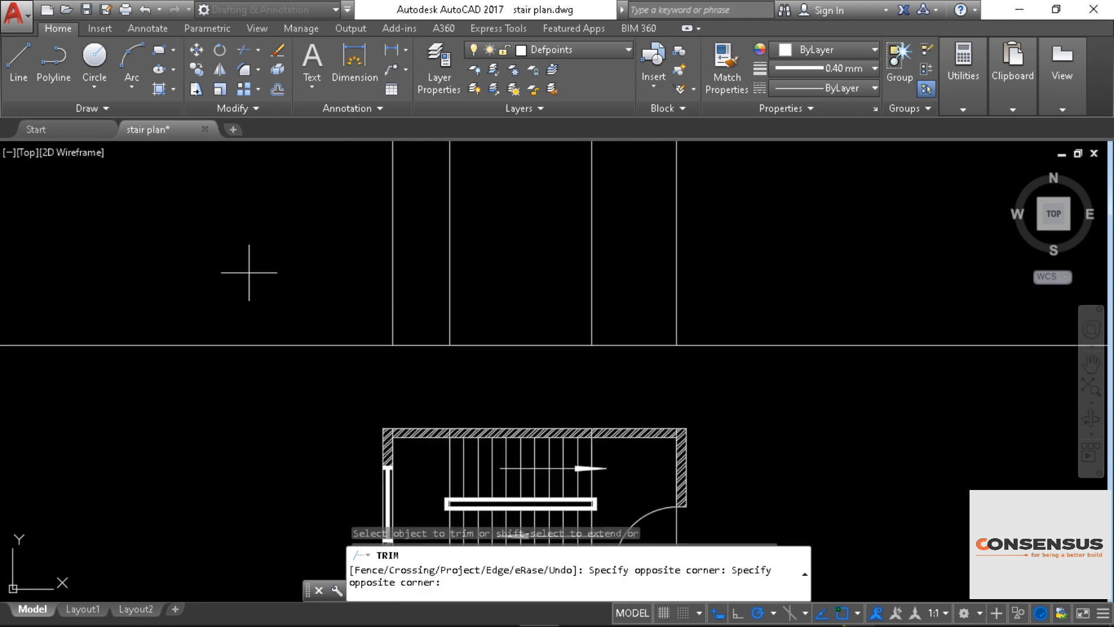
click(248, 447)
click(845, 291)
click(810, 398)
middle_drag(801, 518, 778, 325)
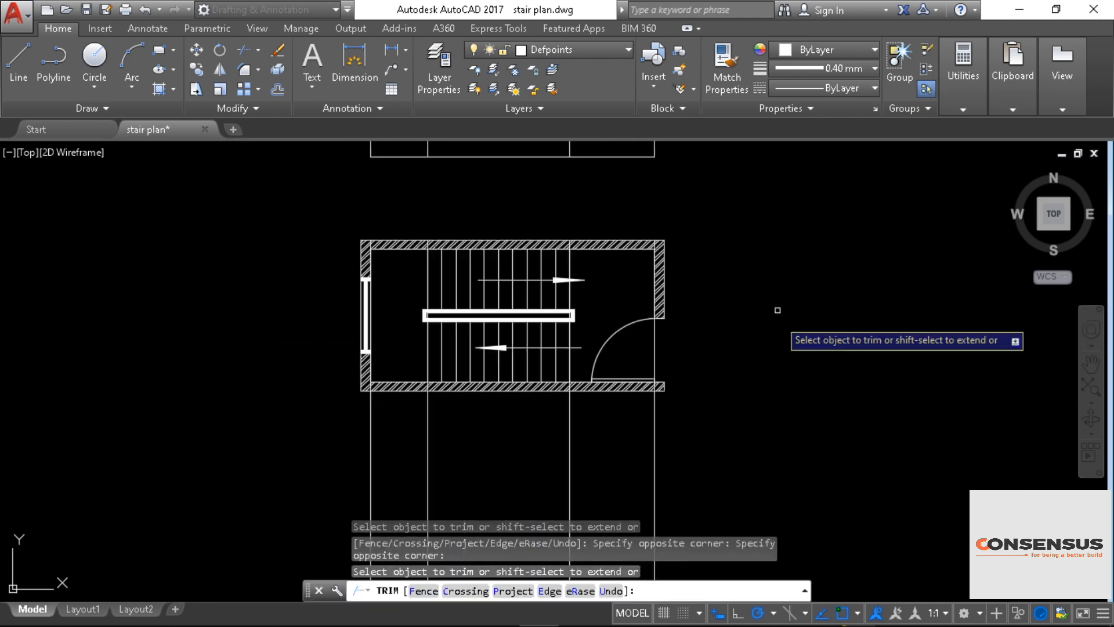
right_click(778, 336)
click(810, 349)
Step: Erase the four leftover vertical construction lines that run down through and below the plan
middle_drag(758, 416, 771, 315)
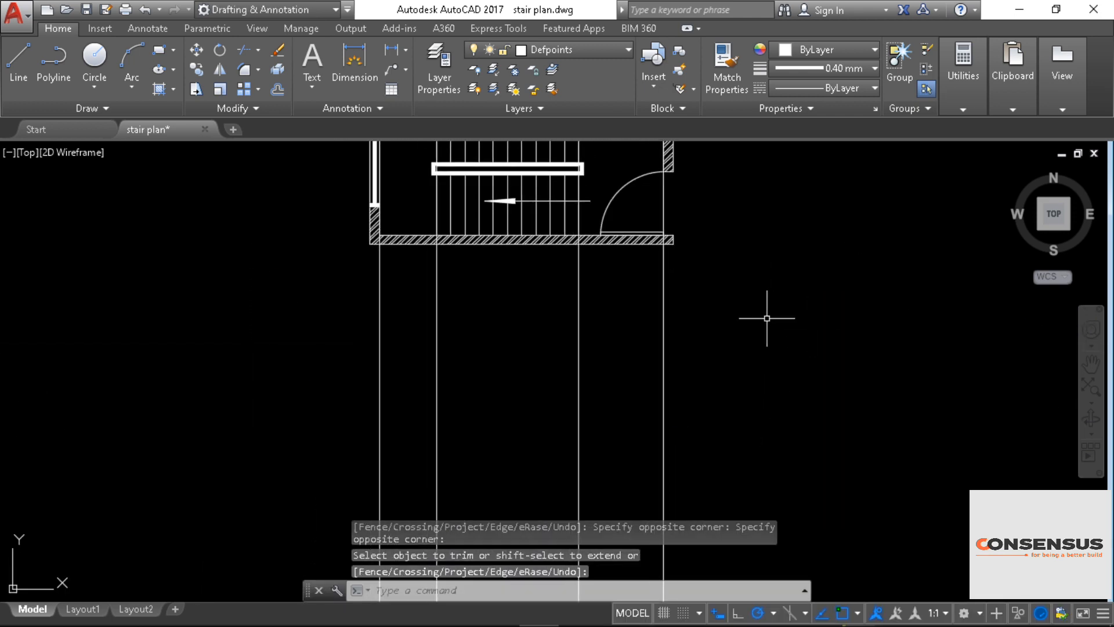
click(771, 316)
click(214, 410)
right_click(372, 328)
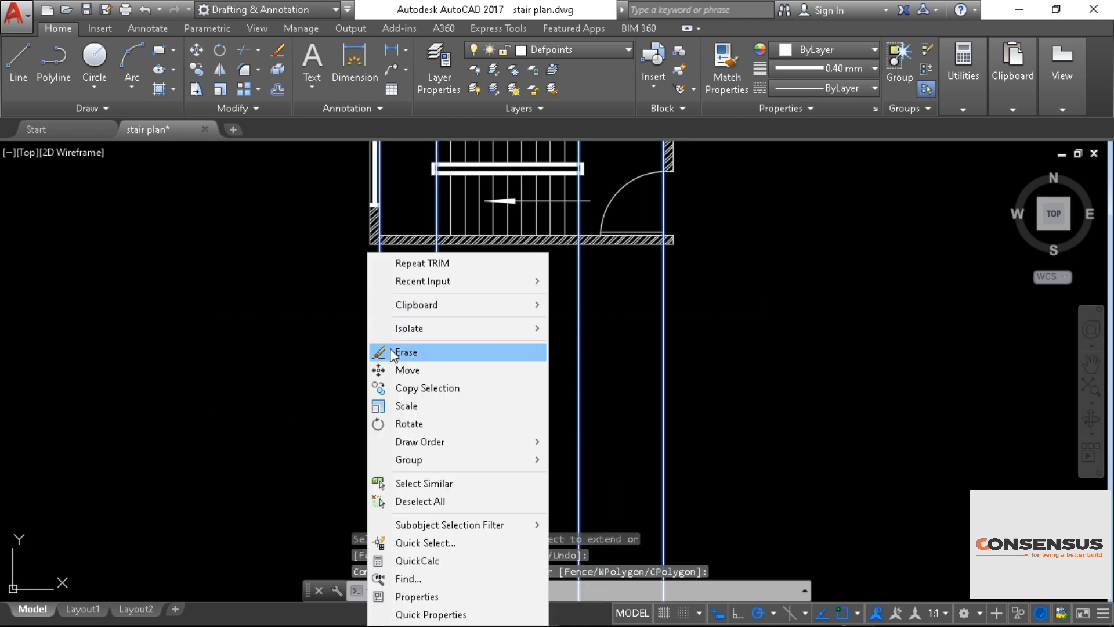
click(406, 352)
Step: Draw a 6" vertical riser line upward from where the right inner construction line meets the section's base line
scroll(281, 166, down, 2)
middle_drag(280, 166, 299, 365)
scroll(349, 272, up, 2)
mouse_move(350, 271)
middle_down()
mouse_move(352, 351)
mouse_move(319, 368)
middle_up()
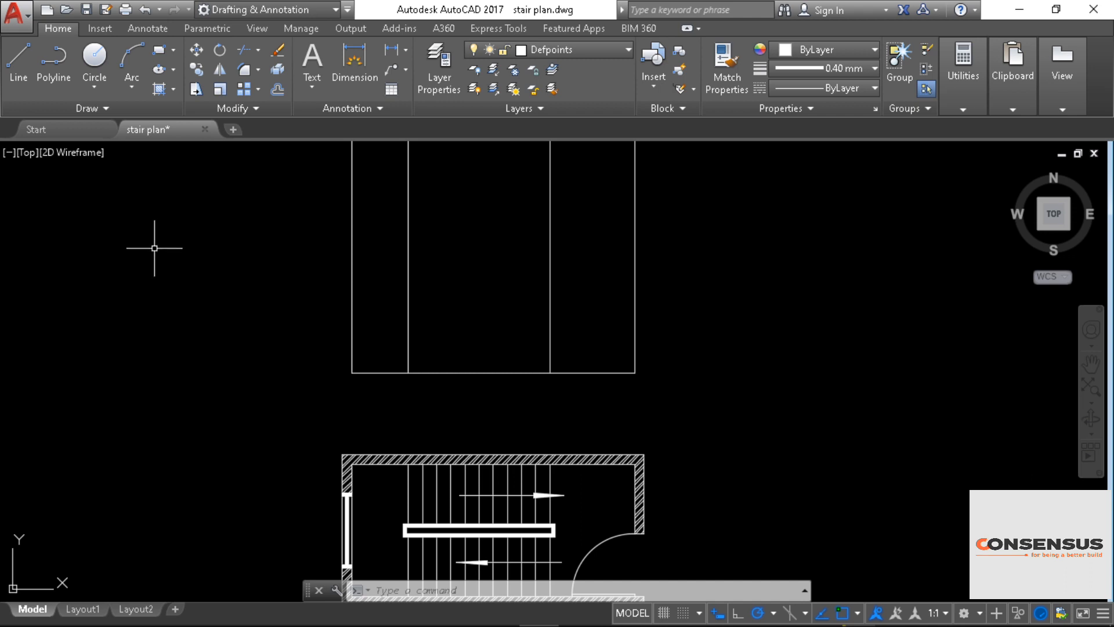
click(15, 65)
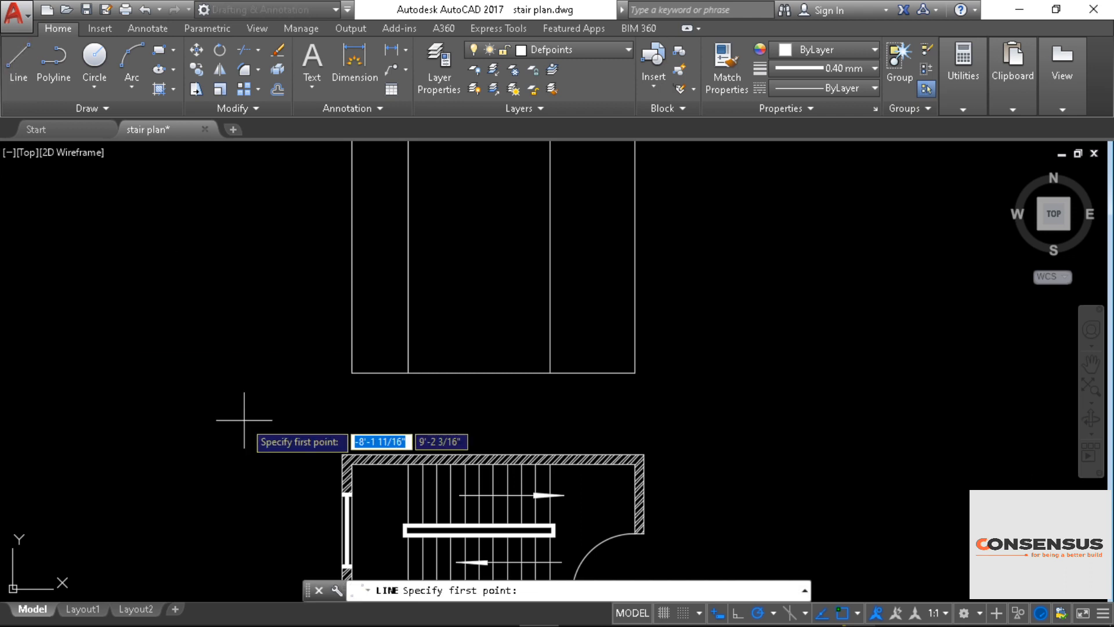
middle_drag(241, 405, 110, 362)
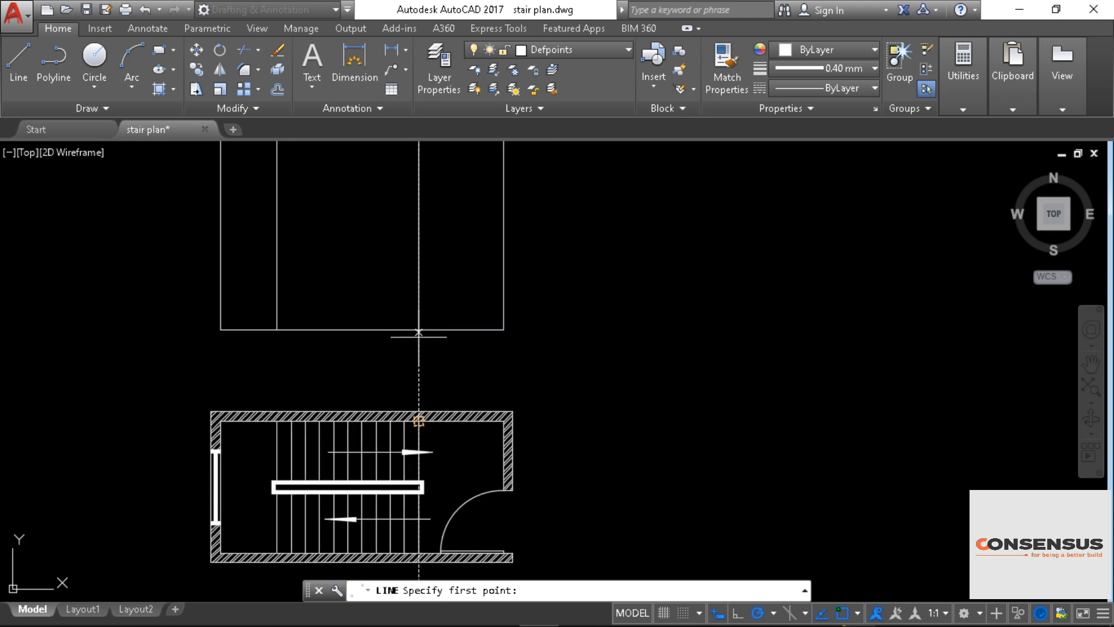
middle_drag(412, 357, 412, 398)
scroll(411, 398, up, 5)
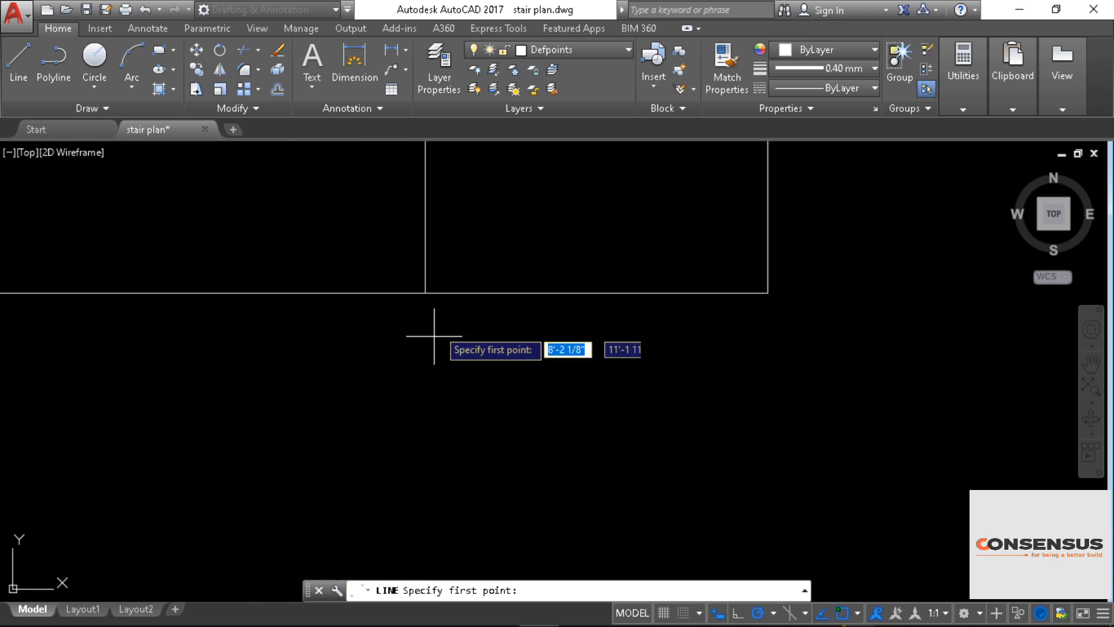
click(425, 292)
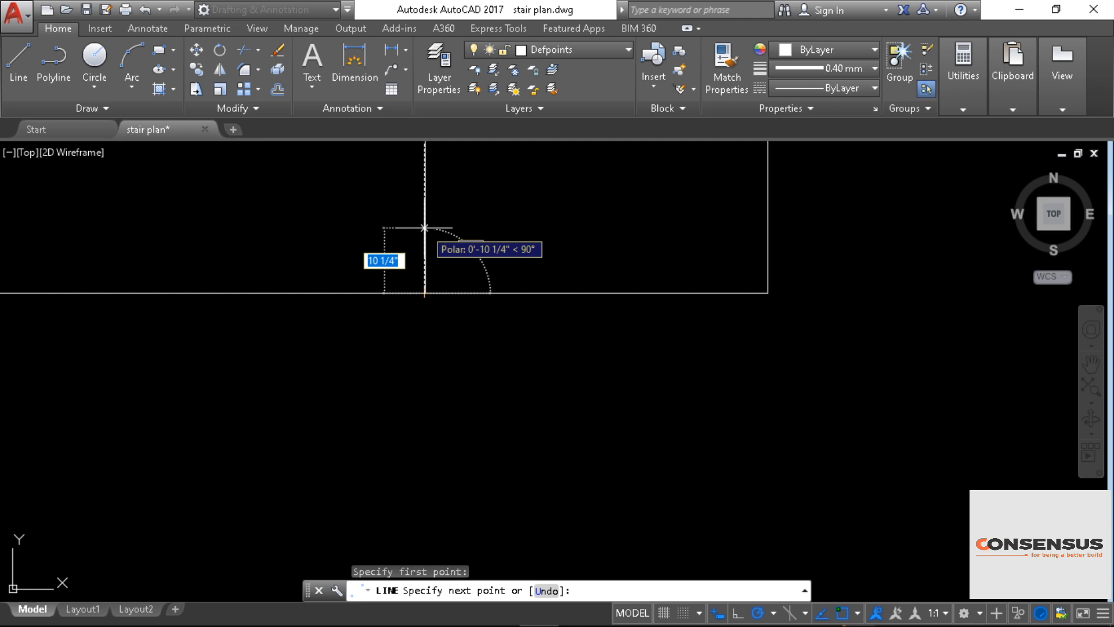
text(6)
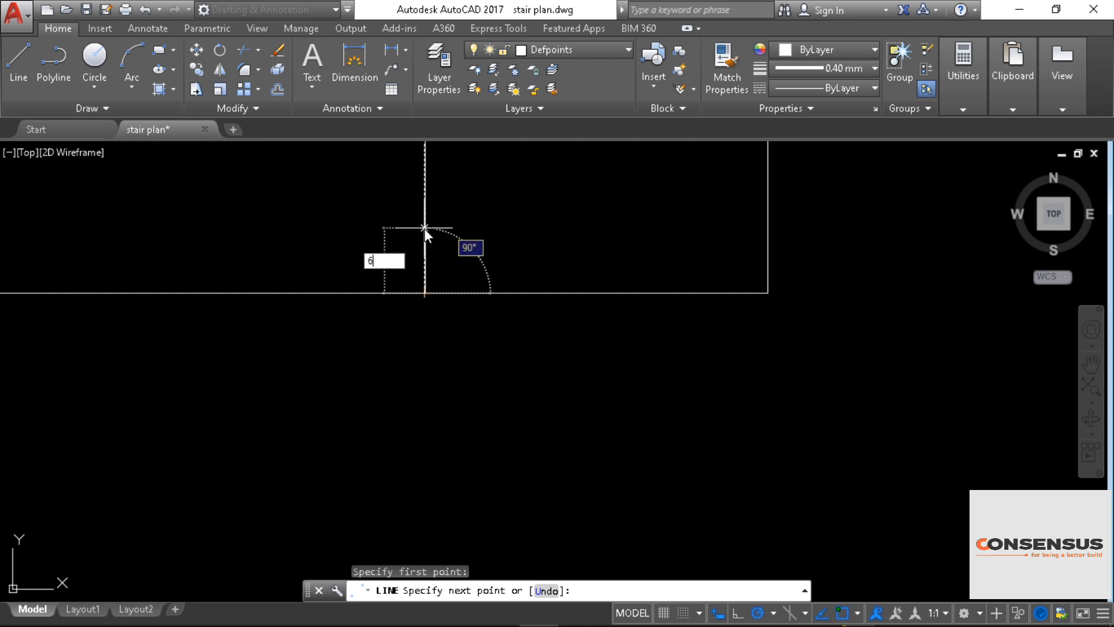
text(")
key(Return)
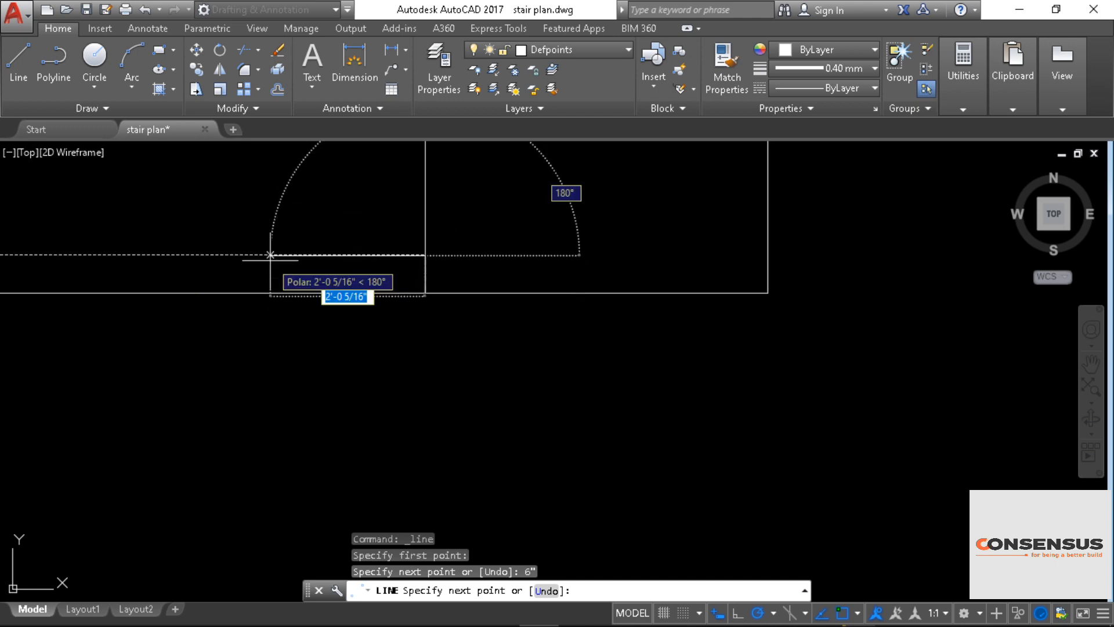
Step: Continue the line with a 9" horizontal tread to the left from the riser's upper end and finish the line
text(9")
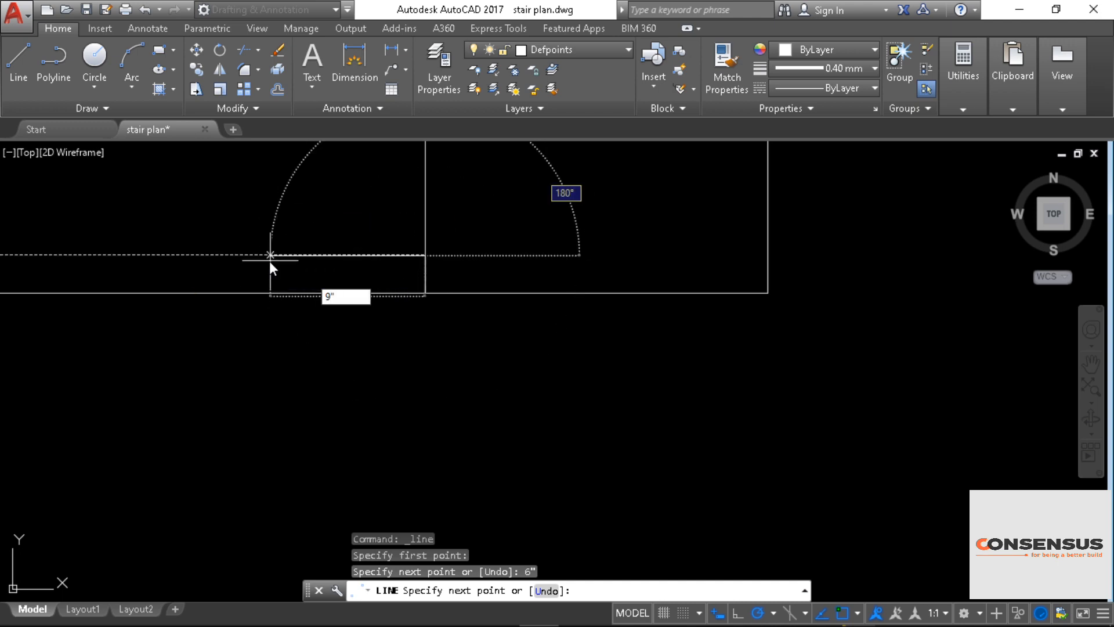
key(Return)
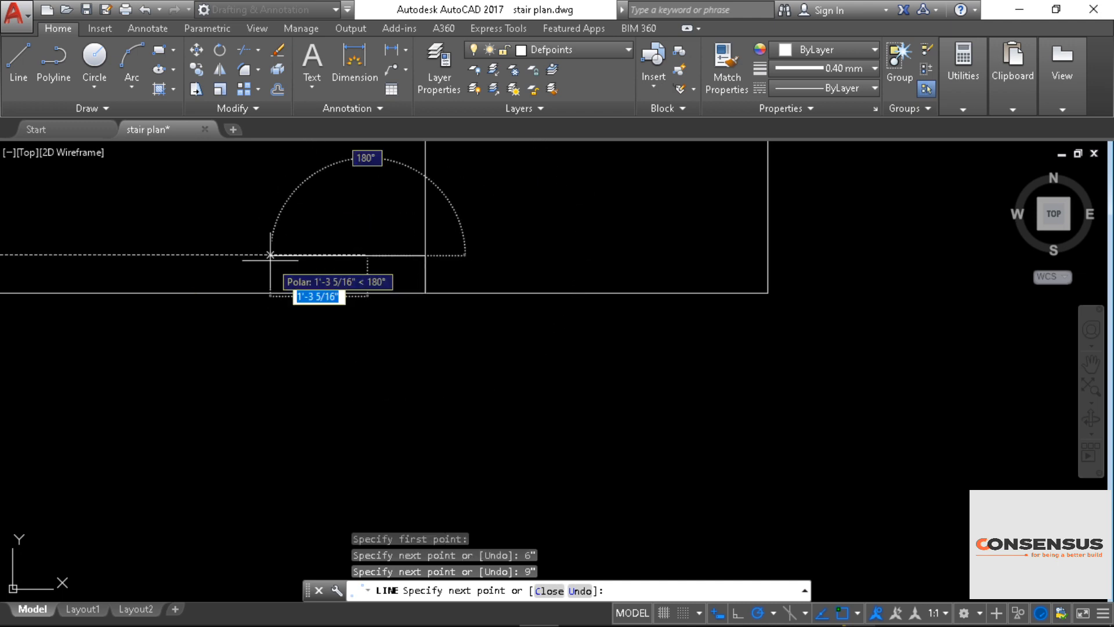
right_click(298, 227)
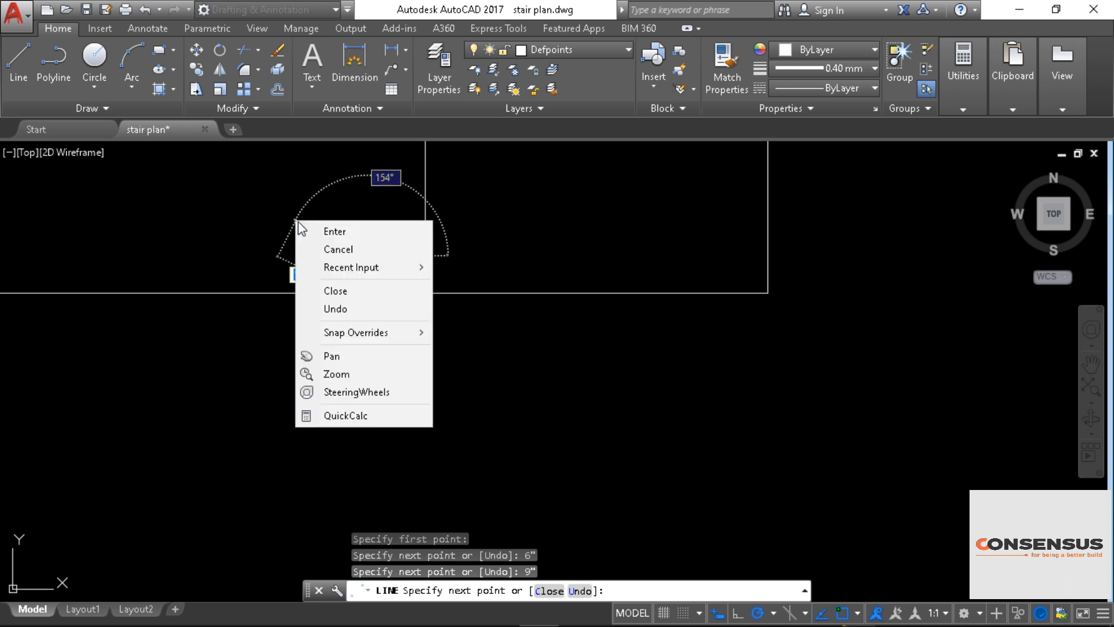
click(325, 231)
Step: Erase the right inner vertical construction line that runs up through the first step
scroll(510, 356, down, 4)
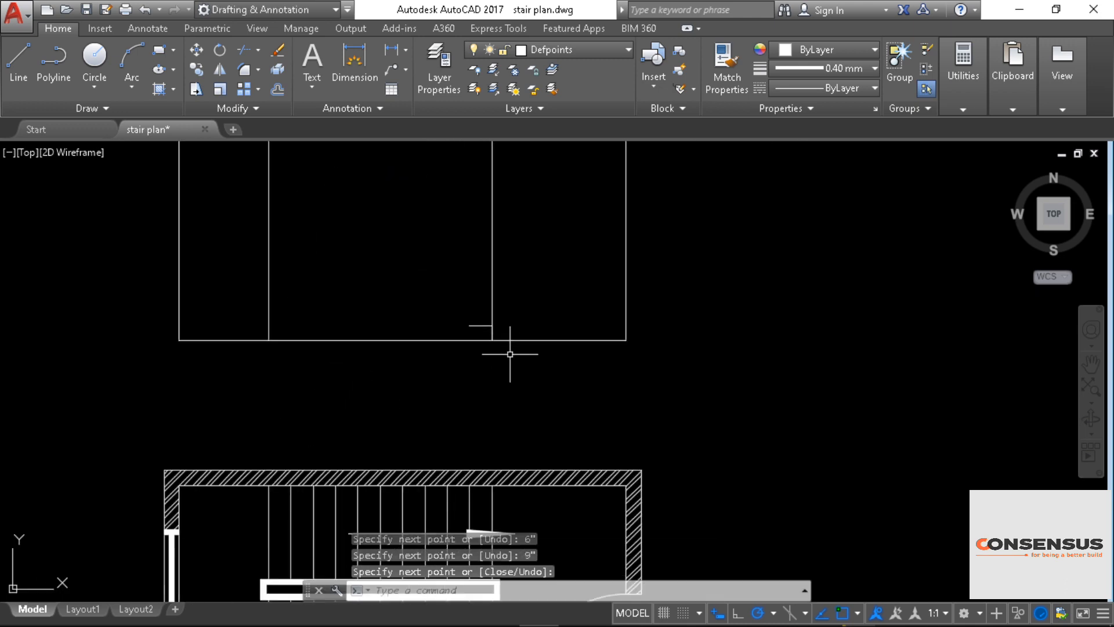
click(520, 264)
click(421, 303)
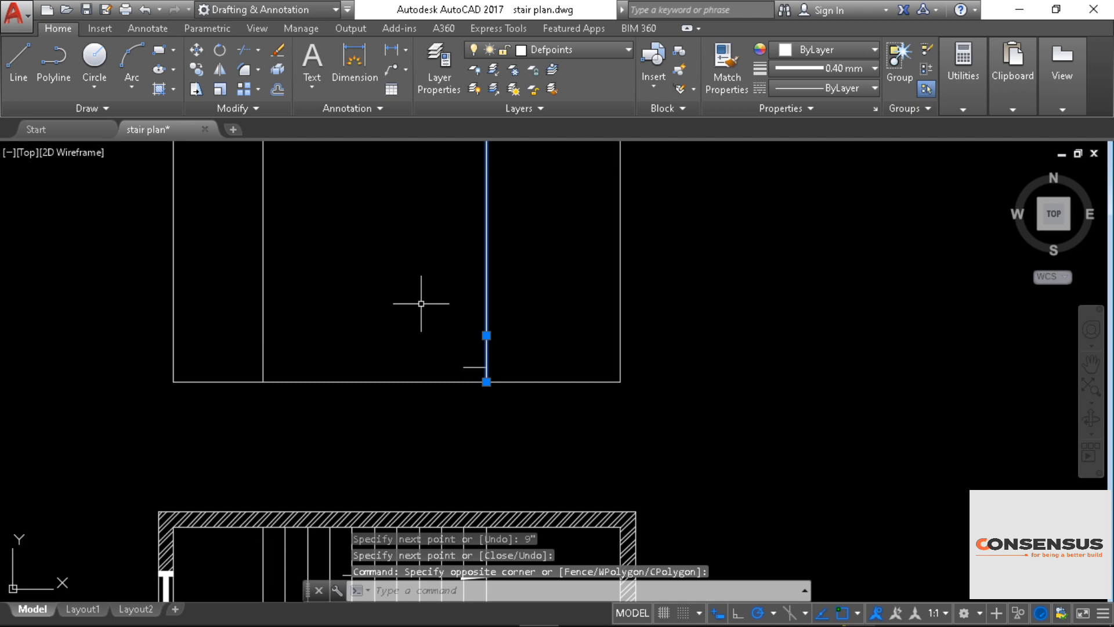
key(Delete)
Step: Copy the riser and tread from the riser's foot onto each successive tread end, nine times, until the flight meets the left inner construction line
middle_drag(430, 326, 430, 271)
scroll(530, 278, up, 2)
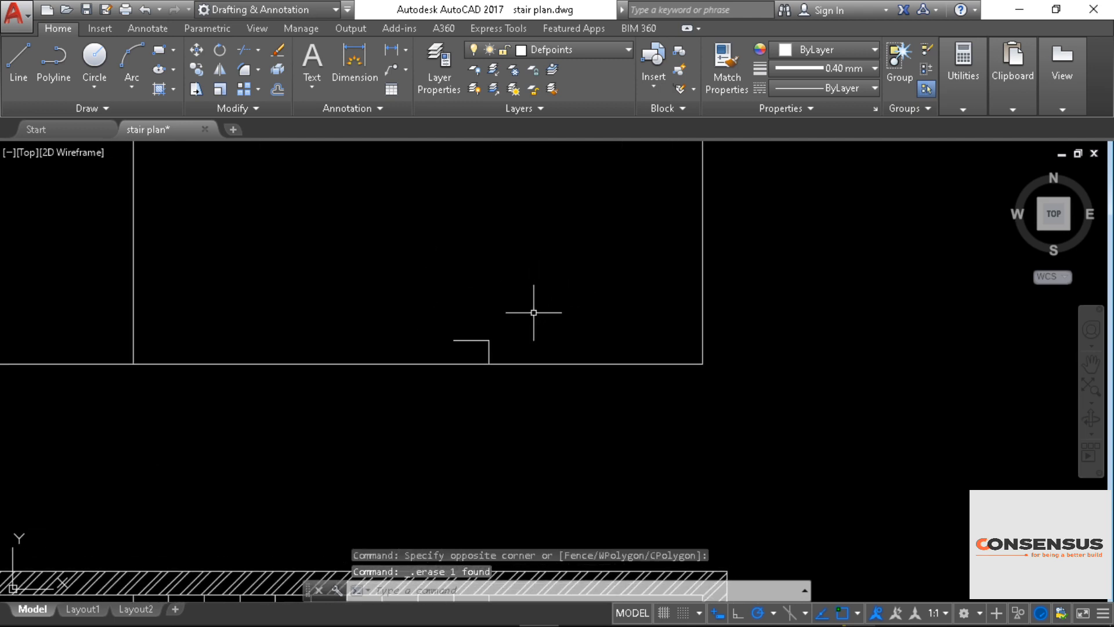
click(533, 303)
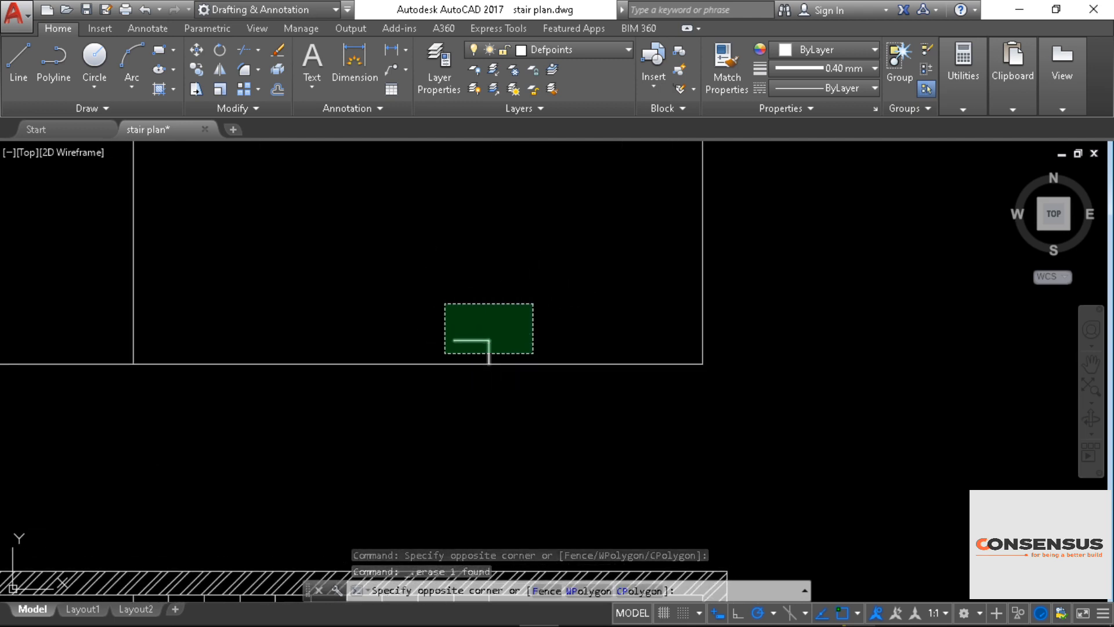
click(445, 352)
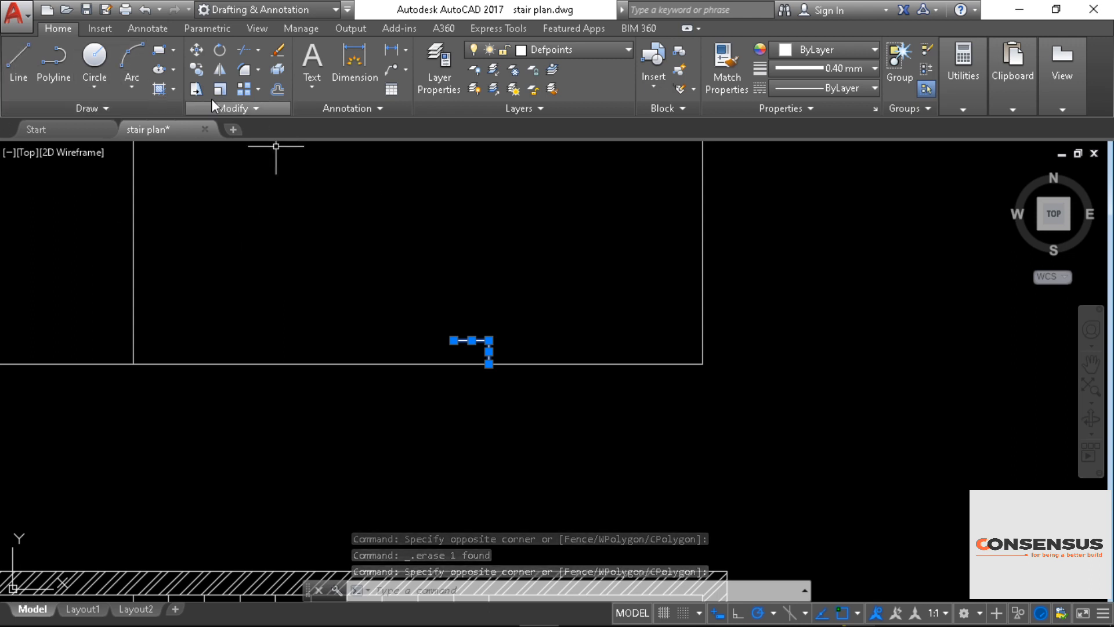
click(197, 70)
scroll(325, 278, up, 2)
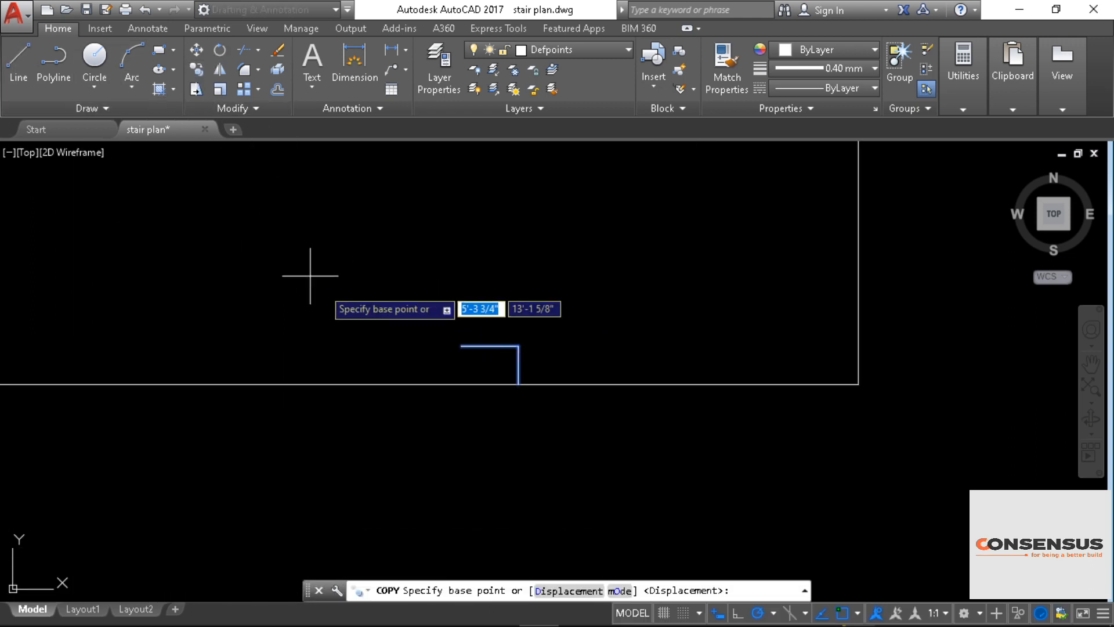
click(518, 384)
click(462, 344)
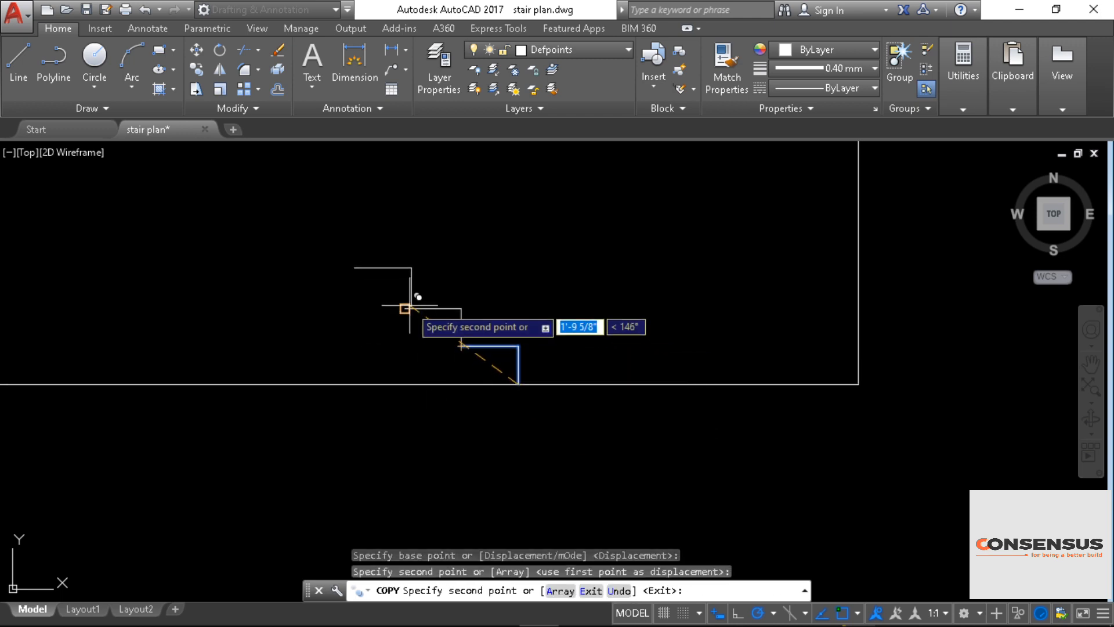
click(405, 308)
click(348, 271)
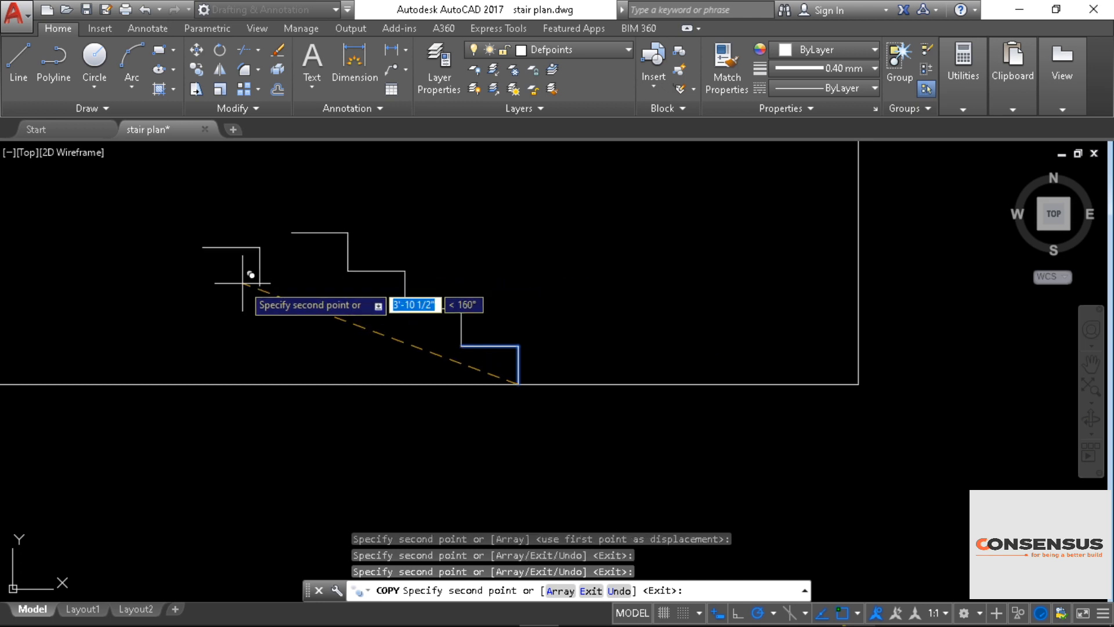
scroll(616, 393, down, 2)
click(291, 232)
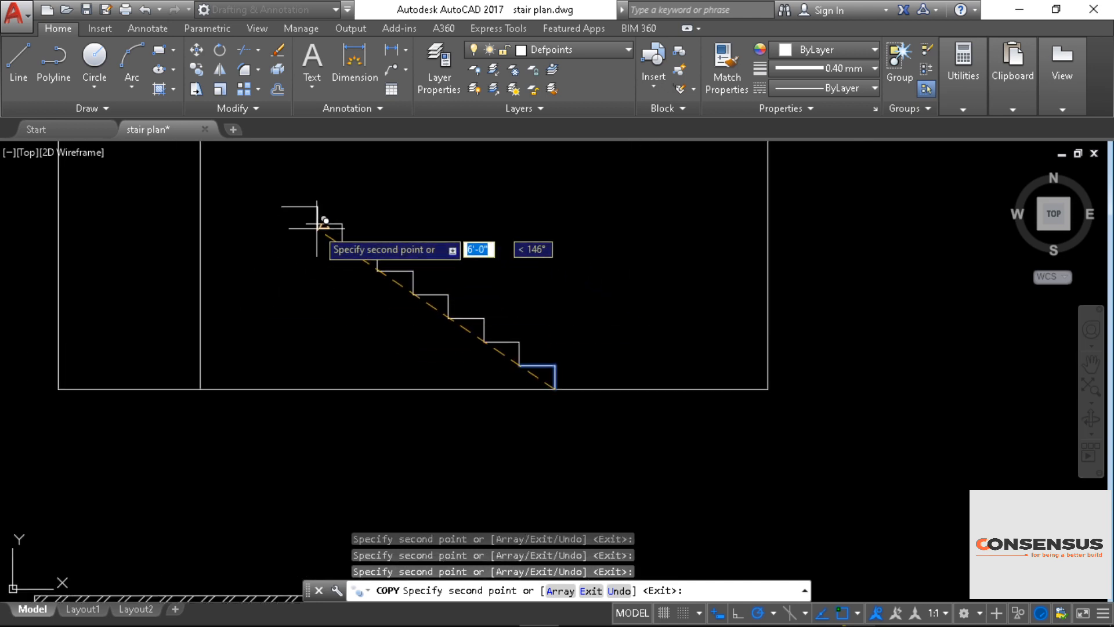
middle_drag(257, 200, 293, 267)
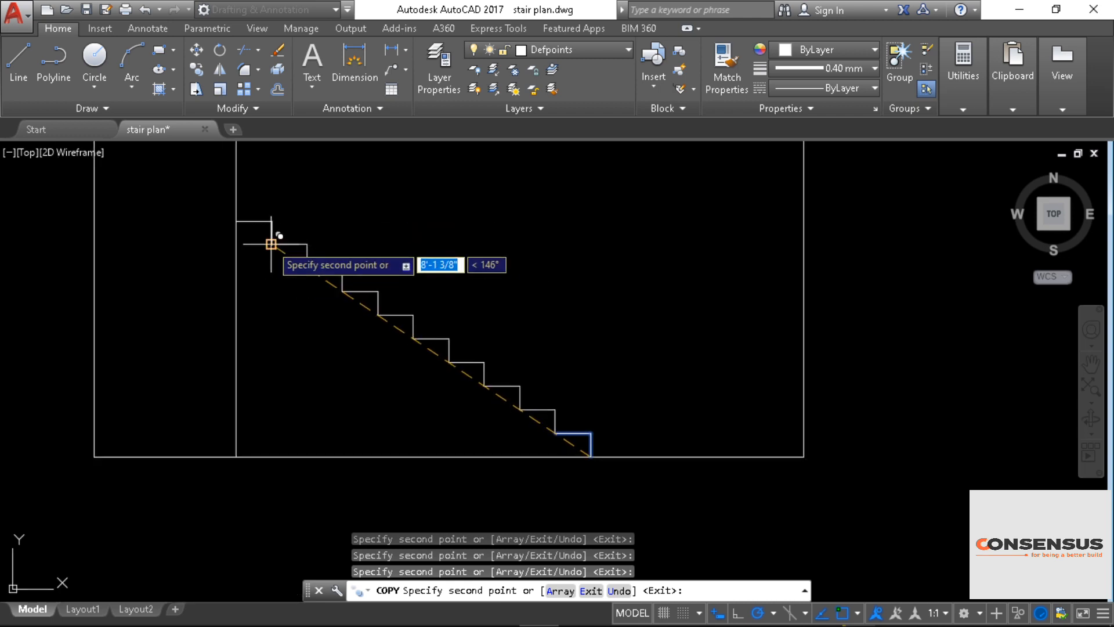
click(271, 244)
right_click(273, 288)
click(292, 300)
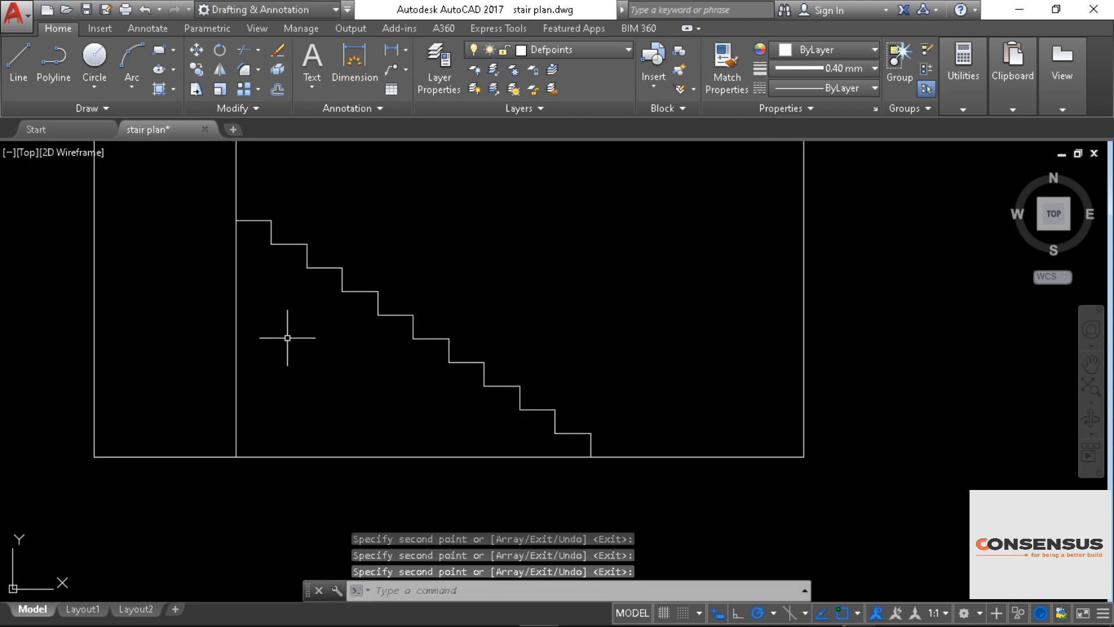
Step: Draw a 3' horizontal landing line from the top tread's left end to the left outer vertical line
middle_drag(289, 333, 390, 384)
click(21, 75)
middle_drag(307, 300, 348, 346)
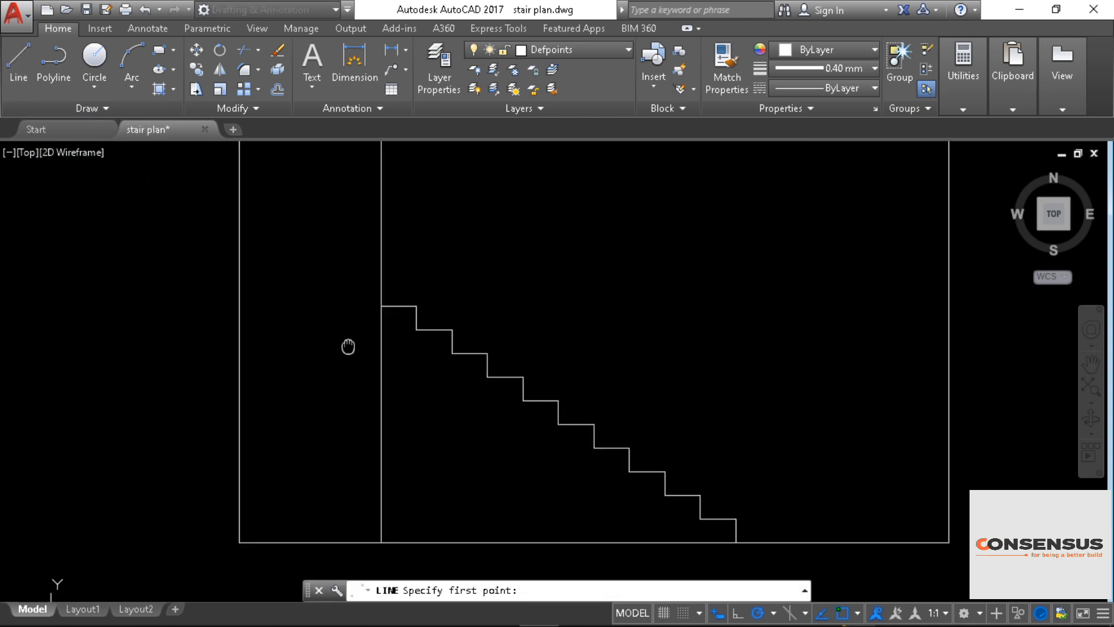
click(384, 307)
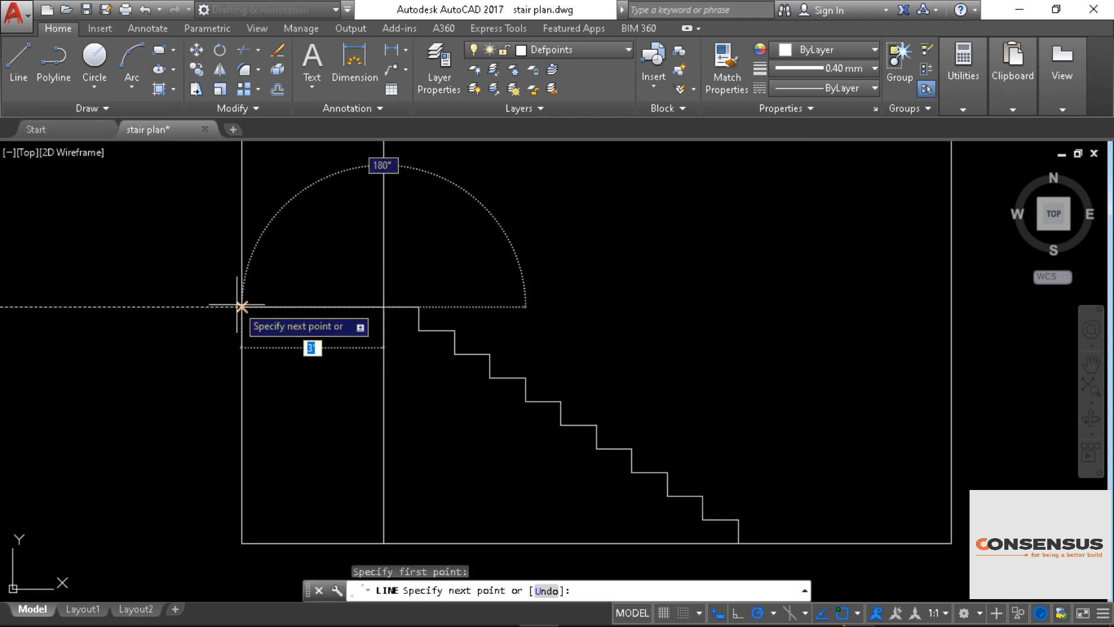
click(242, 306)
right_click(298, 255)
click(316, 261)
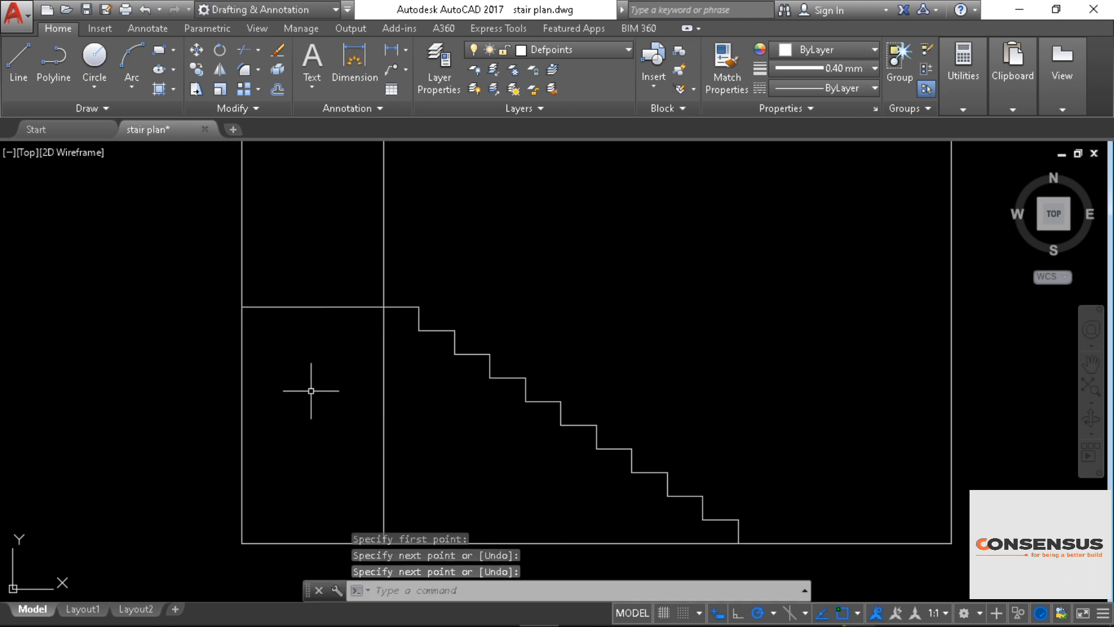
Step: Erase the left inner vertical construction line that crosses the landing
scroll(311, 385, down, 2)
middle_drag(310, 392, 299, 389)
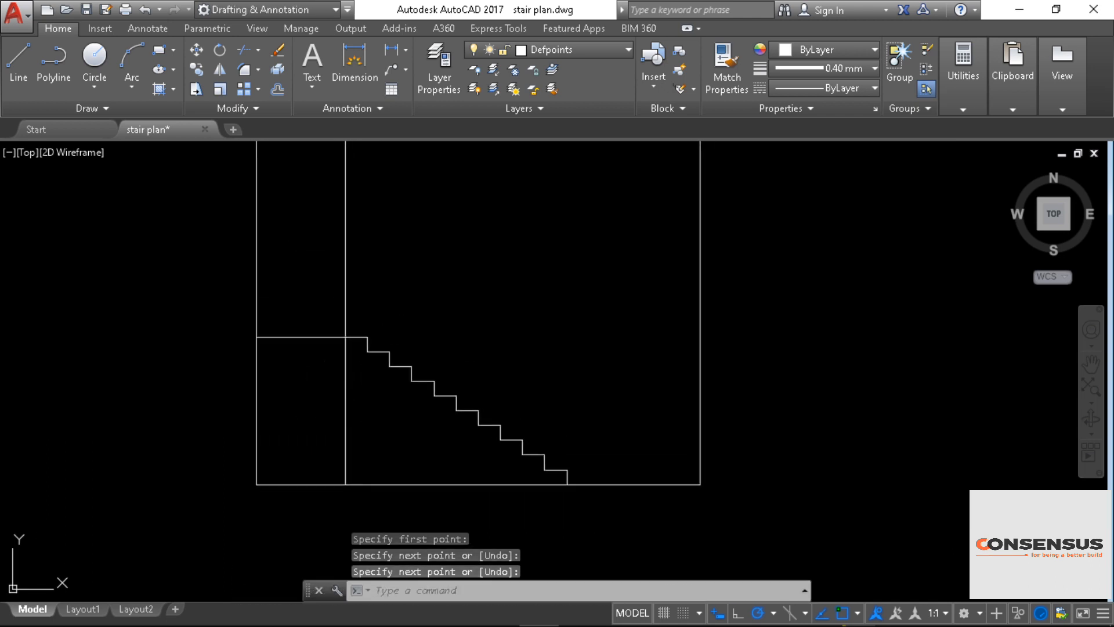
click(369, 388)
click(313, 415)
key(Delete)
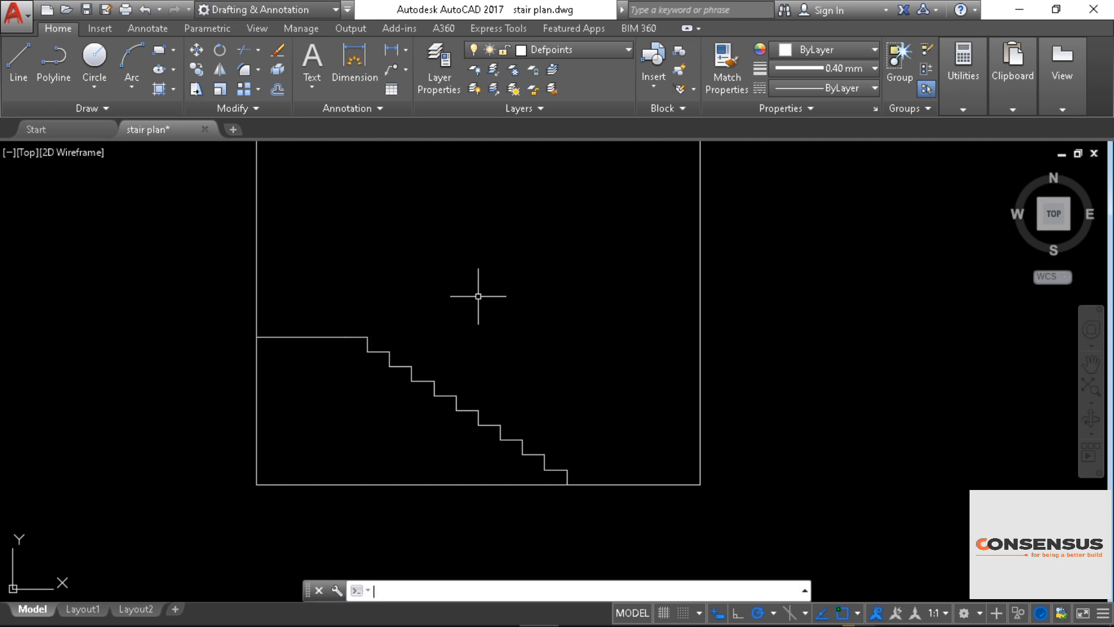
mouse_move(515, 298)
middle_down()
mouse_move(597, 321)
mouse_move(647, 359)
middle_up()
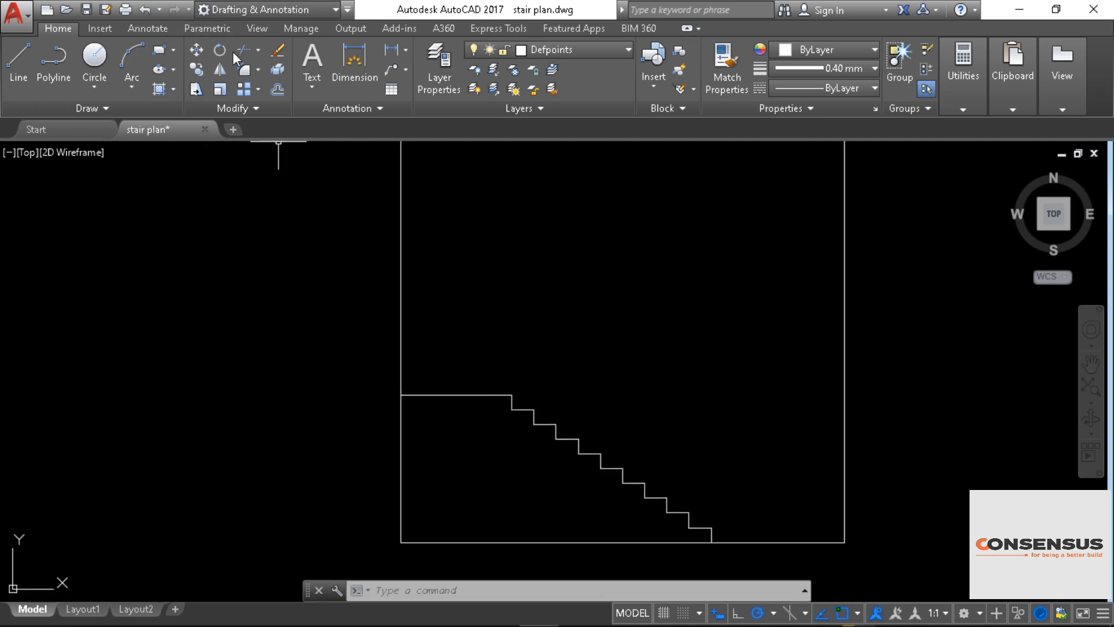
click(277, 89)
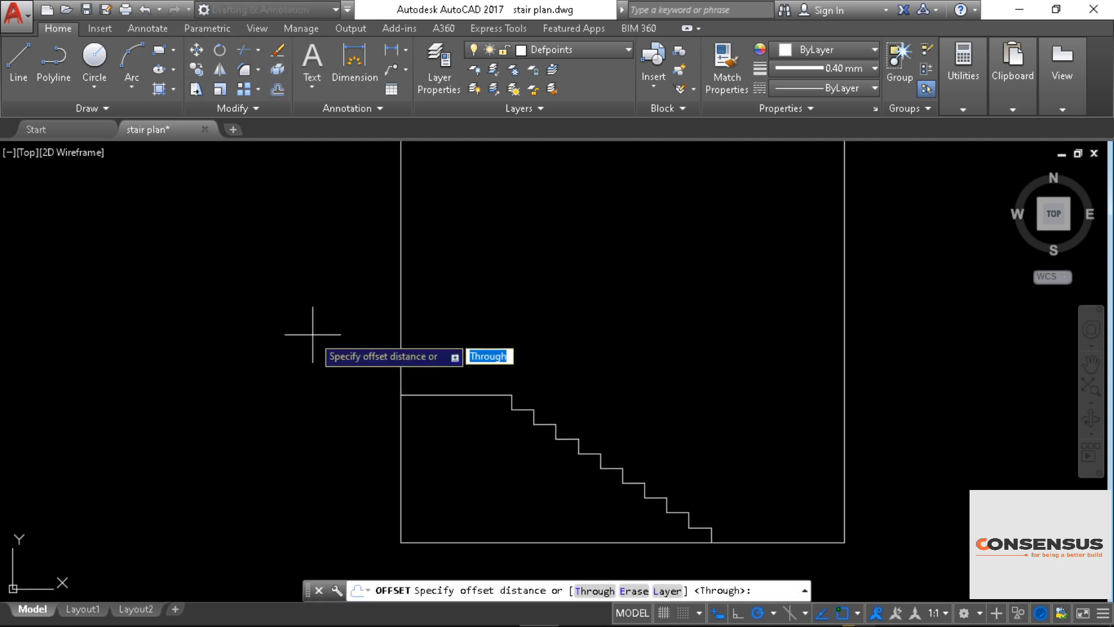
middle_drag(312, 324, 350, 279)
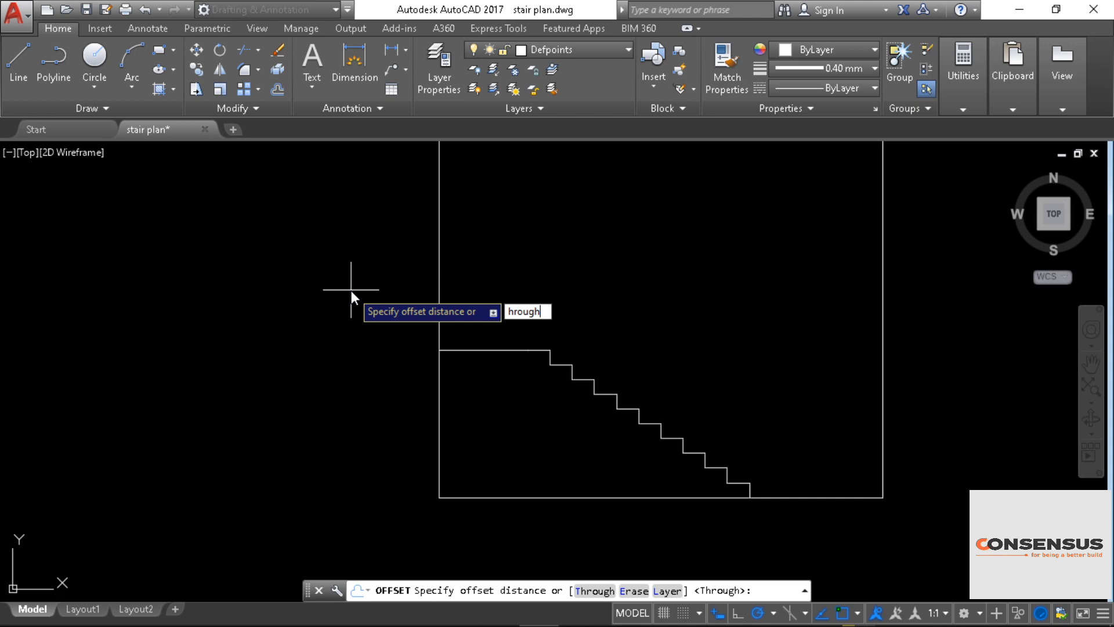
key(Escape)
Step: Offset the left and right outer vertical lines 6" outward to form the section's side walls
click(279, 88)
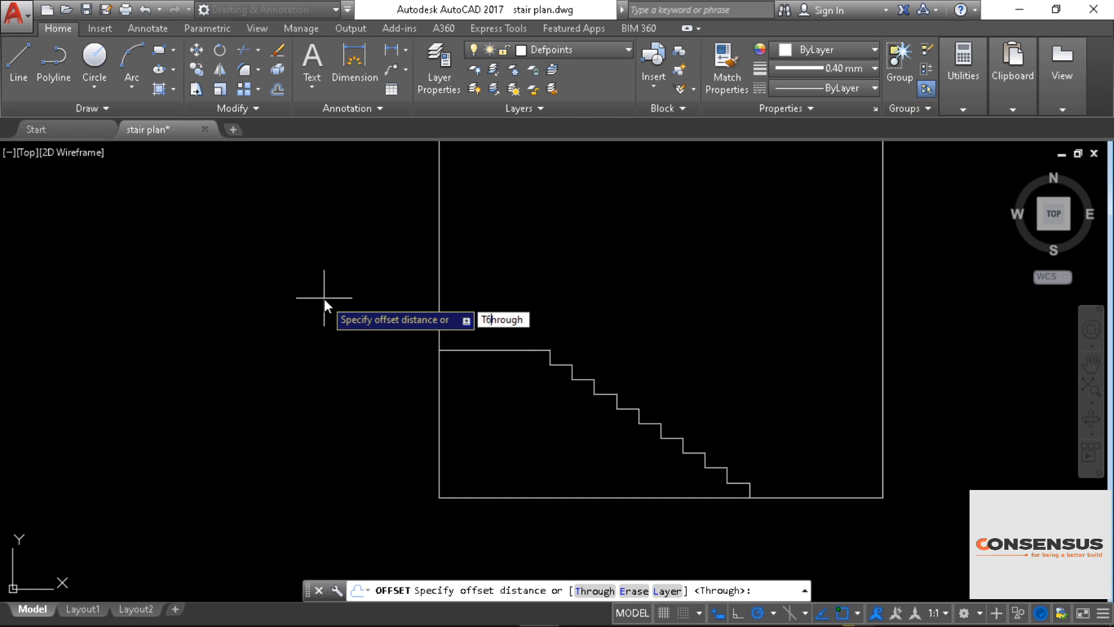
text(6")
key(Return)
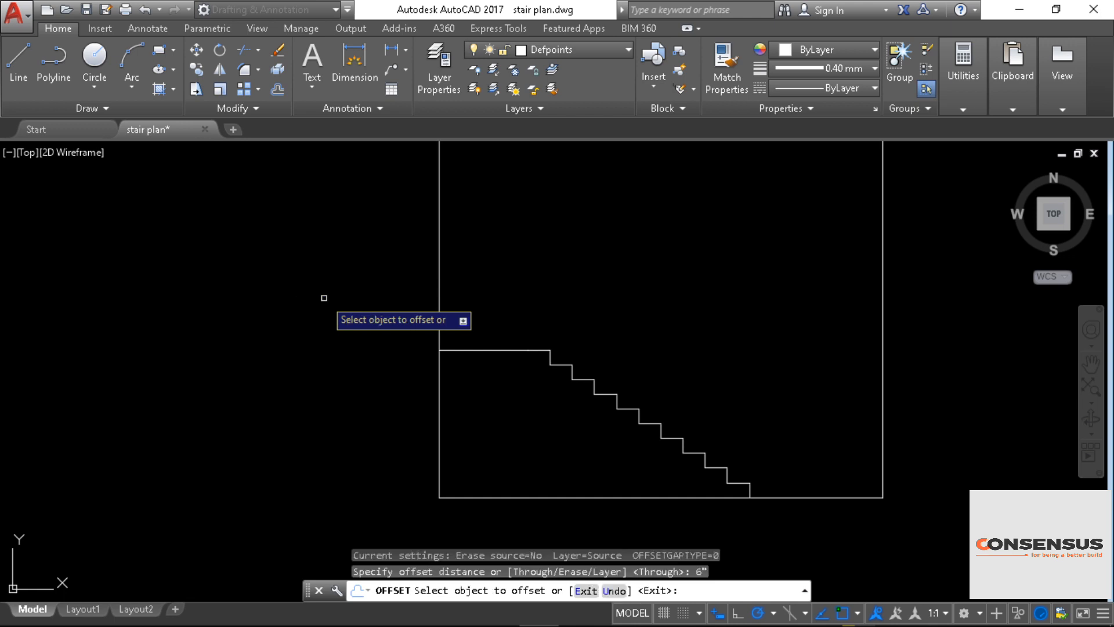
click(438, 279)
click(360, 273)
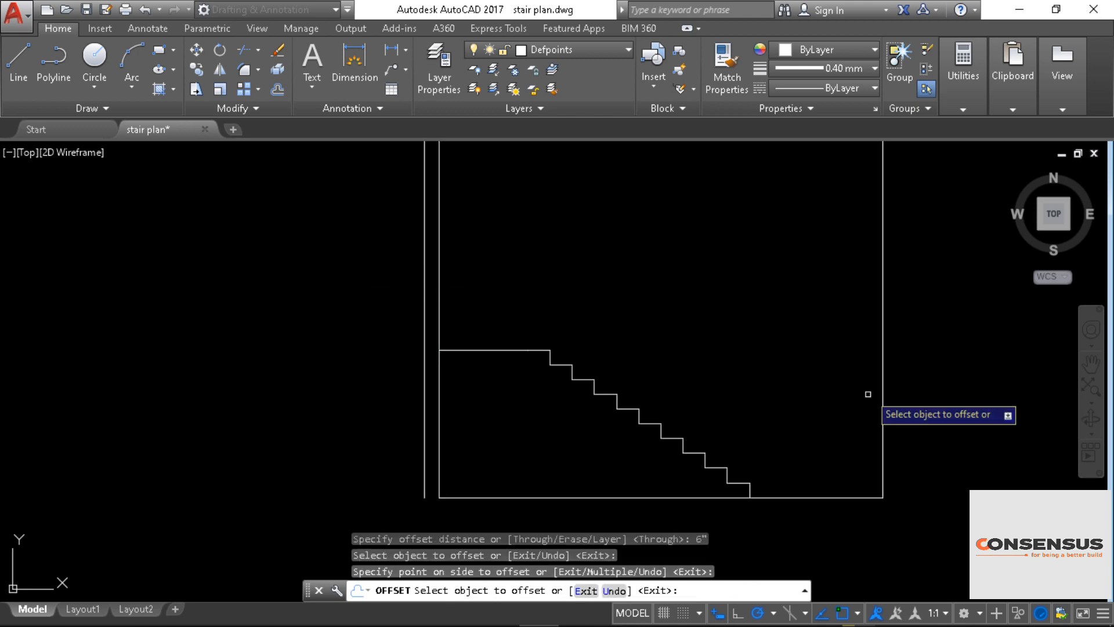
click(880, 342)
click(940, 324)
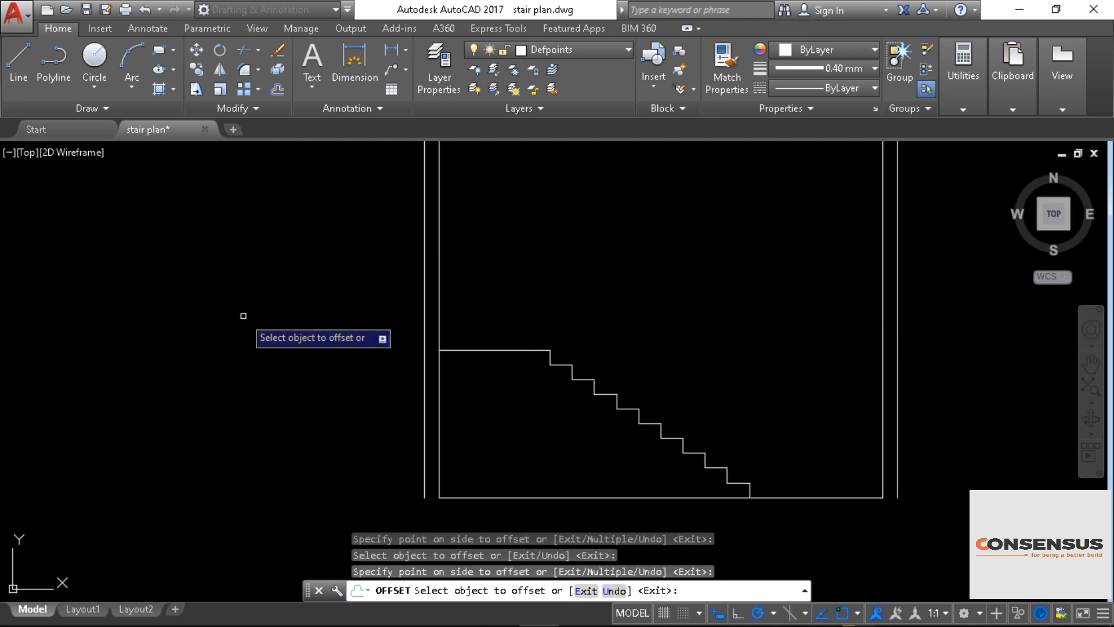
middle_drag(243, 316, 266, 259)
right_click(345, 280)
click(366, 288)
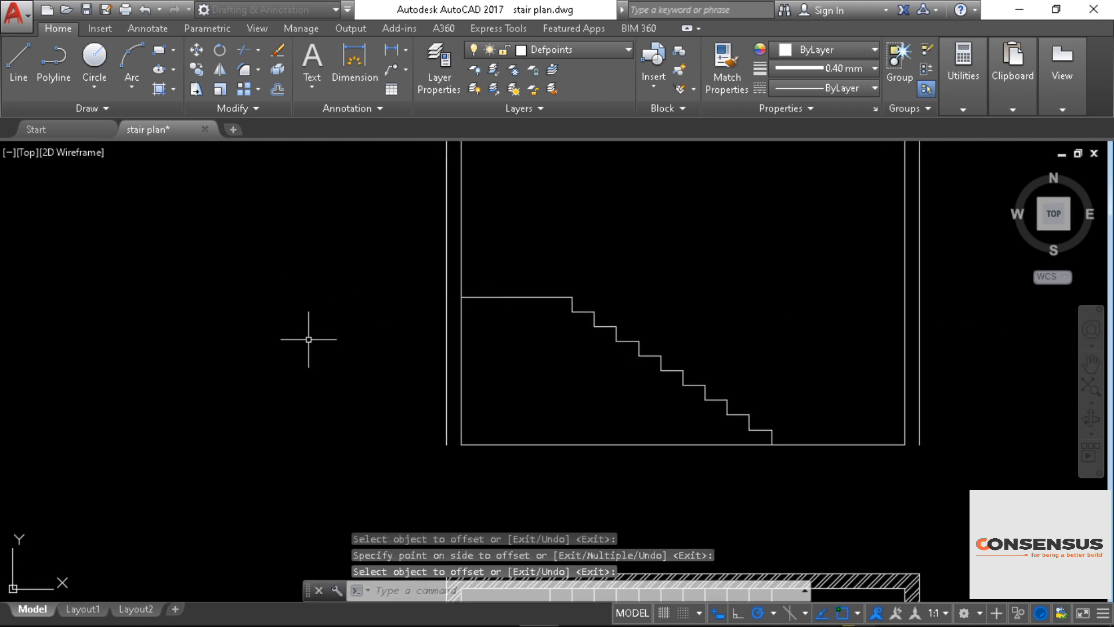
middle_drag(309, 339, 259, 320)
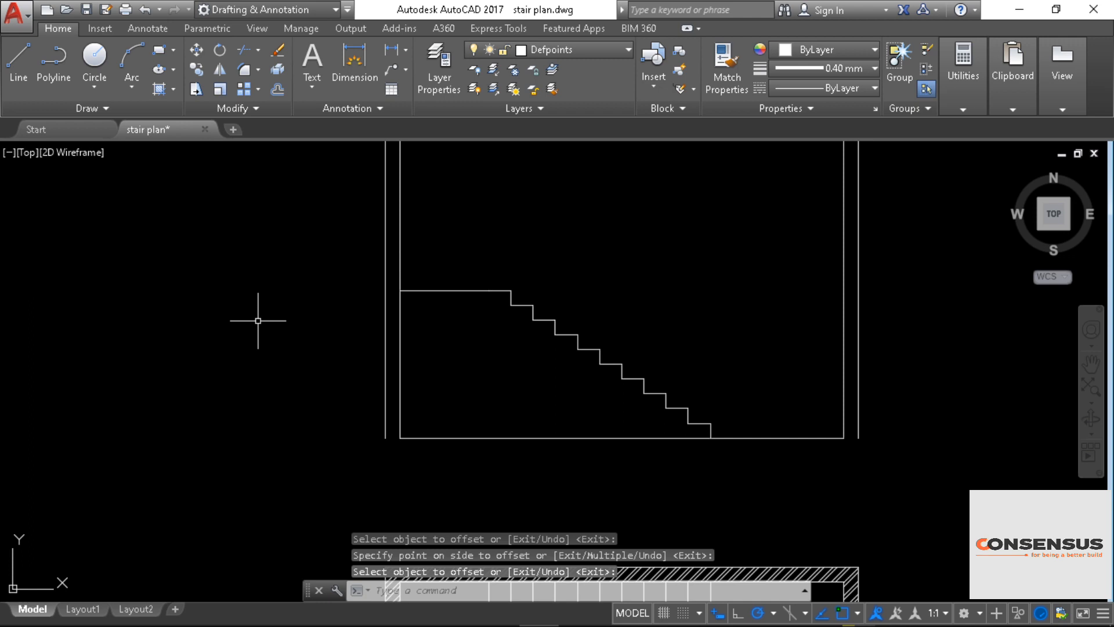
Step: Draw the landing beam's outer side 1'6" down the left wall's outer line from landing level, and its base across to the wall's inner line
scroll(289, 314, up, 2)
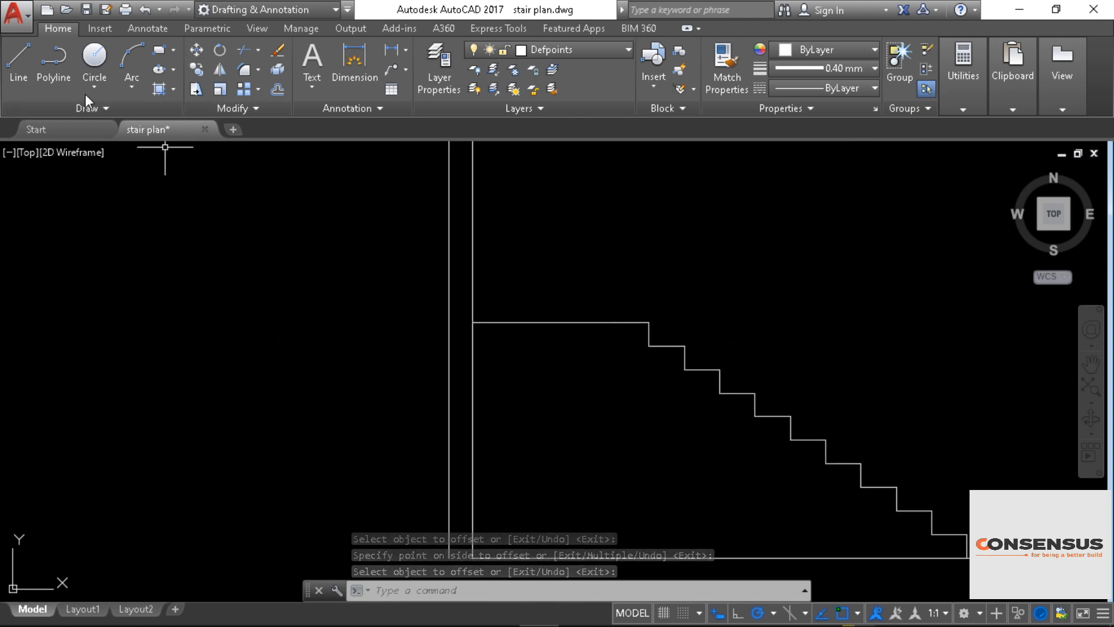
click(6, 58)
middle_drag(316, 388, 252, 297)
scroll(286, 338, up, 2)
middle_drag(286, 339, 303, 426)
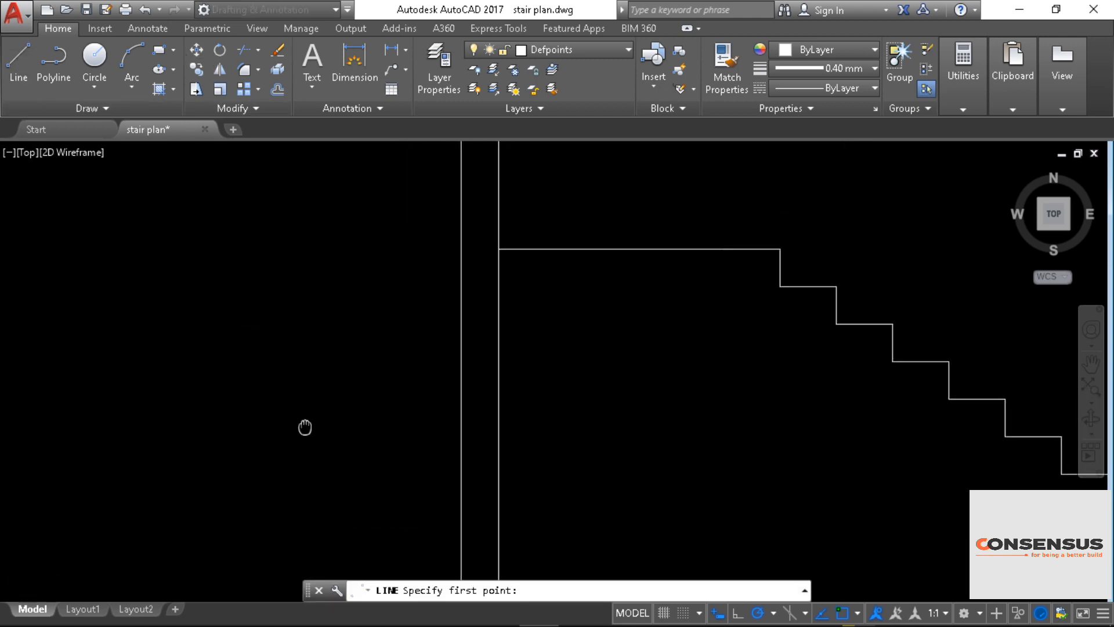
click(461, 248)
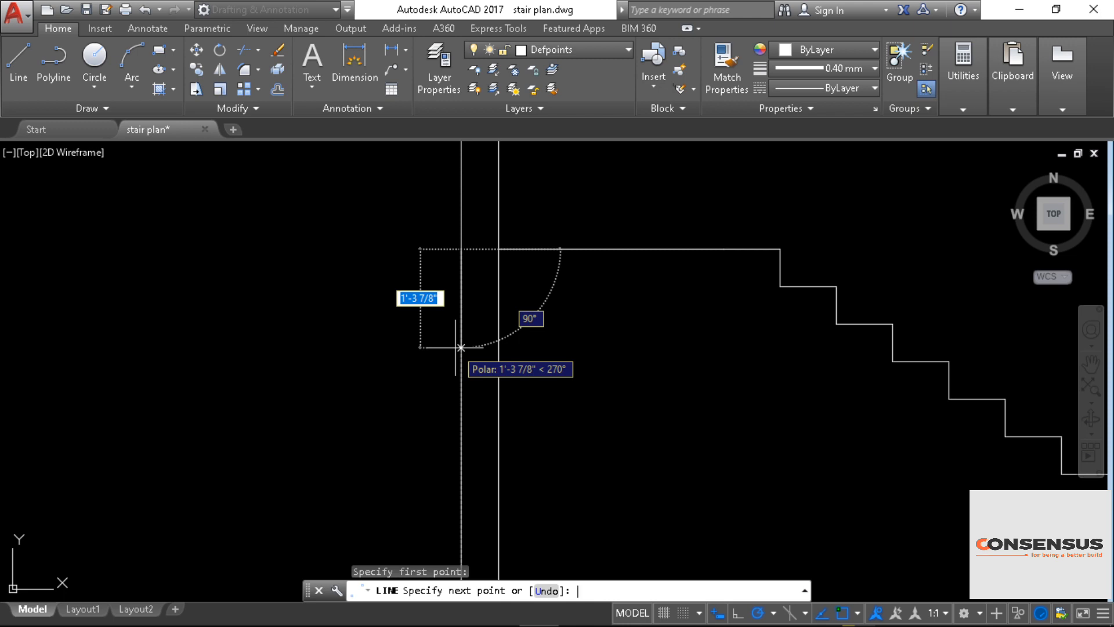
text(1)
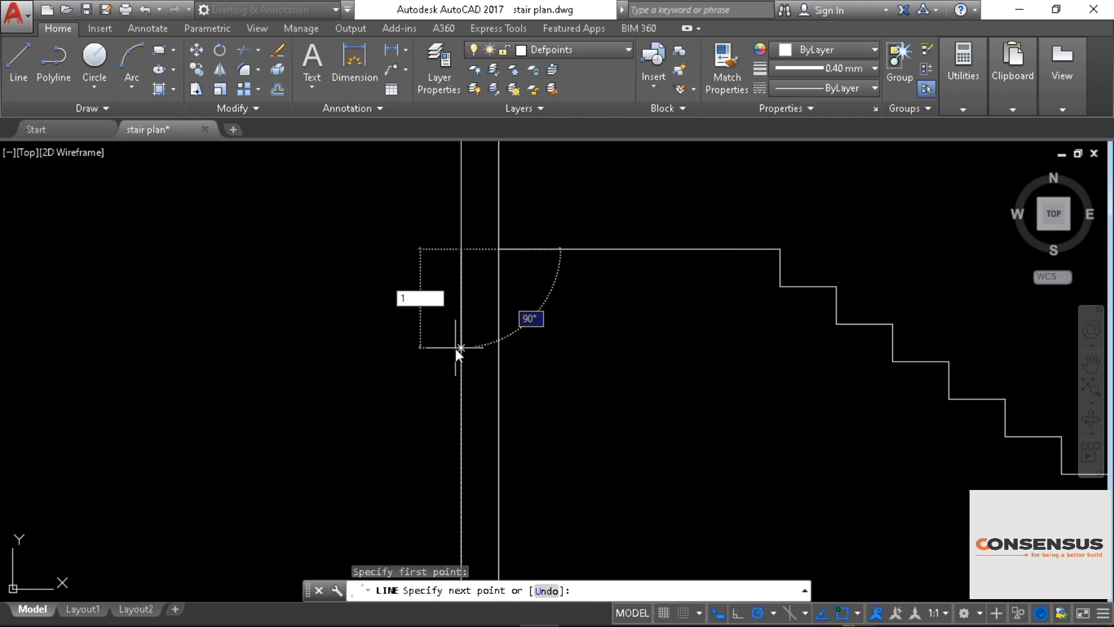
text('6")
key(Return)
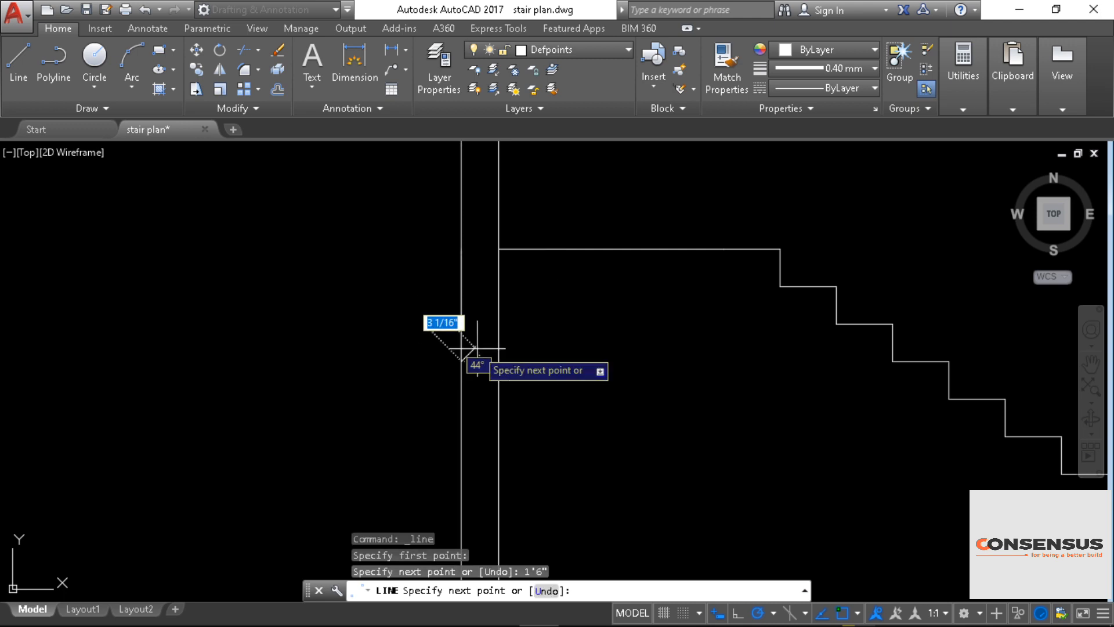
click(498, 361)
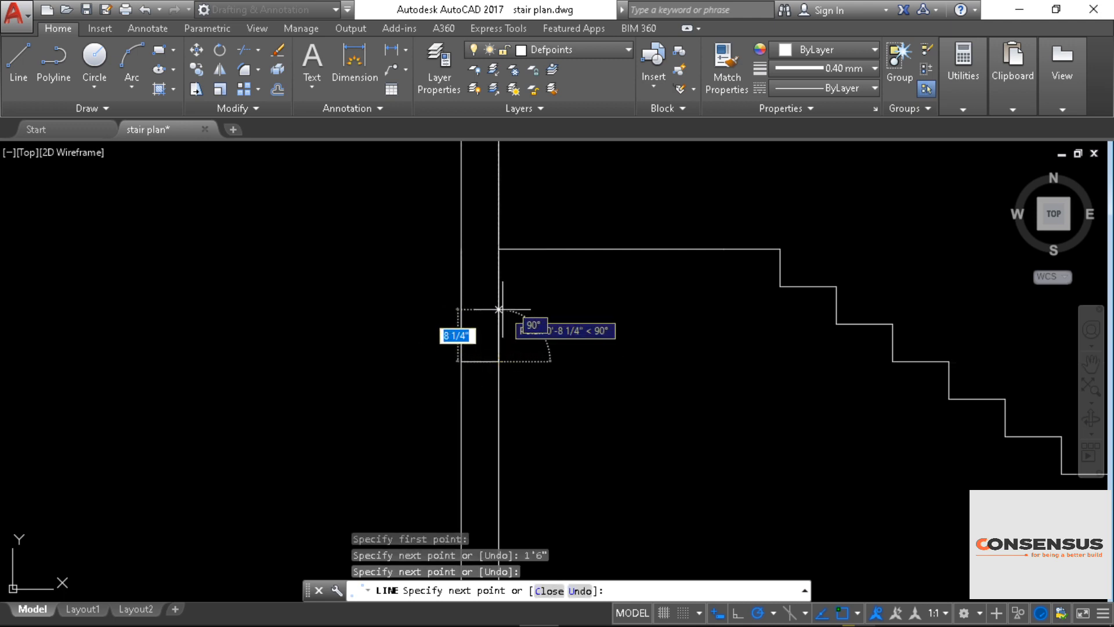
Step: Continue the beam outline 1' up the wall's inner line, and draw a horizontal landing underside line ending short of the top riser
text(1)
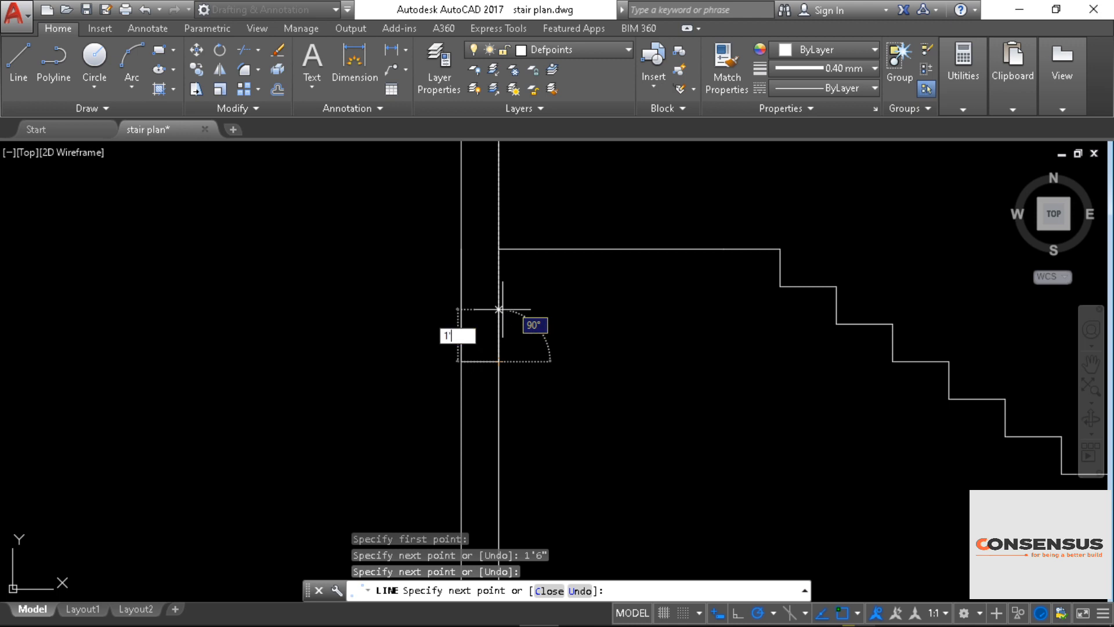
text(')
key(Return)
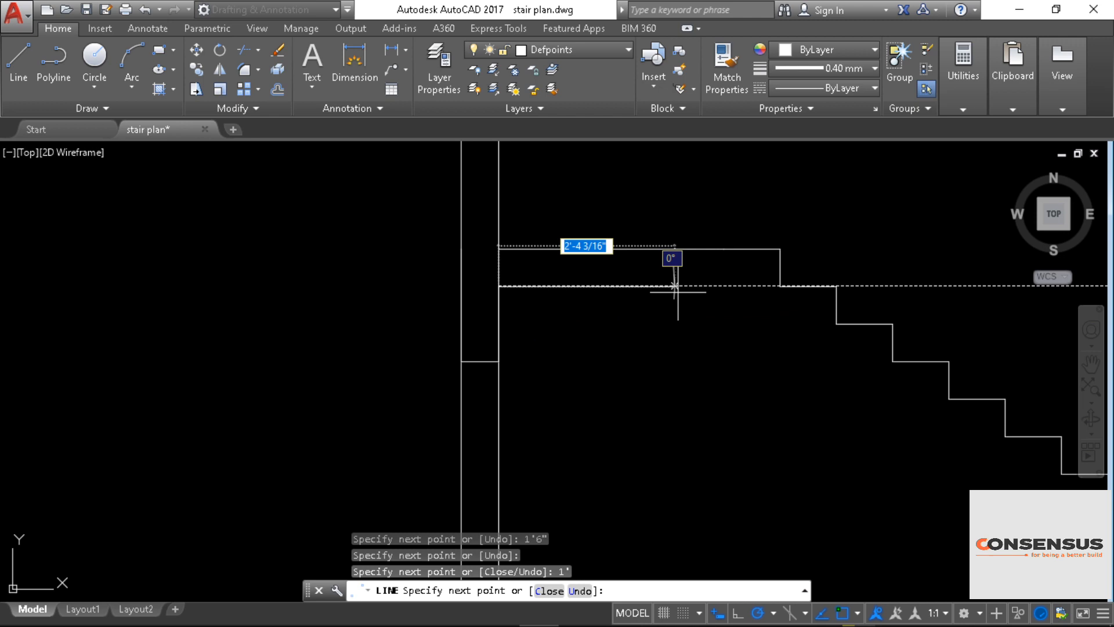
click(726, 285)
right_click(683, 343)
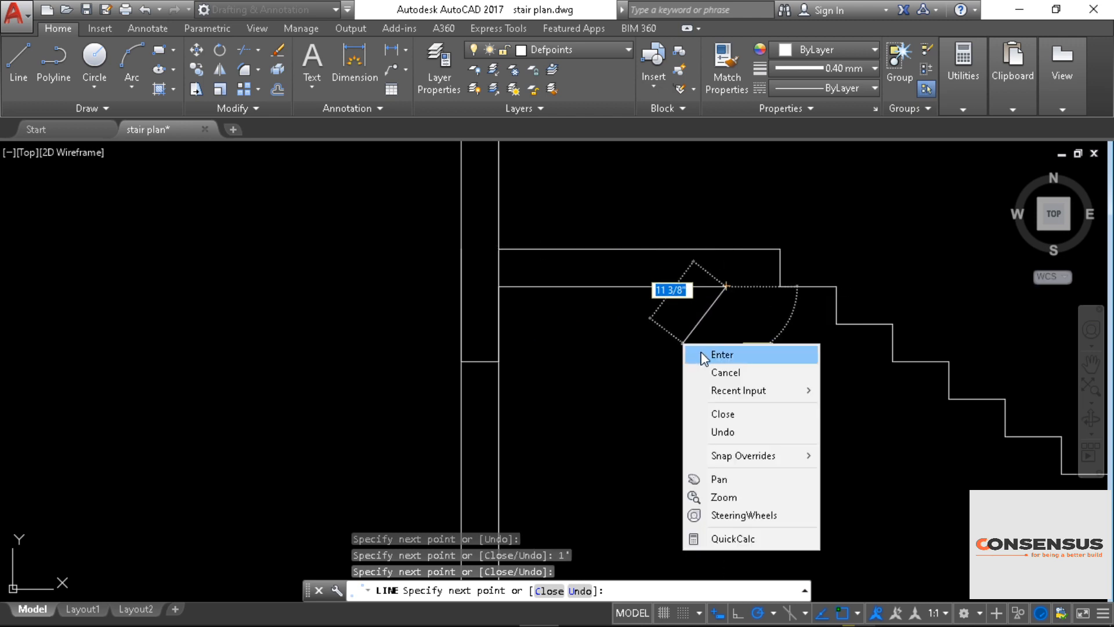
click(704, 355)
Step: Draw a diagonal line along the steps' inner corners from the foot of the bottom riser to the foot of the top riser
scroll(684, 336, down, 3)
scroll(527, 348, up, 2)
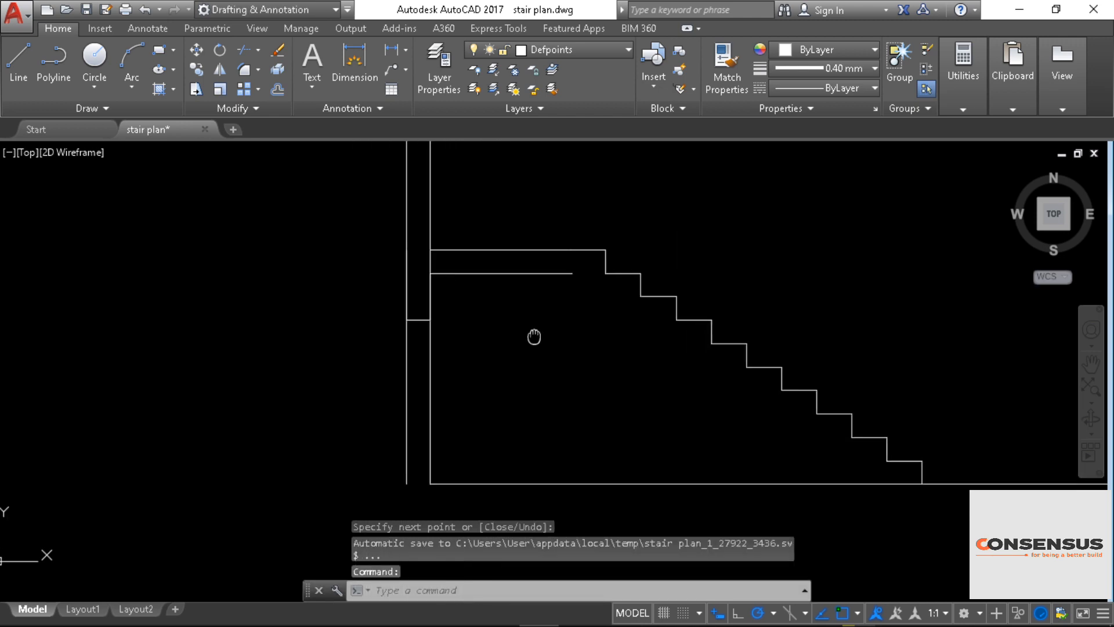
middle_drag(530, 334, 476, 322)
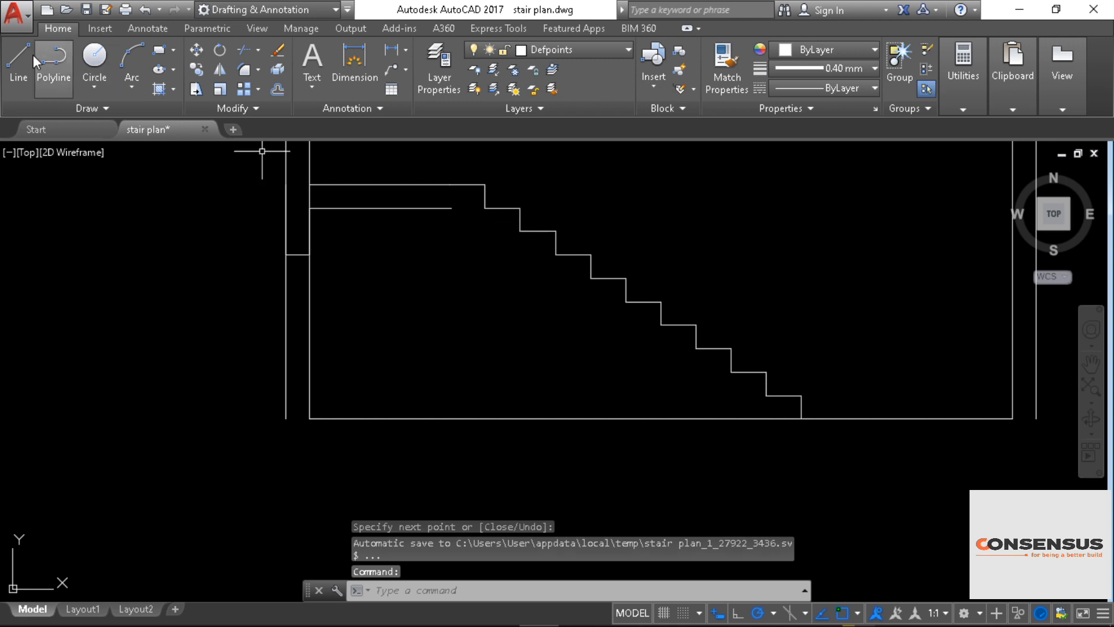
click(18, 58)
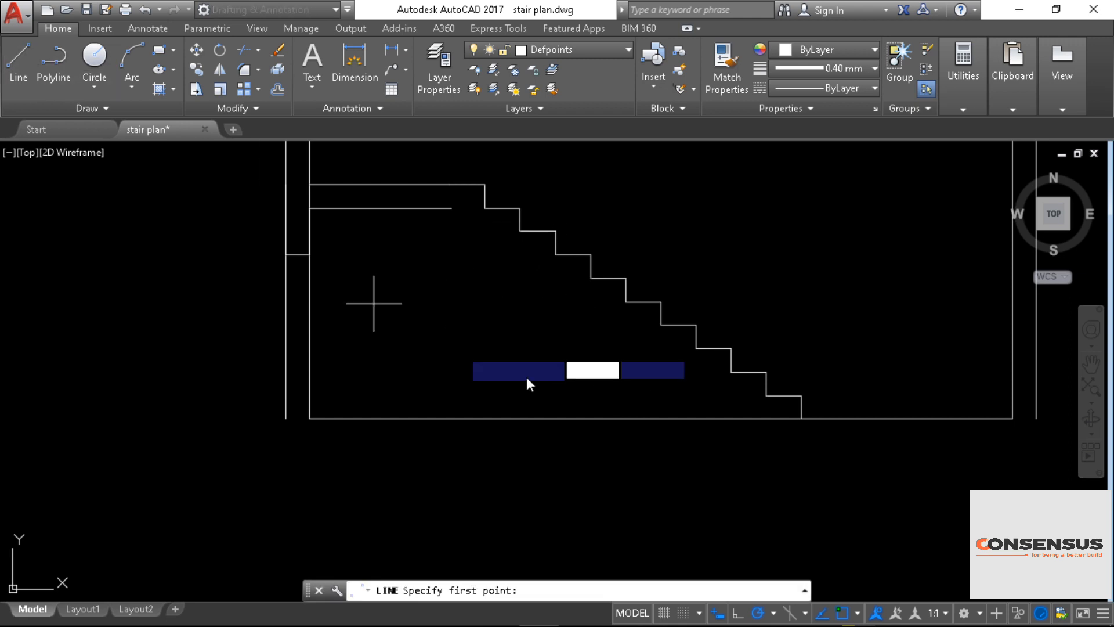
click(801, 418)
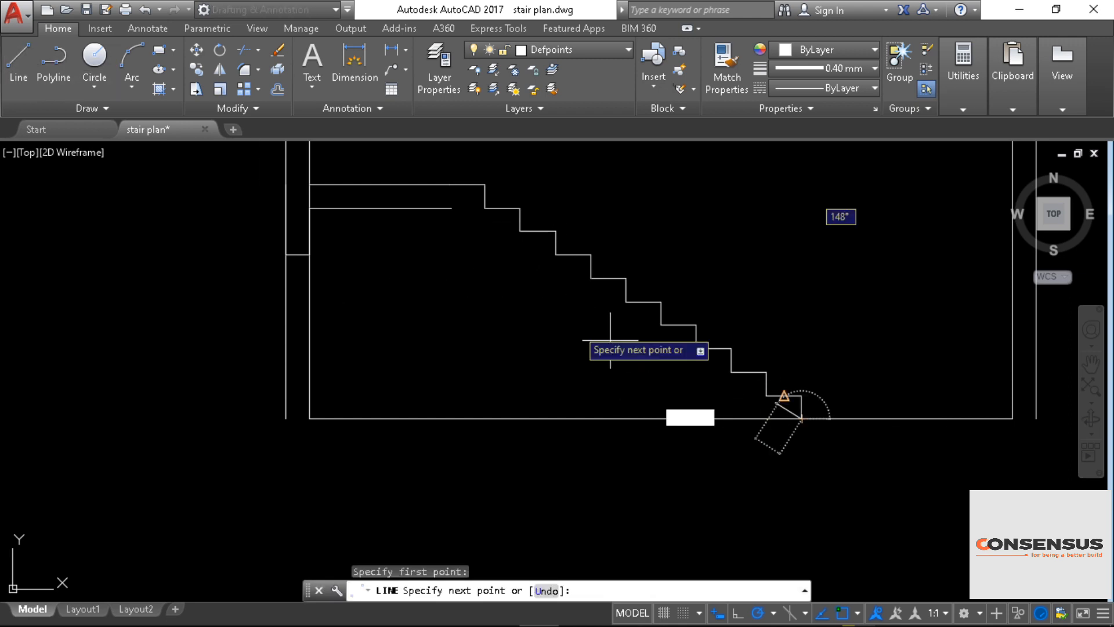
click(485, 207)
right_click(460, 285)
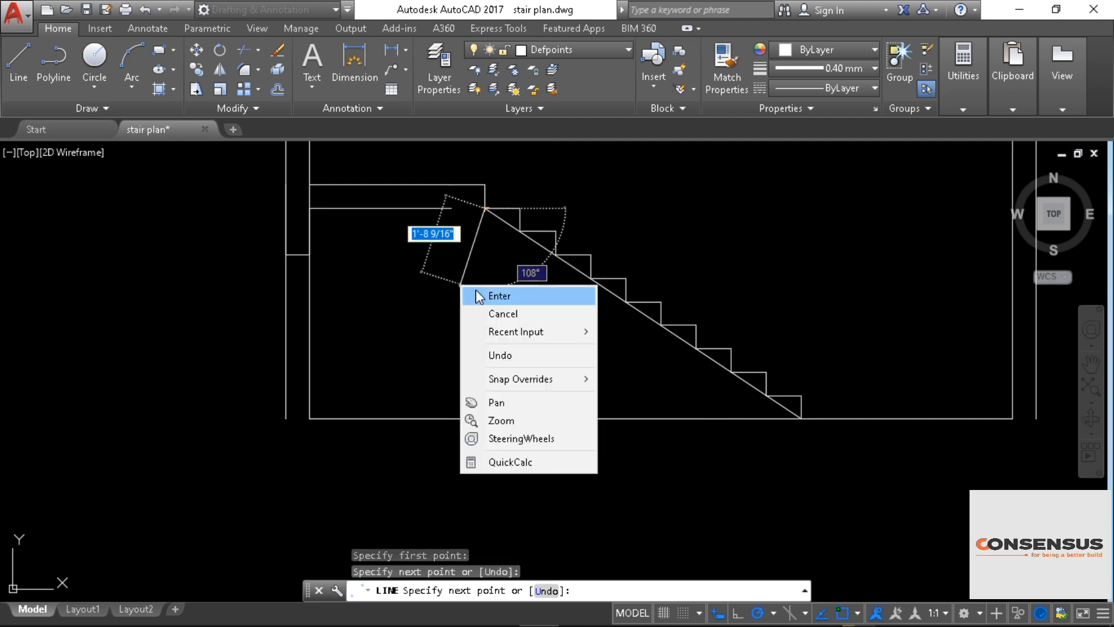
click(479, 297)
Step: Offset the diagonal line 6" below the steps to form the waist slab's underside
scroll(336, 331, down, 2)
scroll(393, 352, up, 2)
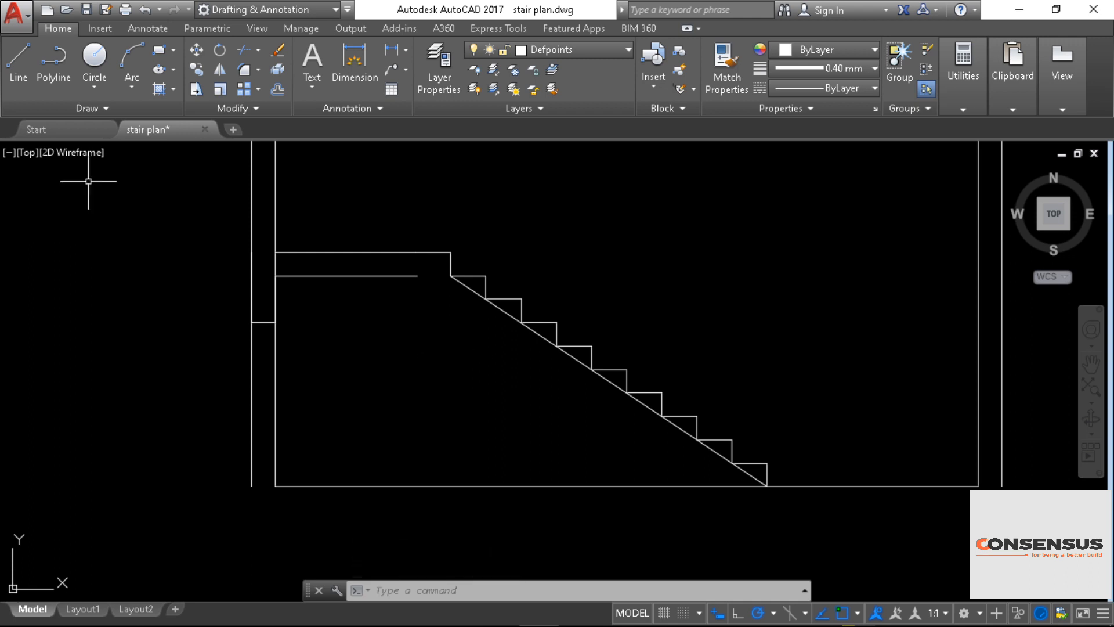
click(277, 89)
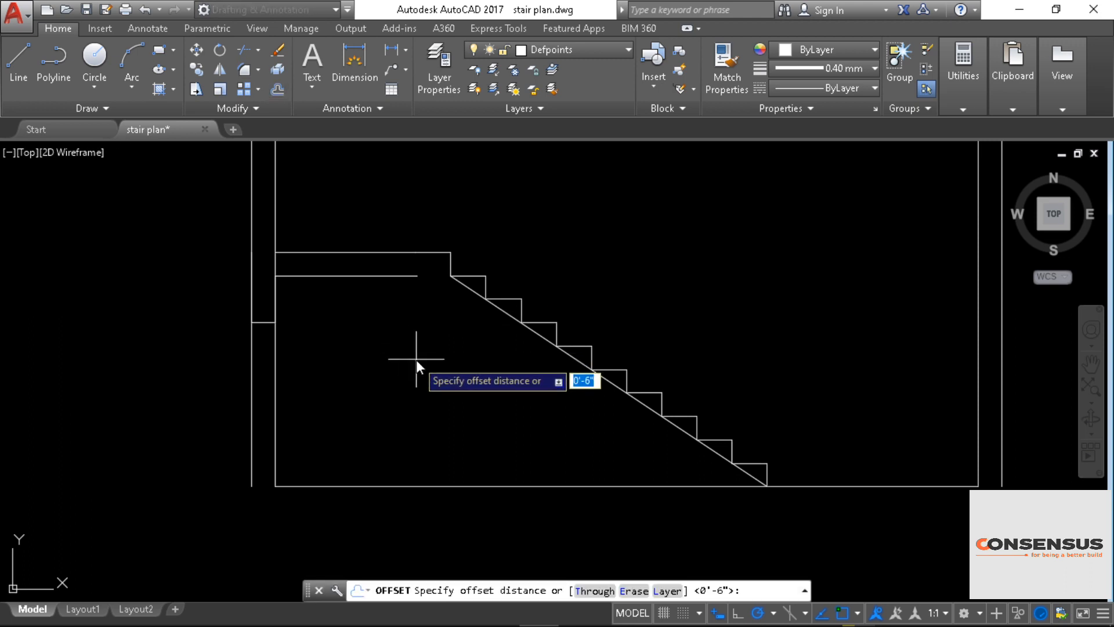
text(6)
key(Return)
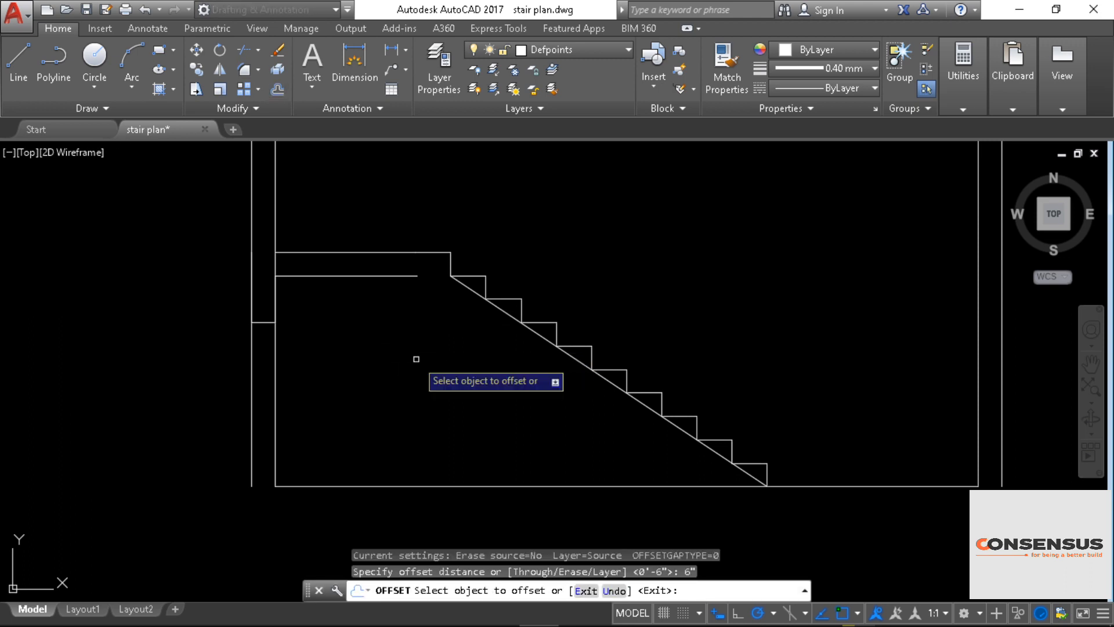
click(546, 341)
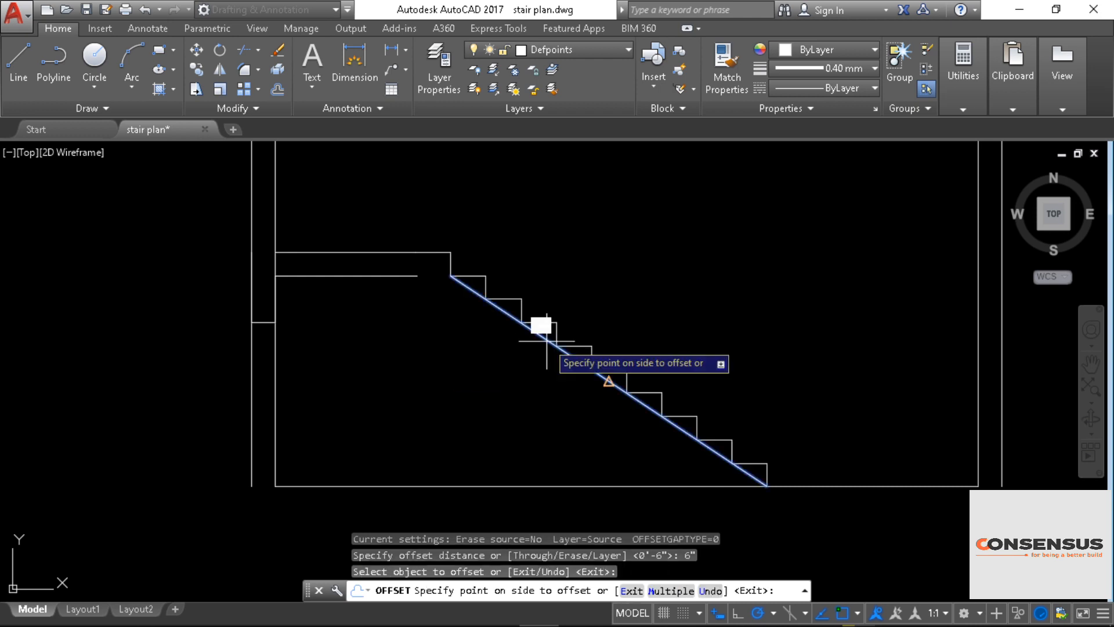
click(426, 408)
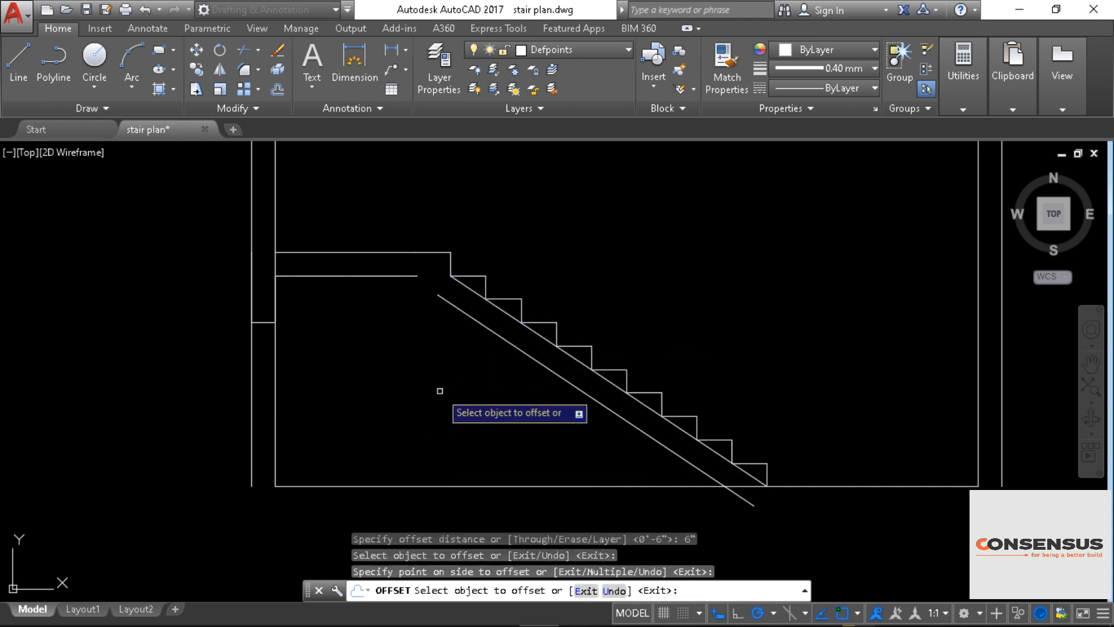
right_click(436, 375)
click(445, 384)
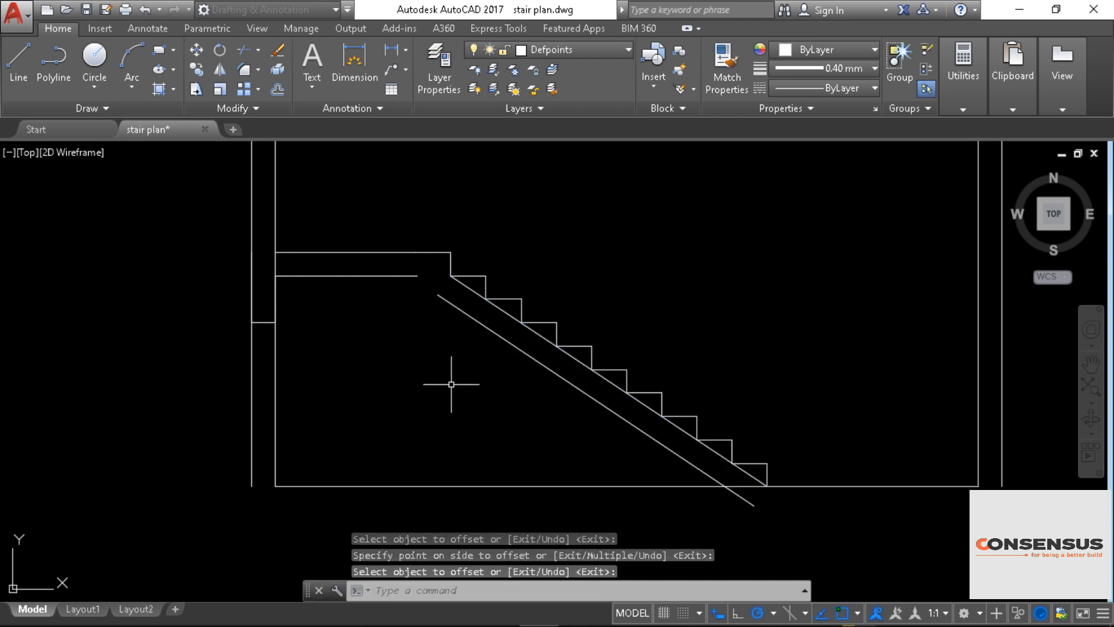
Step: Erase the original diagonal line that touches the steps' inner corners
key(Return)
click(537, 334)
key(Delete)
Step: Fillet the sloping slab underside and the horizontal landing underside with radius 0 so they meet at a corner
middle_drag(424, 387, 404, 346)
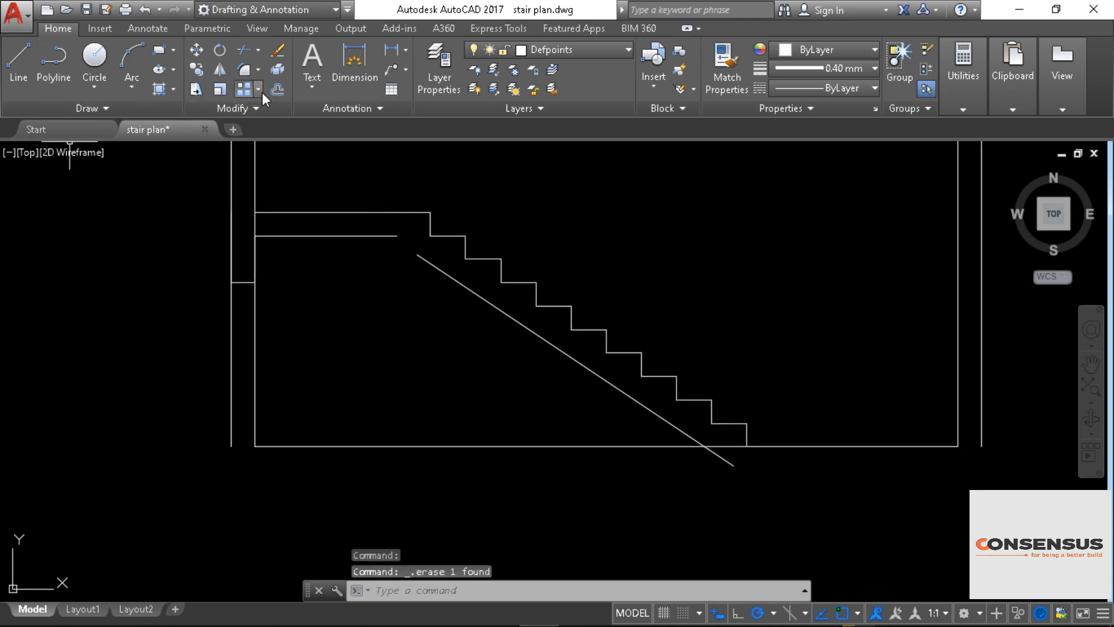
click(246, 71)
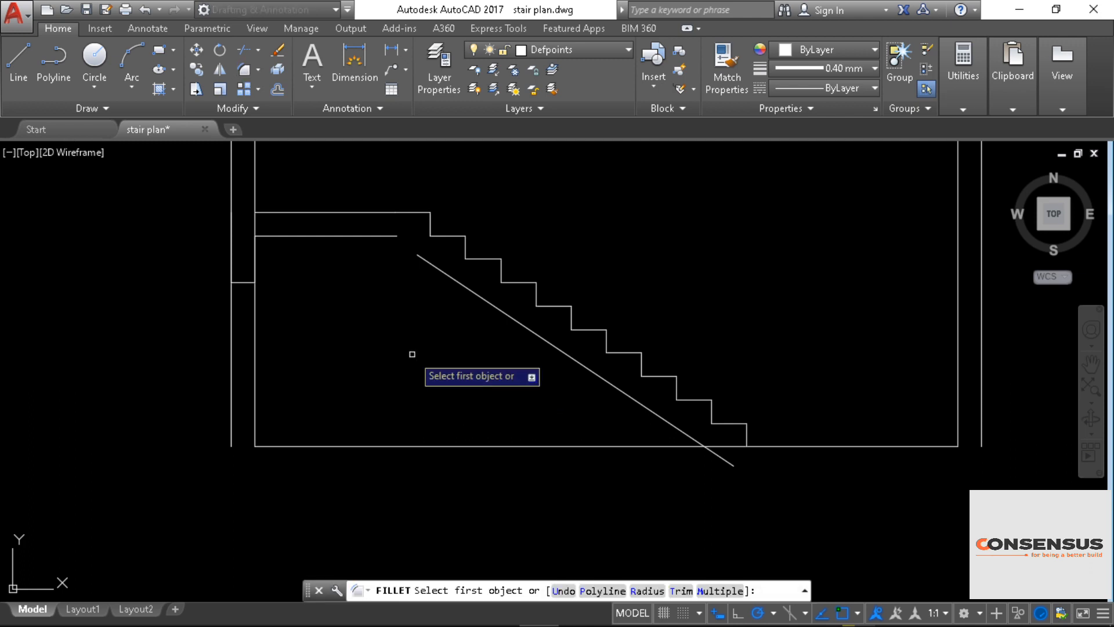
click(646, 590)
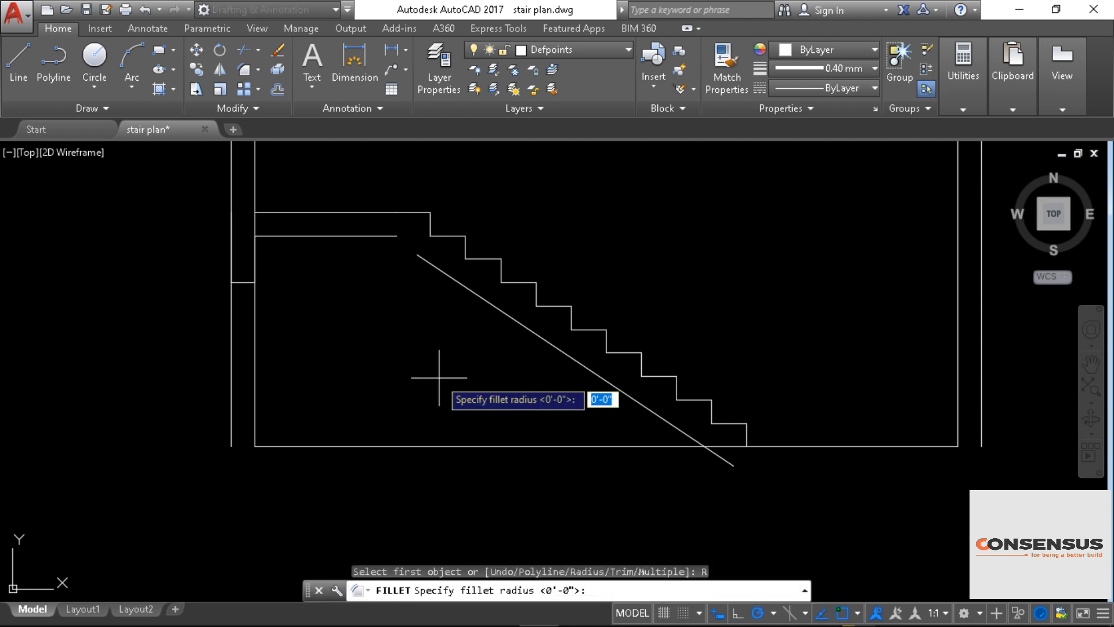
text(0)
key(Return)
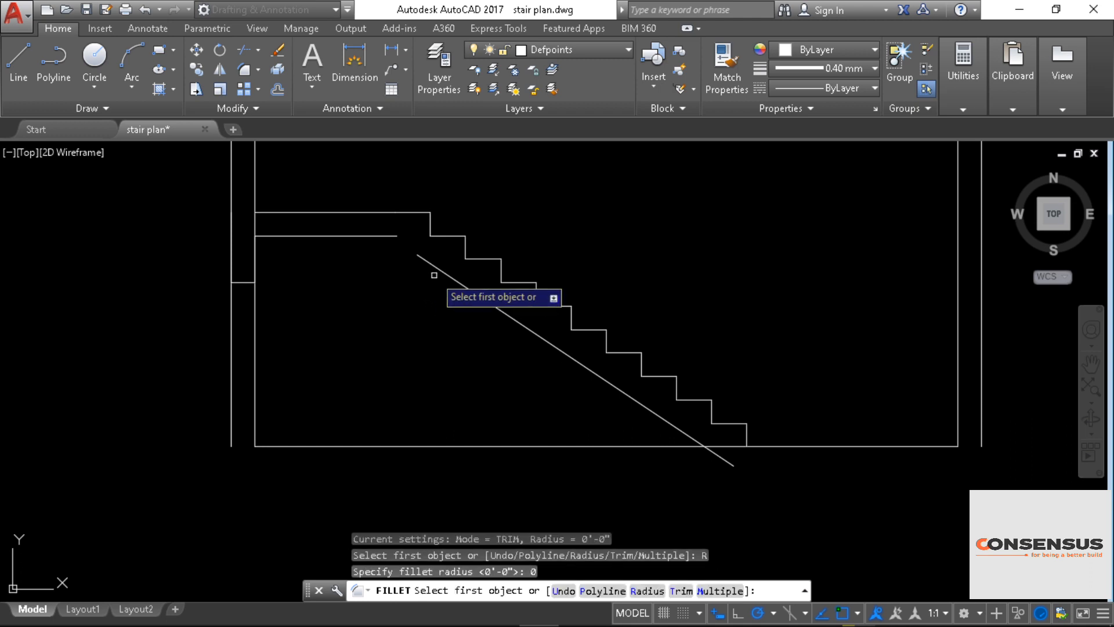
click(437, 268)
click(371, 236)
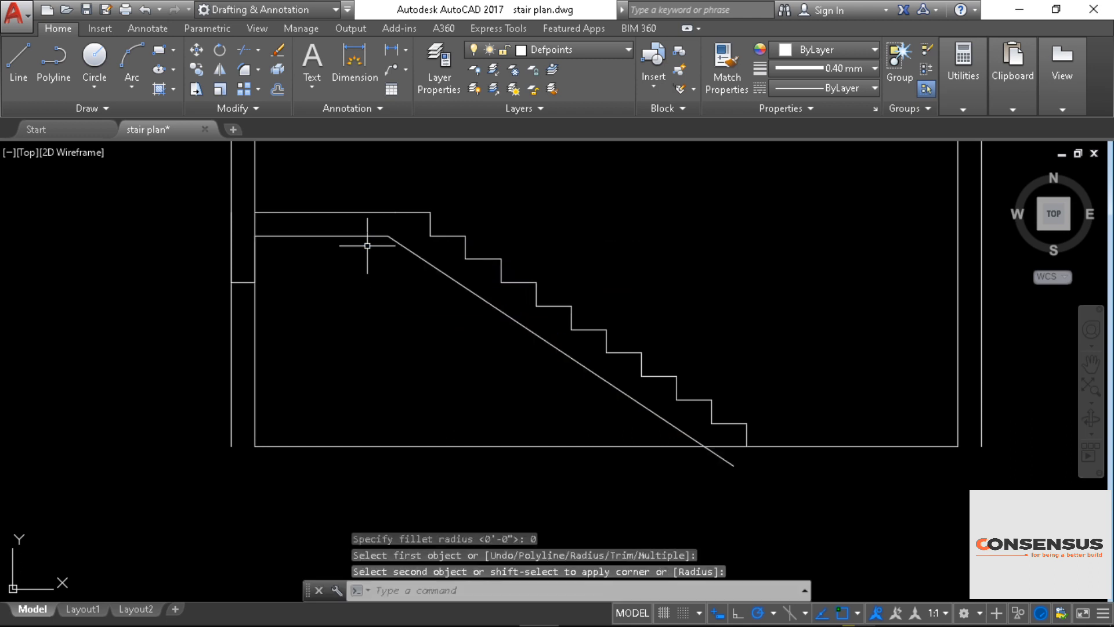
Step: Draw a line across the left wall's thickness at landing top level, from its inner line to its outer line
middle_drag(372, 291, 436, 334)
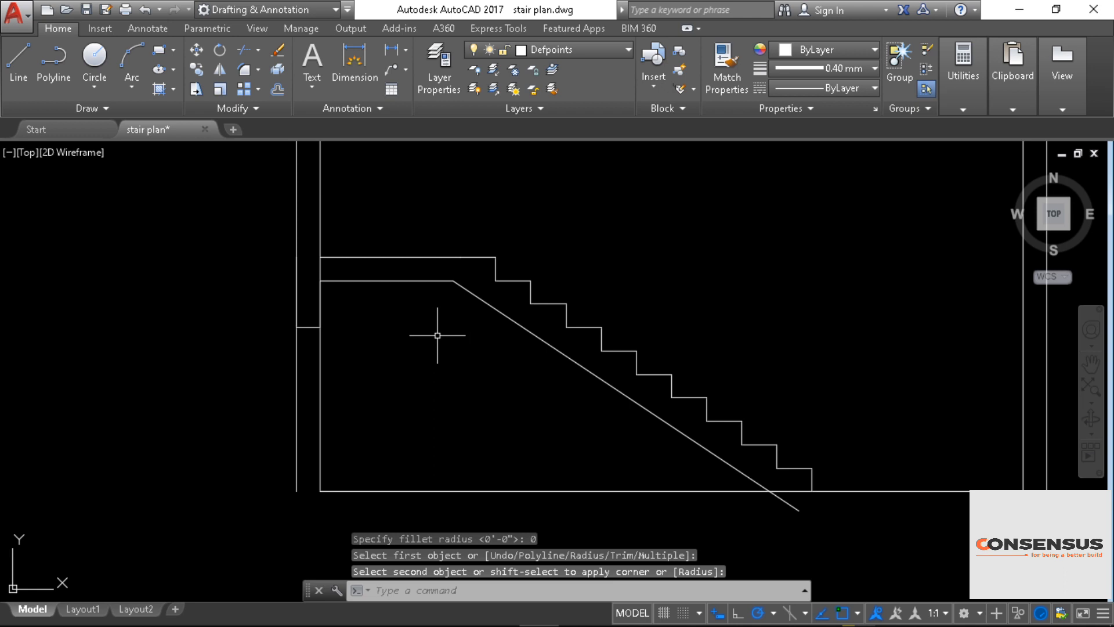
click(18, 58)
click(318, 254)
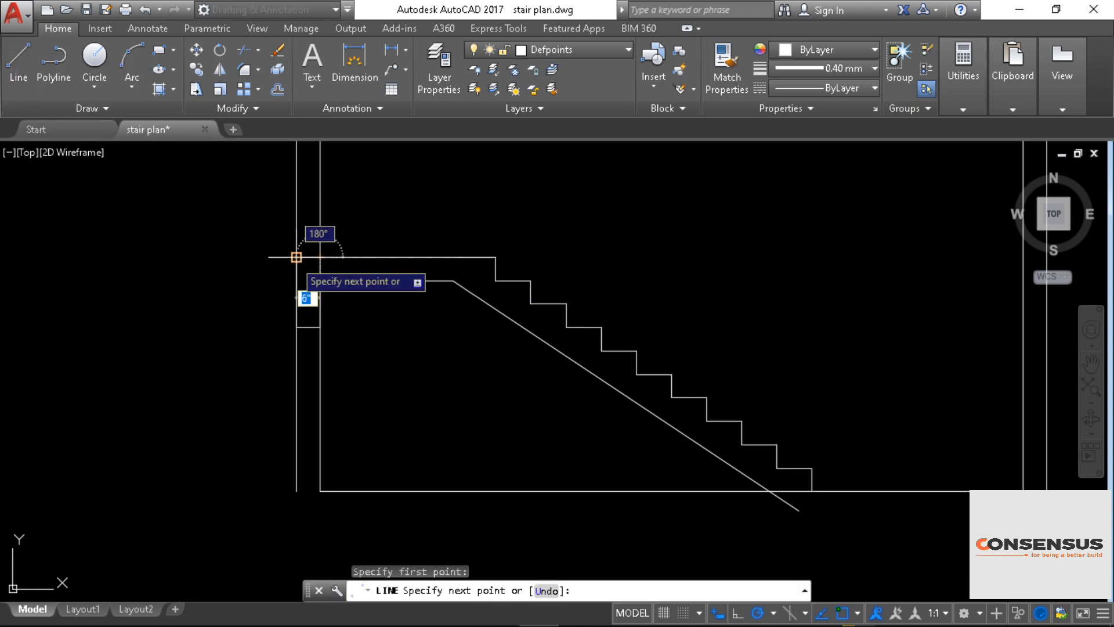
click(296, 256)
right_click(152, 273)
click(182, 287)
Step: Trim the left wall's inner line between the landing's top and underside
middle_drag(435, 361, 334, 335)
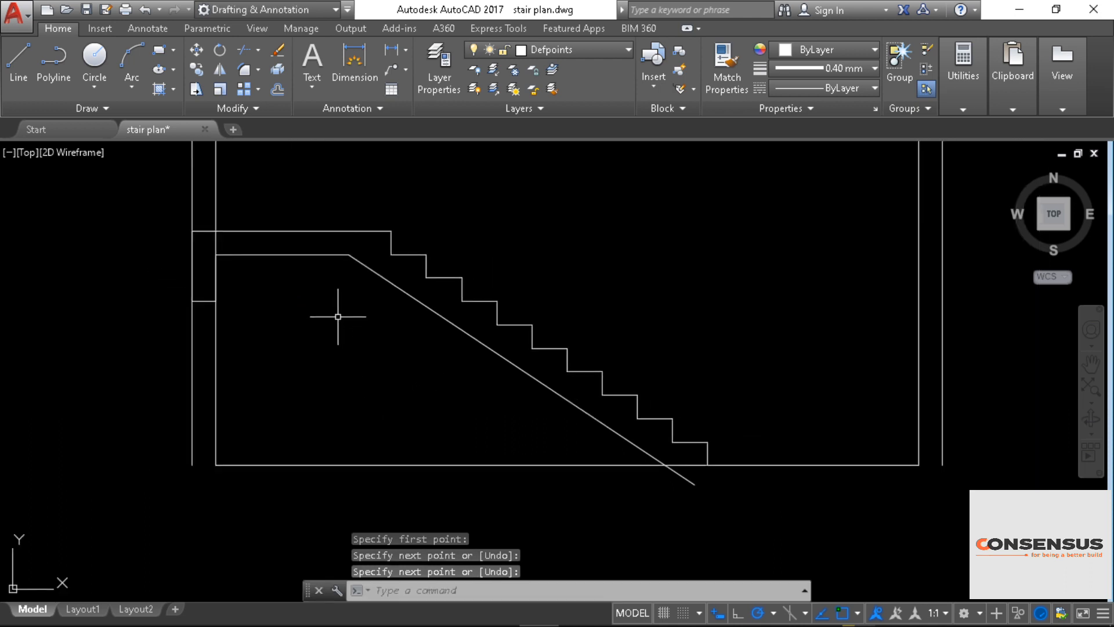
middle_drag(322, 189, 378, 199)
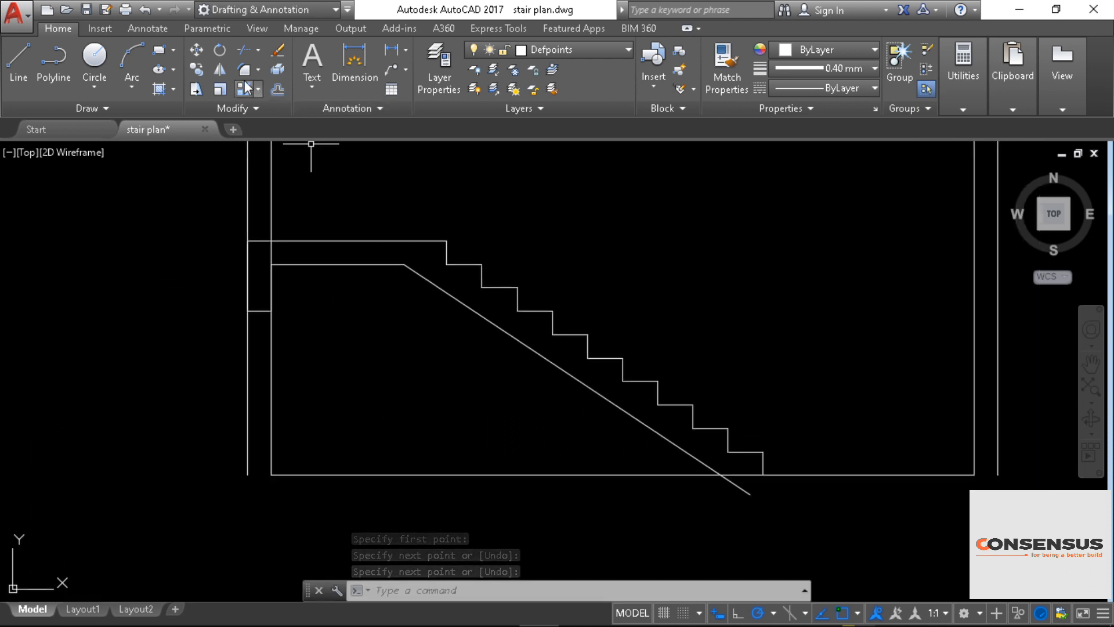
click(276, 88)
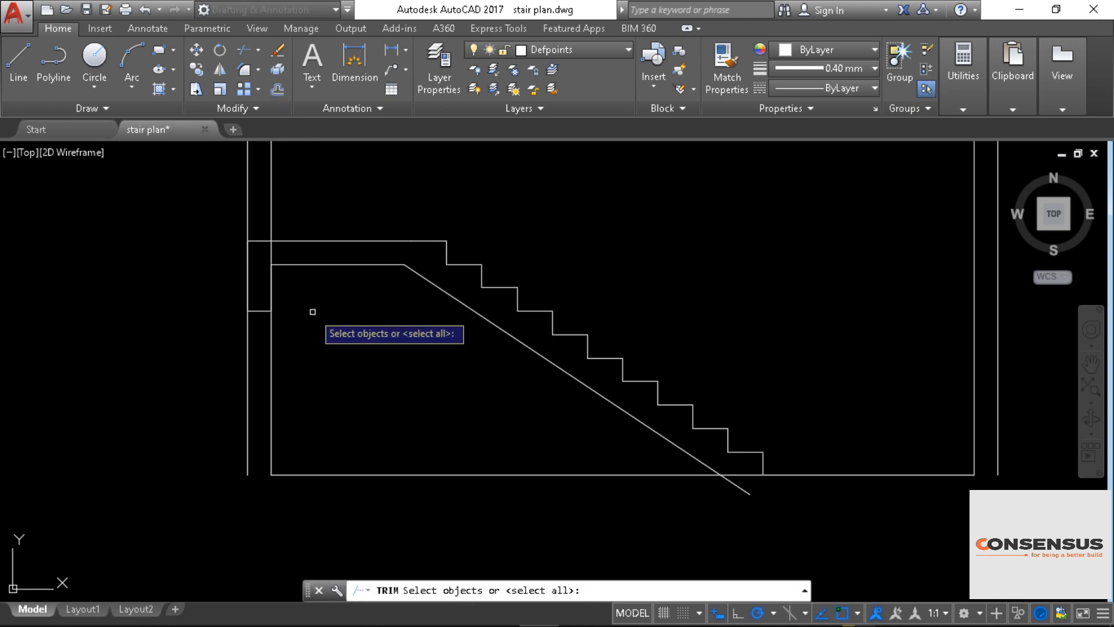
click(285, 252)
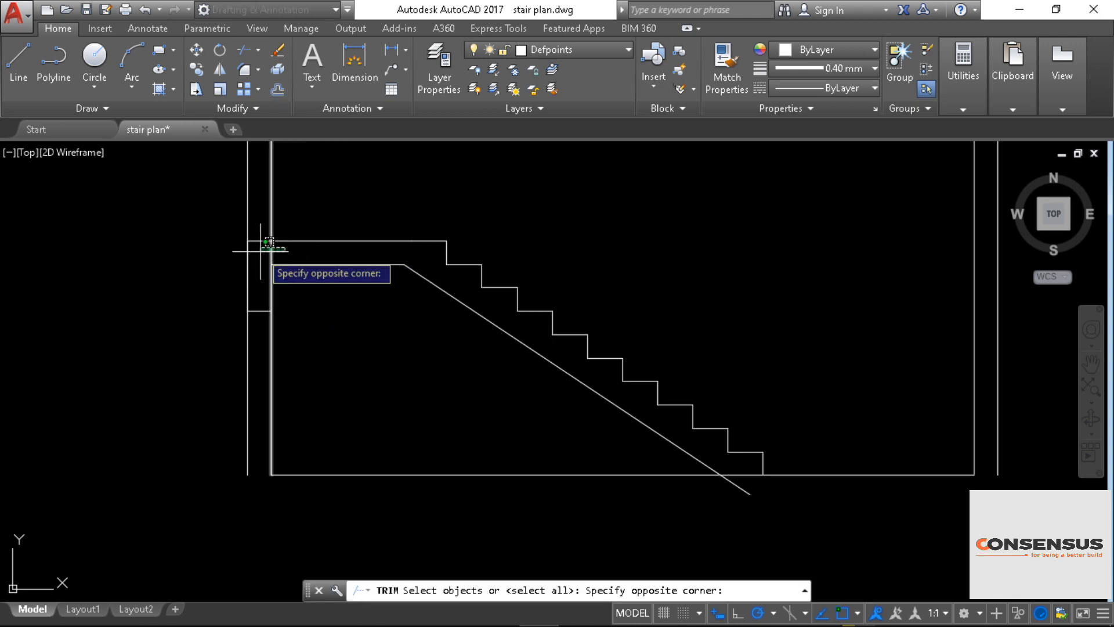
click(316, 253)
key(Return)
click(251, 249)
click(333, 308)
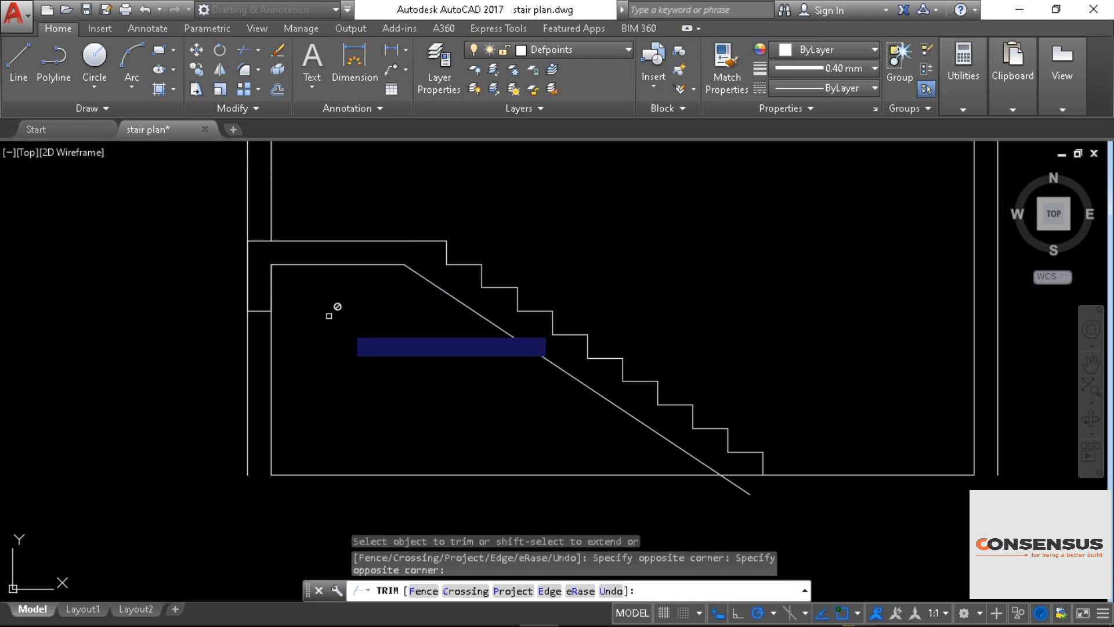
Step: Trim the end of the sloping slab underside that projects below the floor line
middle_drag(361, 328, 282, 291)
middle_drag(402, 375, 350, 316)
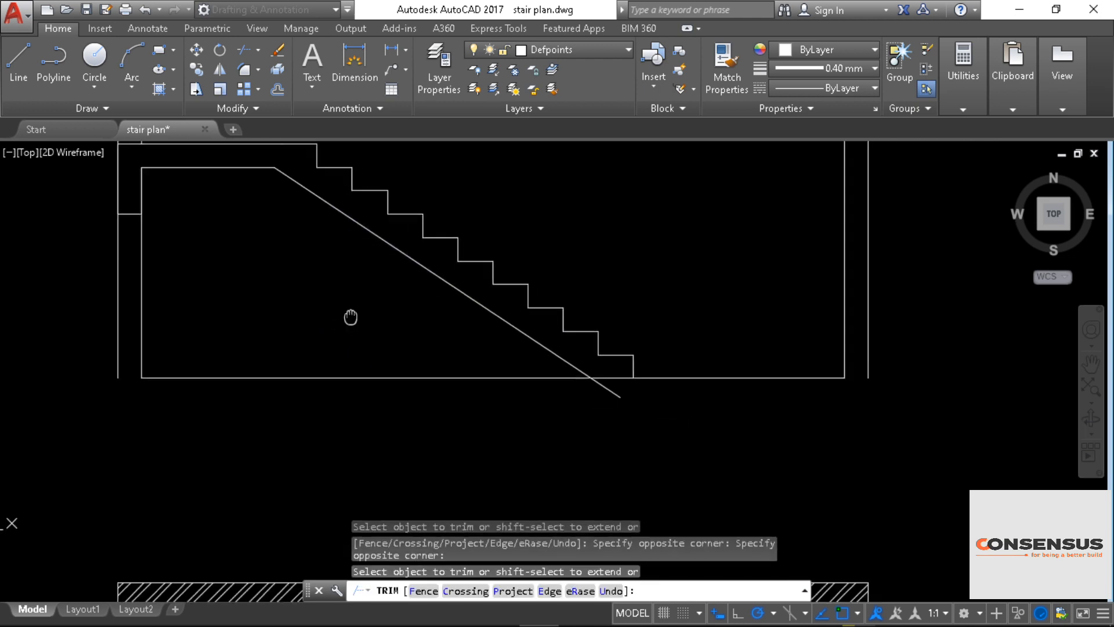
click(603, 387)
middle_drag(230, 239, 385, 349)
right_click(323, 298)
click(340, 311)
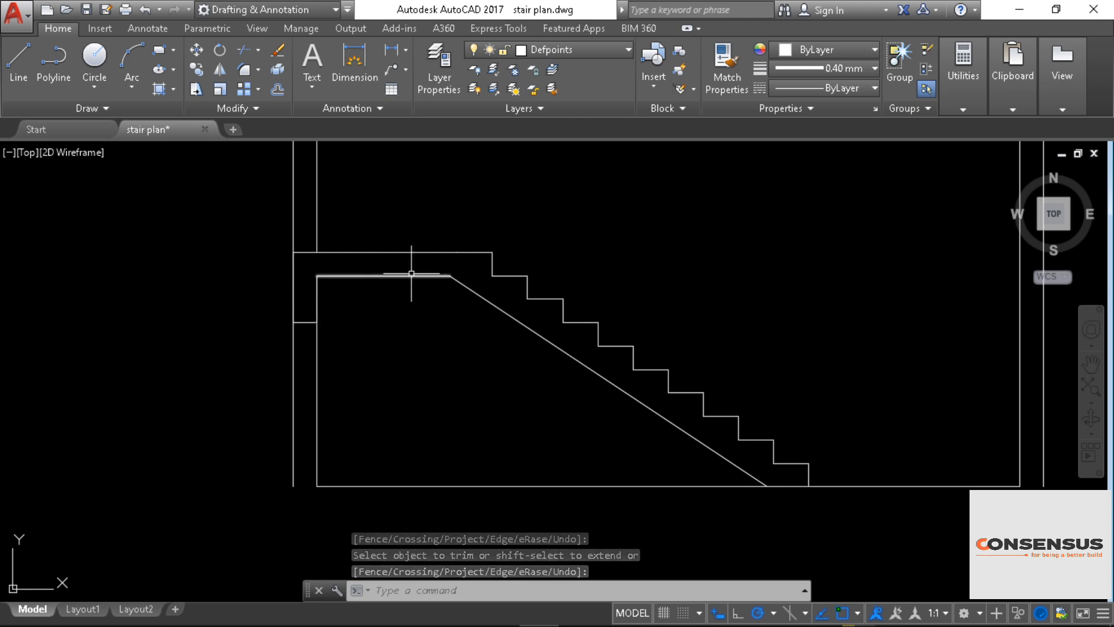
middle_drag(460, 351, 319, 359)
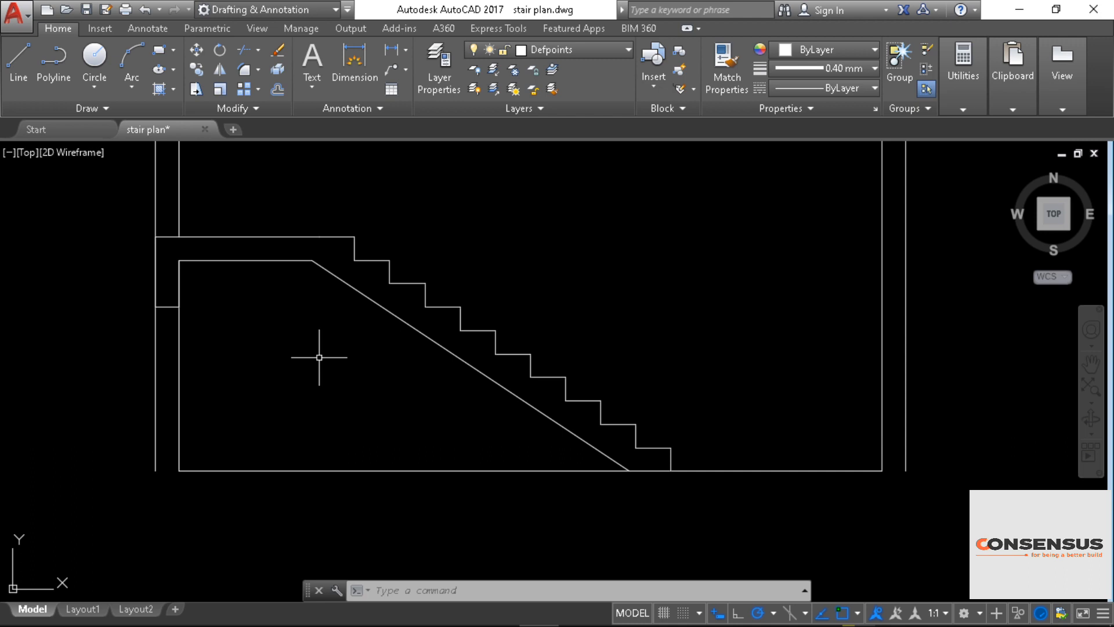
Step: Extend the floor line at both ends to the outer lines of the left and right walls
middle_drag(319, 358, 383, 362)
mouse_move(510, 259)
middle_down()
mouse_move(557, 239)
mouse_move(457, 223)
middle_up()
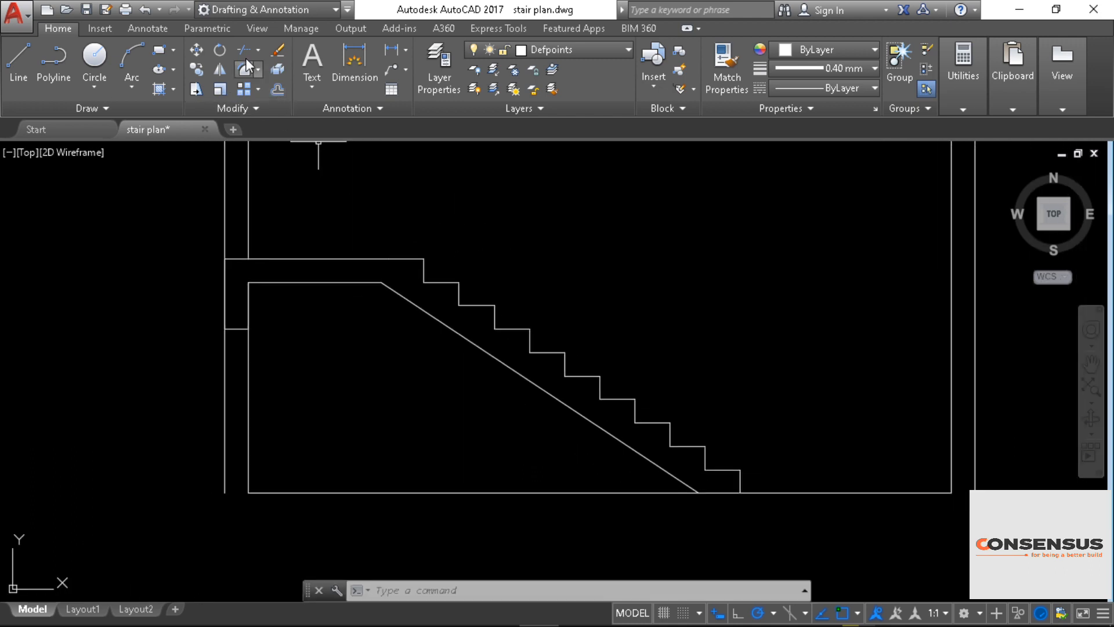
click(278, 89)
middle_drag(288, 476, 314, 400)
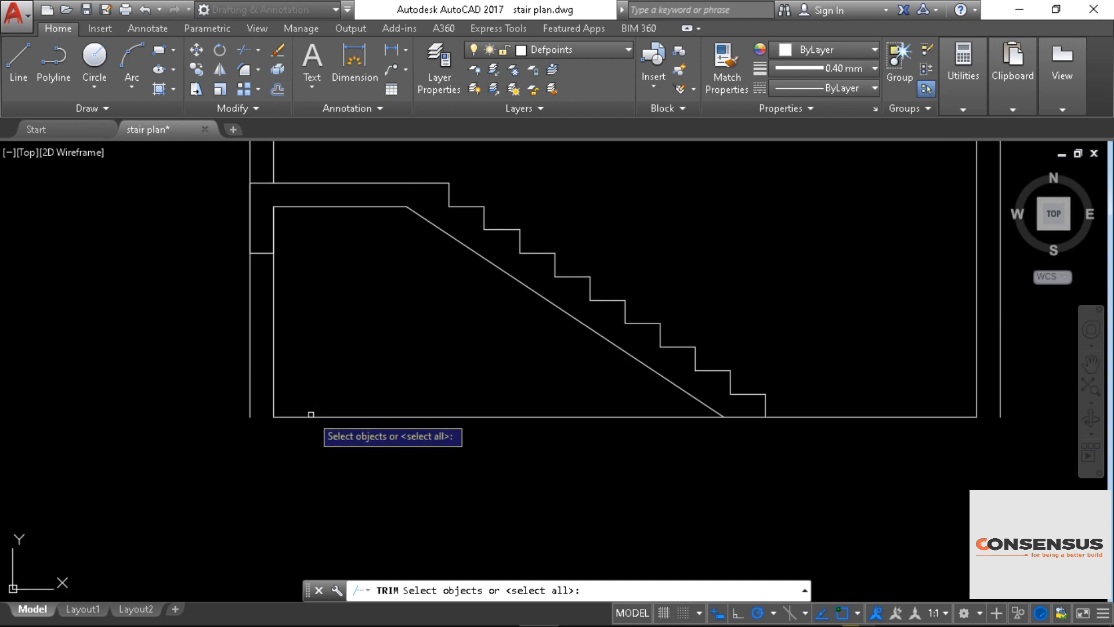
key(Return)
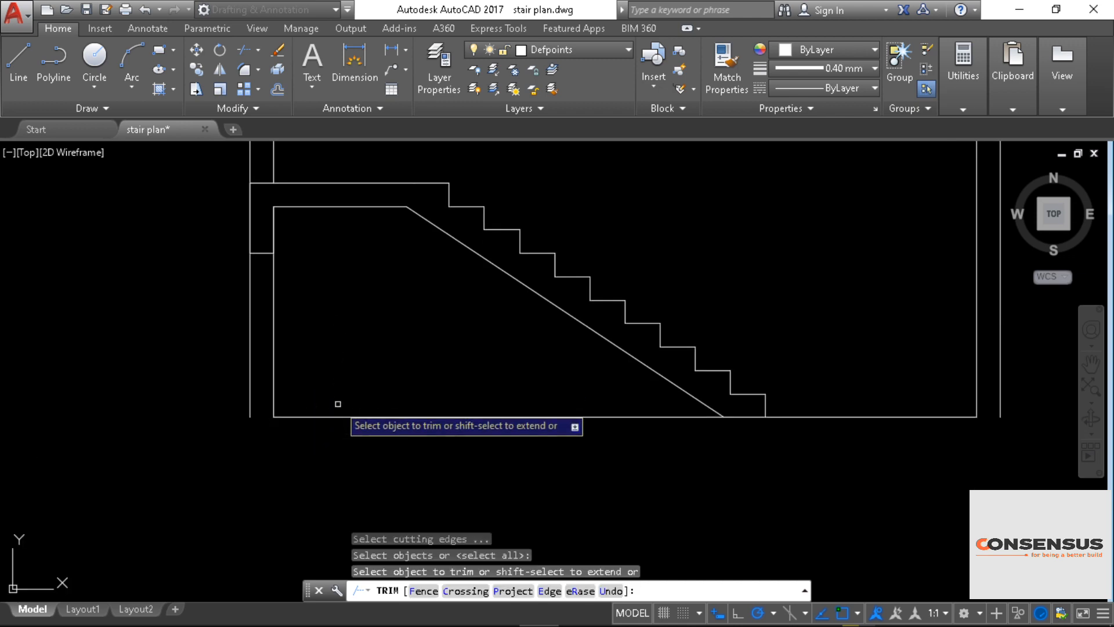
click(335, 416)
middle_drag(954, 442, 677, 415)
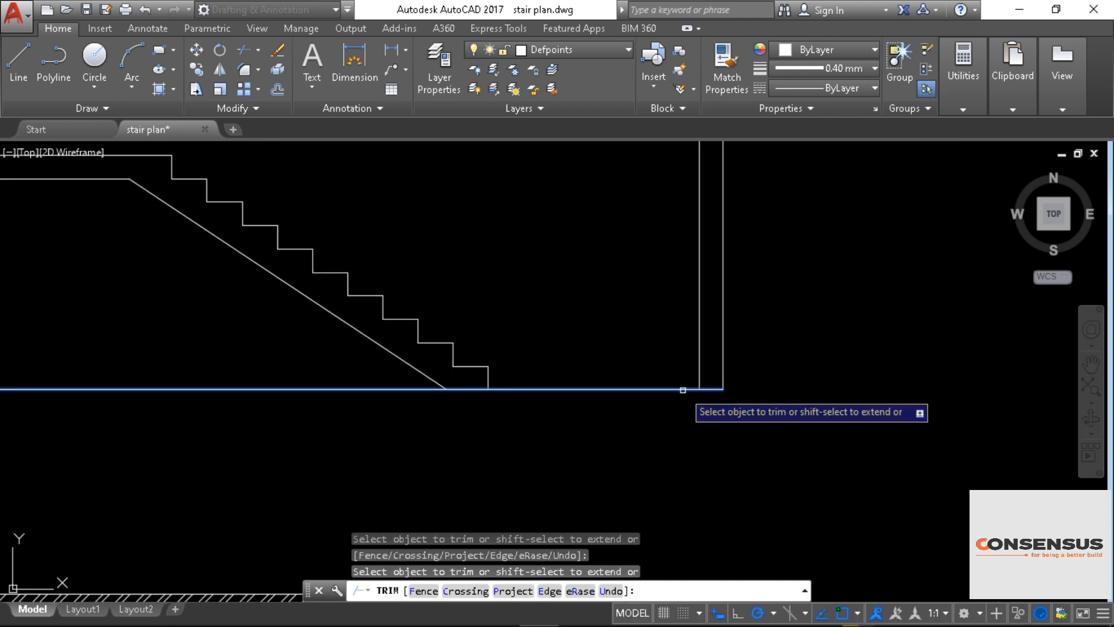
middle_drag(535, 255, 634, 343)
right_click(601, 259)
click(621, 269)
key(Return)
Step: Join the lower flight's risers and treads, from the landing edge down to the lowest tread, into one polyline
middle_drag(421, 304, 542, 303)
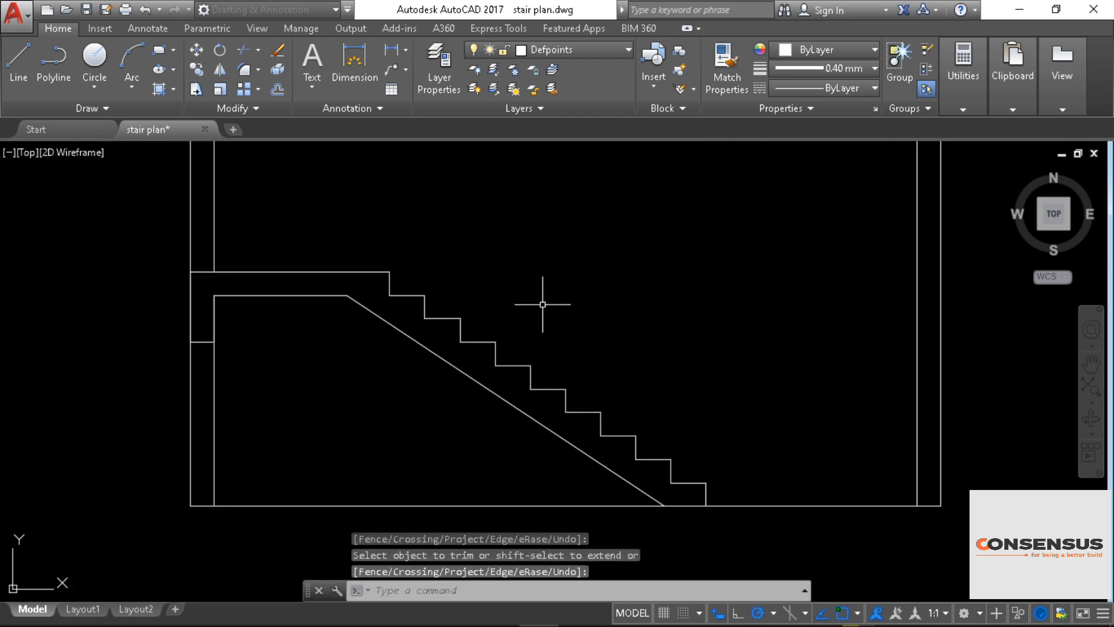
middle_drag(468, 186, 468, 289)
middle_drag(575, 316, 440, 206)
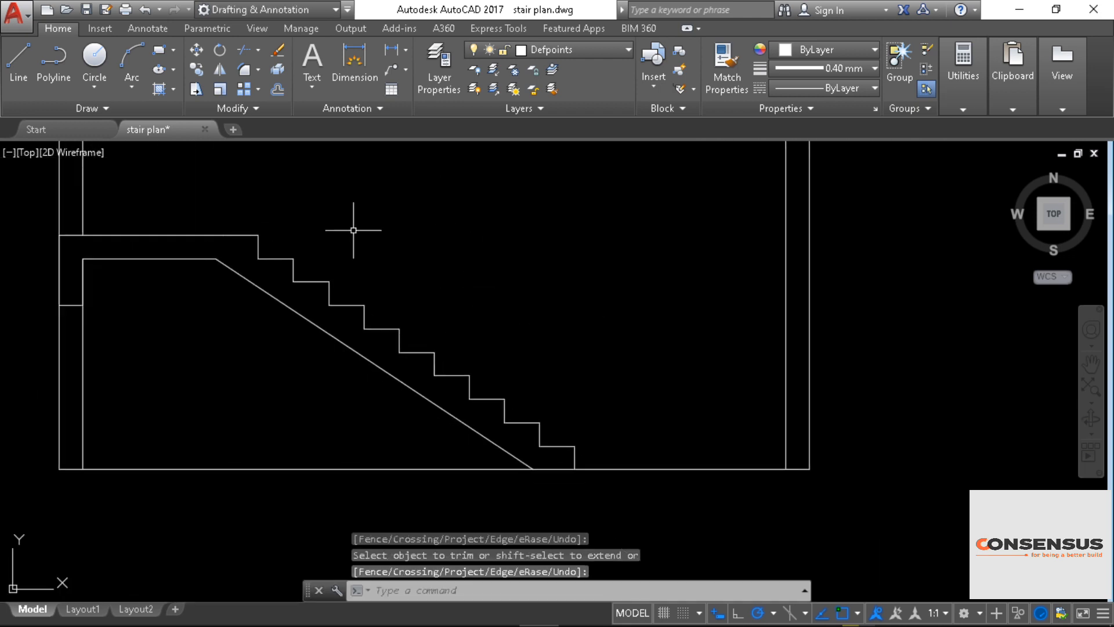
click(253, 216)
click(601, 462)
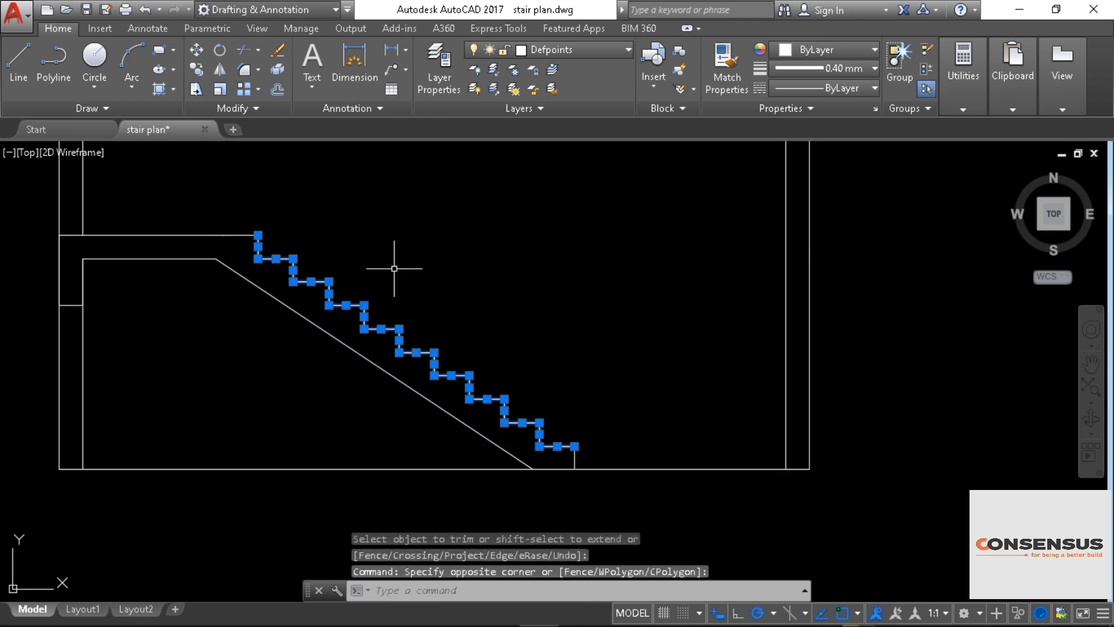
text(j)
key(Return)
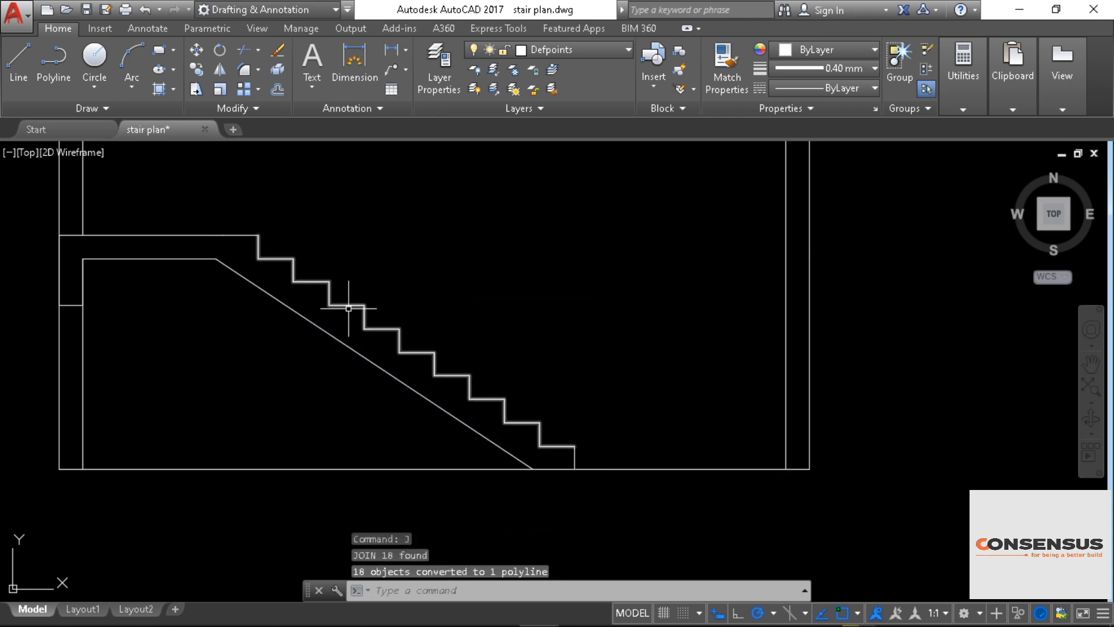
Step: Mirror the joined step polyline about a horizontal line through the landing's top edge, keeping the original
middle_drag(575, 214, 636, 246)
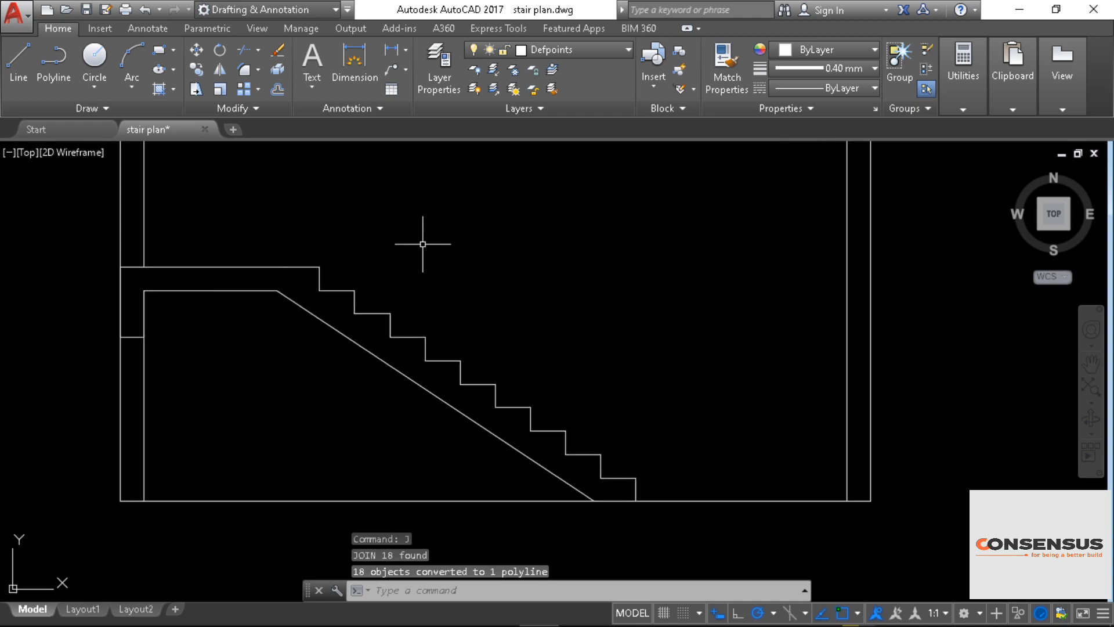
middle_drag(422, 243, 355, 302)
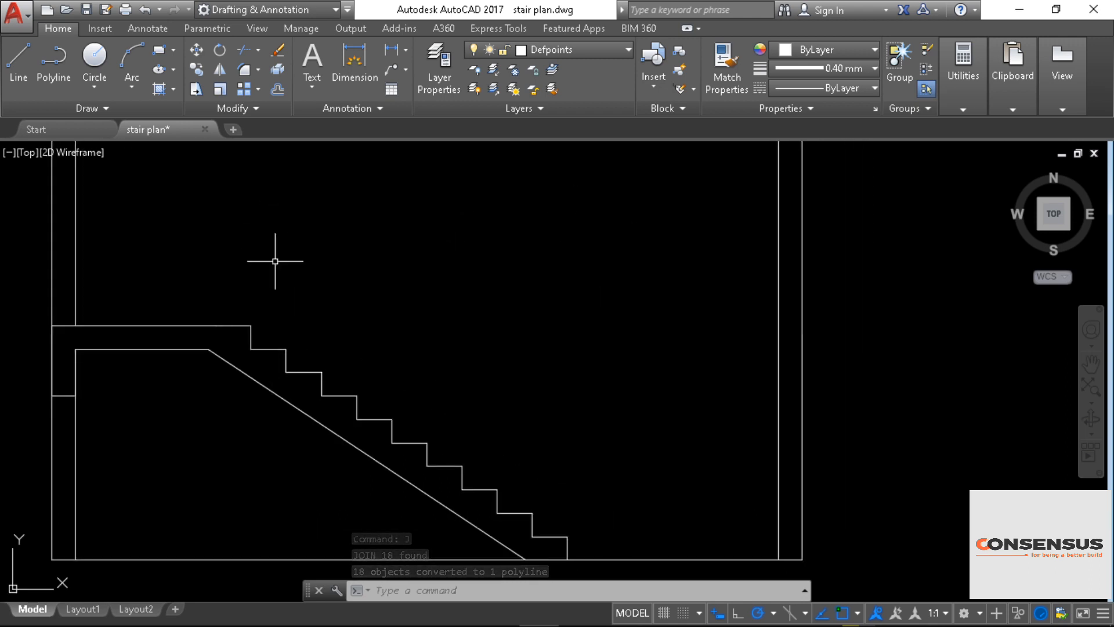
click(286, 356)
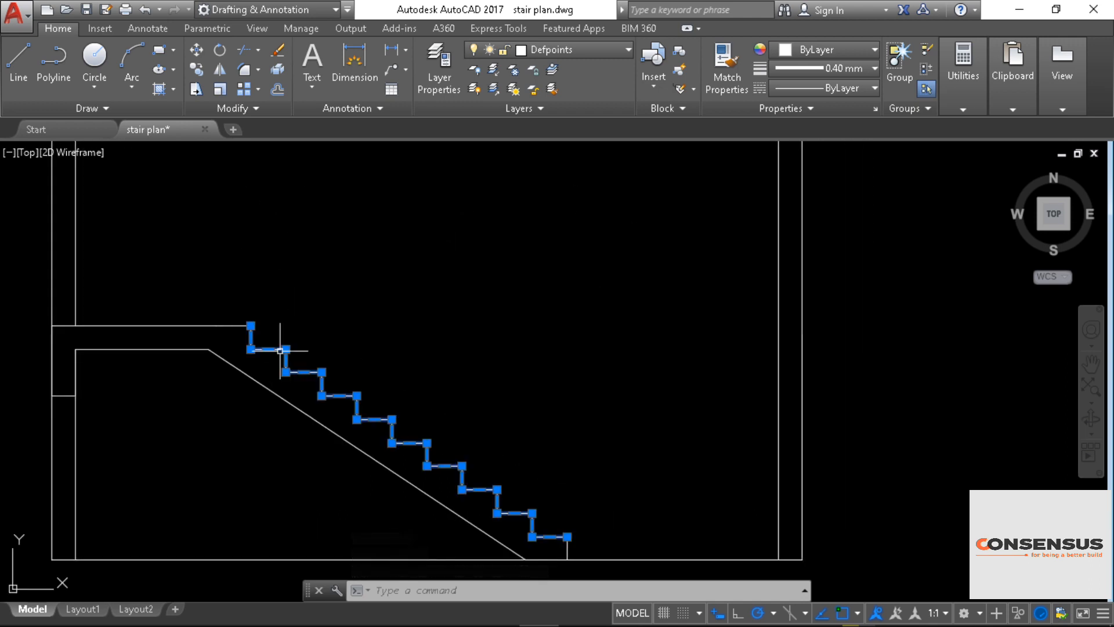
click(219, 70)
click(251, 325)
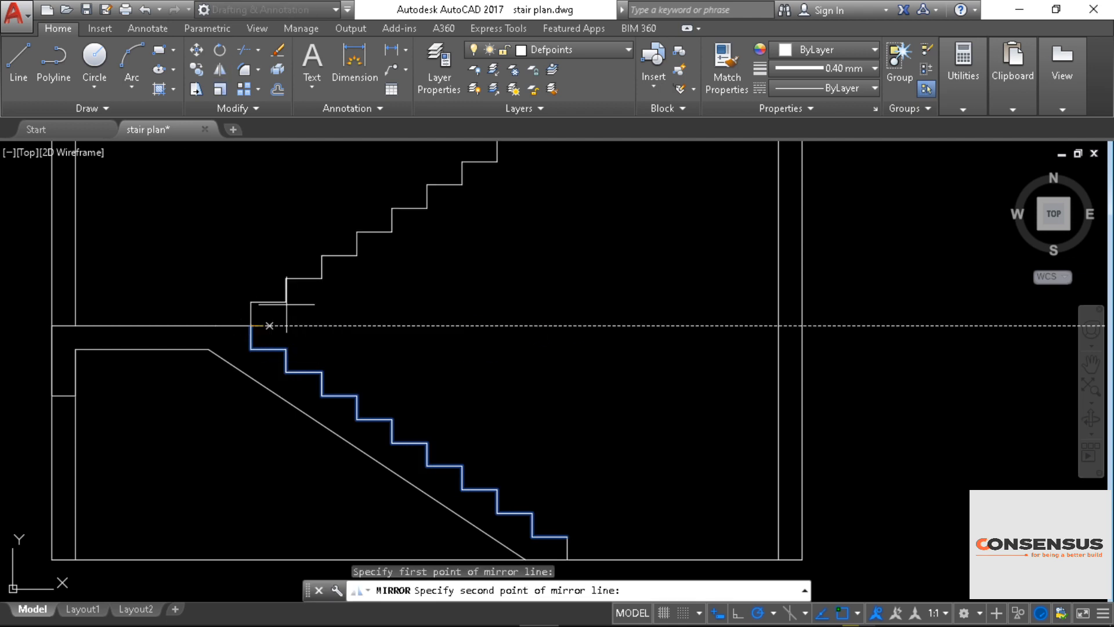
click(565, 325)
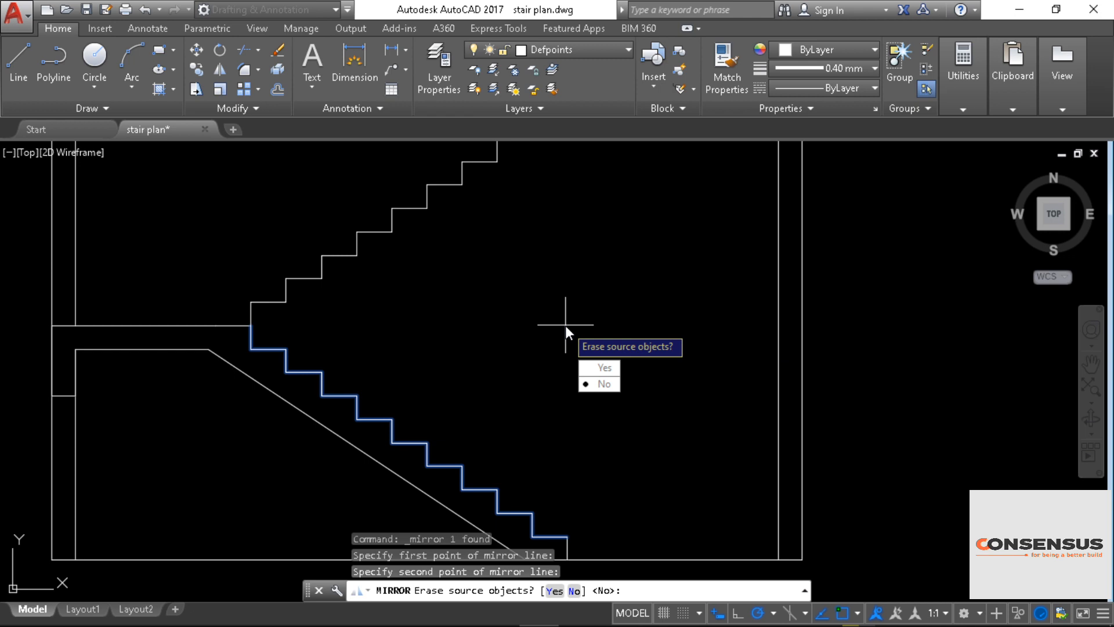
click(593, 385)
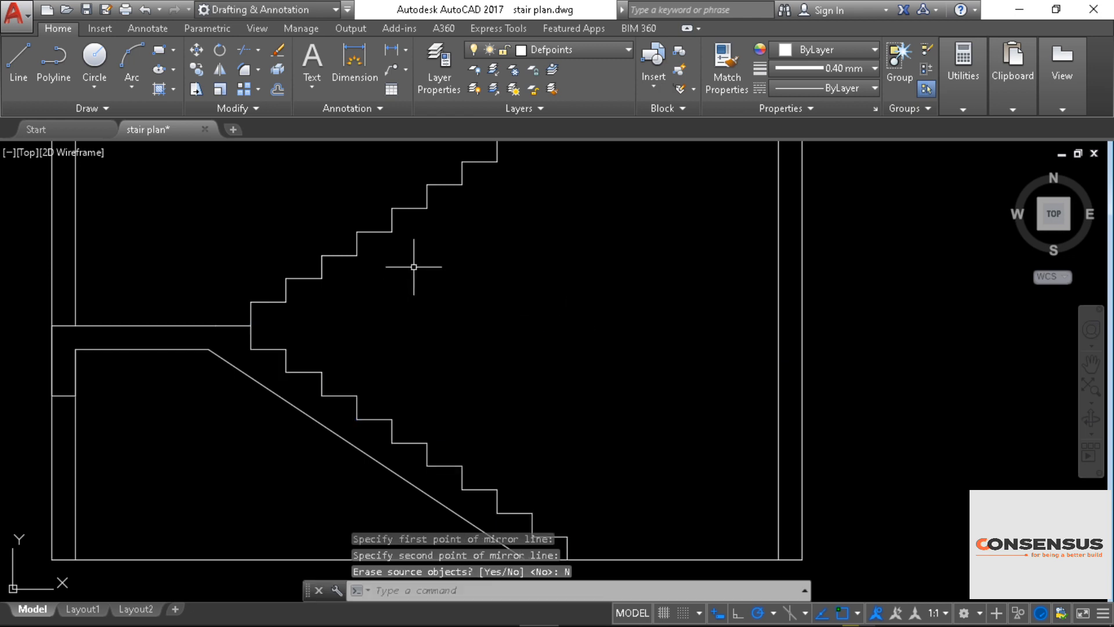
scroll(410, 291, down, 2)
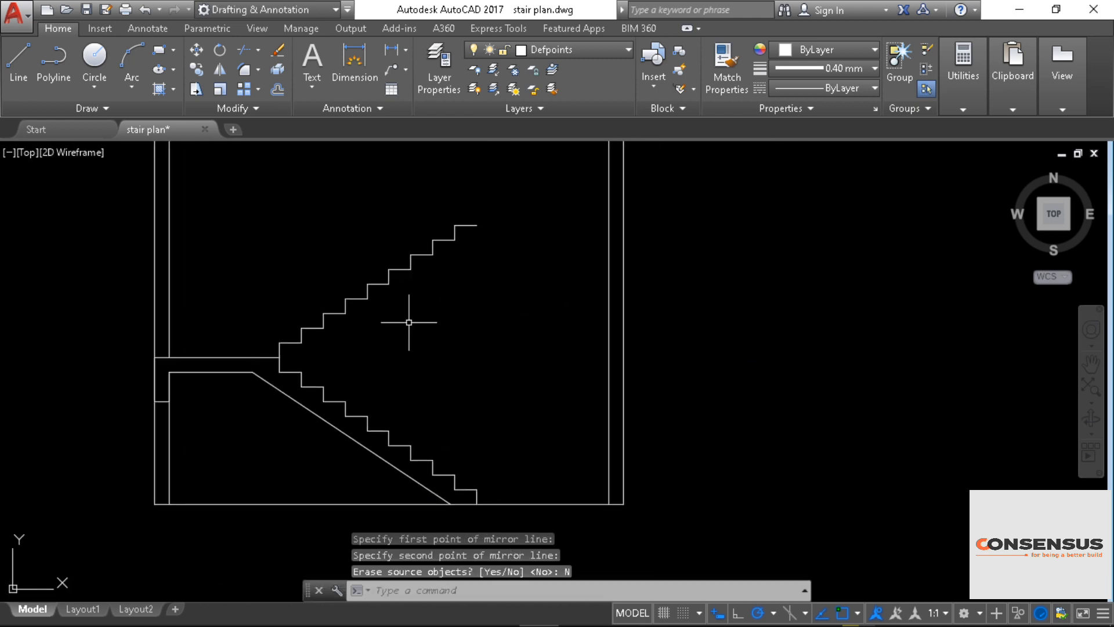
Step: Draw a horizontal line from the end of the upper flight's top tread to the right wall's inner line
click(18, 61)
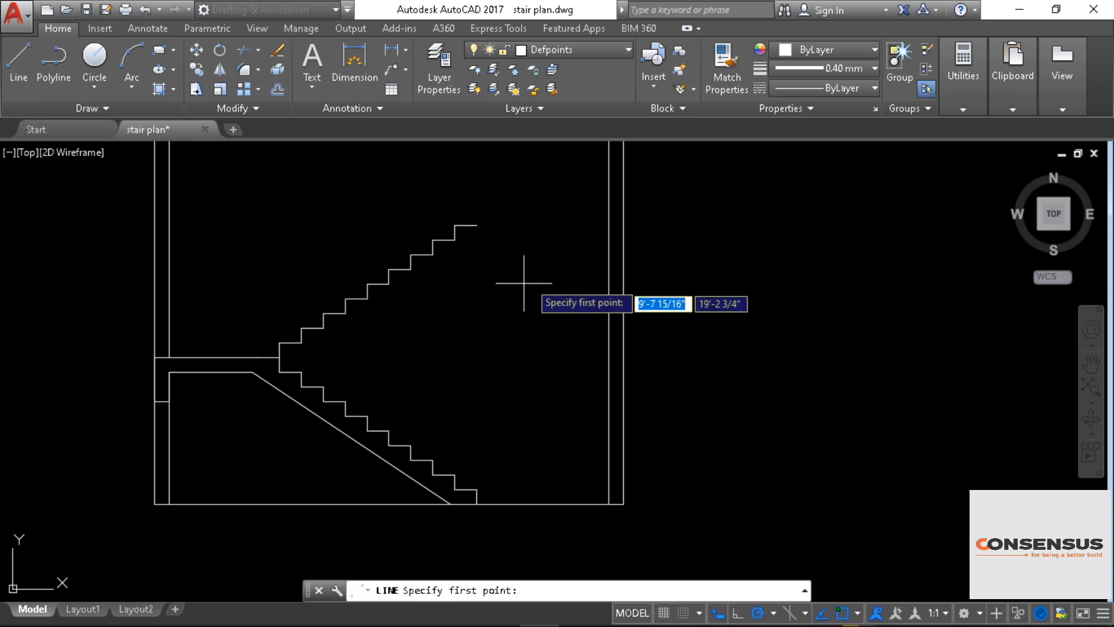
click(477, 225)
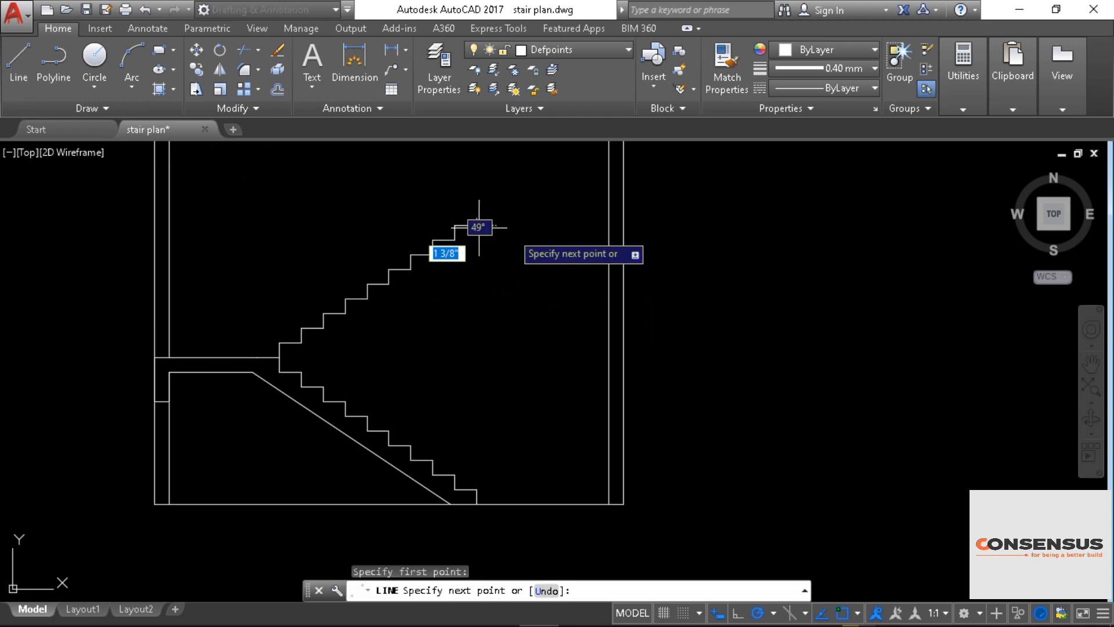
click(609, 225)
right_click(579, 250)
click(596, 256)
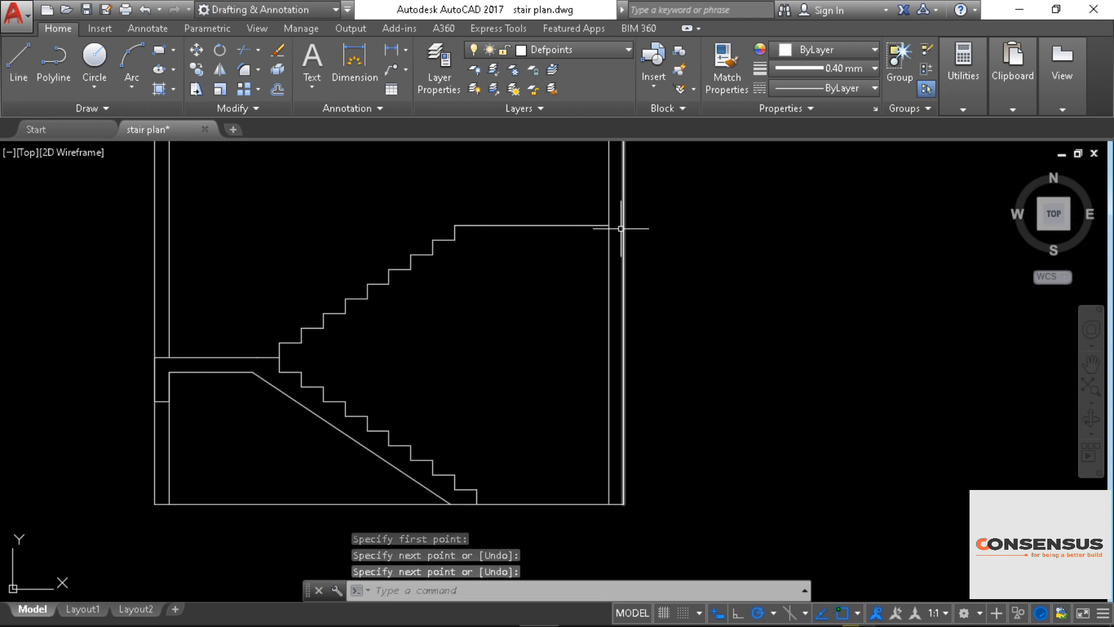
Step: Draw the upper landing's beam from landing top level across the right wall, 1'6" down its outer line and back to the inner line
click(18, 58)
middle_drag(469, 272, 336, 319)
scroll(504, 316, up, 3)
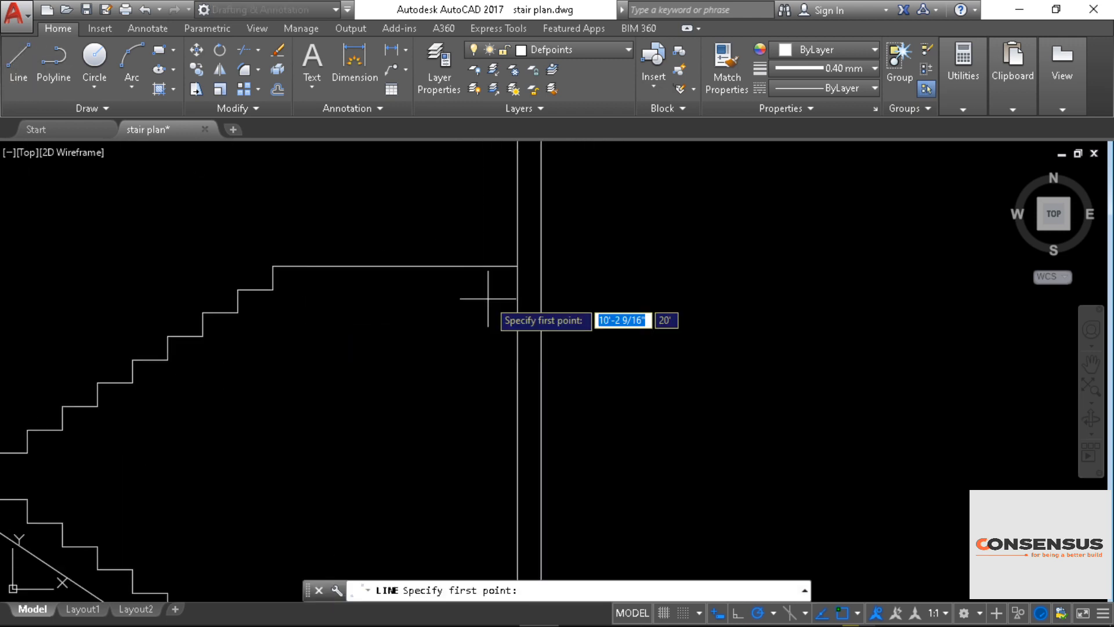
click(541, 266)
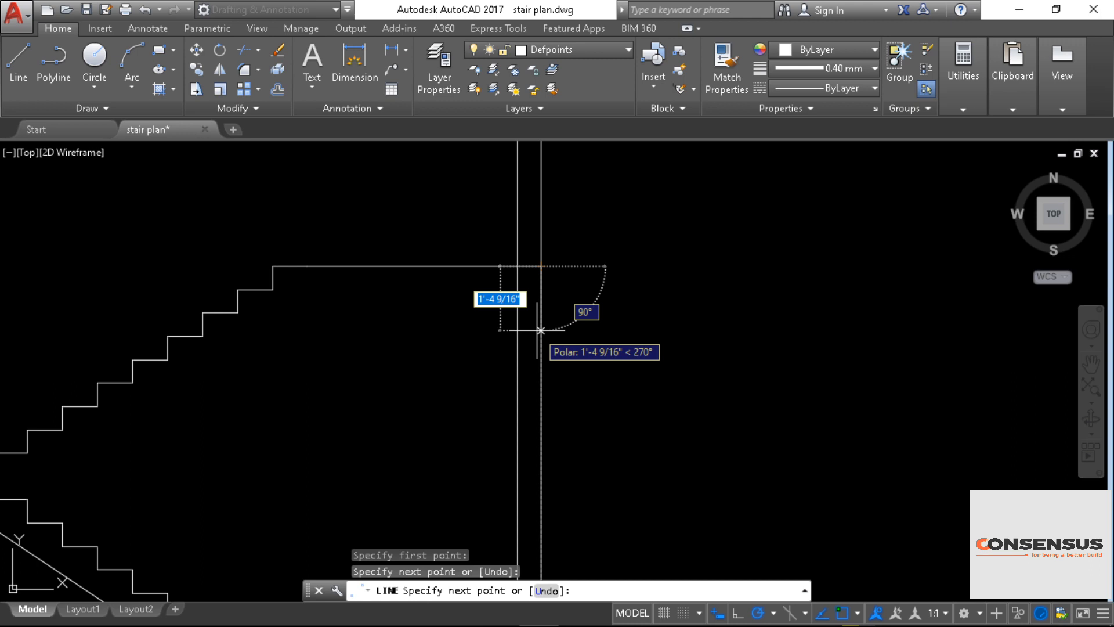
text(1)
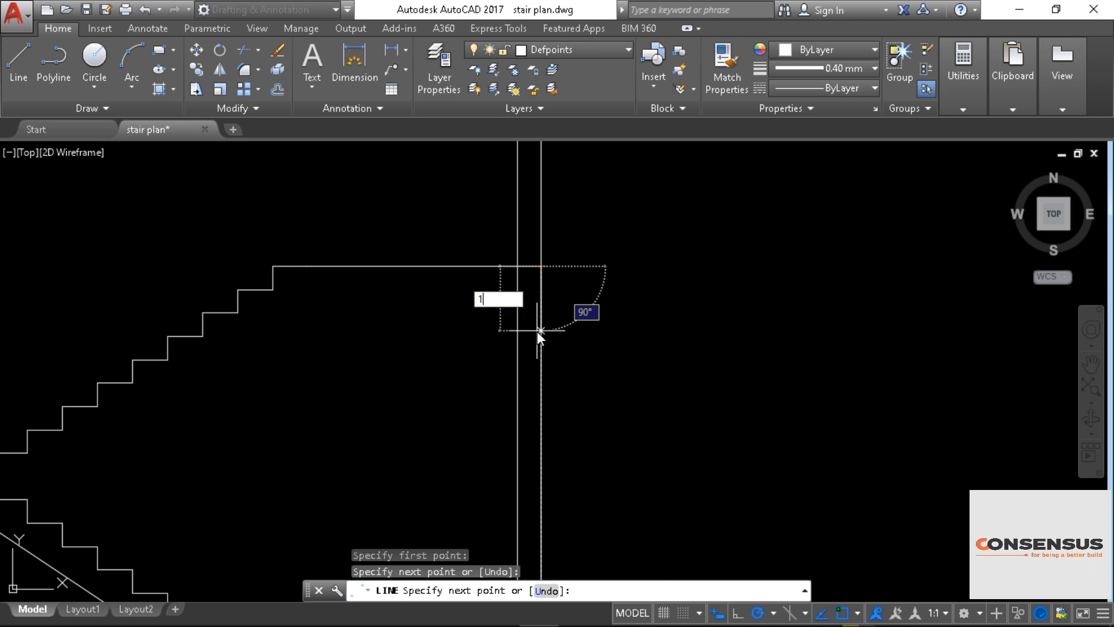
text('6")
key(Return)
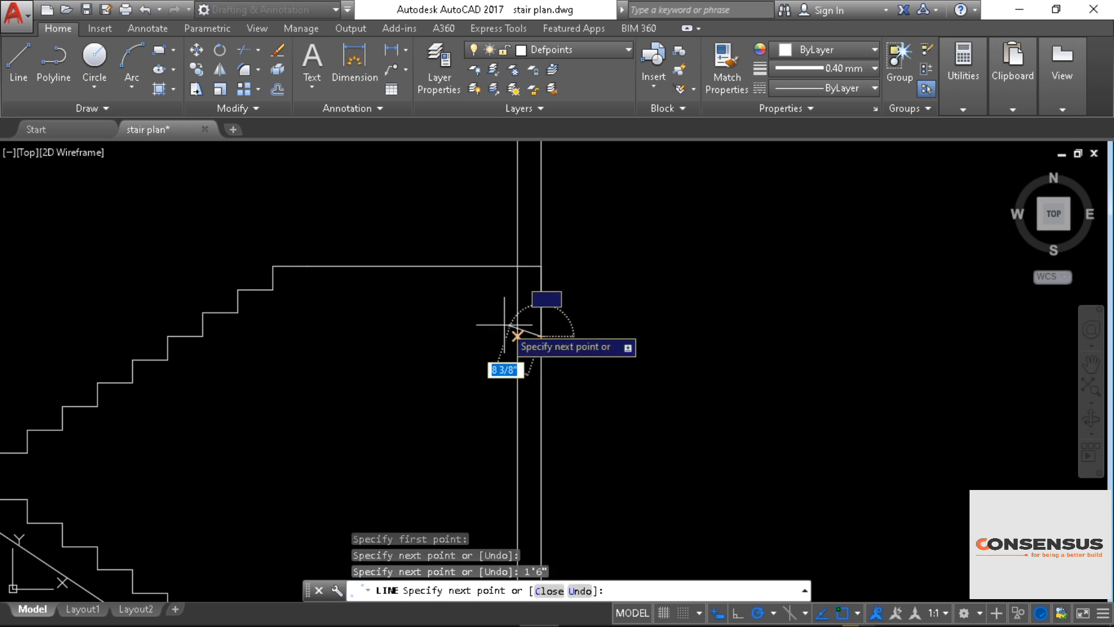
click(516, 336)
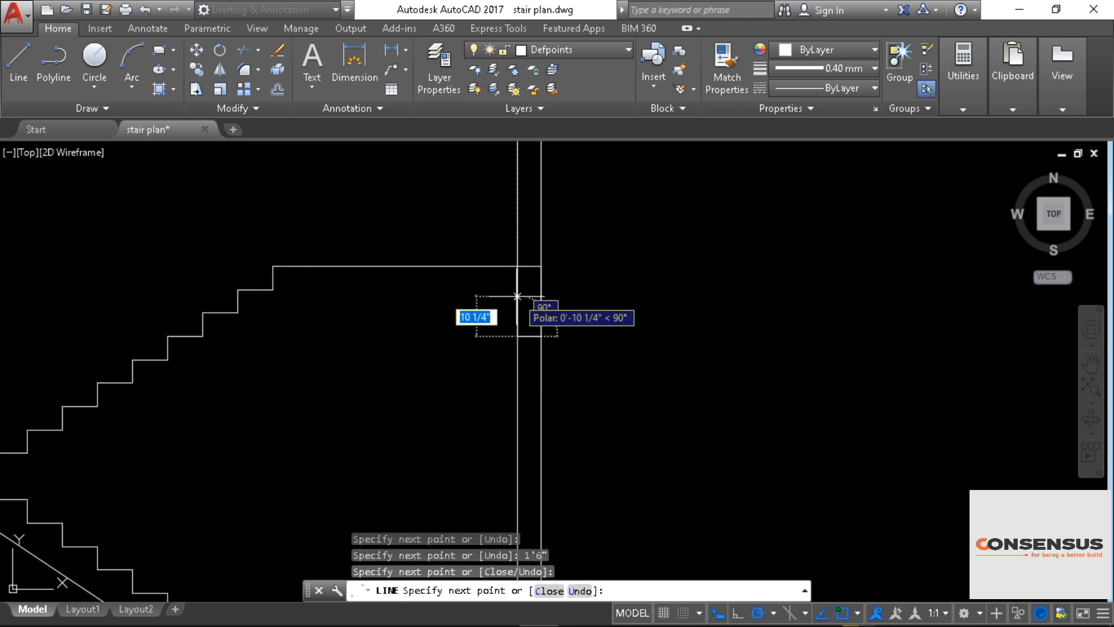
Step: Continue the beam outline 1' up the wall's inner line and draw the upper landing's underside horizontally towards the flight
text(1)
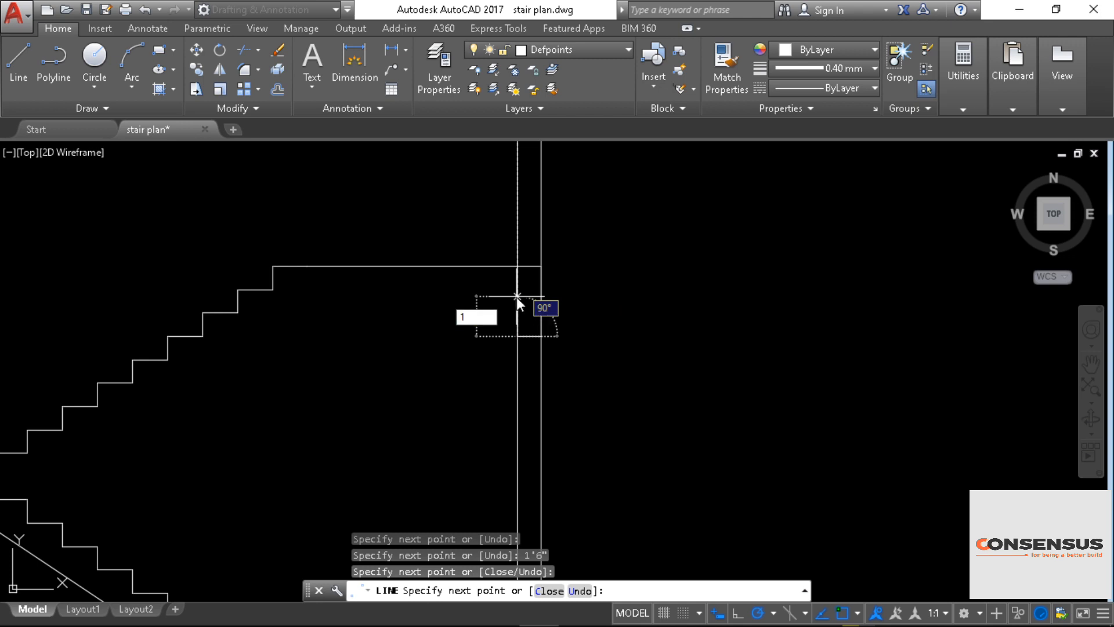
text(')
key(Return)
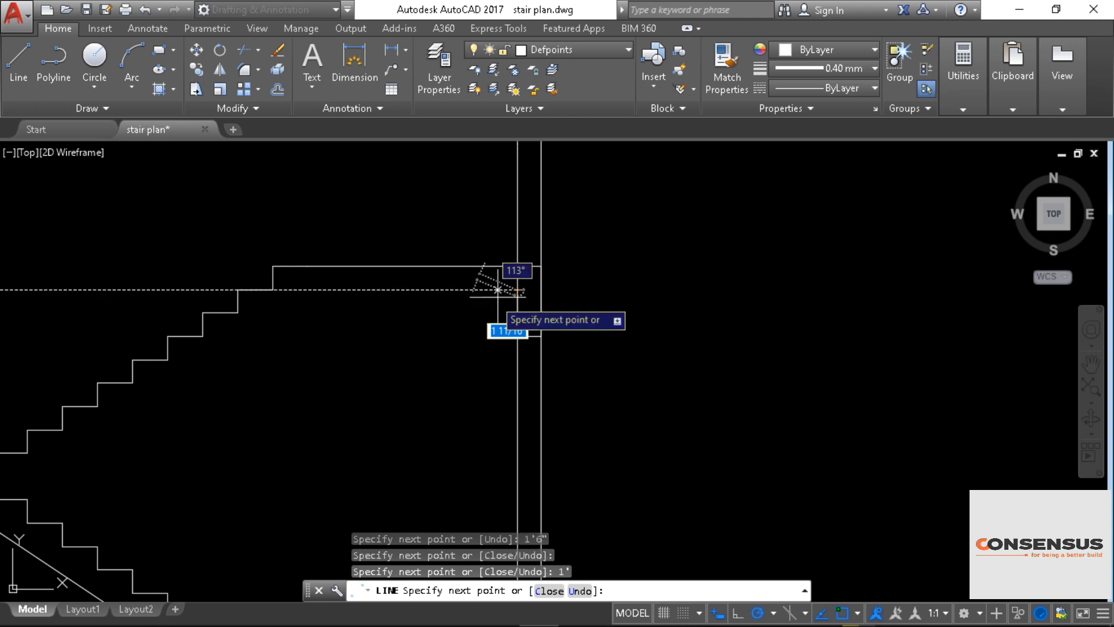
click(320, 289)
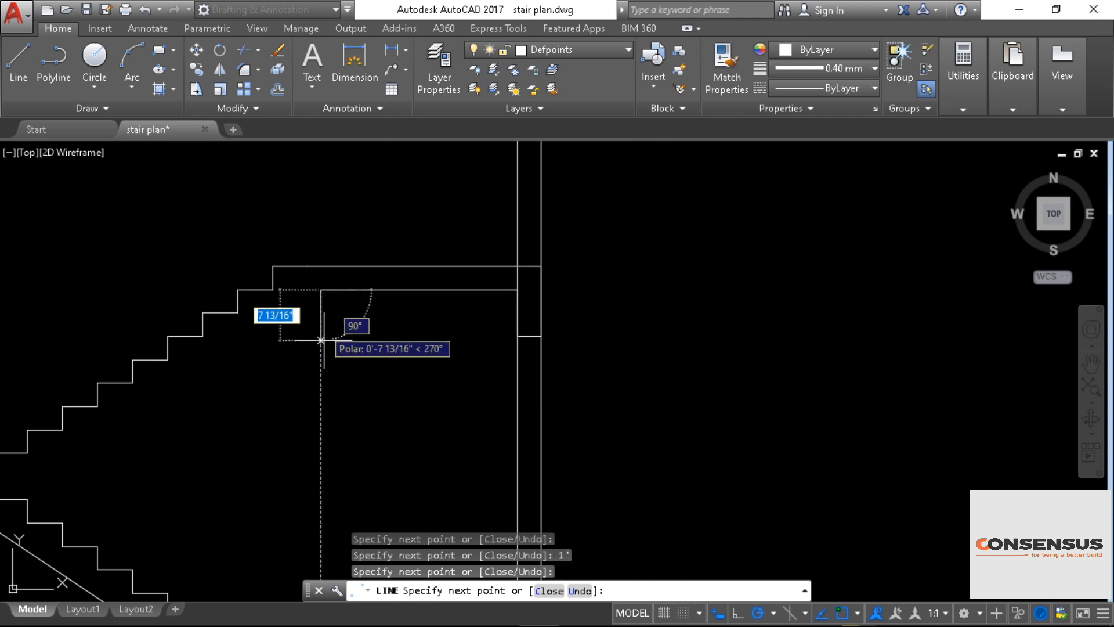
right_click(326, 342)
click(357, 353)
Step: Draw a sloping guide line along the upper flight's inner step corners, from the lower landing's edge to the base of the top riser
mouse_move(226, 399)
middle_down()
mouse_move(452, 321)
mouse_move(423, 361)
mouse_move(439, 327)
middle_up()
click(19, 64)
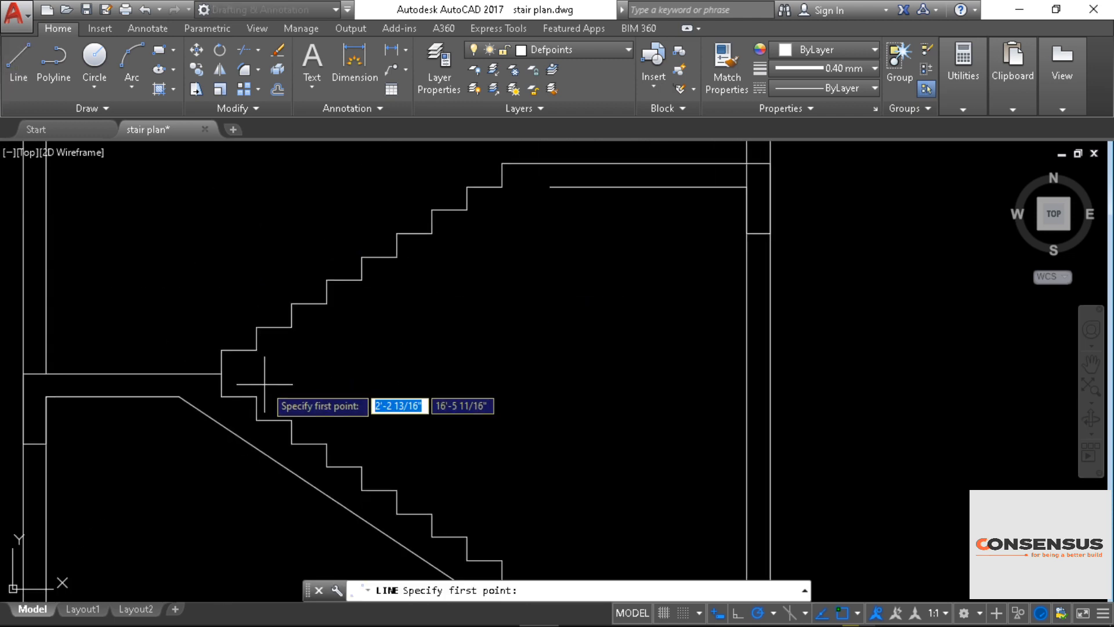
click(221, 374)
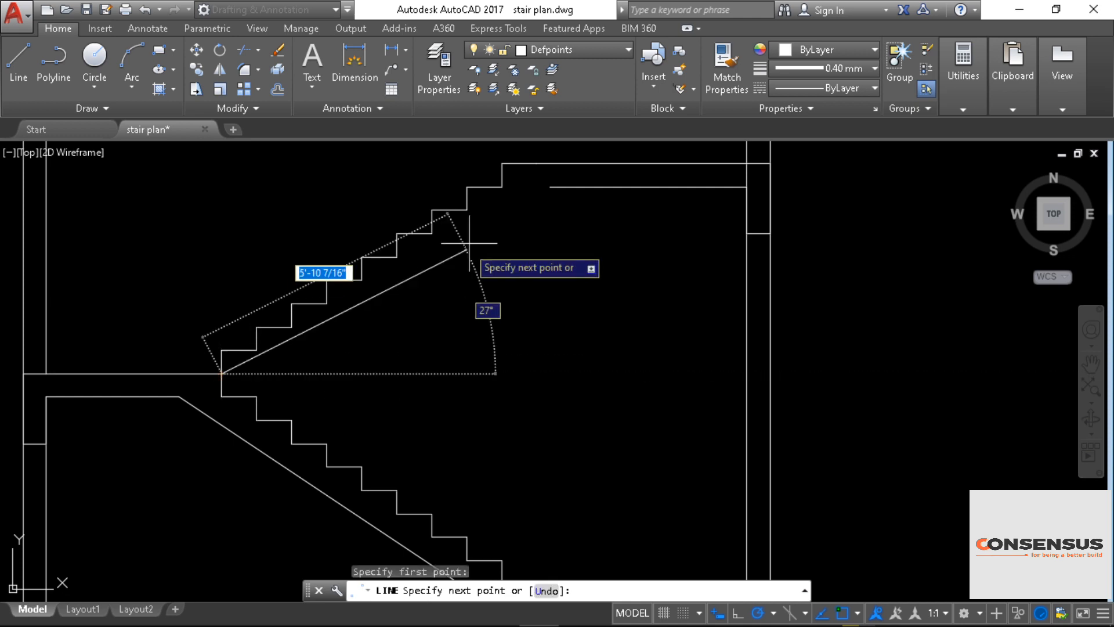
click(502, 186)
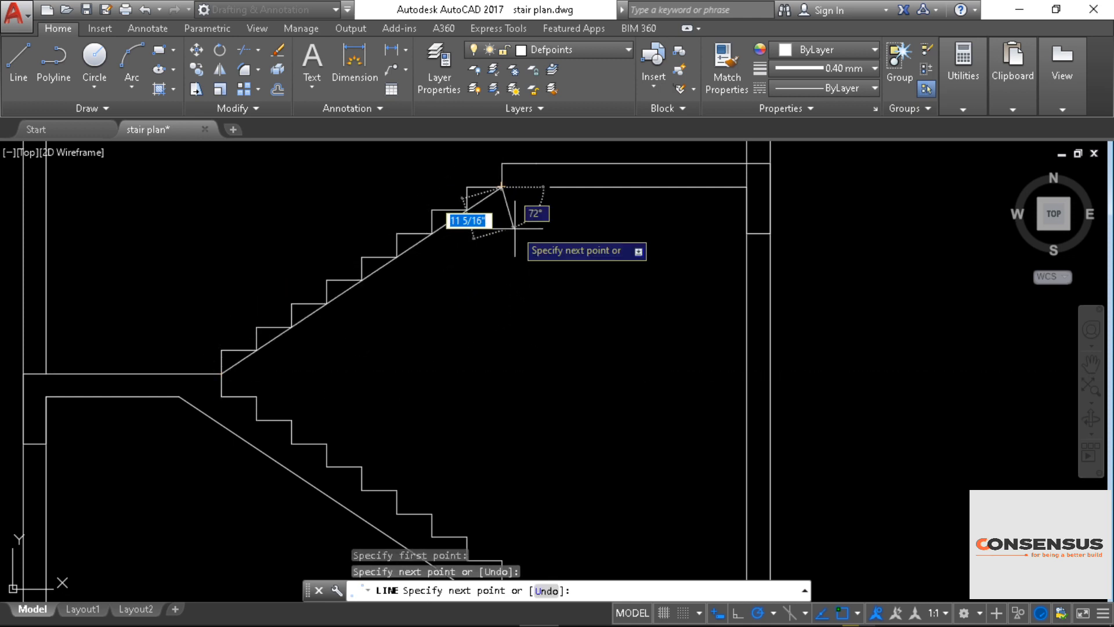
right_click(517, 230)
click(541, 240)
Step: Offset the sloping guide line 6" downwards to form the upper flight's slab underside
middle_drag(495, 306, 446, 364)
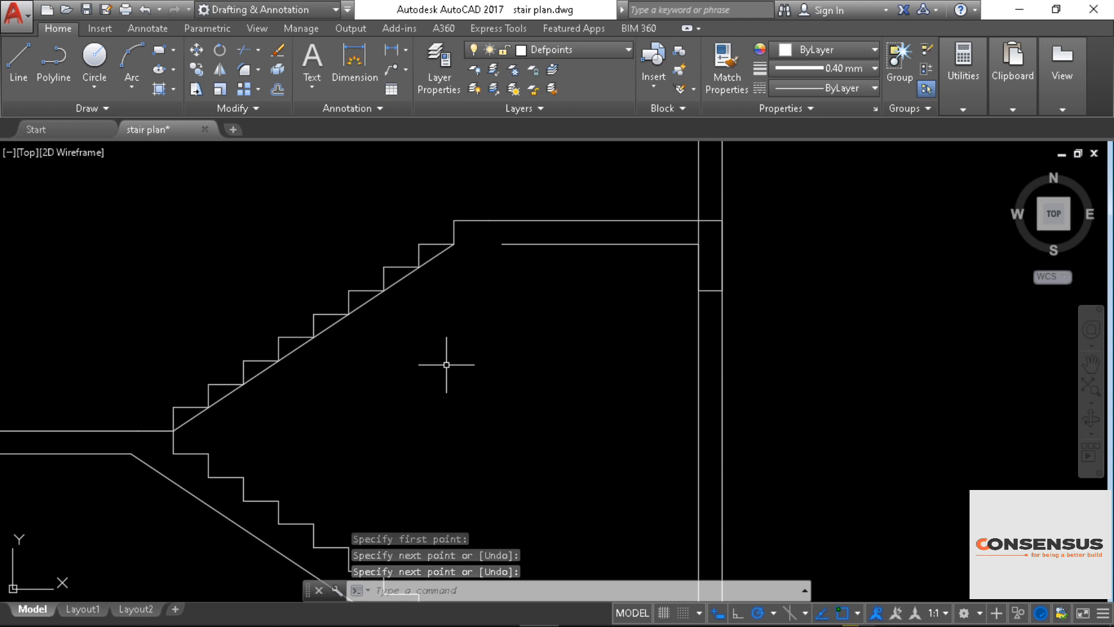
click(277, 69)
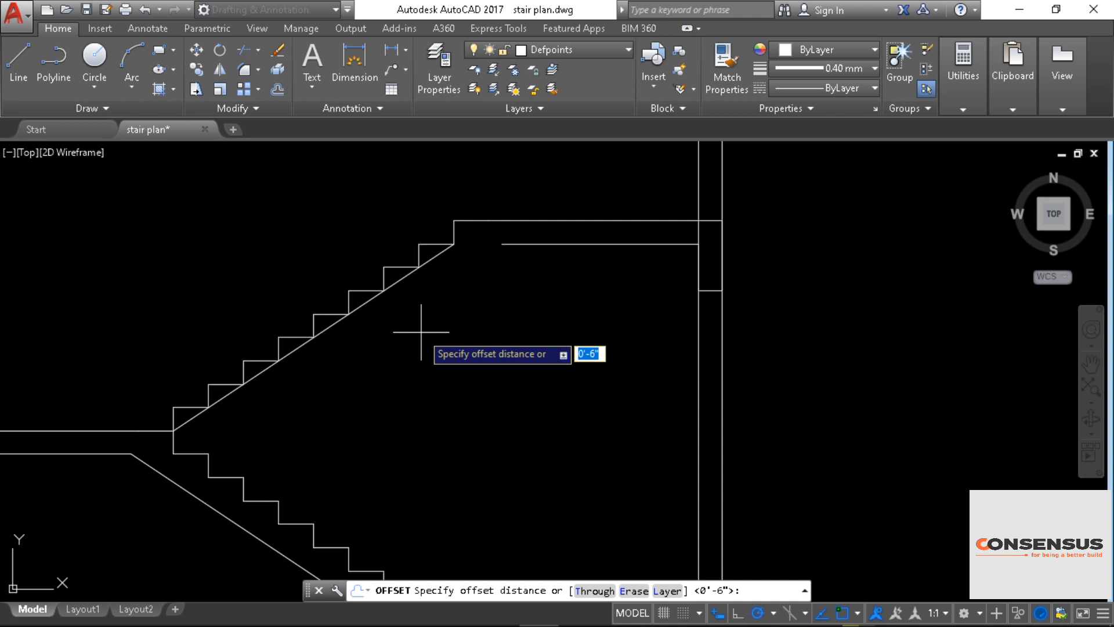
text(6")
key(Return)
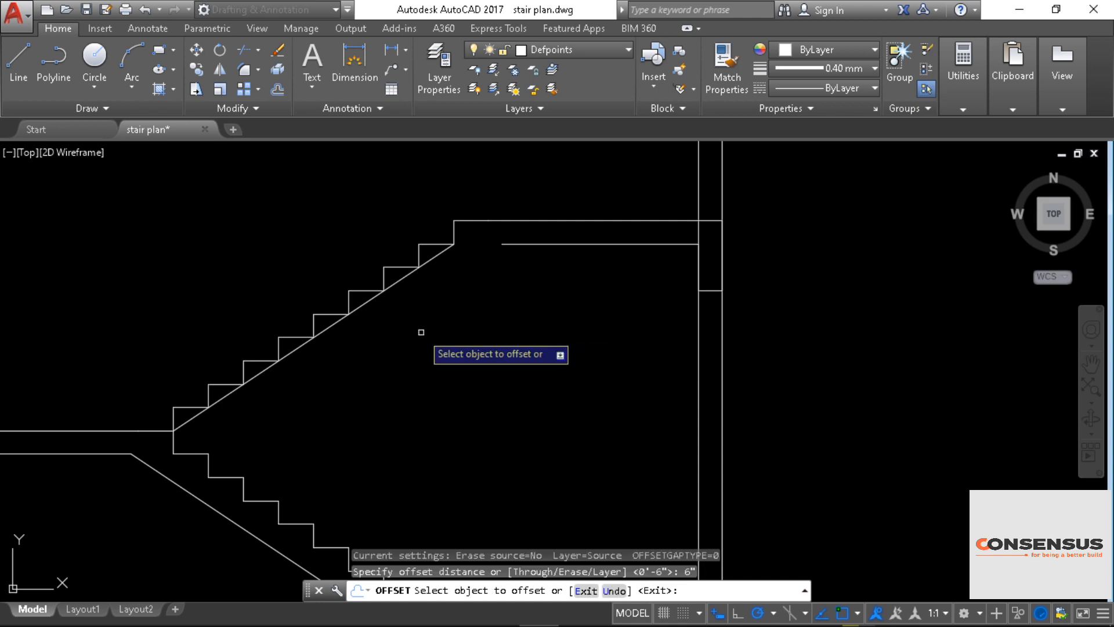
click(368, 302)
click(458, 398)
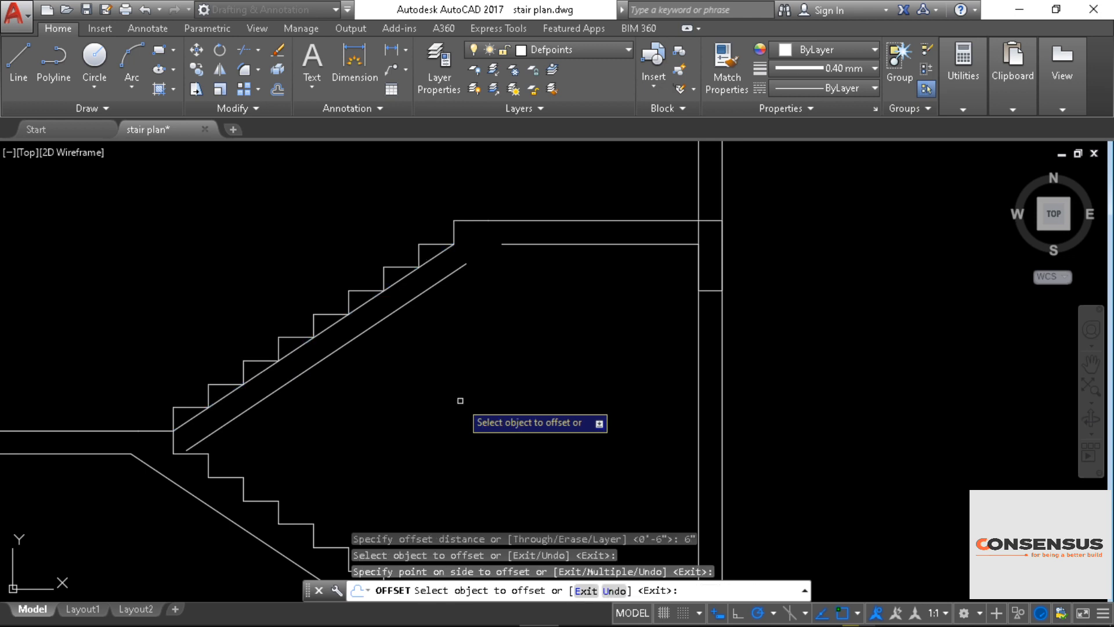
right_click(457, 322)
click(491, 333)
Step: Erase the sloping guide line touching the upper flight's step corners
click(390, 284)
key(Delete)
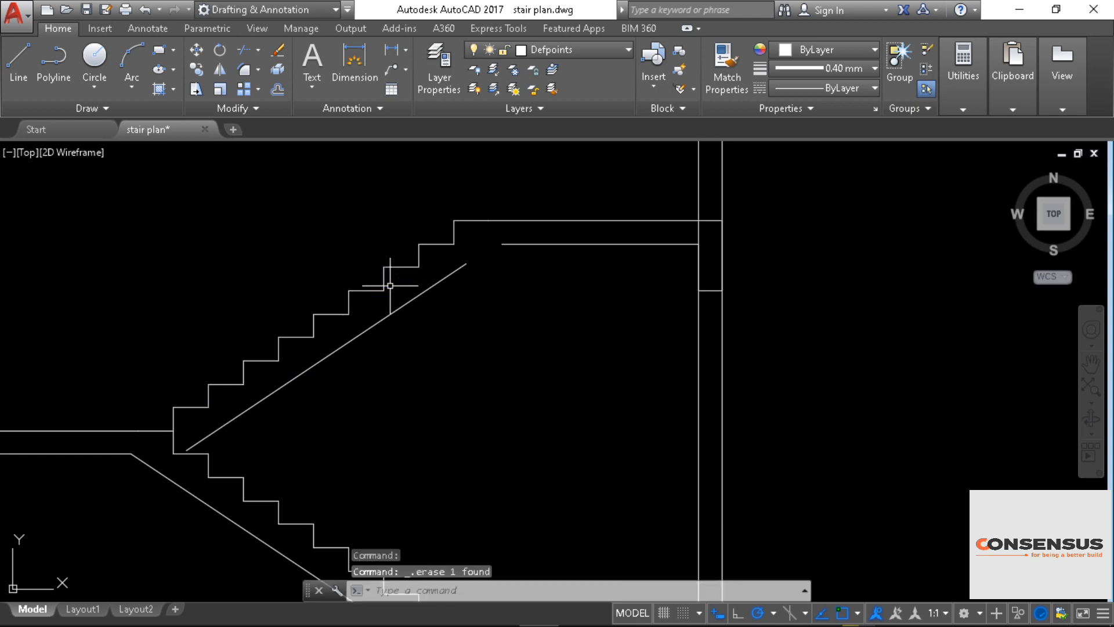
middle_drag(563, 377, 579, 360)
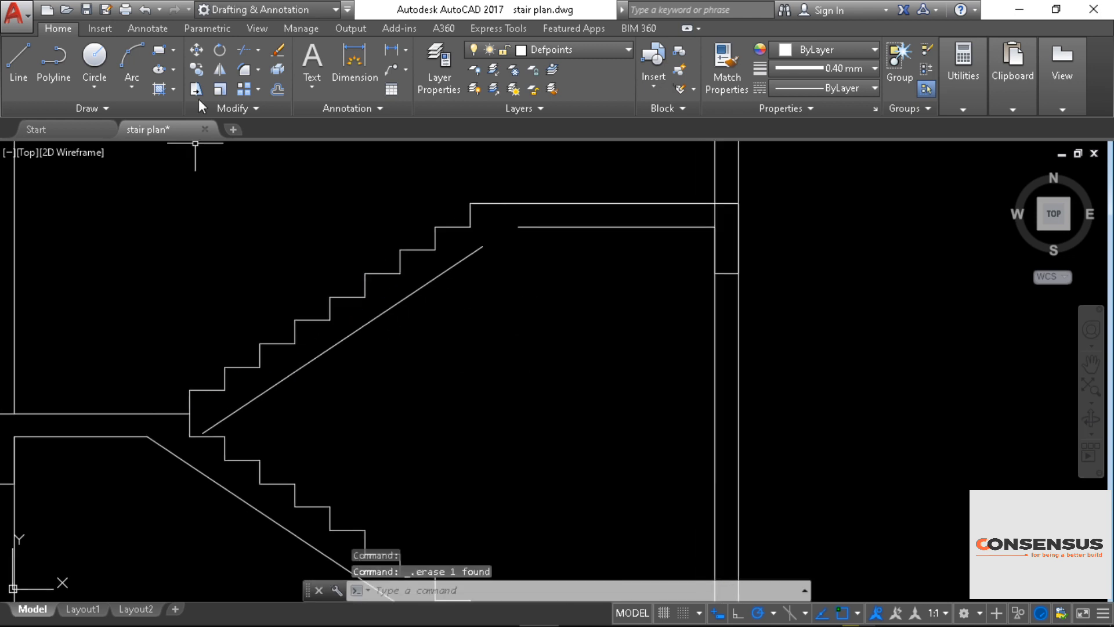
Step: Join the upper flight's slab underside to the upper landing's underside in a sharp corner using Fillet with radius 0
click(244, 68)
text(R)
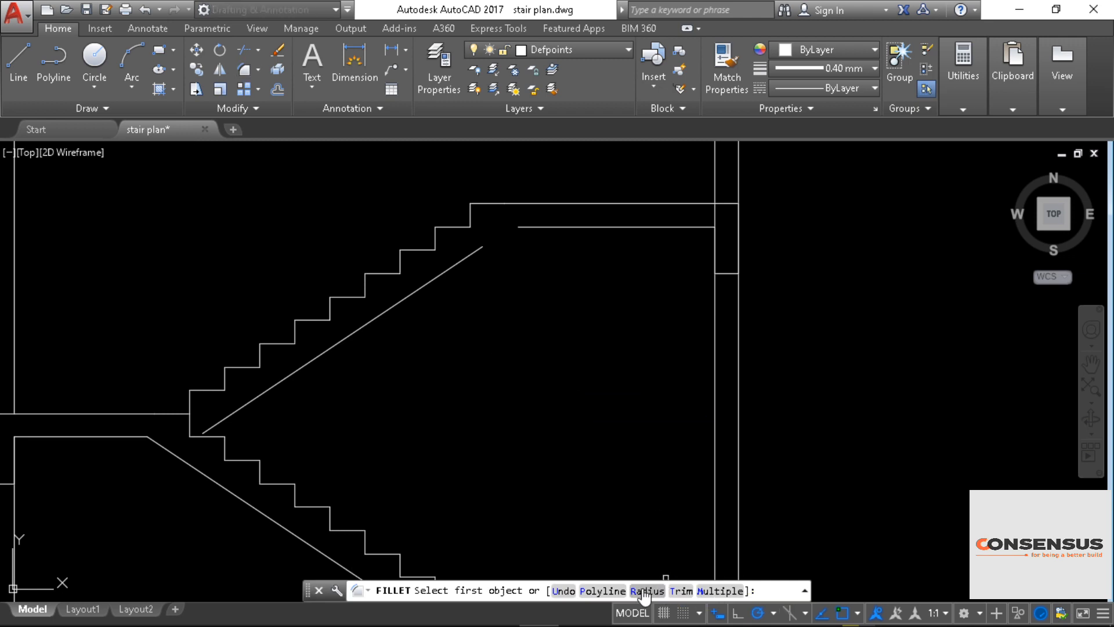
key(Return)
text(0)
key(Return)
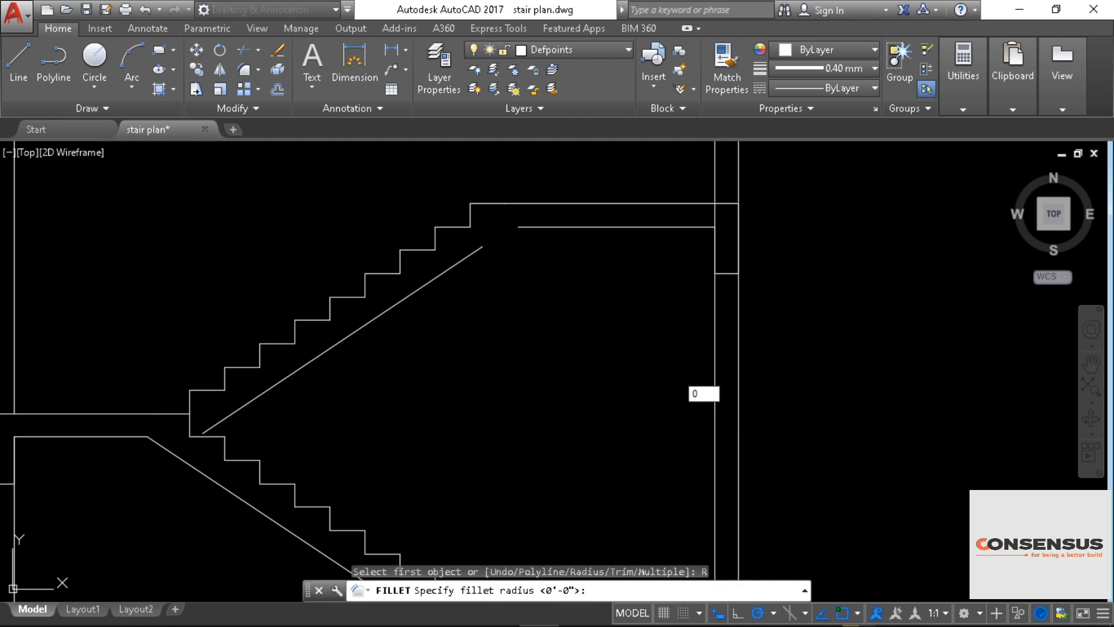
middle_drag(516, 329, 529, 408)
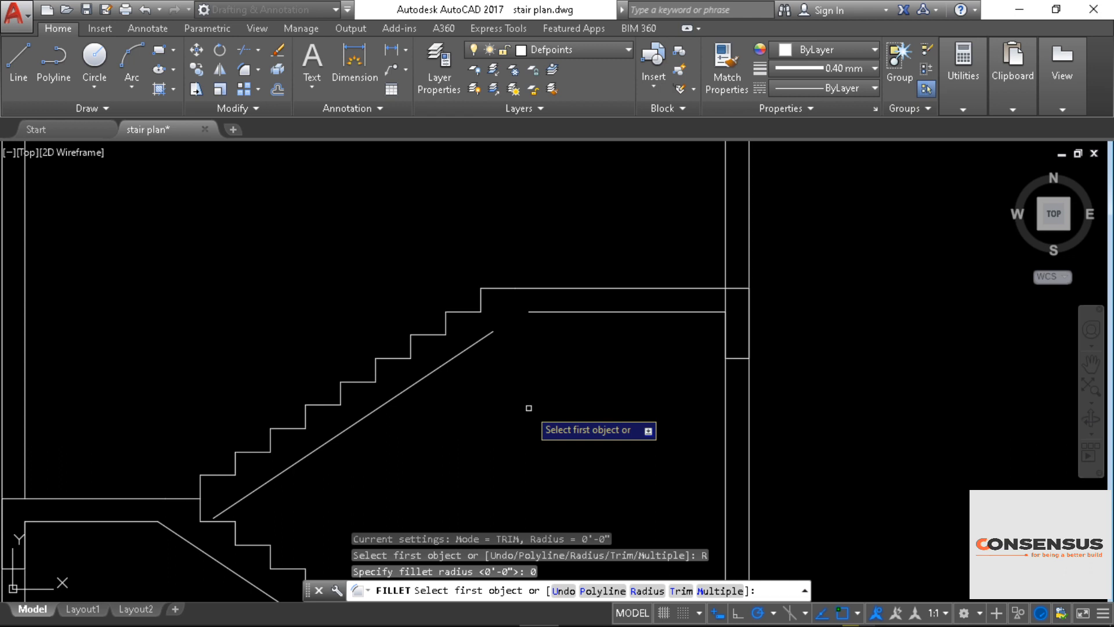
click(472, 346)
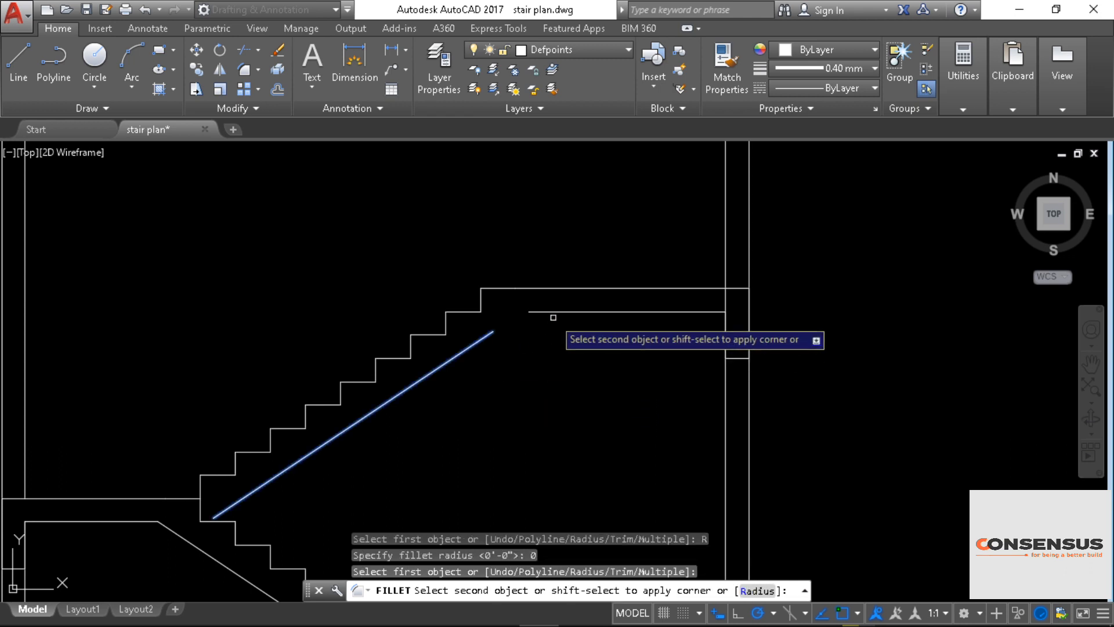
click(552, 313)
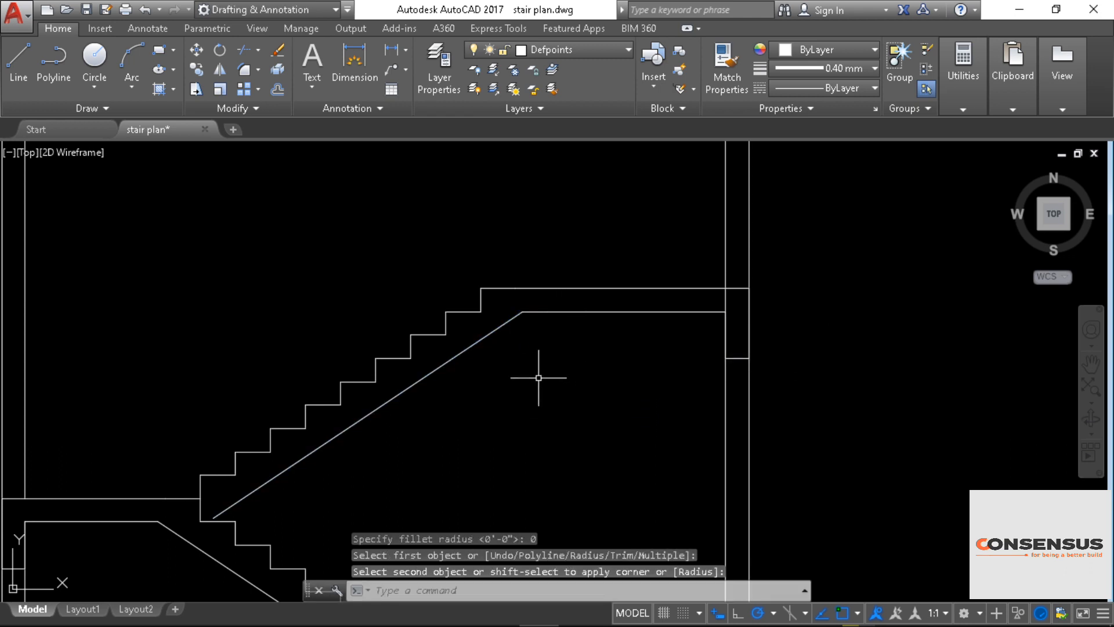
Step: Extend the lower end of the upper flight's slab underside to the horizontal step line at the lower landing's edge
mouse_move(539, 377)
middle_down()
mouse_move(551, 391)
mouse_move(572, 343)
middle_up()
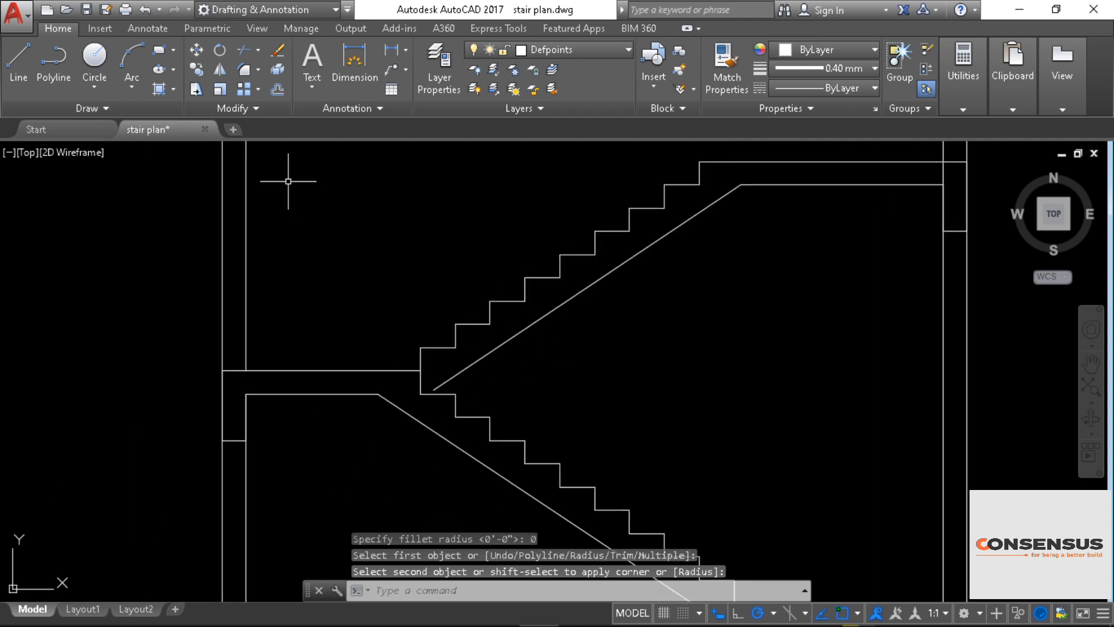
click(244, 51)
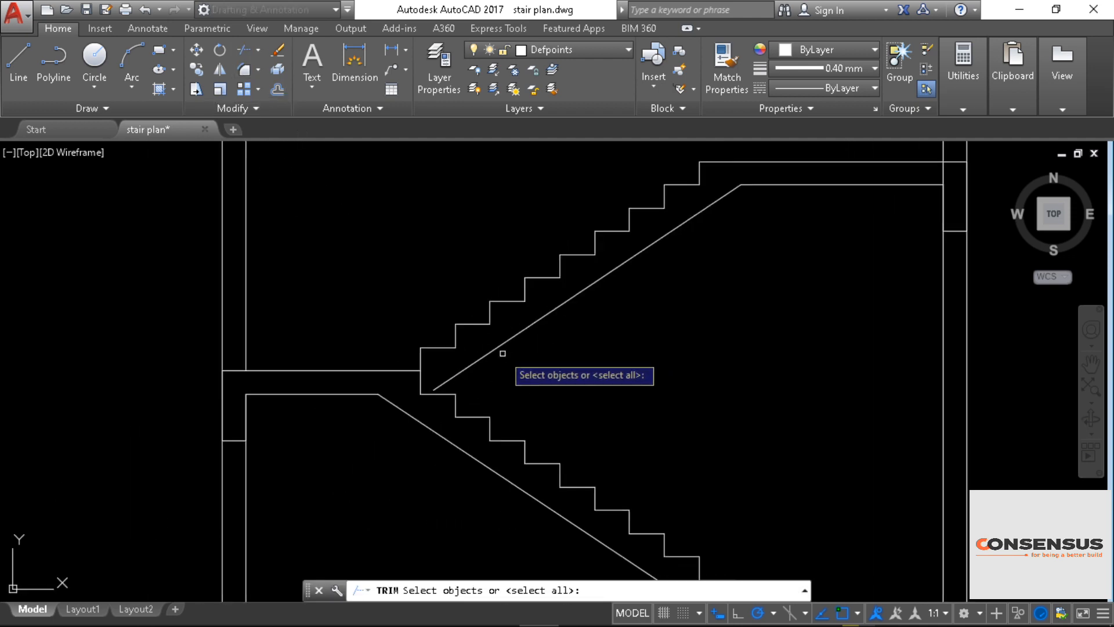
key(Return)
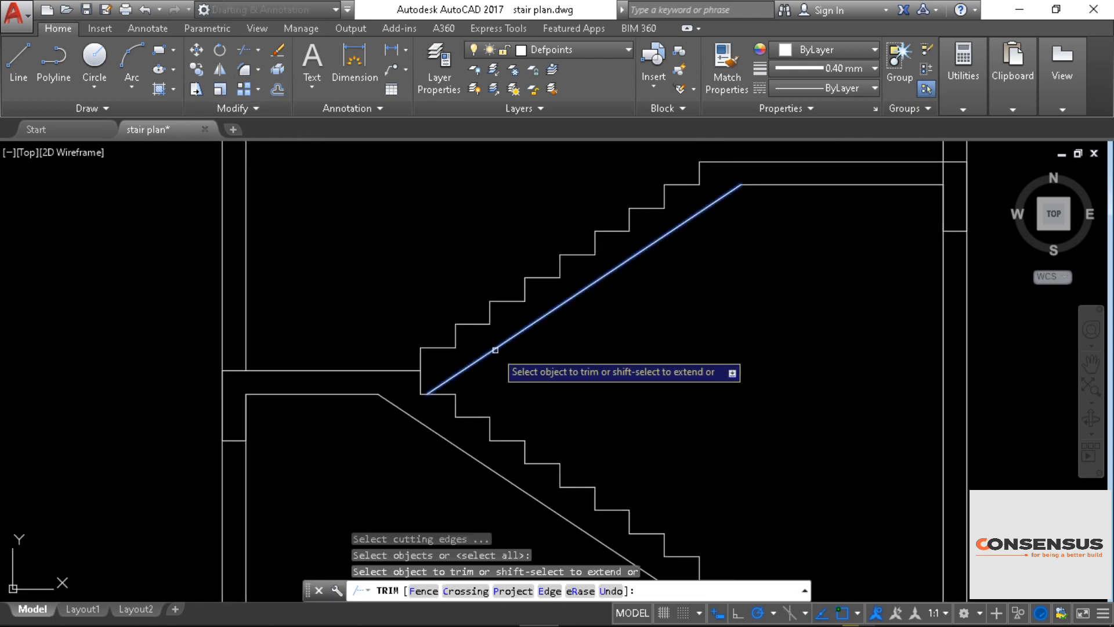
scroll(730, 423, down, 2)
middle_drag(730, 423, 567, 415)
mouse_move(609, 348)
middle_down()
mouse_move(601, 419)
mouse_move(601, 386)
middle_up()
scroll(601, 418, down, 2)
right_click(603, 384)
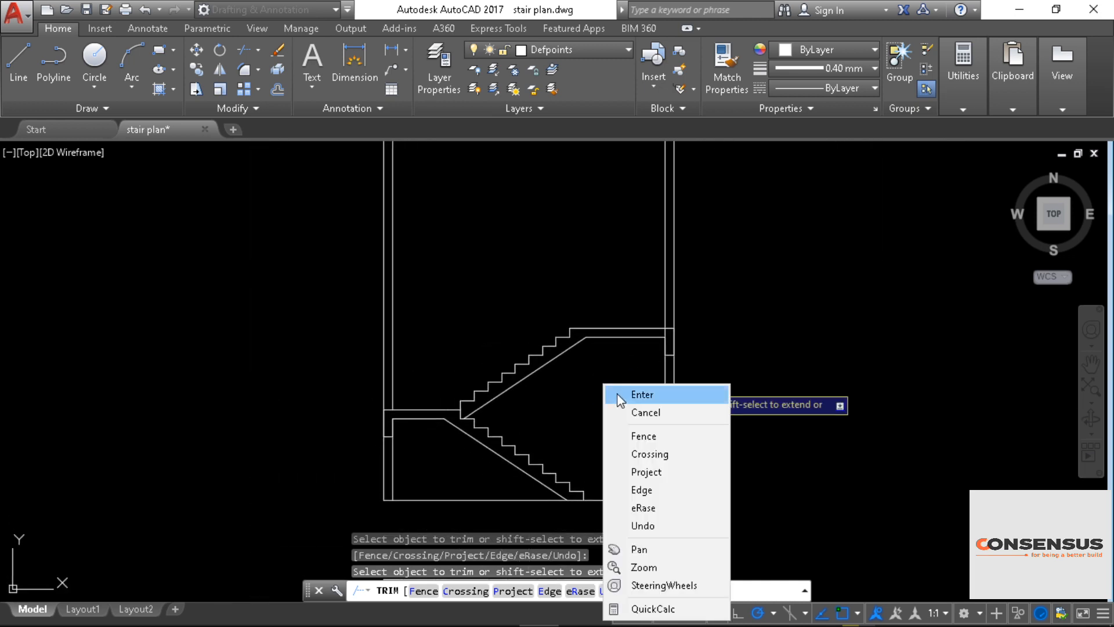
click(618, 393)
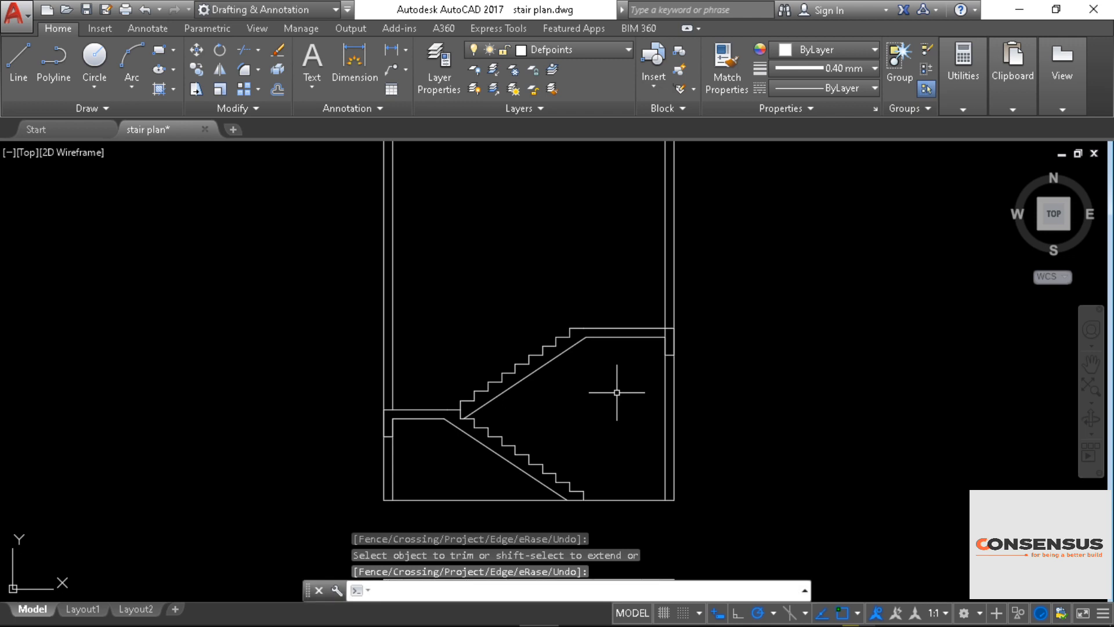
Step: Trim away the wall's inner line where it crosses the upper landing slab
middle_drag(586, 322, 636, 340)
mouse_move(283, 267)
middle_down()
mouse_move(276, 294)
mouse_move(249, 273)
mouse_move(197, 274)
middle_up()
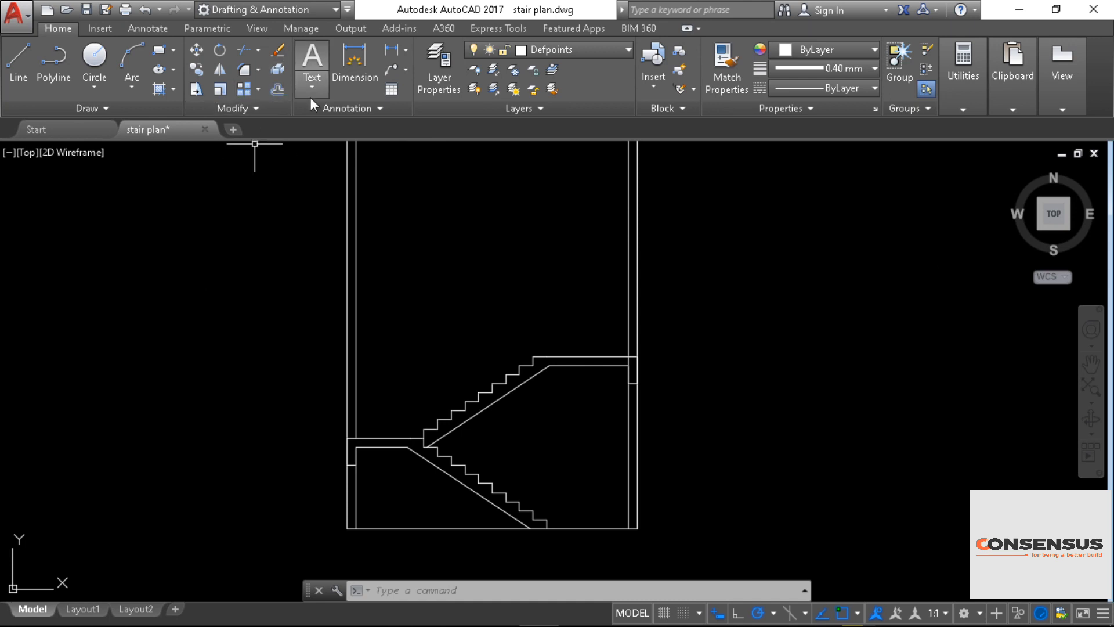
click(248, 58)
middle_drag(535, 298, 431, 186)
key(Return)
scroll(567, 299, up, 4)
click(577, 301)
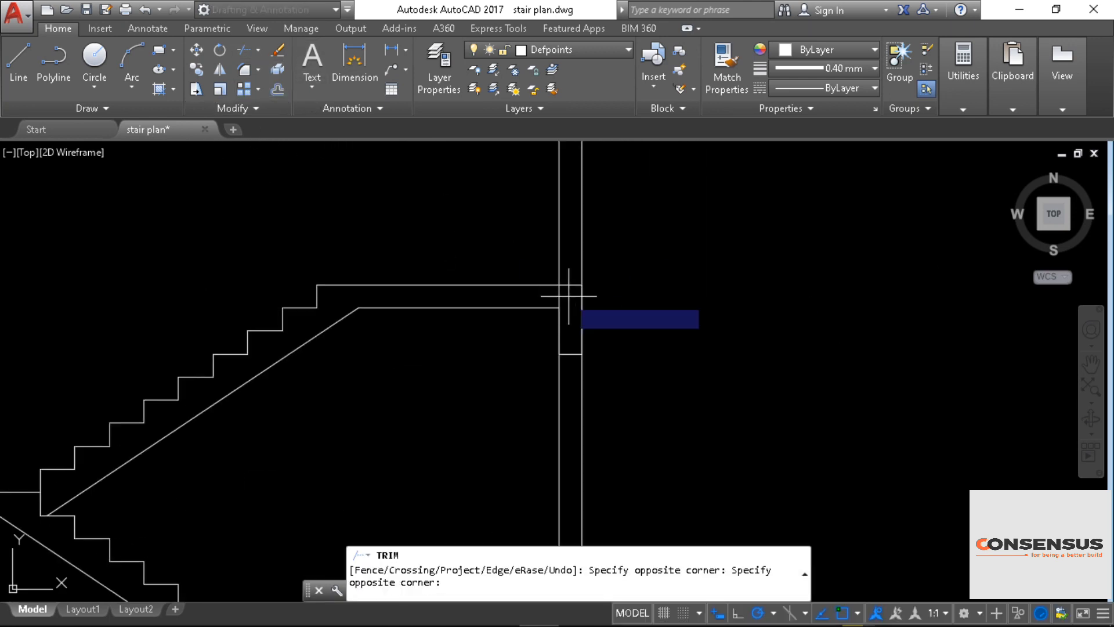
click(535, 296)
scroll(696, 225, down, 4)
right_click(696, 225)
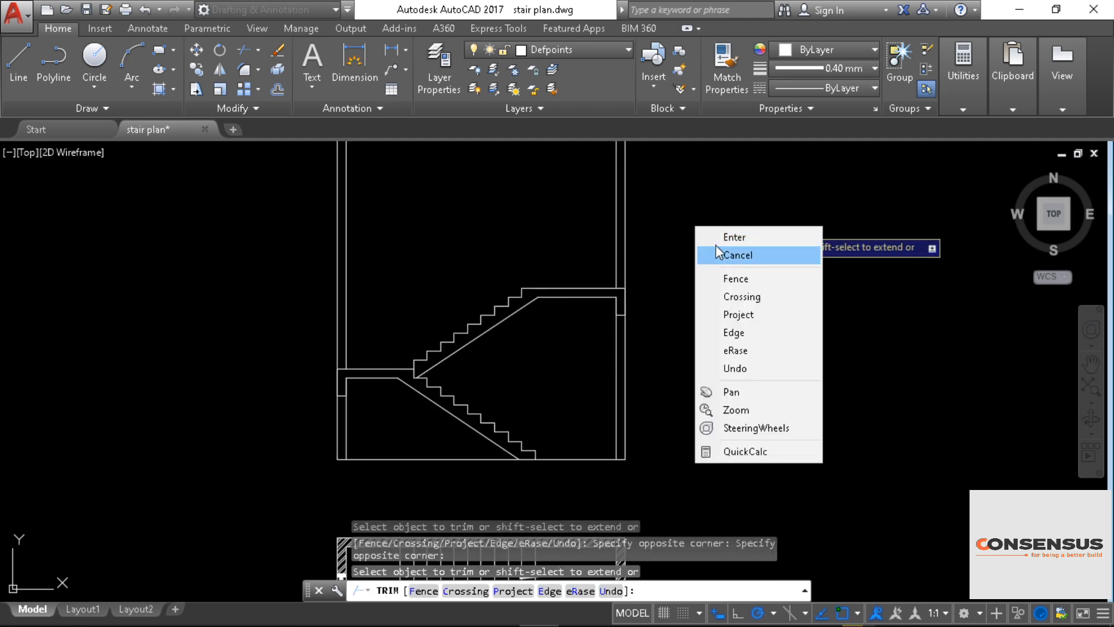
click(712, 234)
Step: Draw a 7' vertical line upwards from the ground line, midway between the two lines of the wall below the upper landing
middle_drag(719, 273, 694, 220)
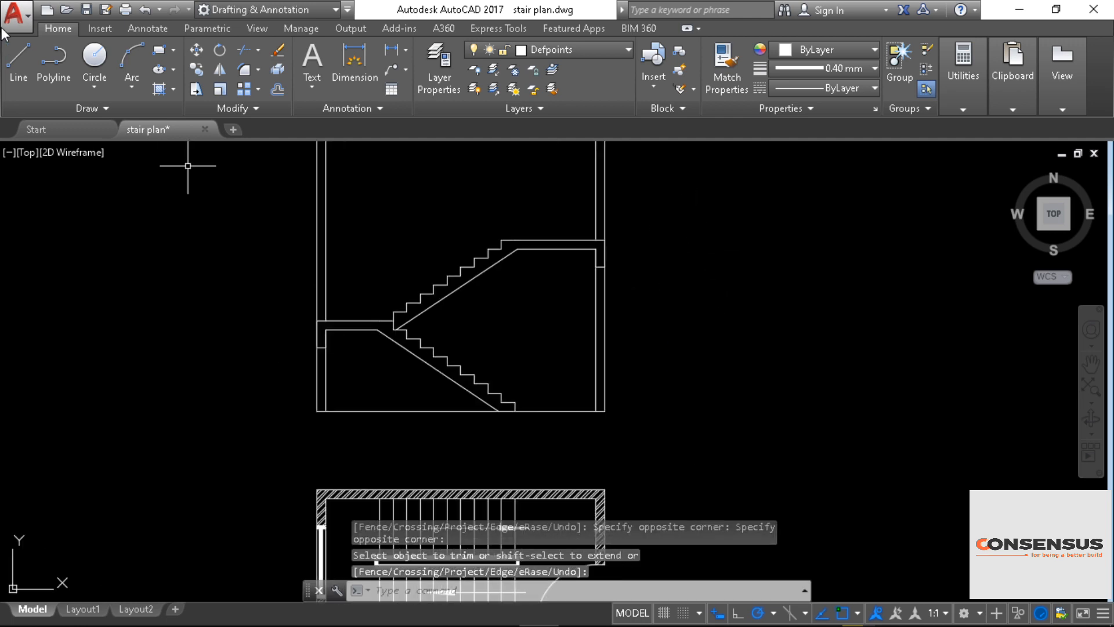
click(19, 58)
middle_drag(218, 336, 116, 237)
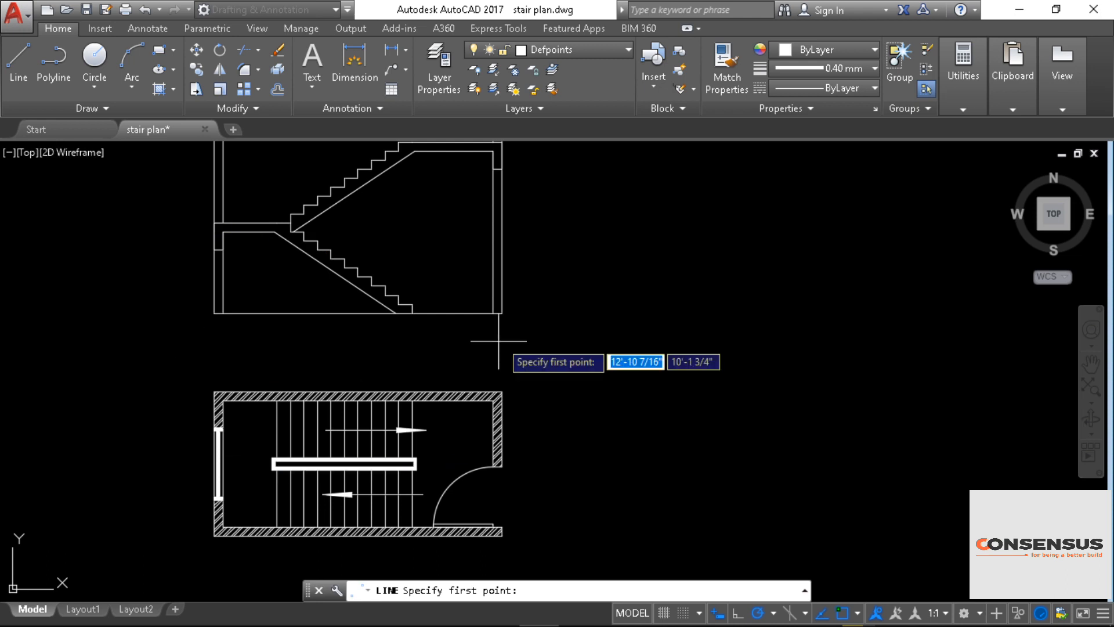
scroll(522, 341, up, 6)
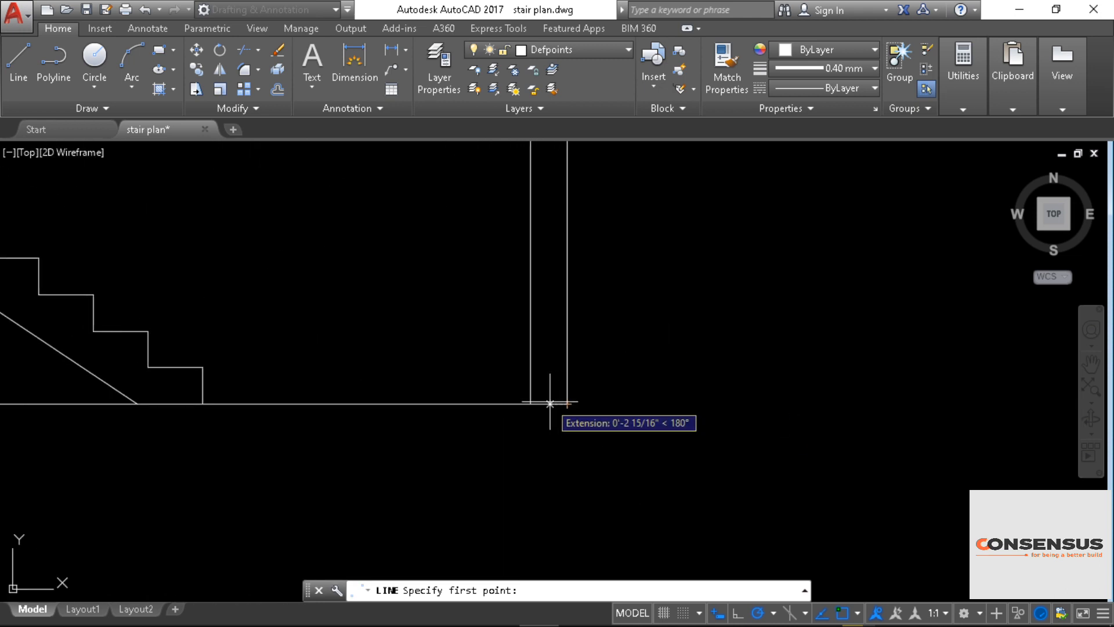
click(550, 403)
middle_drag(547, 239, 545, 356)
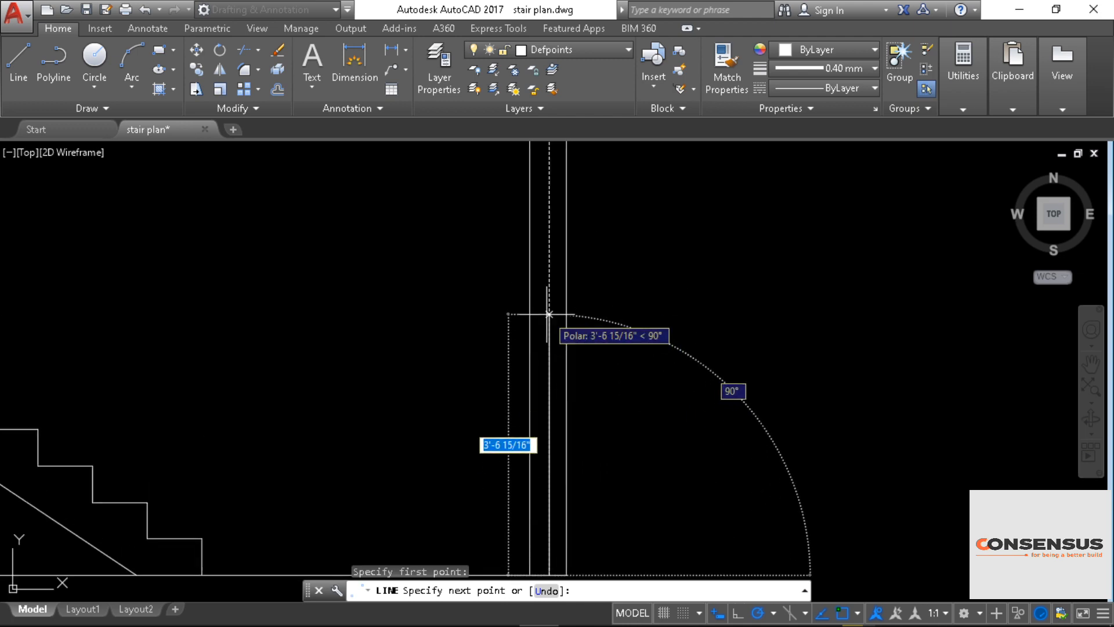
text(7)
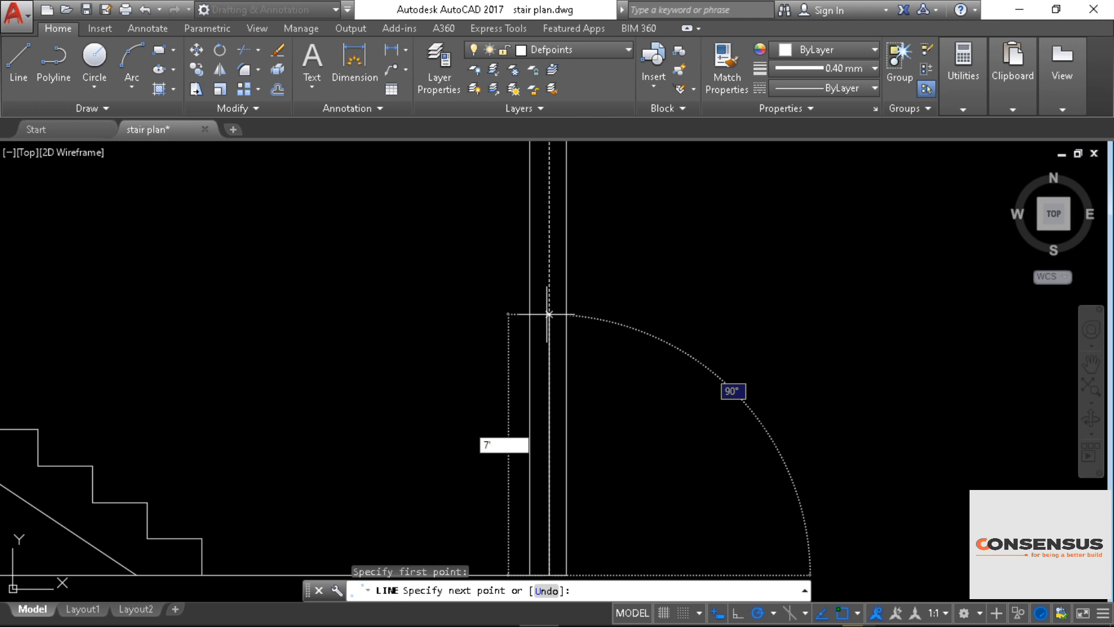
key(Return)
scroll(473, 319, up, 2)
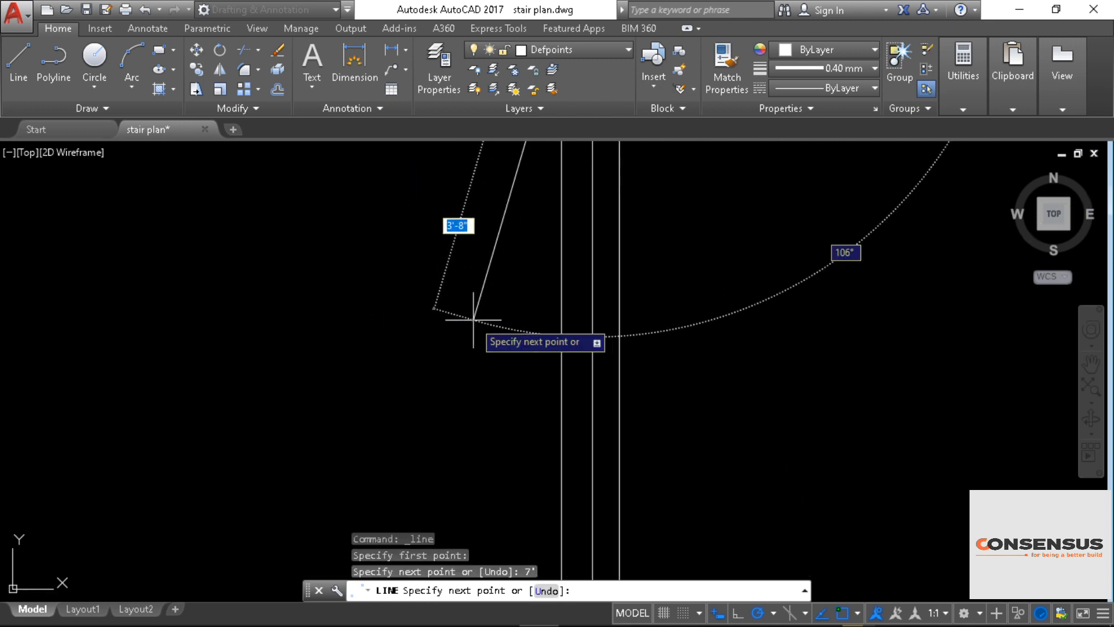
scroll(473, 319, down, 2)
middle_drag(486, 217, 493, 290)
right_click(479, 351)
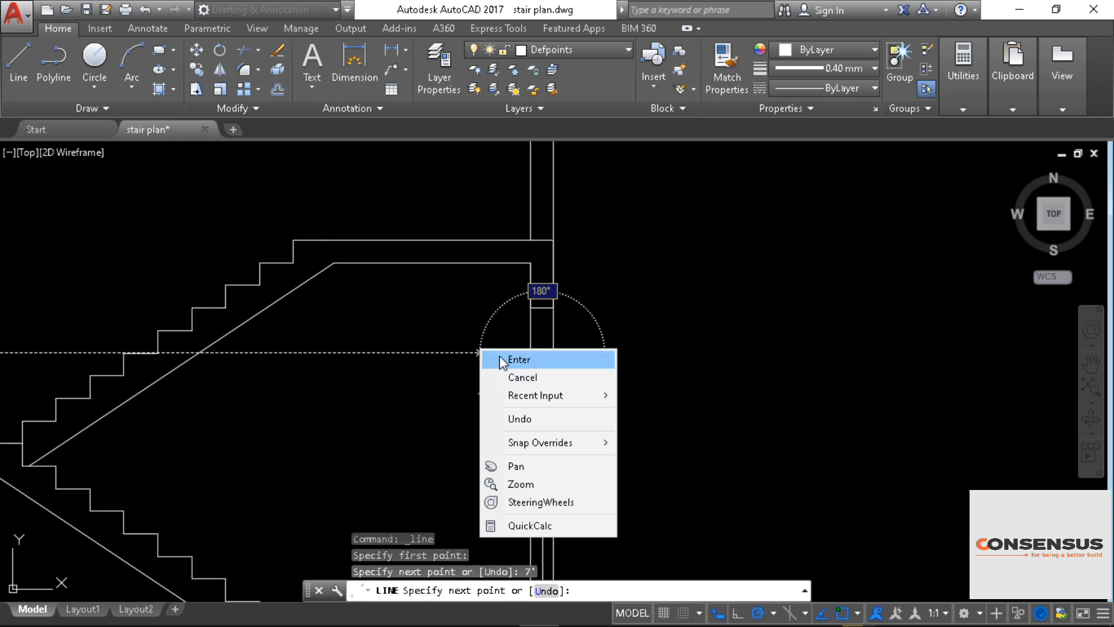
click(518, 359)
Step: Draw a horizontal line across the wall thickness at the top of the 7' vertical line
click(18, 61)
scroll(437, 379, up, 2)
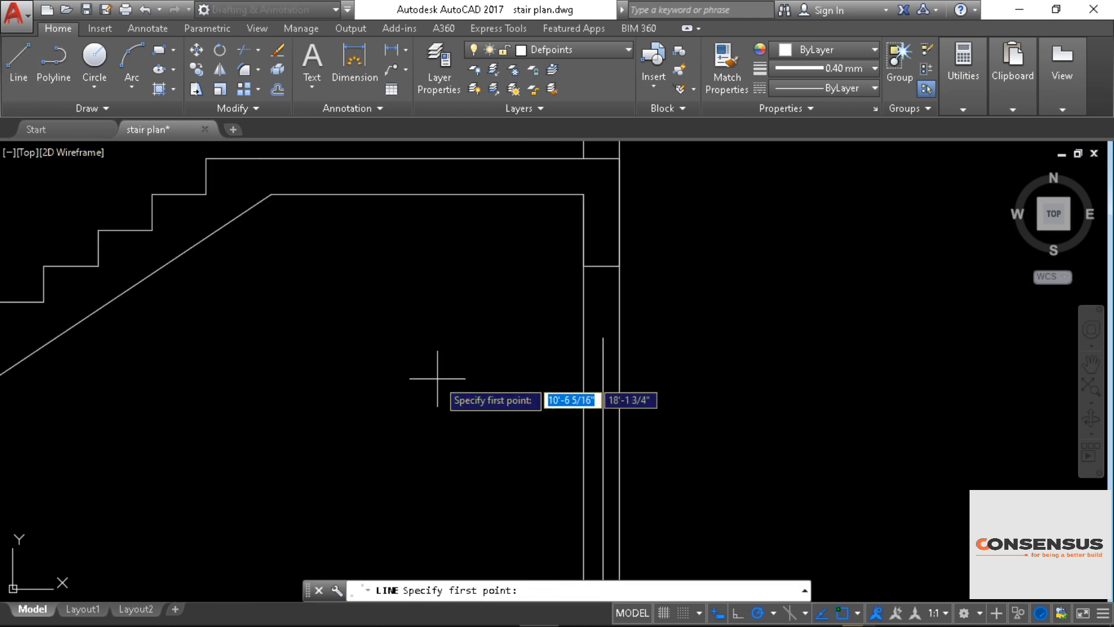
middle_drag(437, 379, 199, 448)
scroll(206, 423, up, 2)
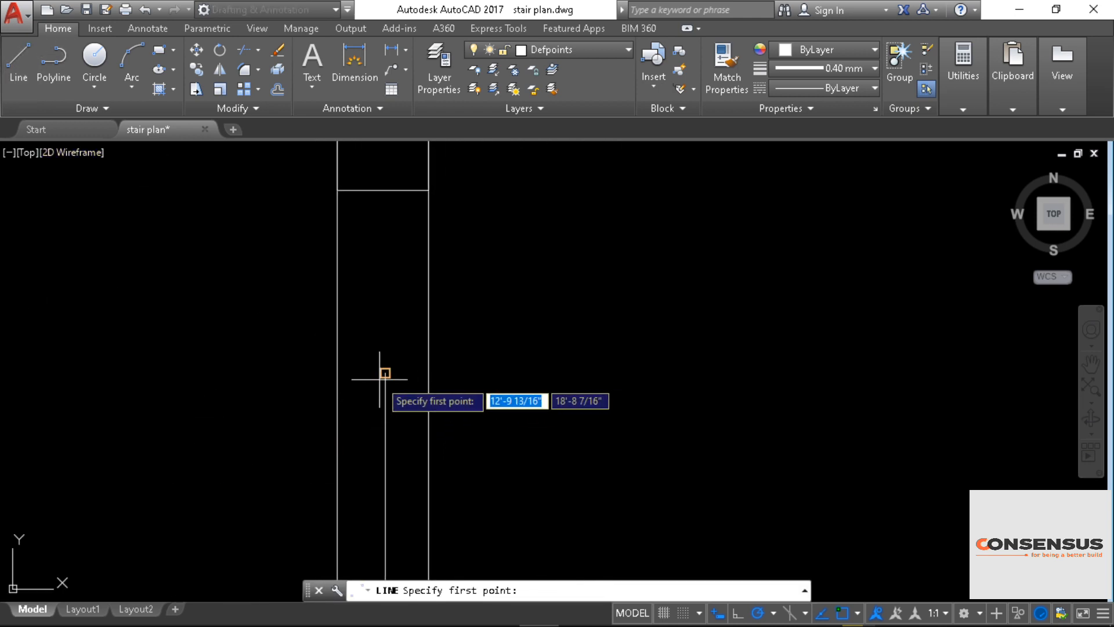
click(337, 372)
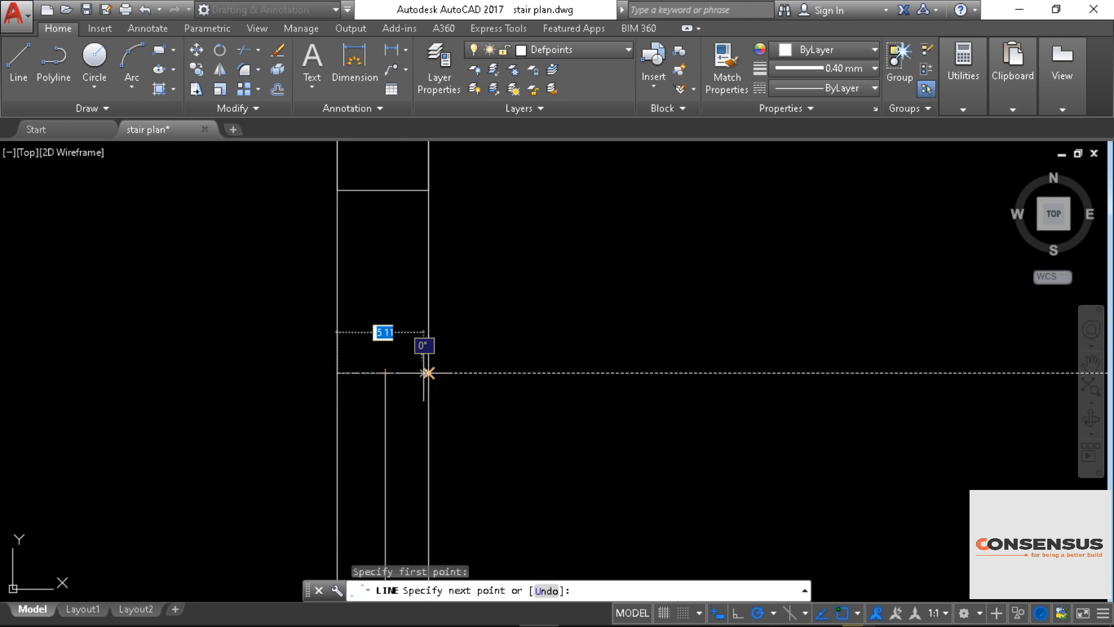
click(427, 373)
right_click(599, 296)
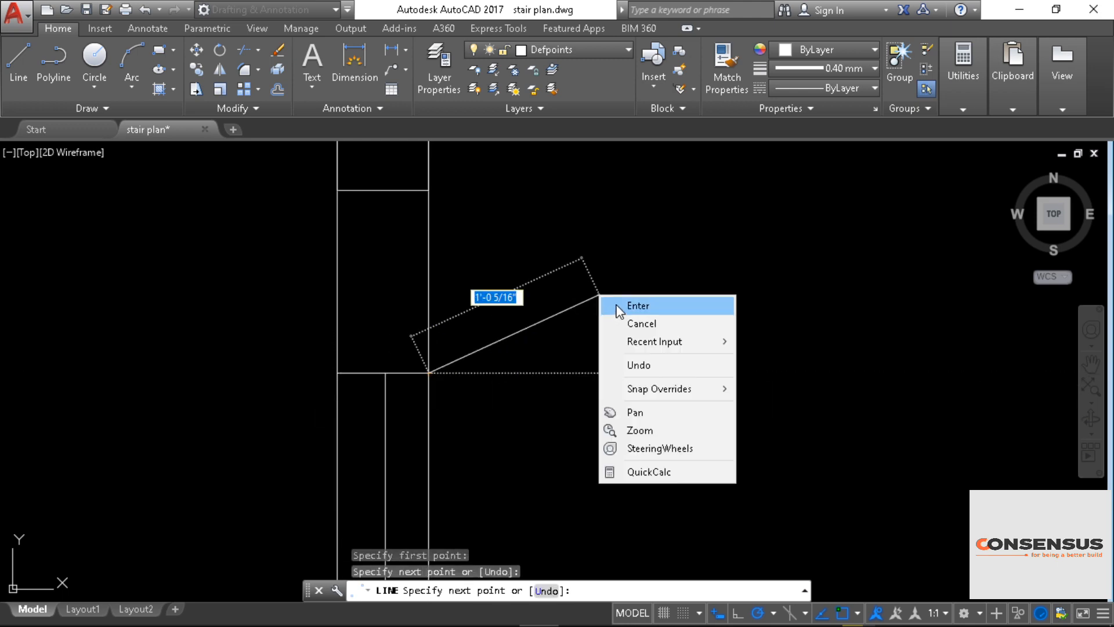
click(620, 311)
Step: Offset the horizontal line across the wall 2" downwards
middle_drag(577, 367, 644, 338)
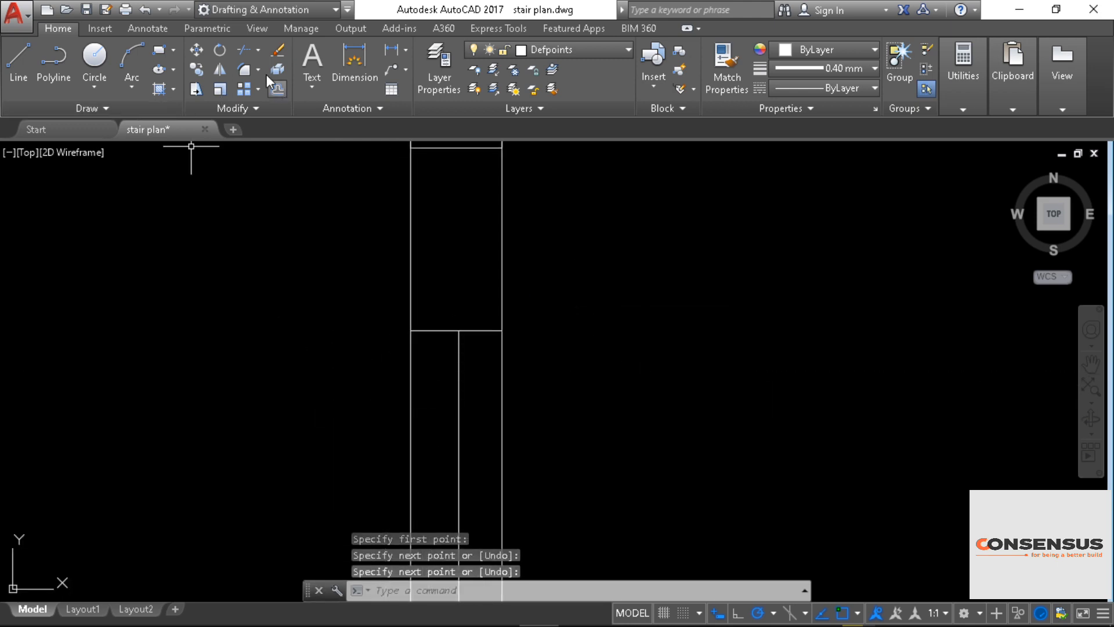
click(277, 90)
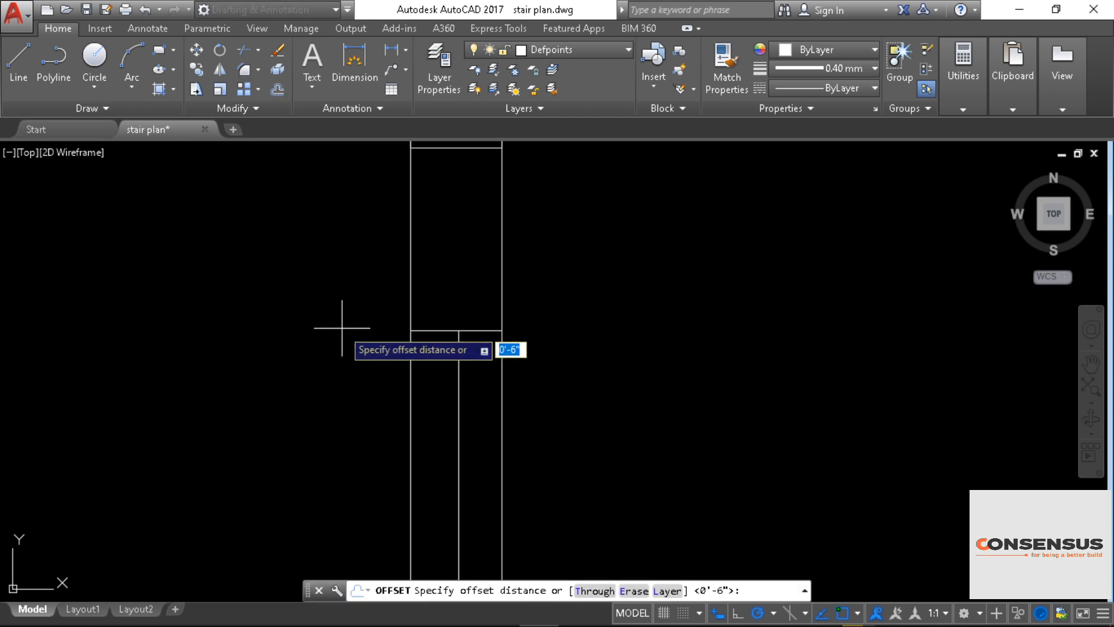
text(2)
key(Return)
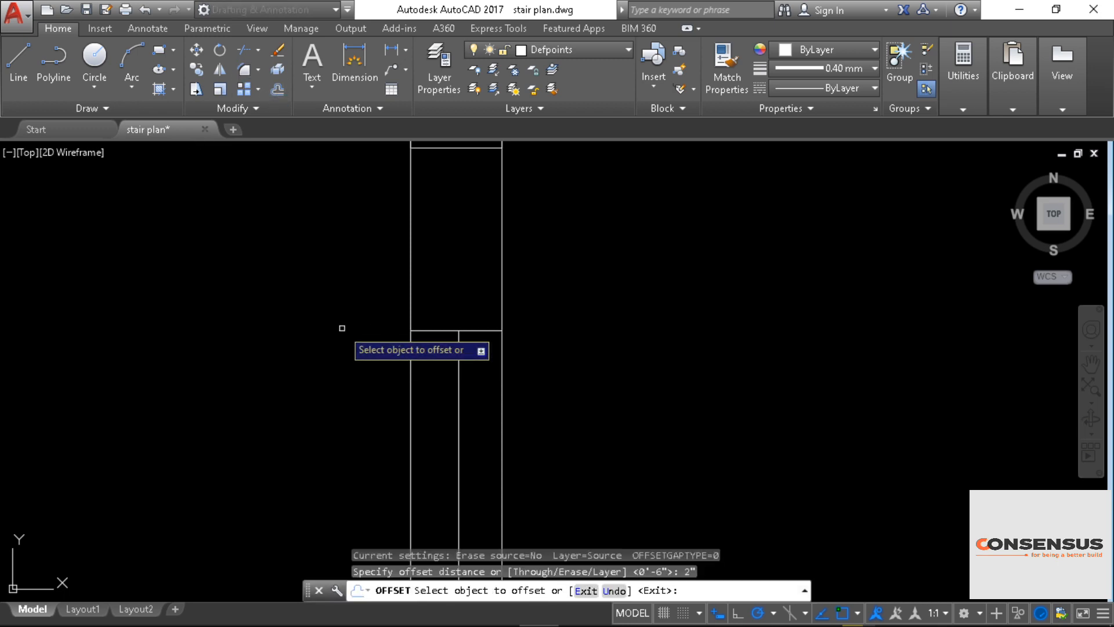
click(436, 330)
click(440, 380)
right_click(438, 382)
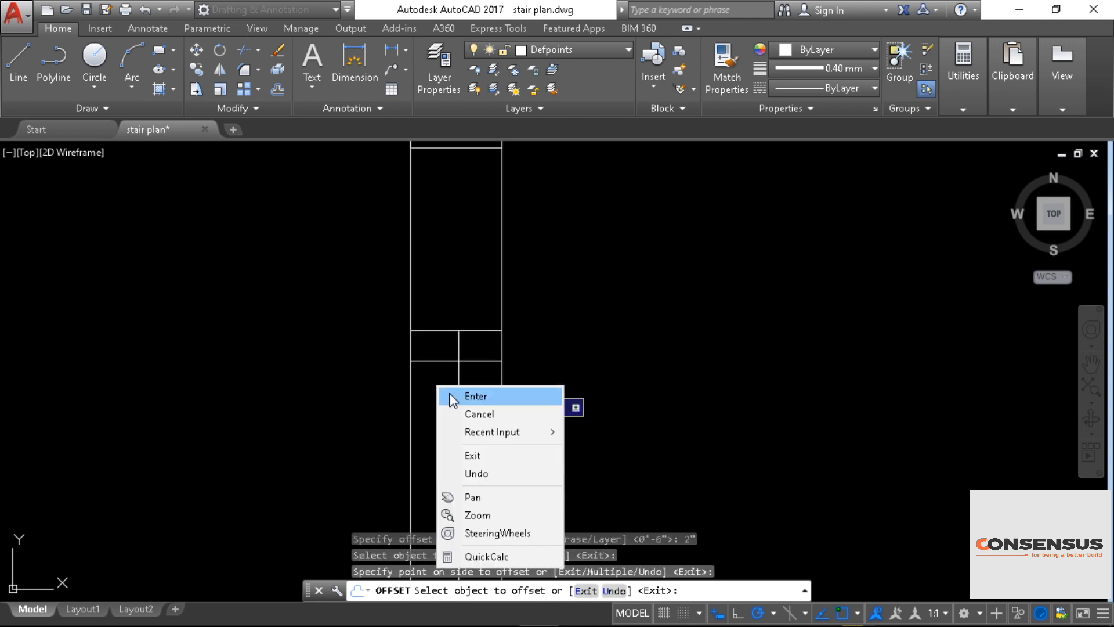
click(461, 393)
Step: Offset the 7' vertical line 1" to each side within the wall
text(o)
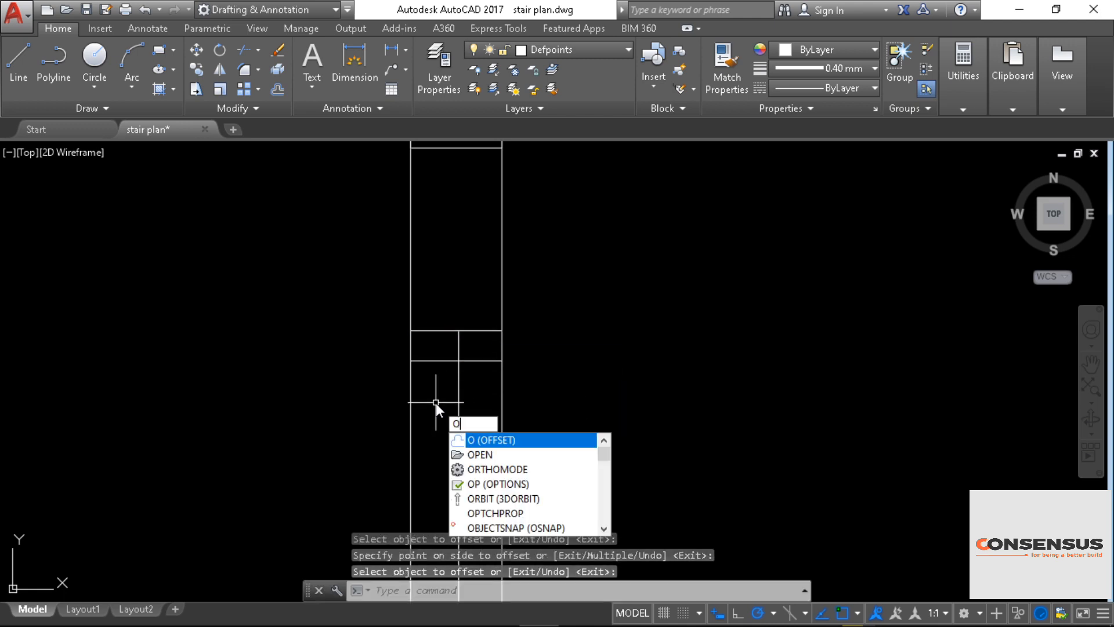
key(Return)
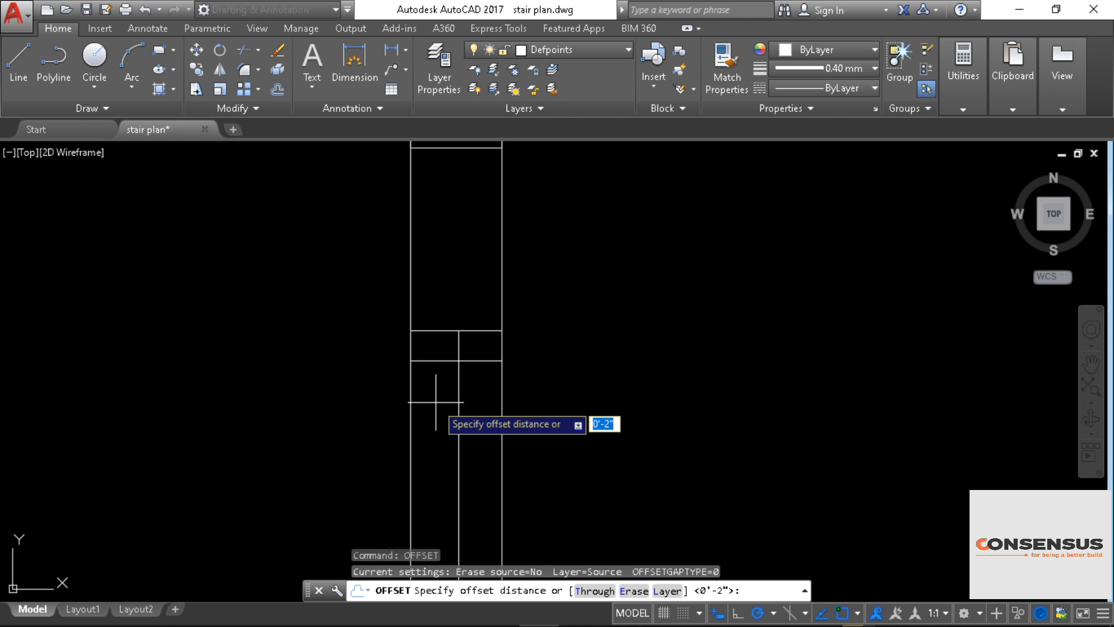
text(1")
key(Return)
click(459, 402)
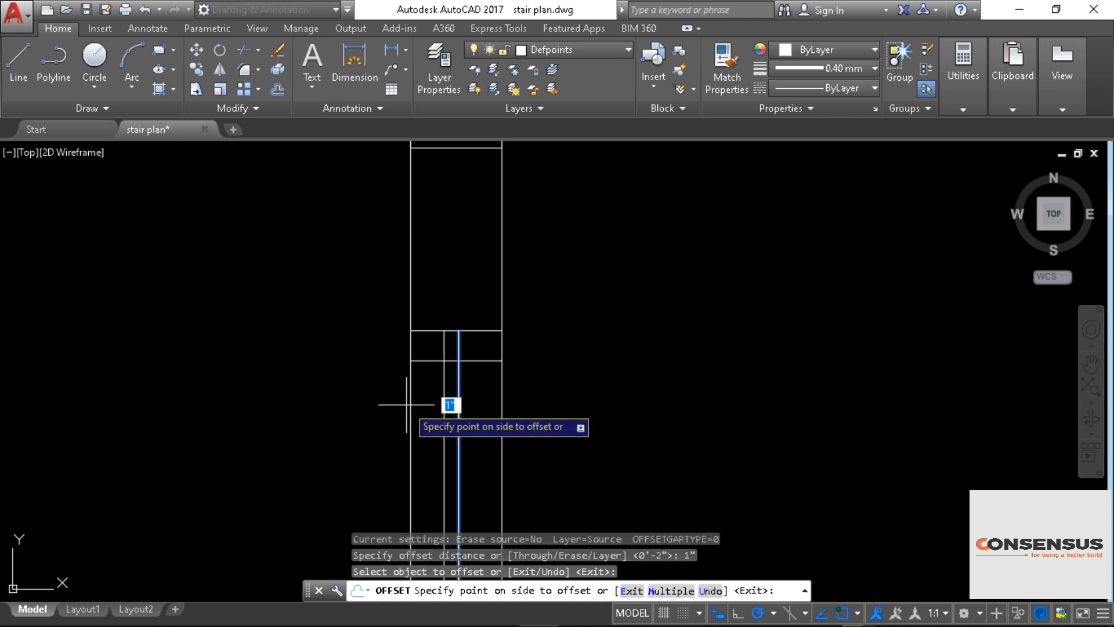
click(400, 399)
click(459, 330)
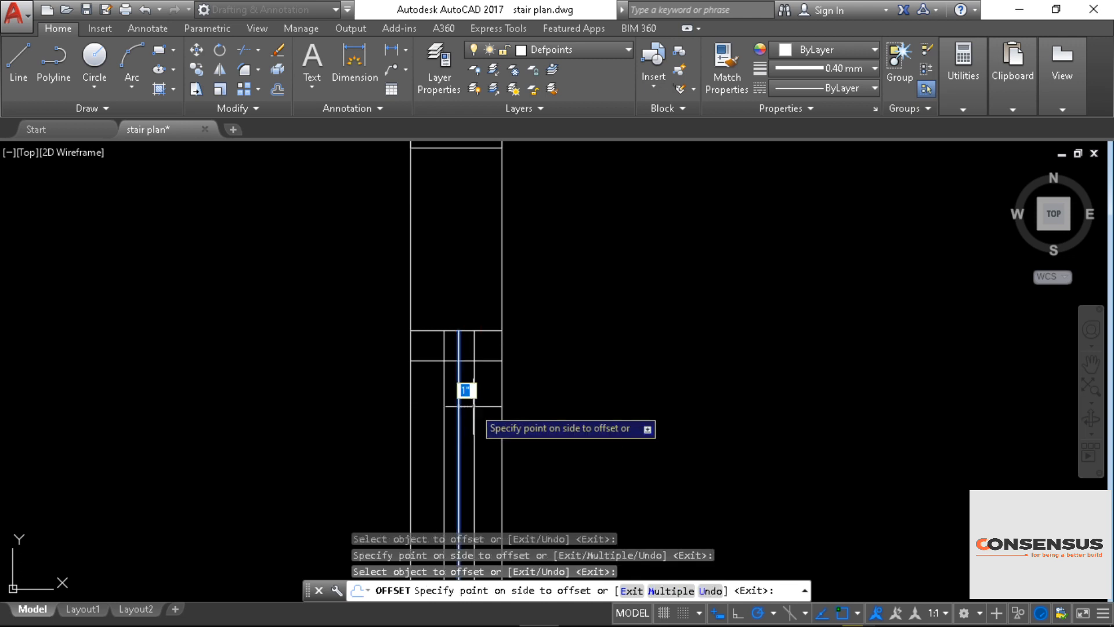
click(478, 406)
right_click(483, 408)
click(505, 418)
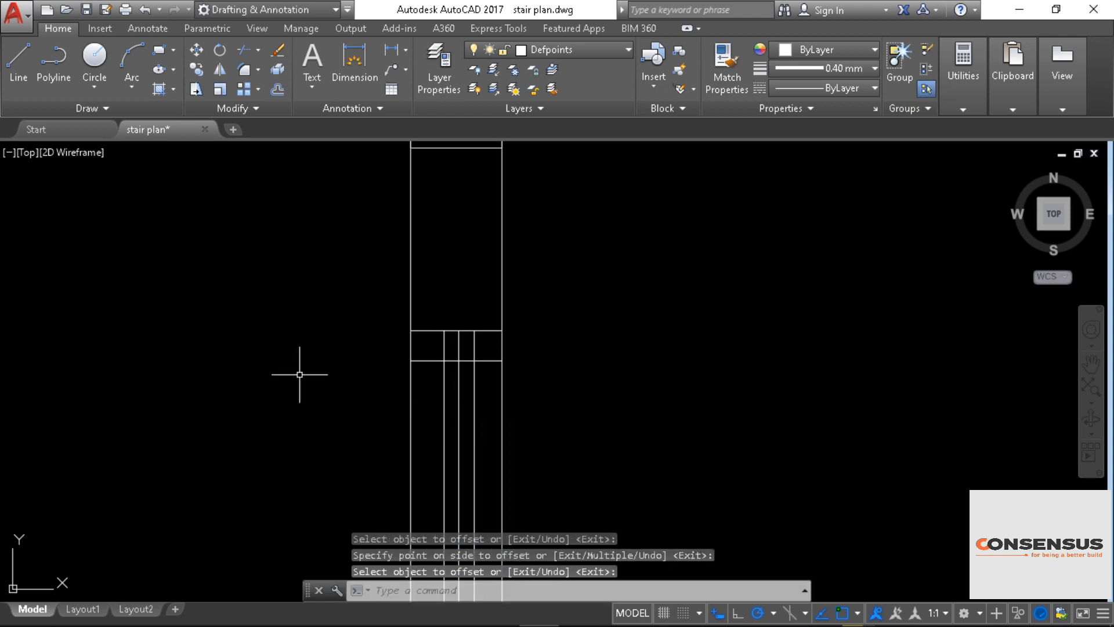
Step: Trim the two offset vertical door lines above the lower horizontal line of the door head
text(tr)
key(Return)
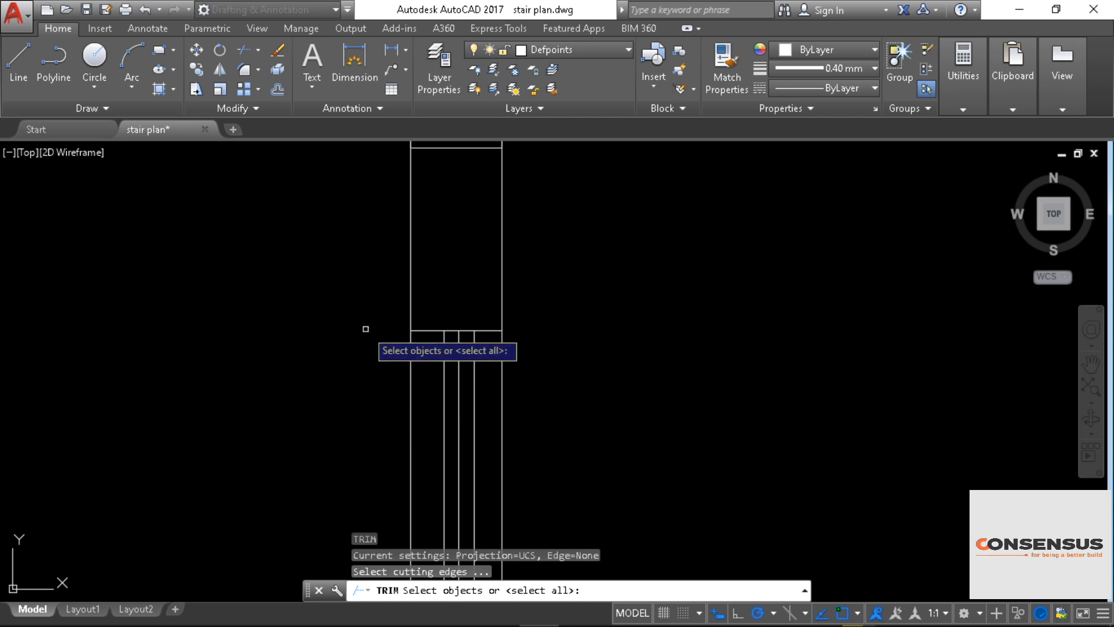
middle_drag(326, 353, 371, 393)
key(Return)
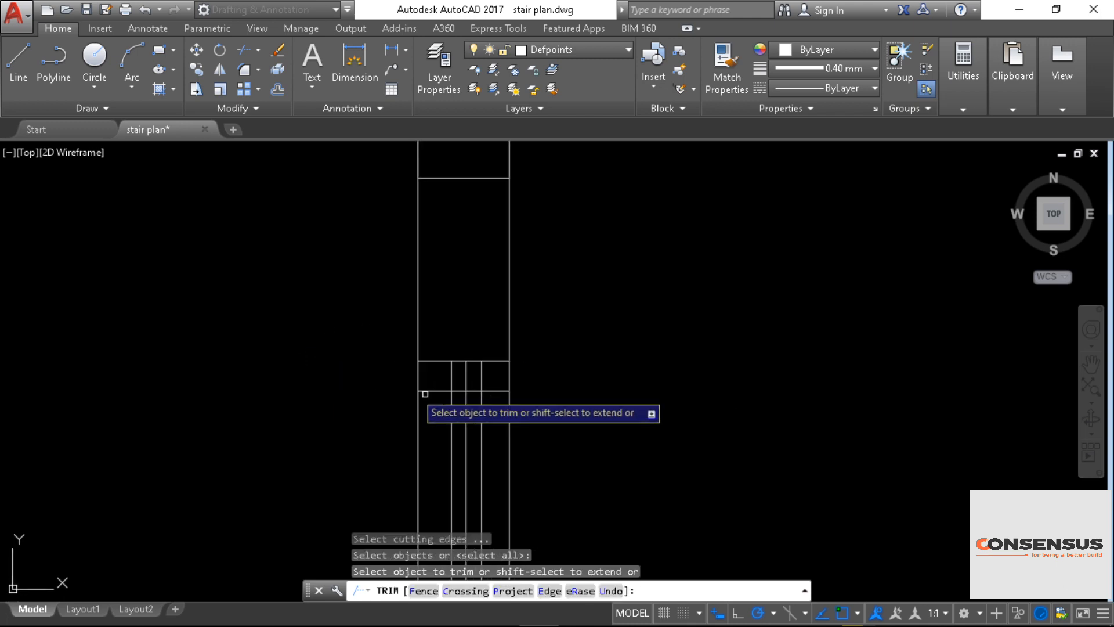
scroll(374, 391, up, 2)
click(376, 378)
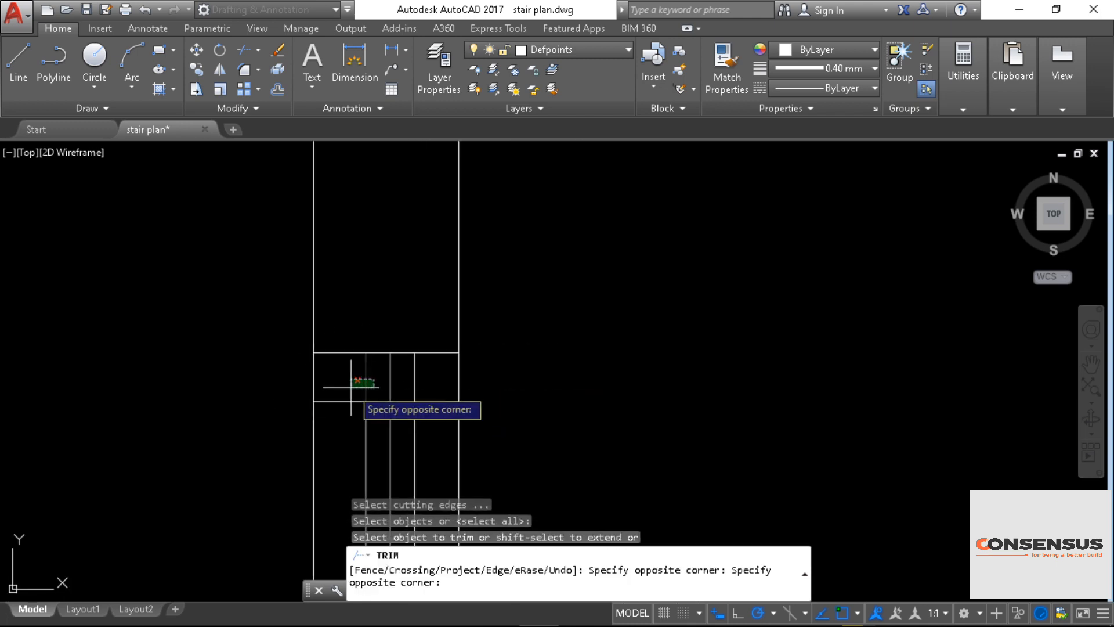
click(351, 387)
click(420, 378)
click(406, 388)
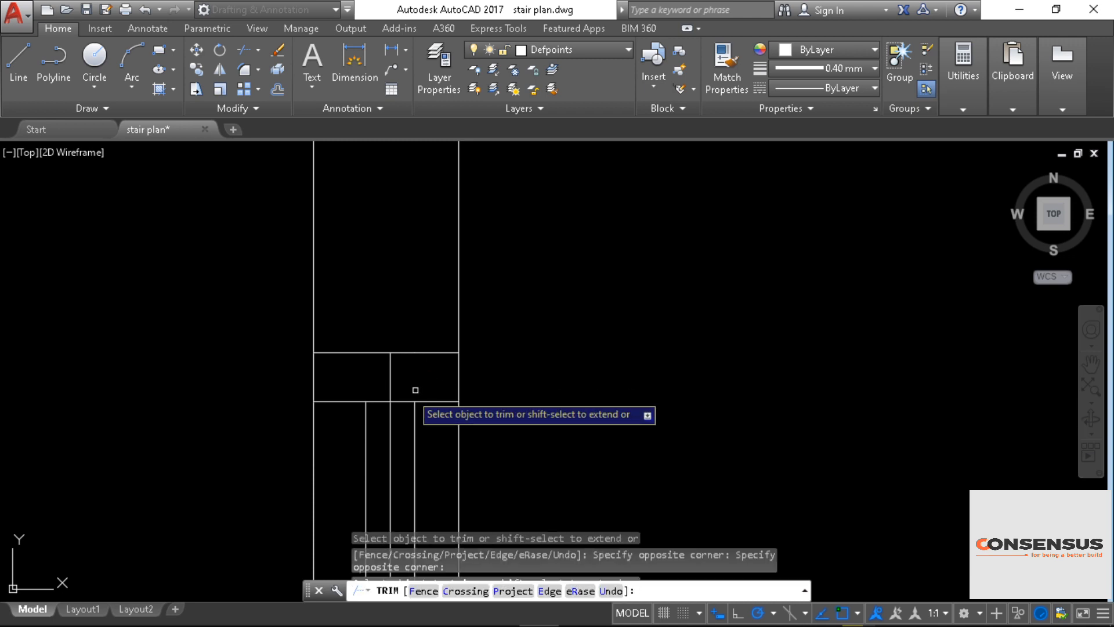
Step: Trim the lower door-head line between the two offset vertical lines
click(385, 381)
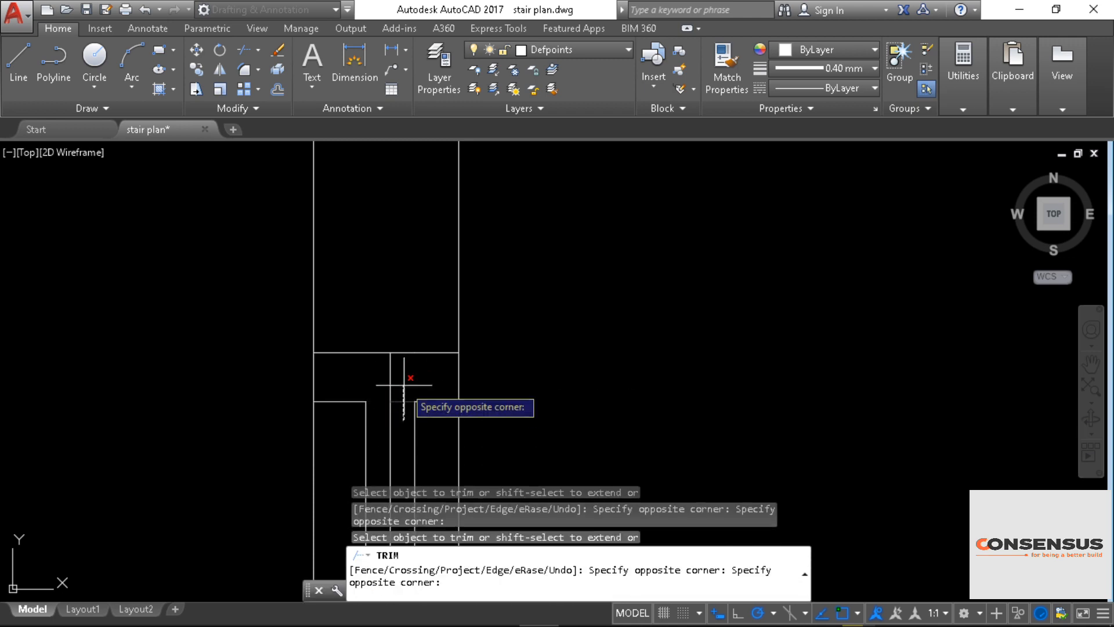
click(342, 415)
scroll(566, 334, down, 3)
right_click(604, 293)
click(610, 297)
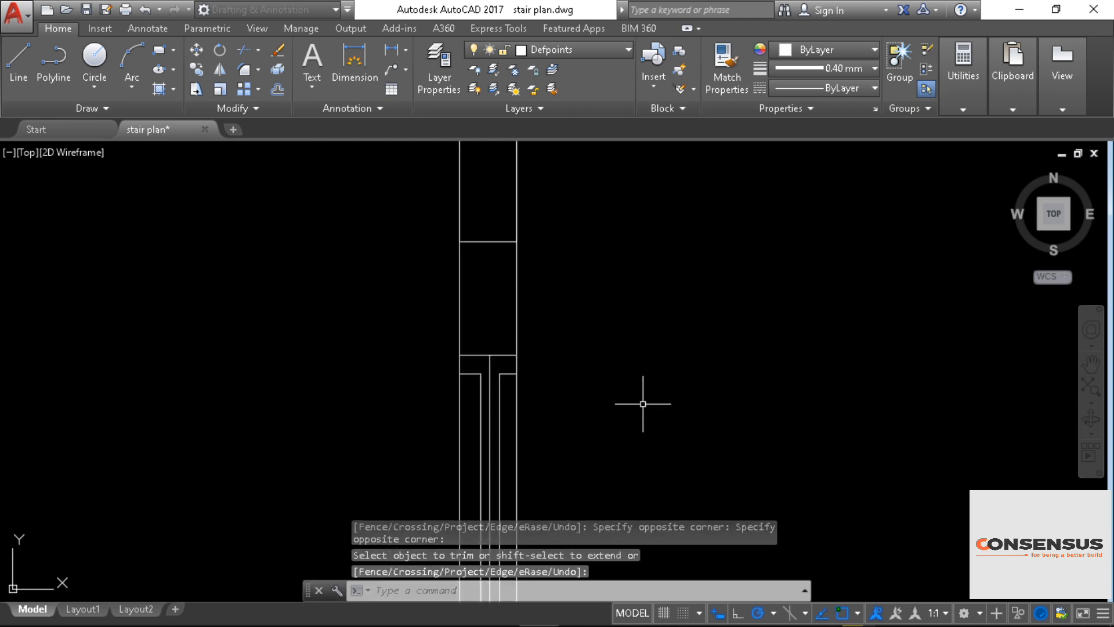
Step: Erase the 7' vertical centre line between the two offset door lines
scroll(641, 398, down, 2)
mouse_move(642, 398)
middle_down()
mouse_move(612, 278)
mouse_move(619, 383)
mouse_move(531, 342)
middle_up()
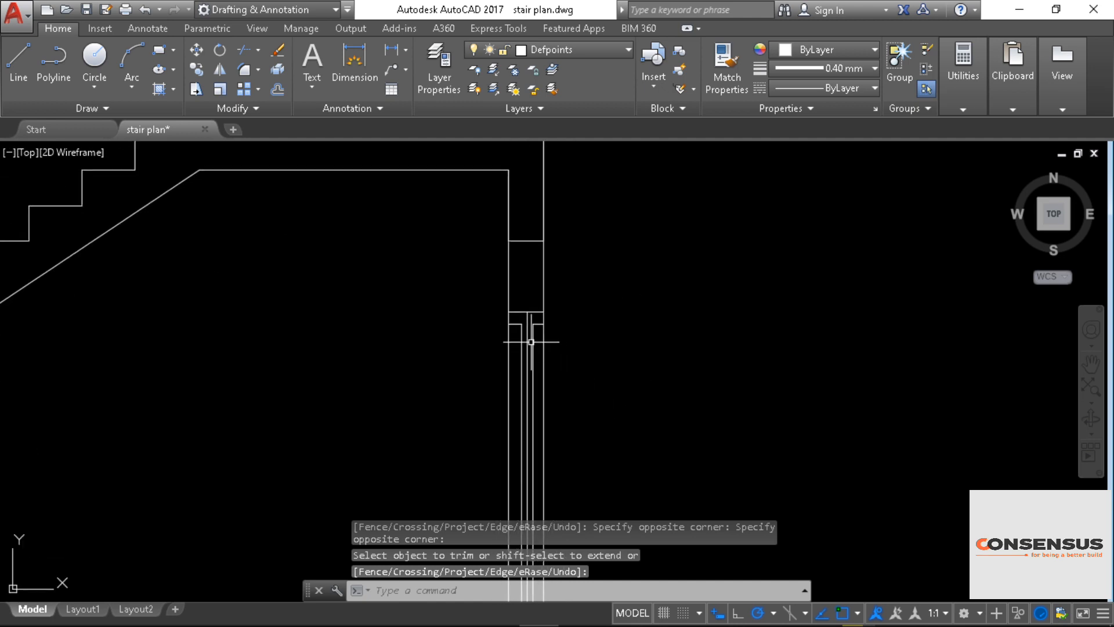
click(528, 343)
key(Delete)
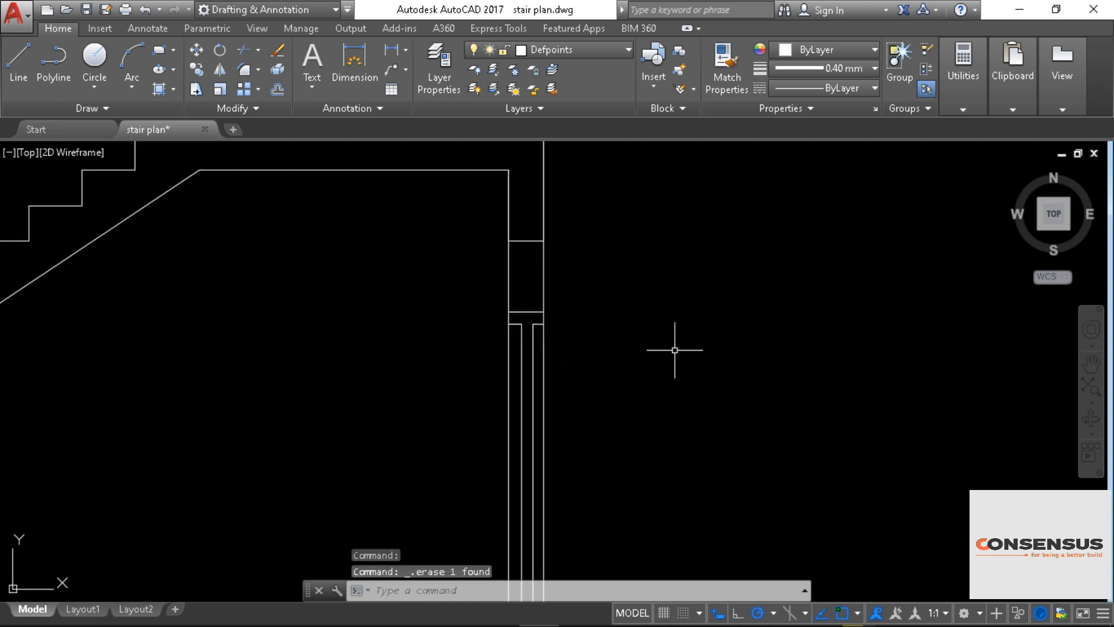
scroll(676, 348, down, 4)
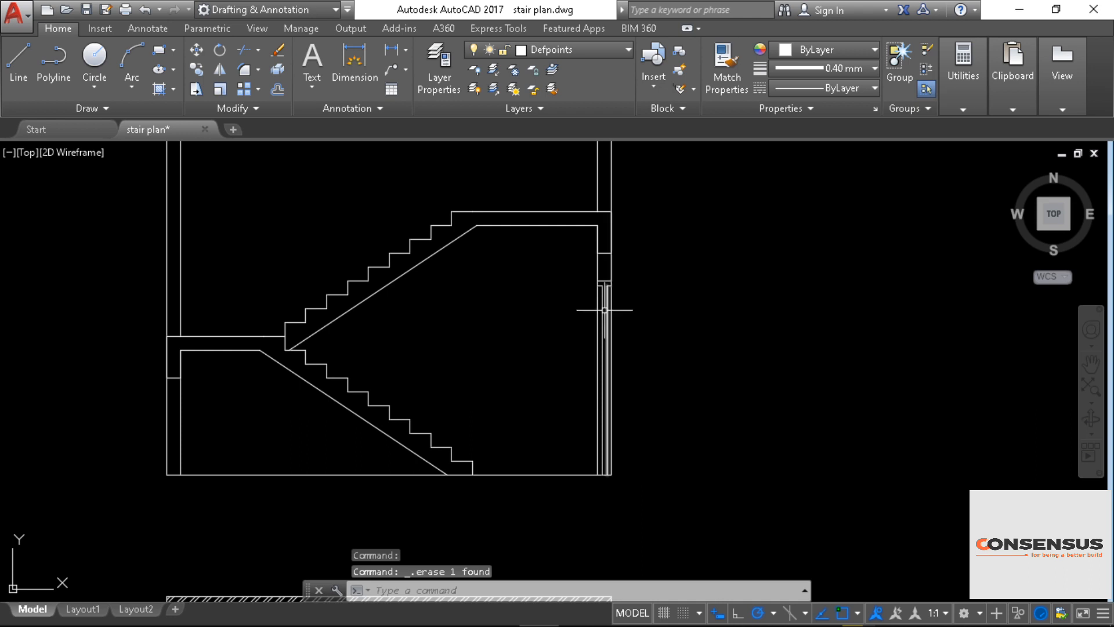
Step: Draw a 4'4" vertical line up the outer wall edge from the lower landing's top corner, continuing it horizontally 6" across the wall
mouse_move(682, 252)
middle_down()
mouse_move(728, 360)
mouse_move(810, 371)
middle_up()
scroll(396, 356, down, 1)
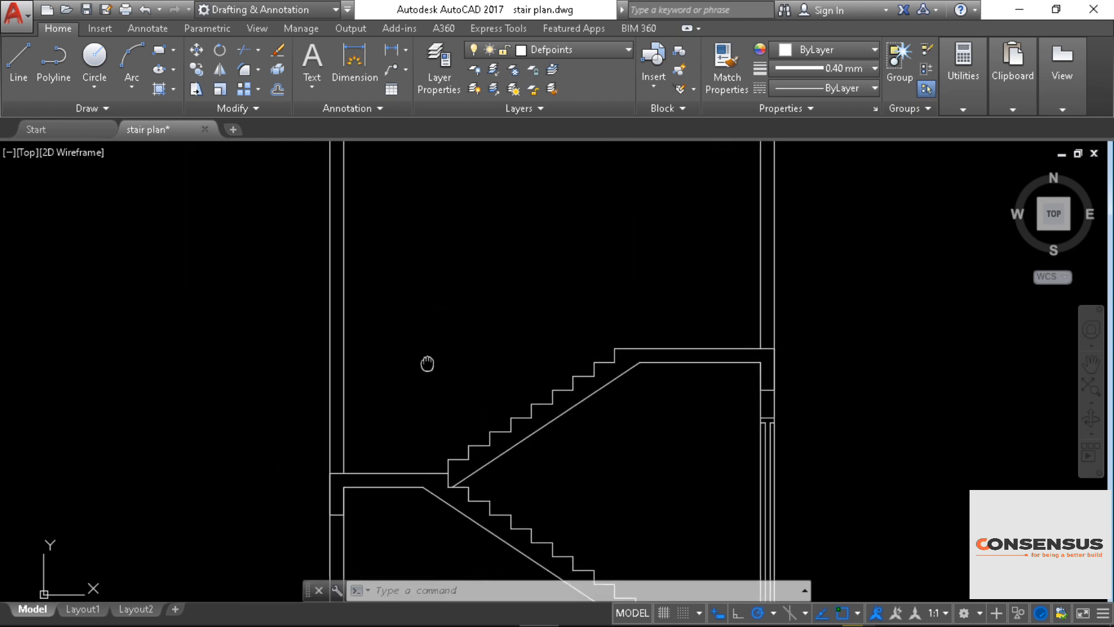
middle_drag(428, 363, 490, 308)
middle_drag(242, 226, 316, 299)
click(10, 62)
scroll(142, 283, up, 4)
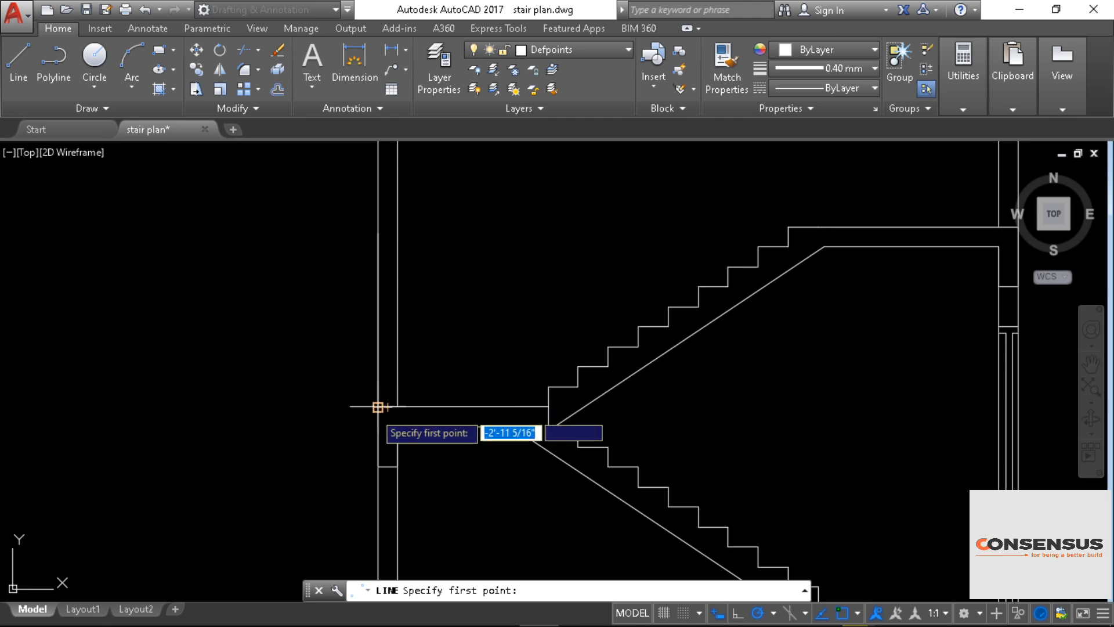
click(378, 406)
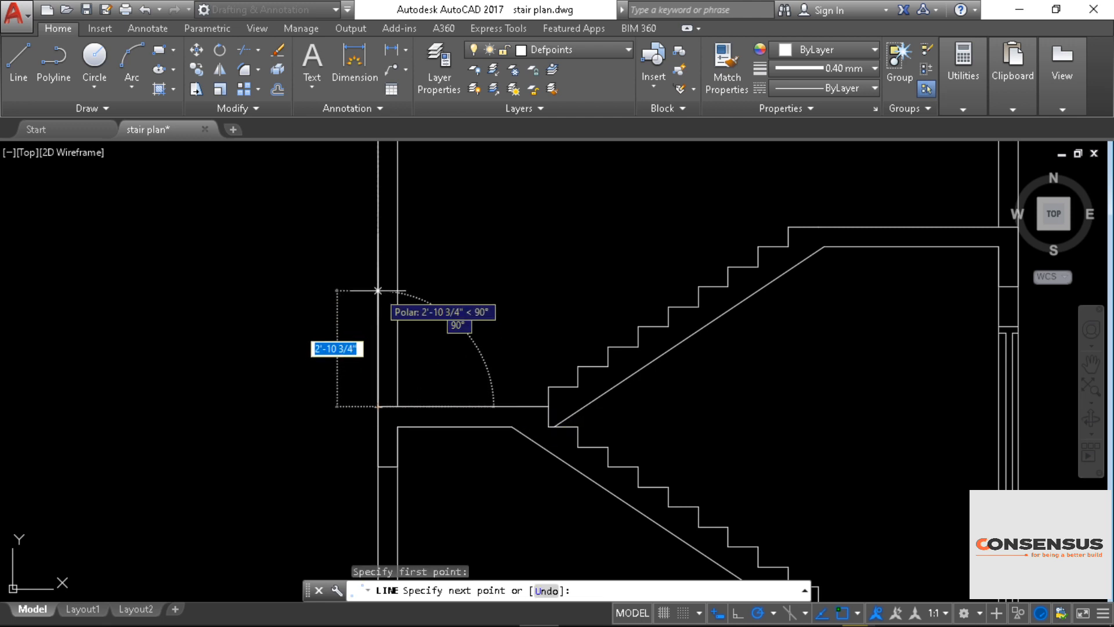
text(4')
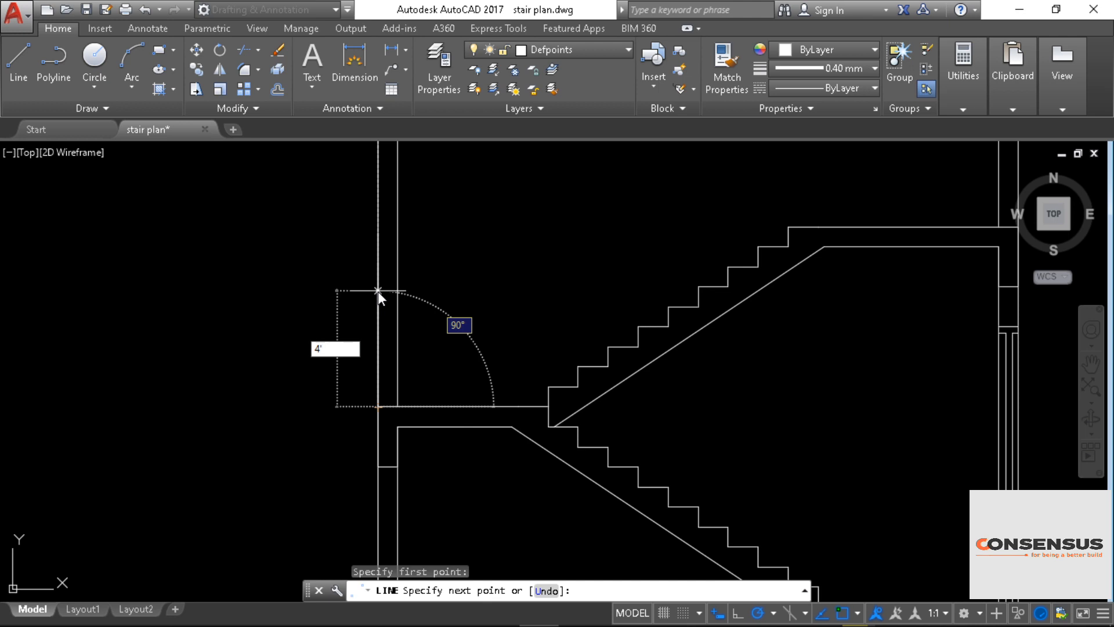
text(4)
key(Return)
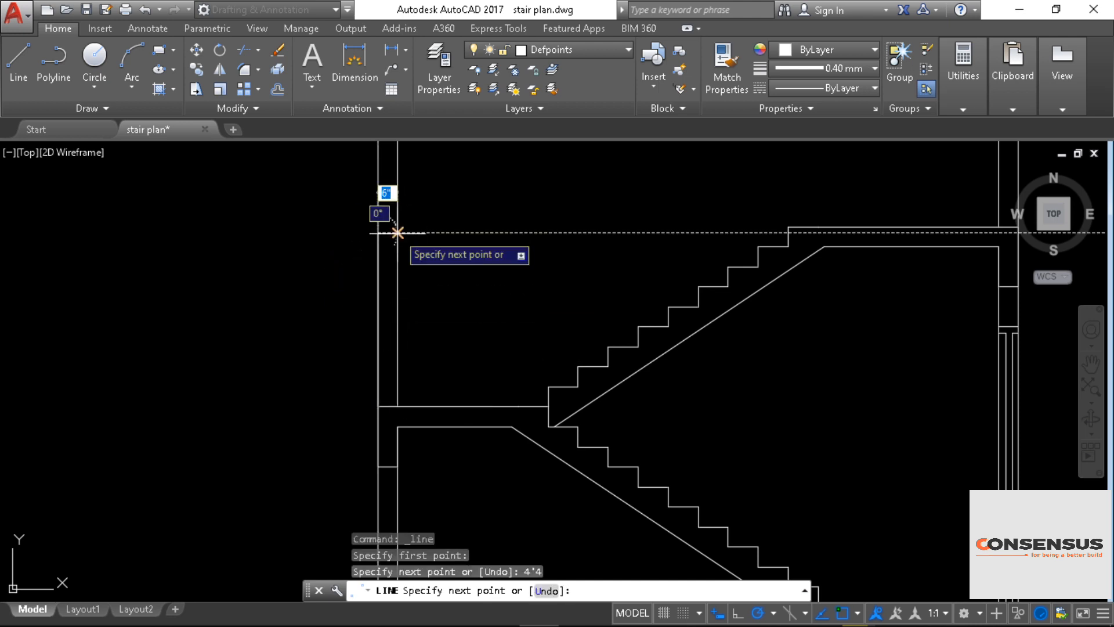
click(398, 233)
right_click(465, 249)
click(499, 259)
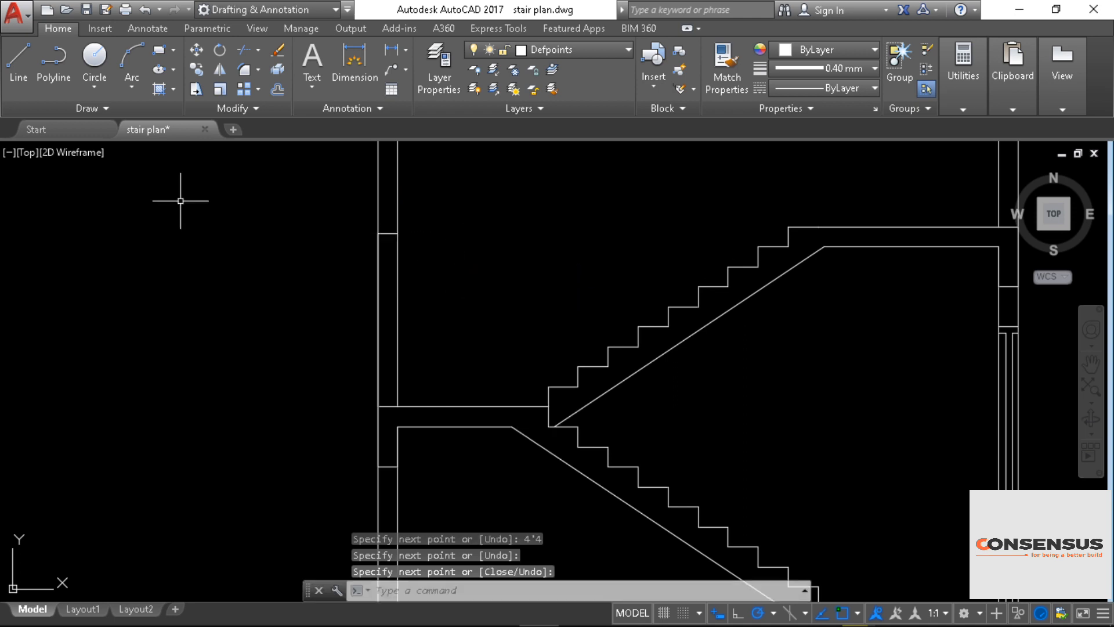
Step: Try a 3' downward offset of the horizontal line across the wall above the lower landing, and erase the copy
text(o)
key(Return)
mouse_move(323, 323)
middle_down()
mouse_move(266, 452)
mouse_move(261, 435)
mouse_move(256, 484)
middle_up()
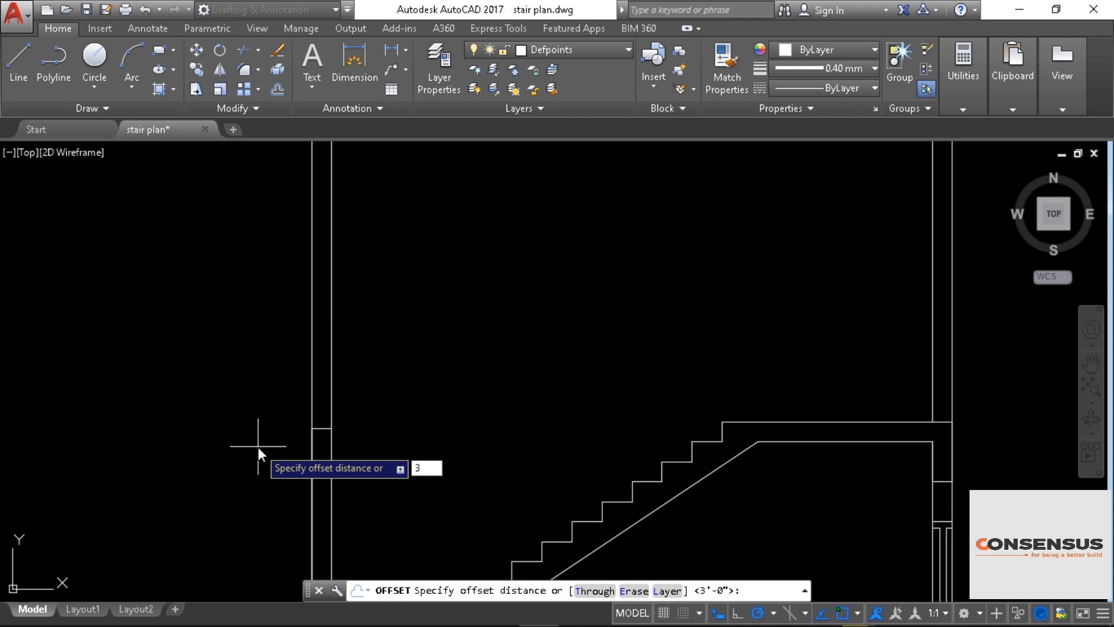
text(3')
key(Return)
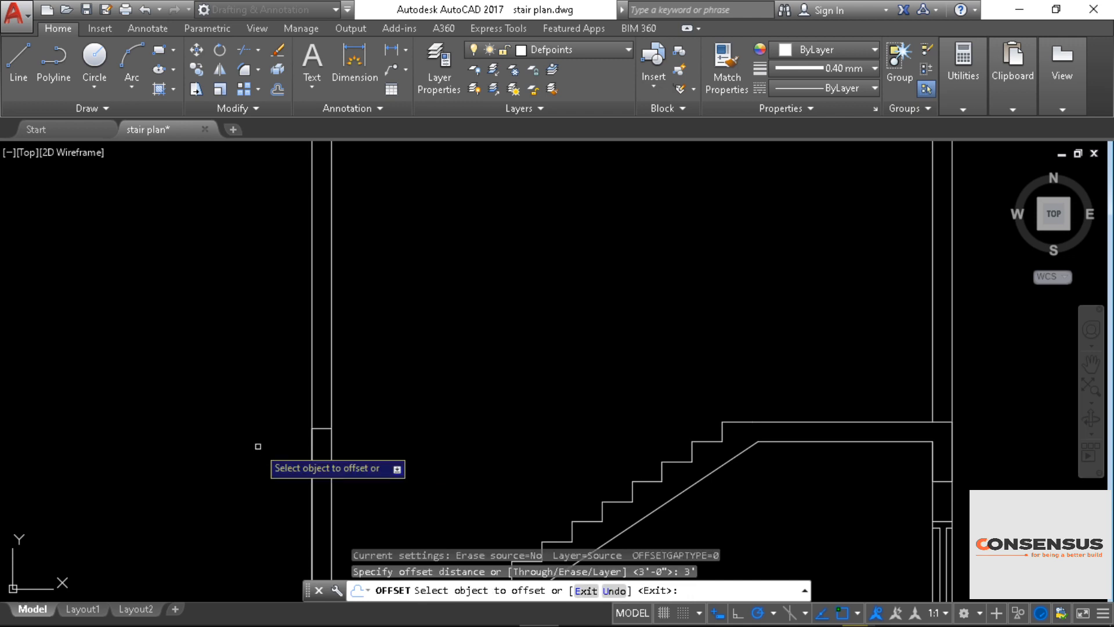
click(322, 430)
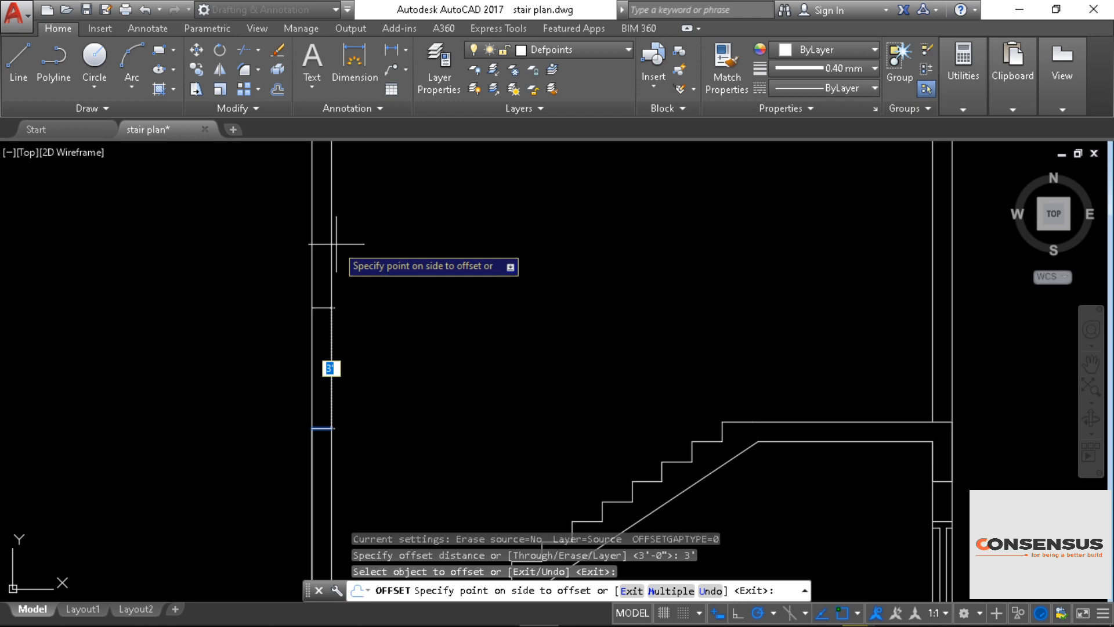
click(330, 249)
scroll(403, 319, down, 2)
middle_drag(403, 319, 406, 238)
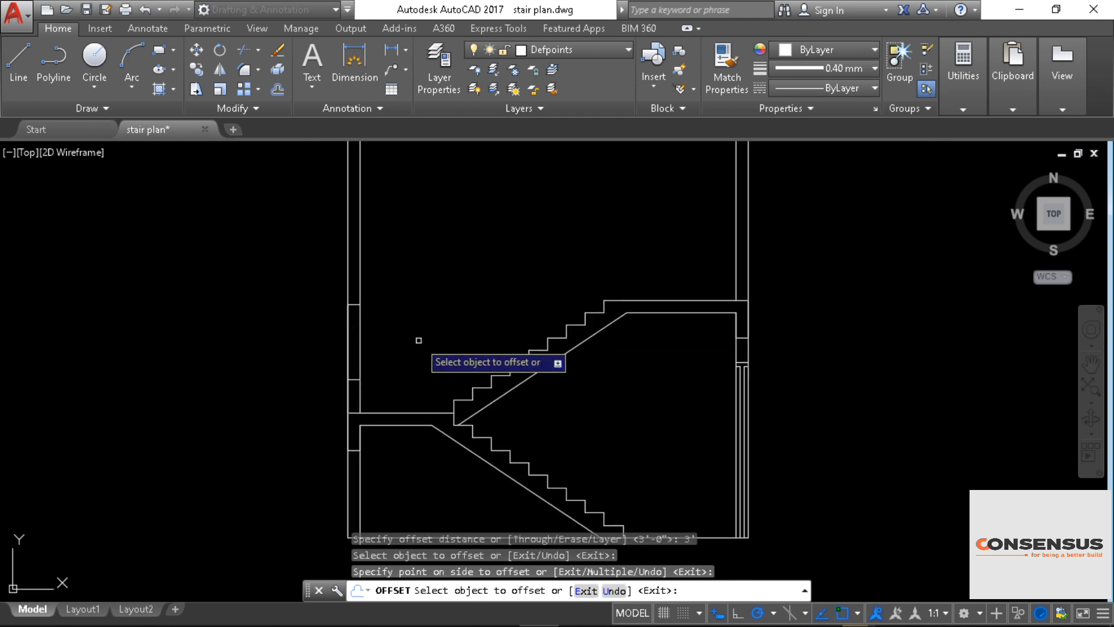
right_click(408, 301)
click(443, 311)
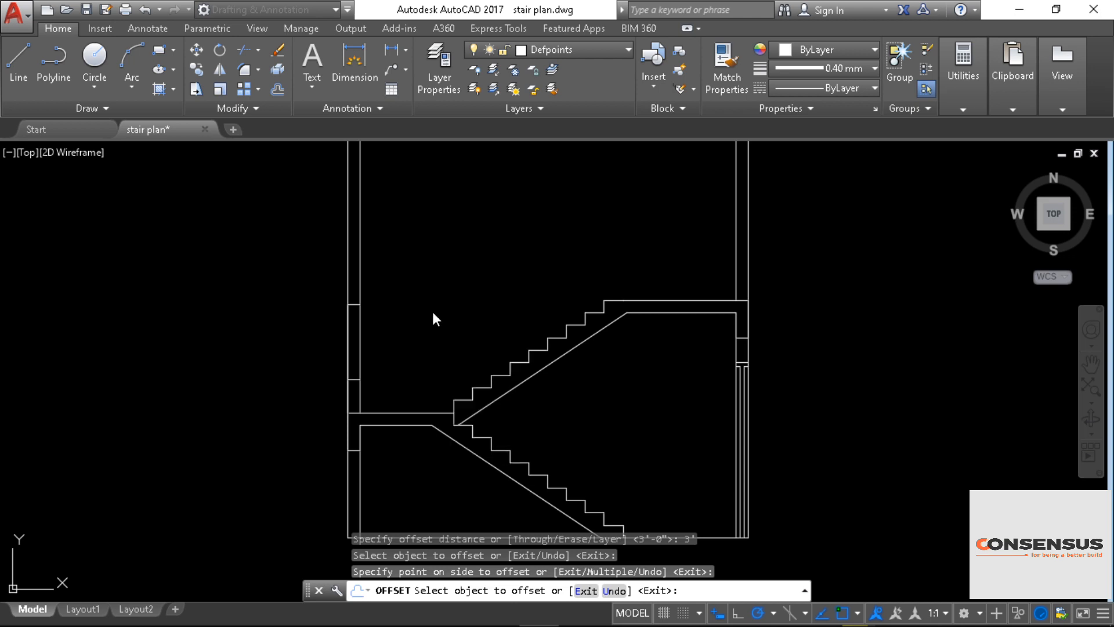
click(352, 380)
key(Delete)
Step: Offset the horizontal line across the wall above the lower landing 3' upwards
scroll(400, 328, up, 2)
middle_drag(400, 327, 421, 415)
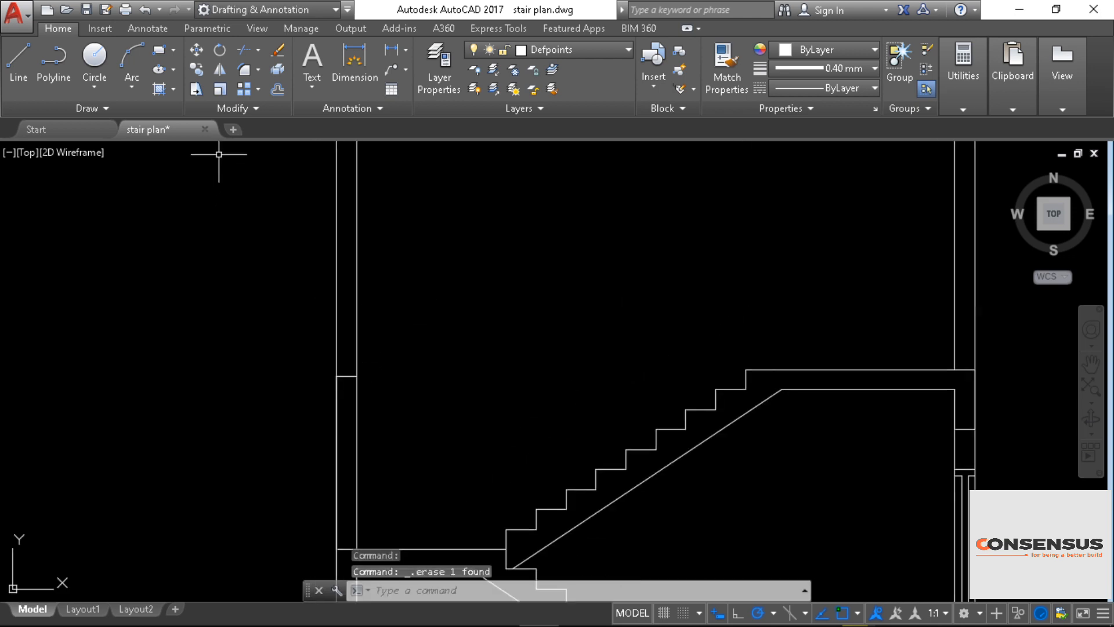
click(276, 89)
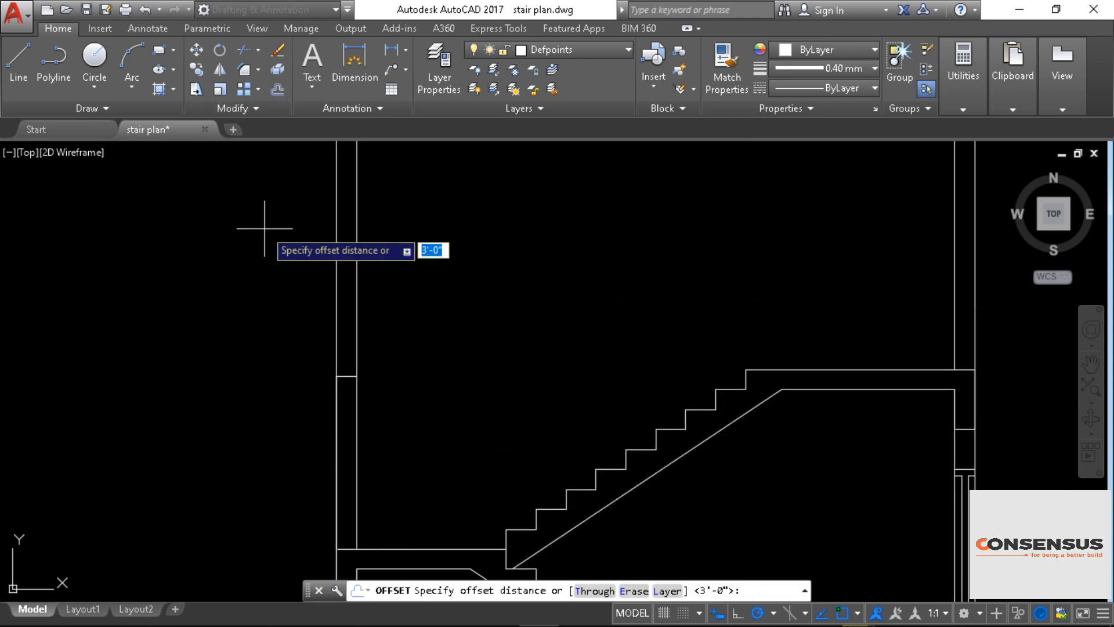
text(3')
key(Return)
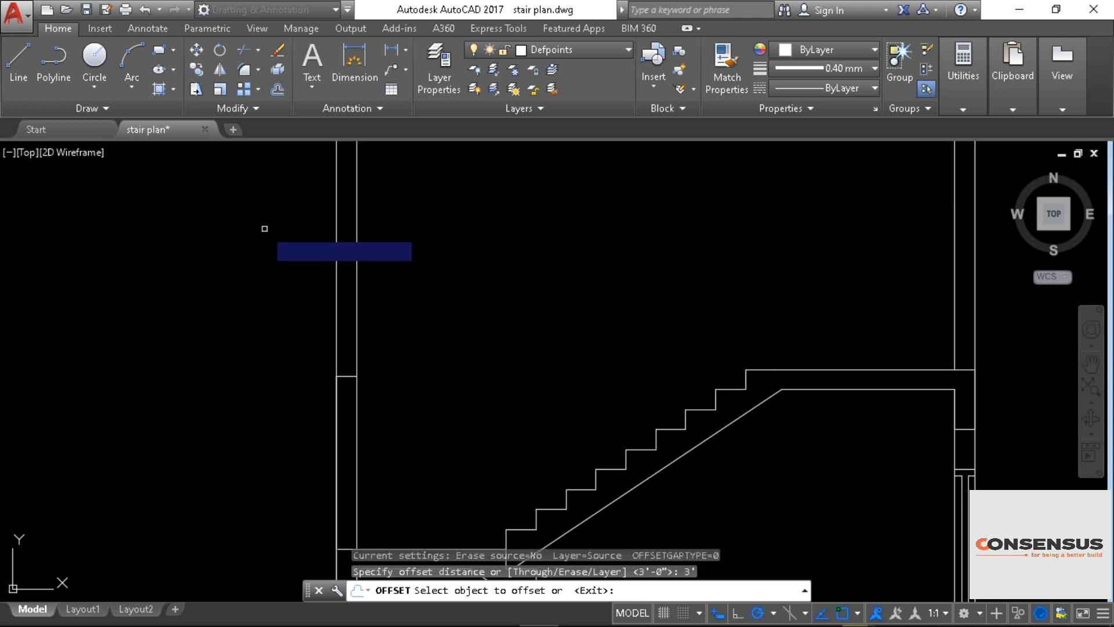
scroll(441, 338, down, 2)
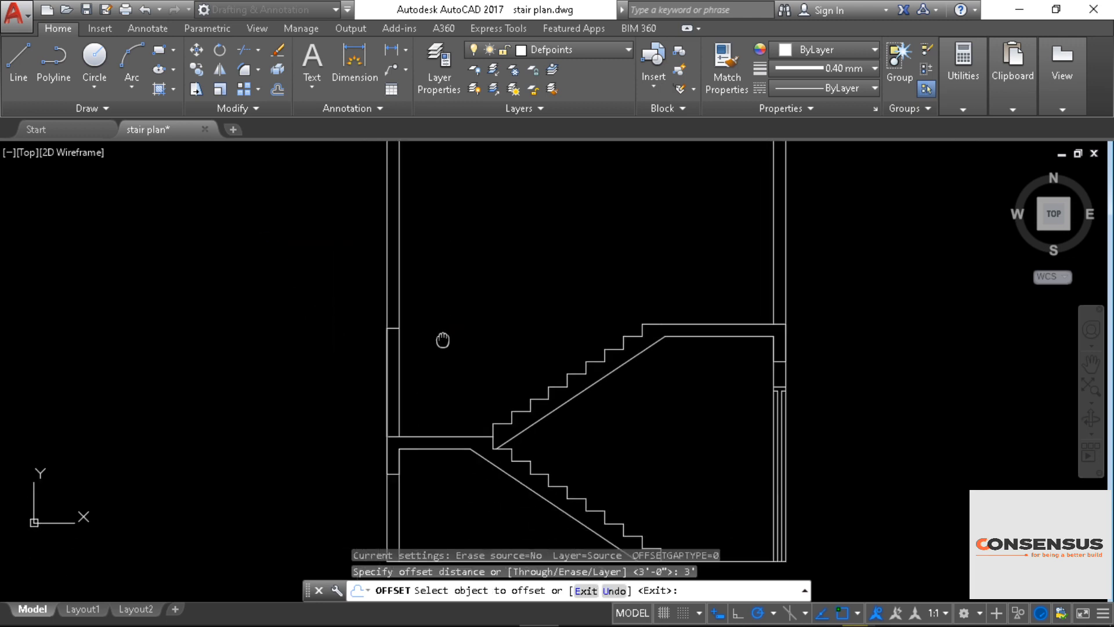
click(393, 333)
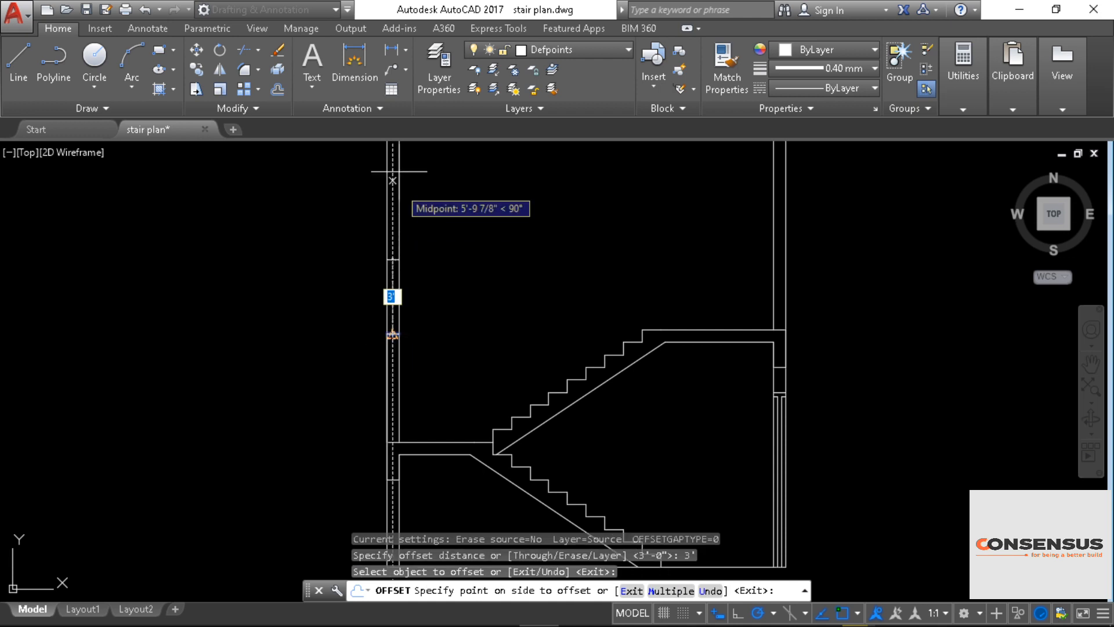
click(392, 167)
middle_drag(287, 265, 261, 315)
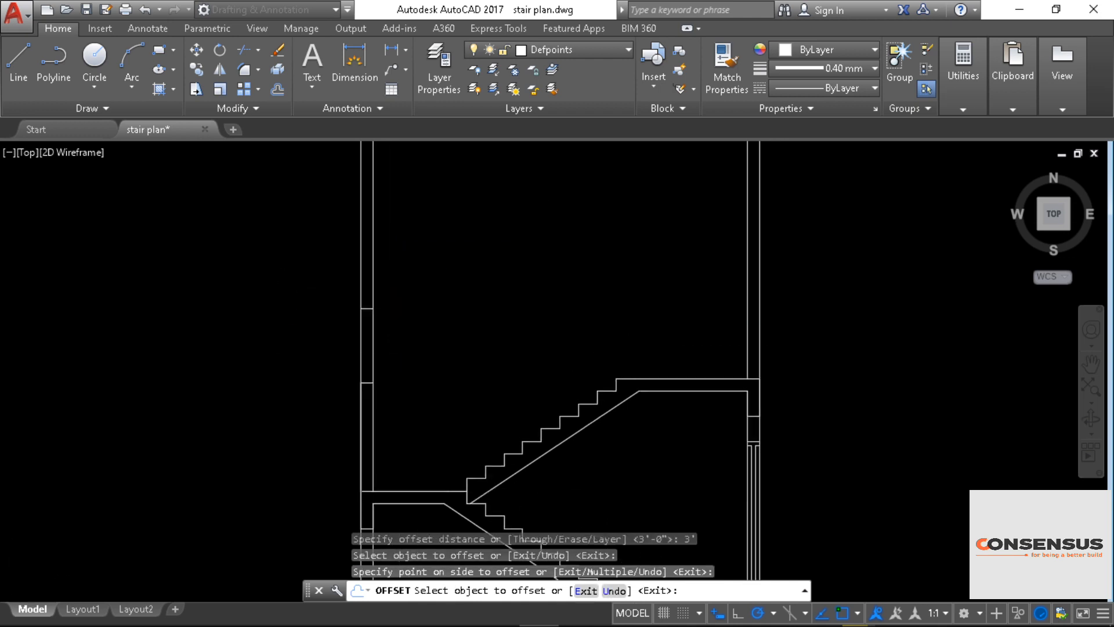
right_click(261, 313)
click(292, 326)
Step: Draw a vertical line joining the midpoints of the two horizontal lines that bound the 3' window opening
scroll(271, 375, up, 4)
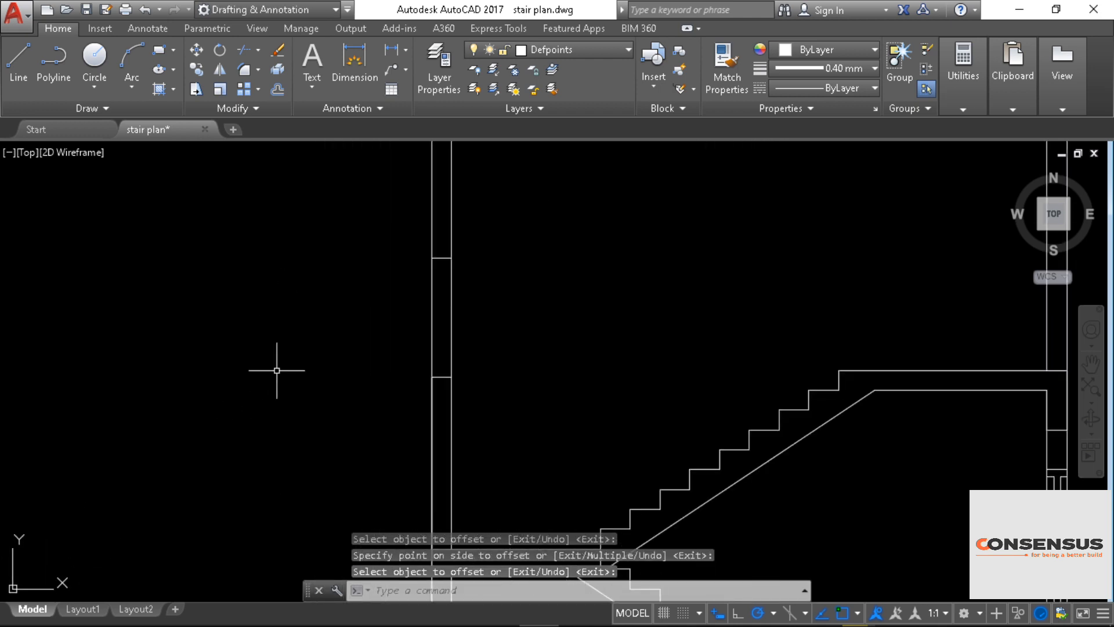
middle_drag(224, 361, 139, 329)
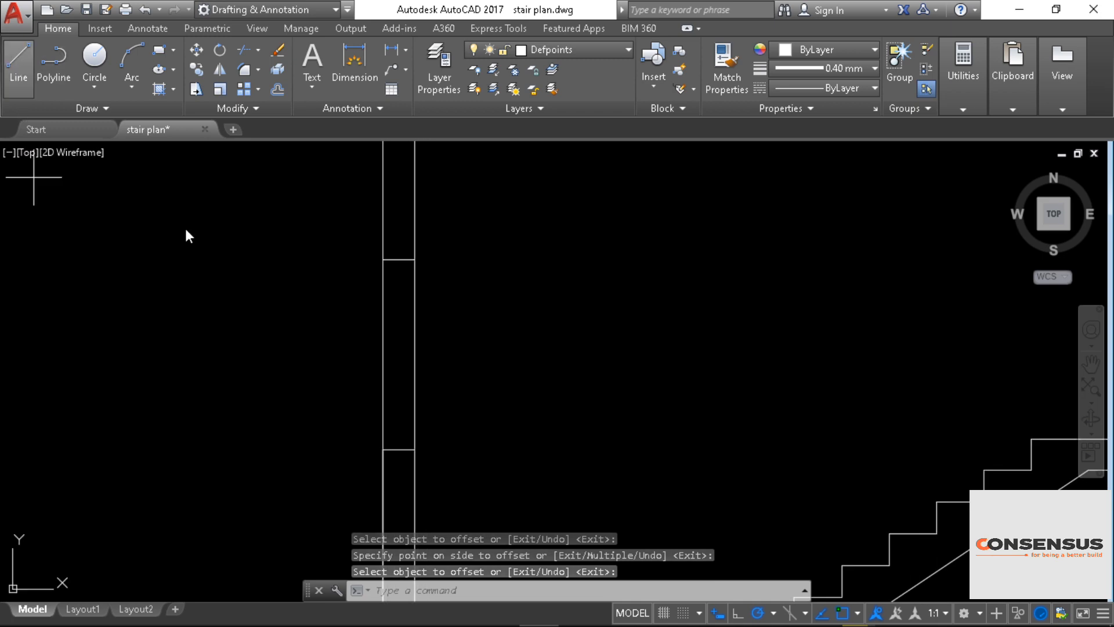
text(l)
key(Return)
scroll(273, 367, down, 1)
scroll(256, 365, up, 1)
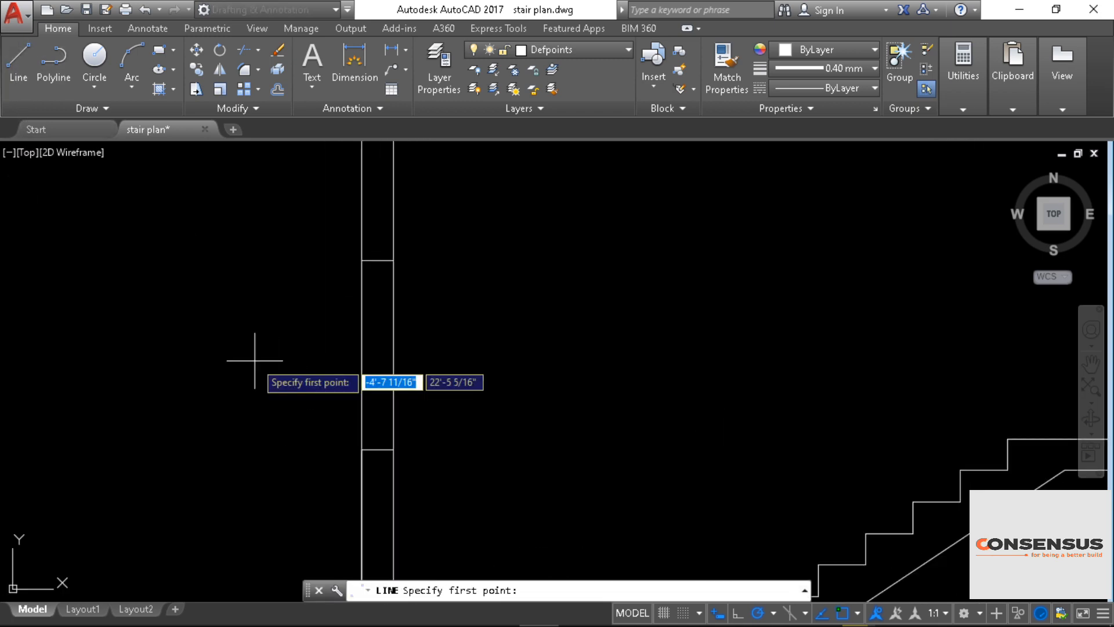
click(378, 260)
click(378, 458)
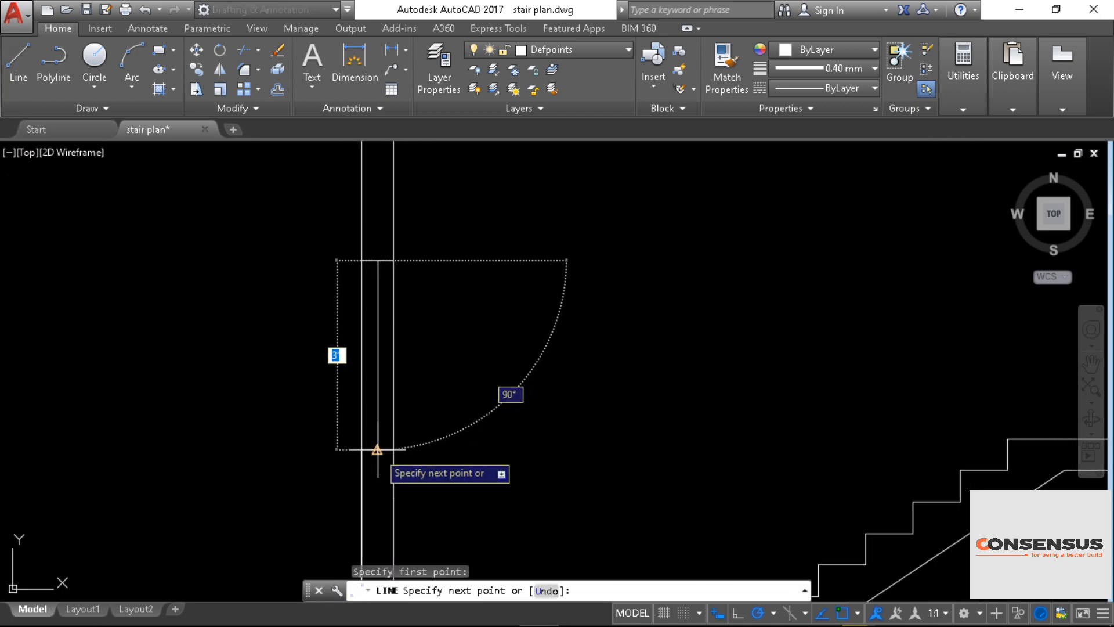
right_click(459, 344)
click(490, 356)
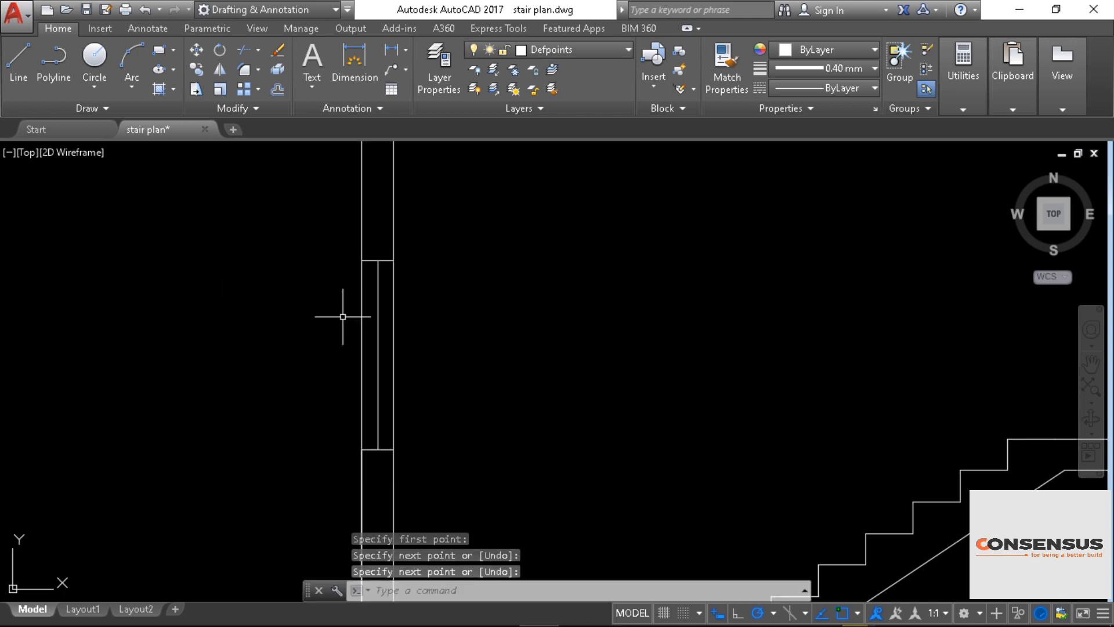
Step: Offset the window opening's upper line 2" upwards and its lower line 2" downwards
scroll(515, 401, down, 6)
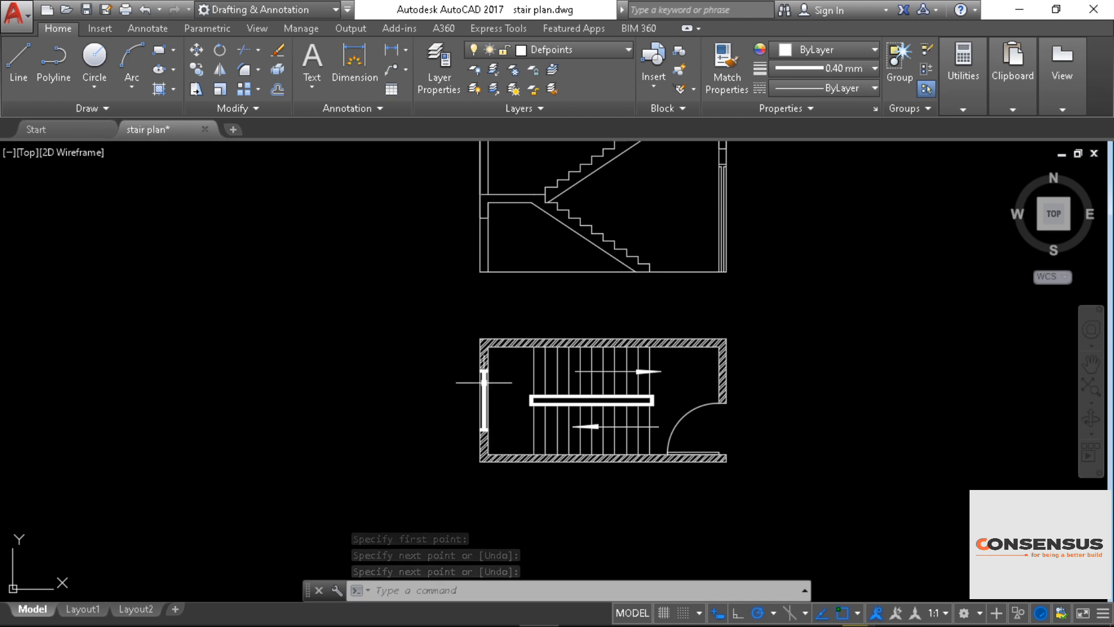
scroll(442, 242, up, 4)
middle_drag(442, 241, 524, 351)
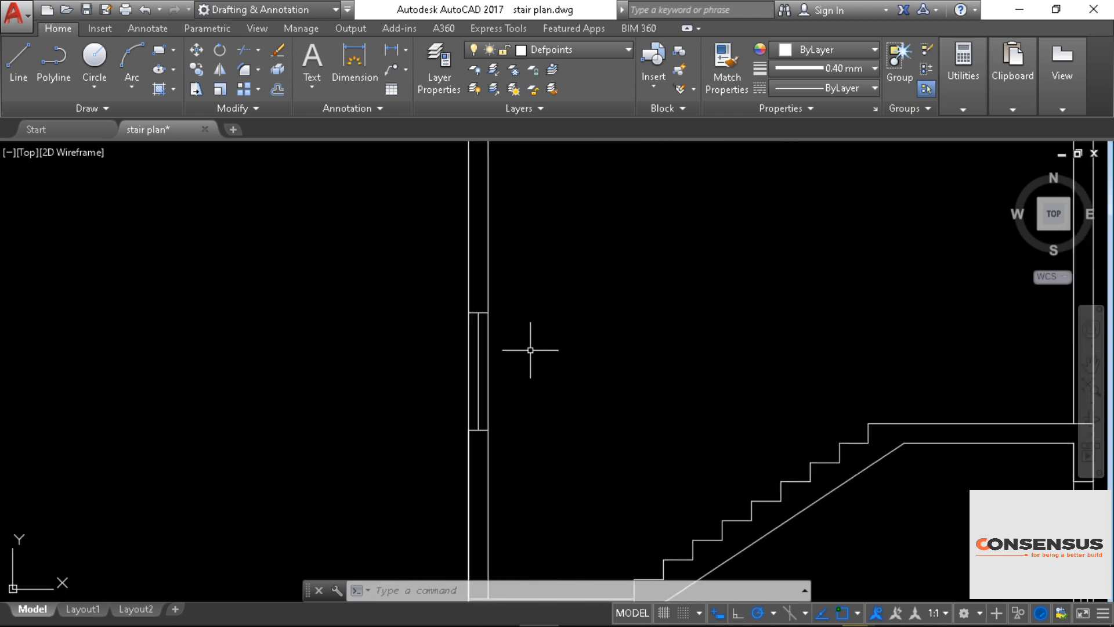
key(Return)
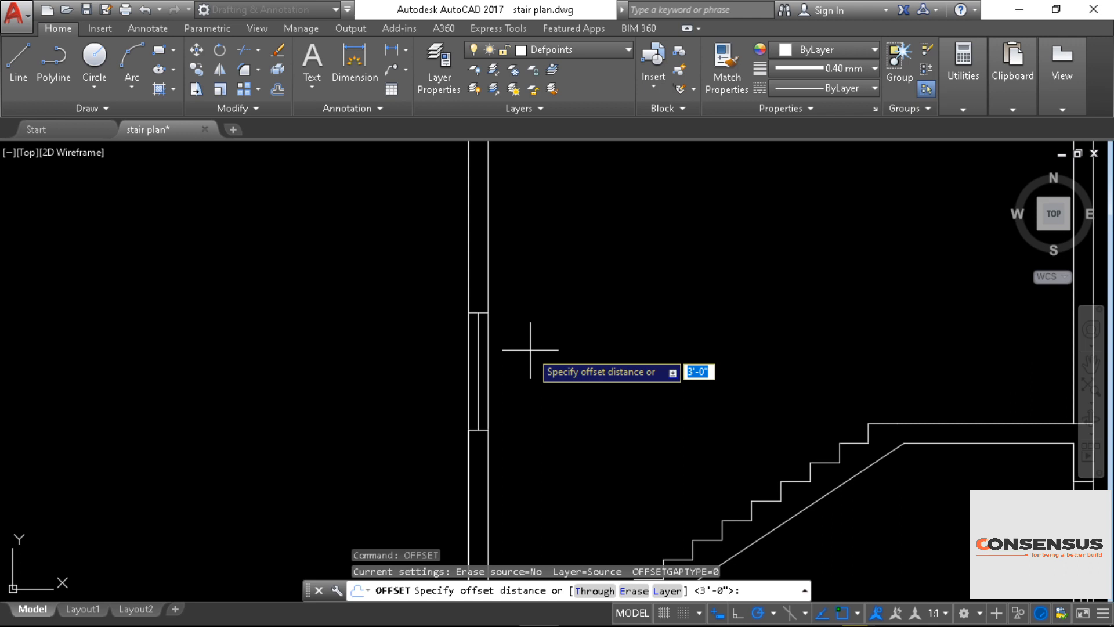
text(2")
key(Return)
scroll(530, 350, up, 4)
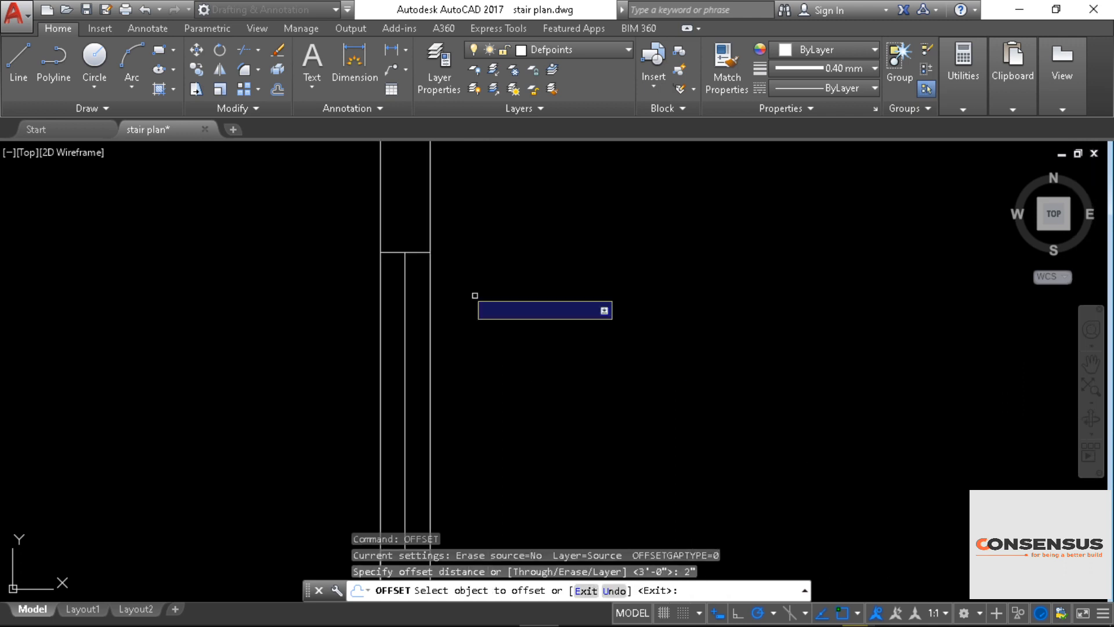
click(416, 252)
click(408, 152)
scroll(239, 435, down, 2)
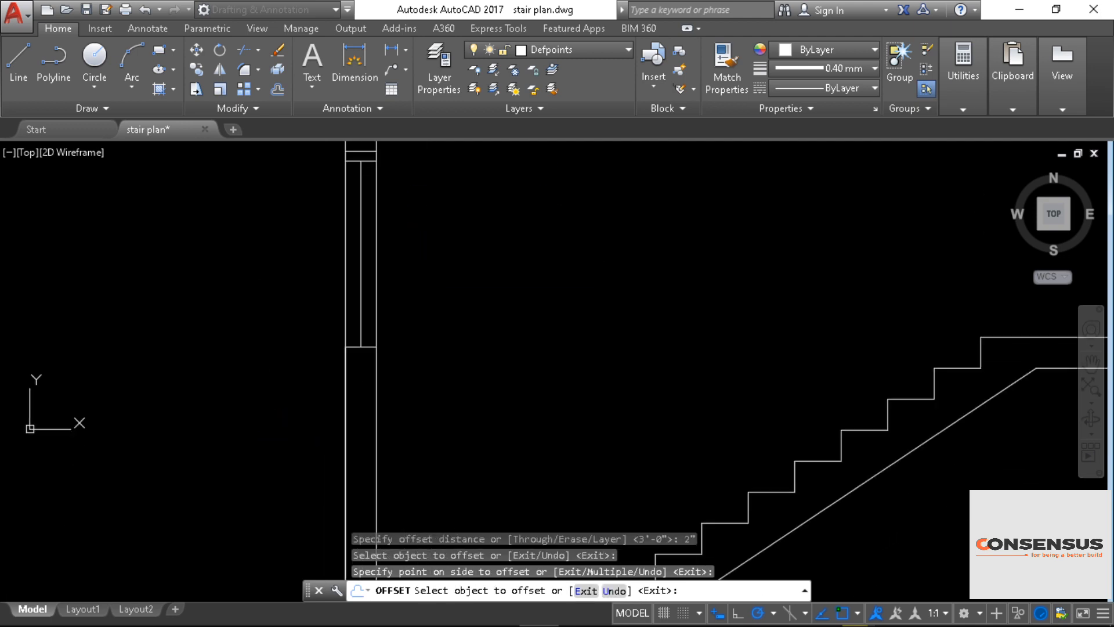
click(355, 348)
click(370, 399)
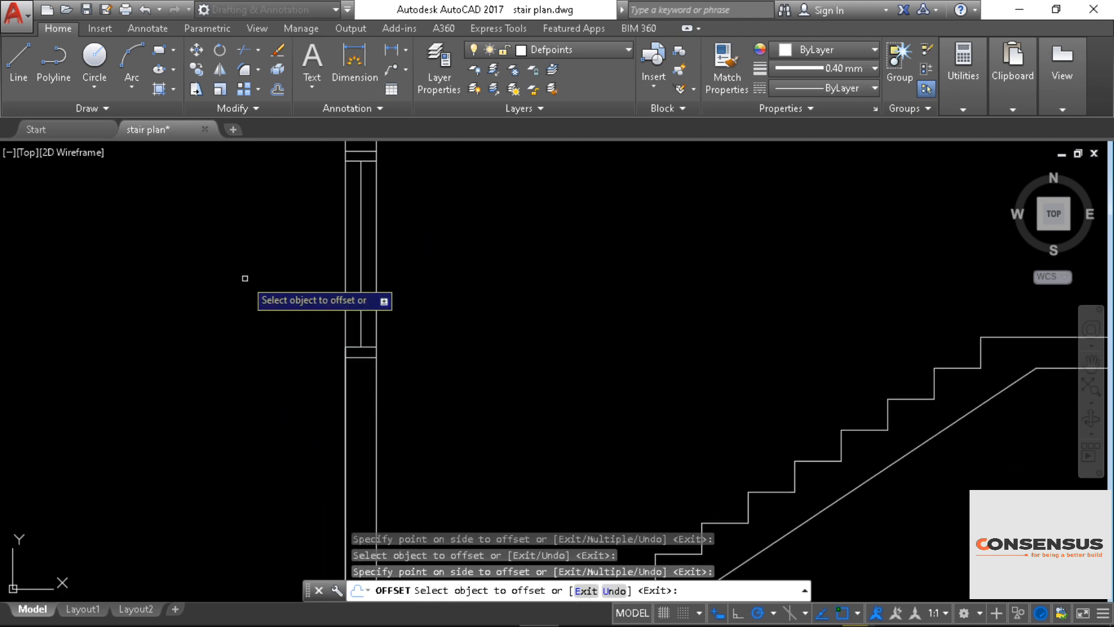
right_click(244, 276)
click(259, 286)
Step: Move the window's vertical centre line sideways to just inside the outer wall face
middle_drag(269, 228, 265, 385)
scroll(264, 377, up, 2)
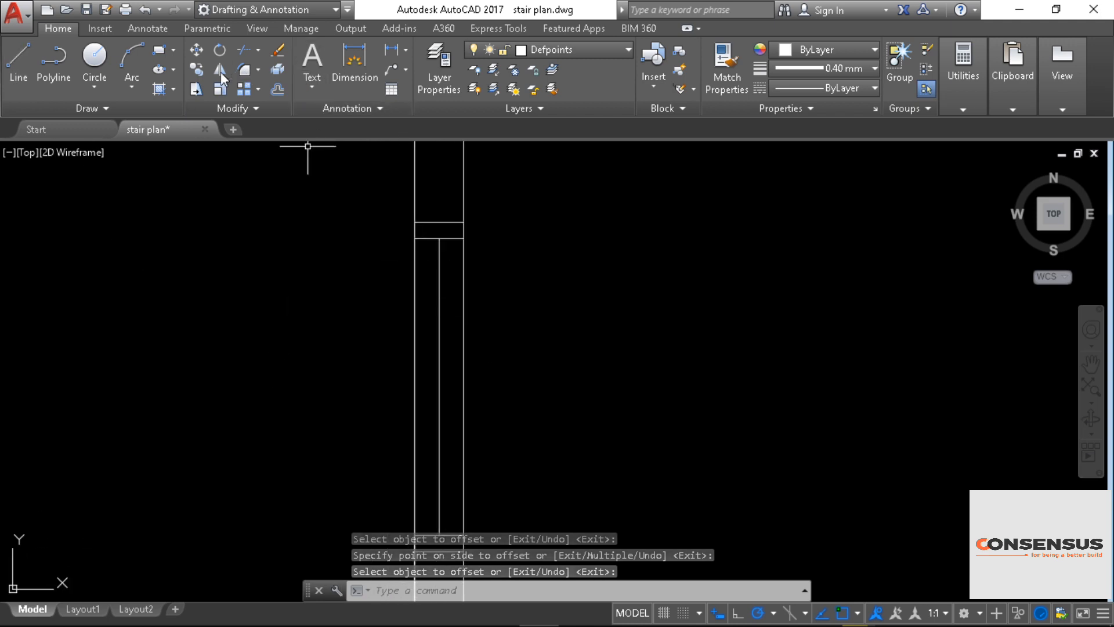
click(195, 51)
click(443, 304)
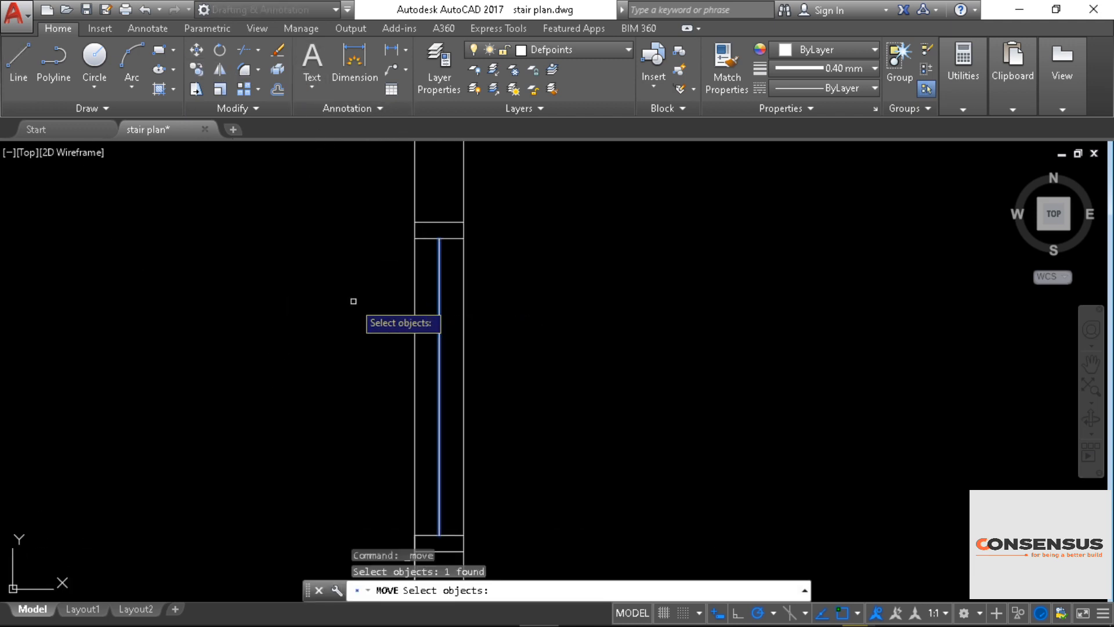
key(Return)
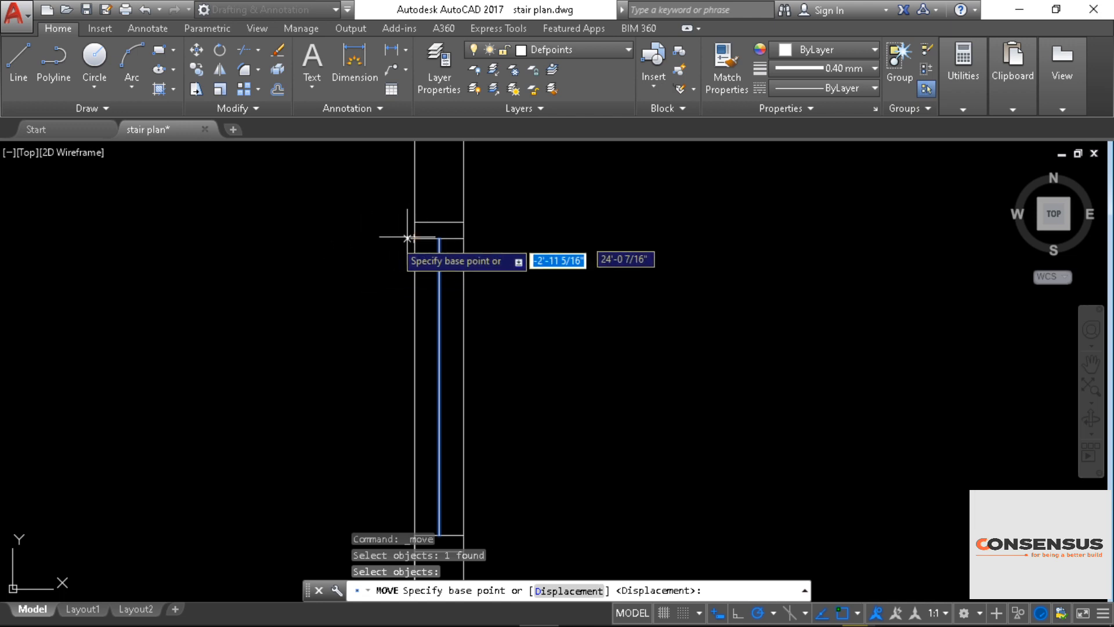
click(374, 238)
click(361, 237)
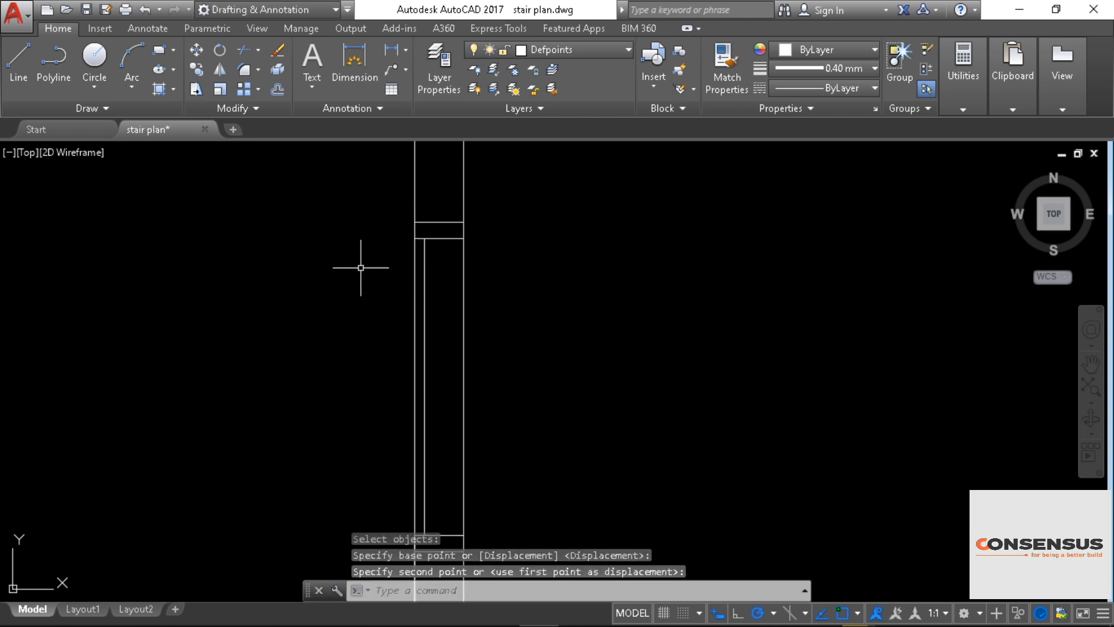
right_click(360, 271)
click(287, 240)
right_click(341, 322)
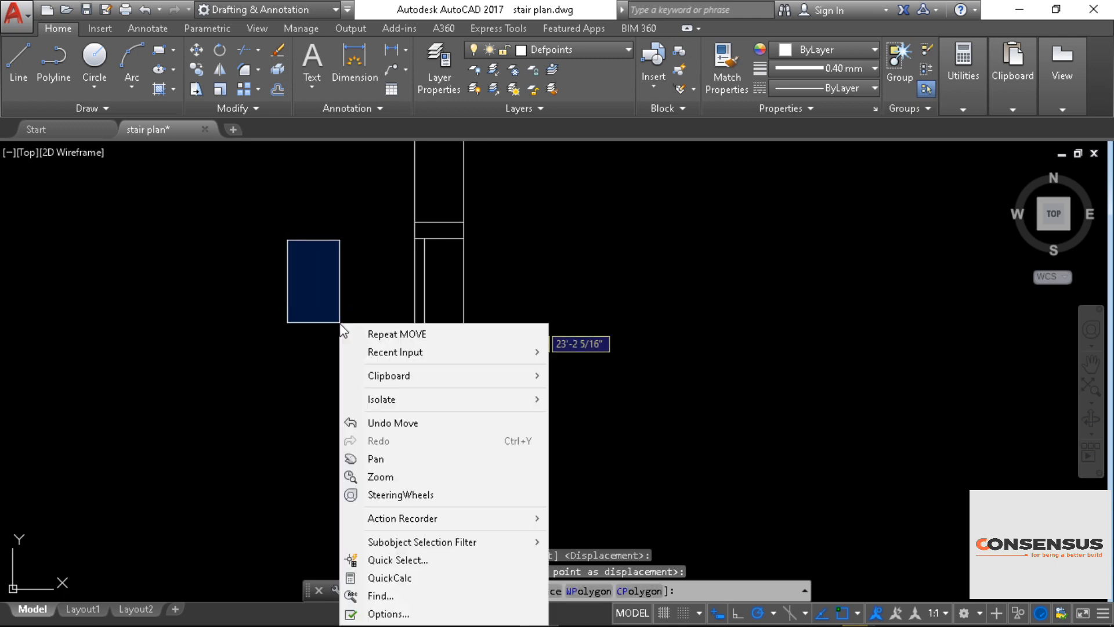
click(269, 322)
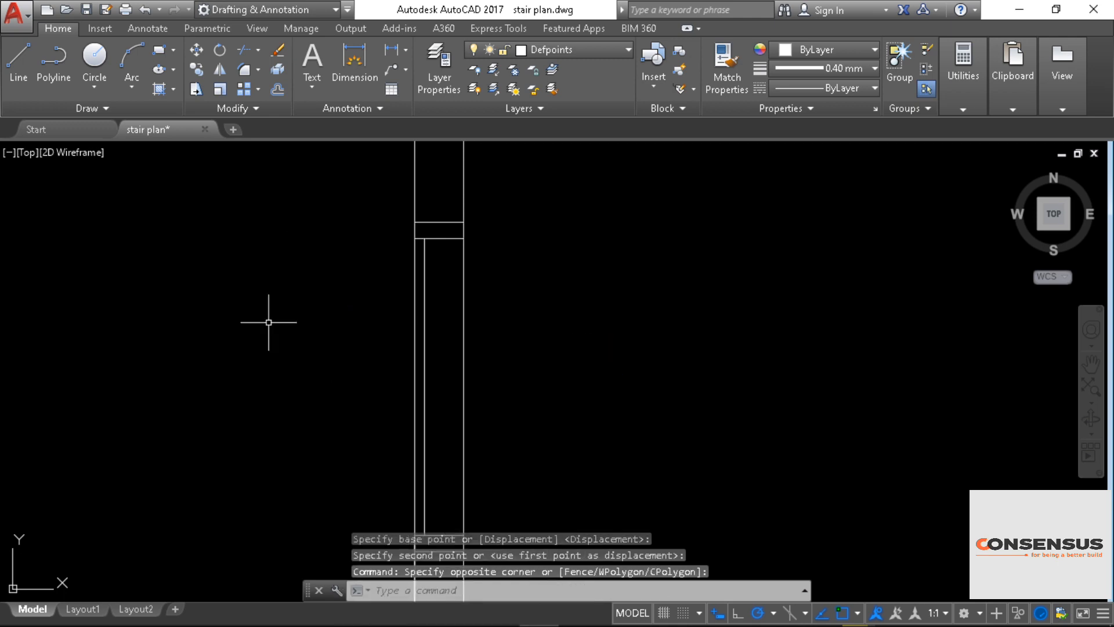
Step: Mirror the window's vertical line about the wall's centre line to the inner face, keeping the source line
click(220, 69)
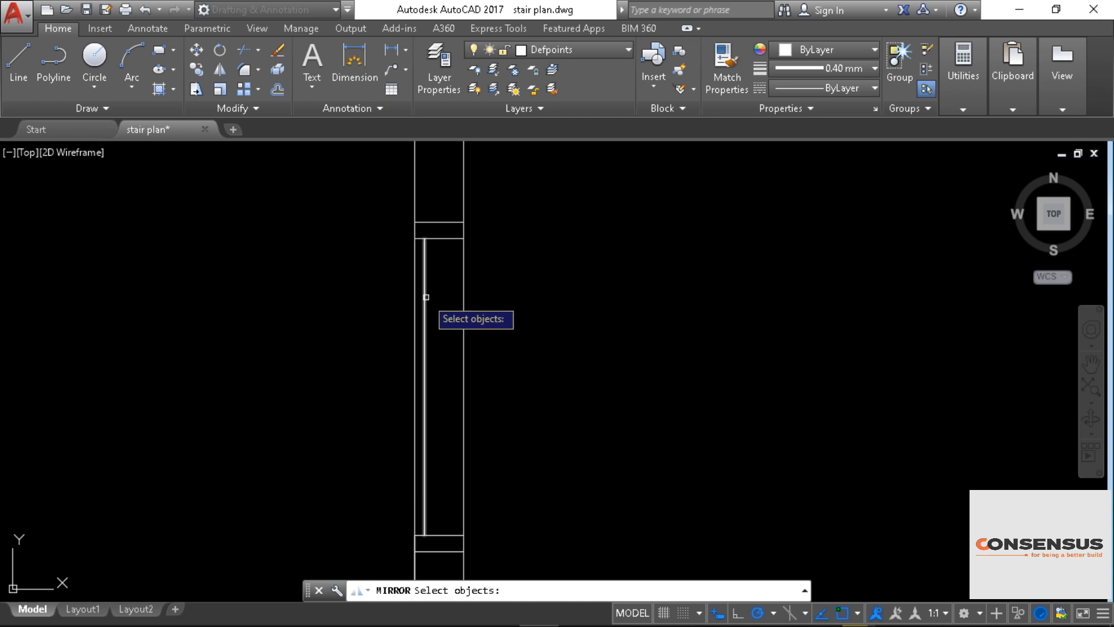
click(426, 297)
key(Return)
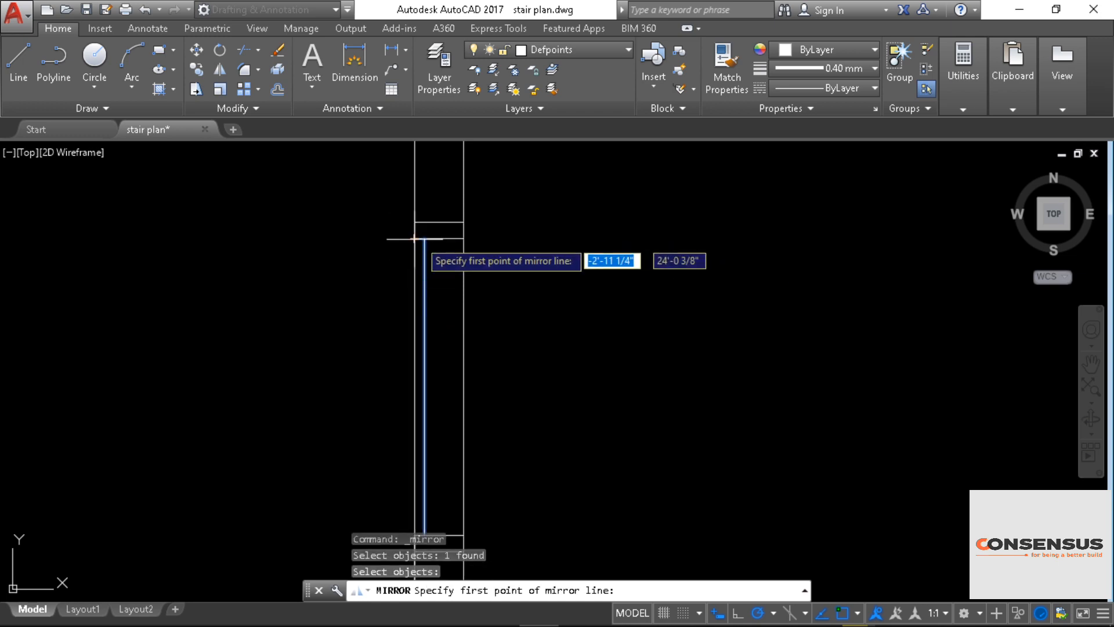
click(438, 239)
scroll(515, 492, down, 3)
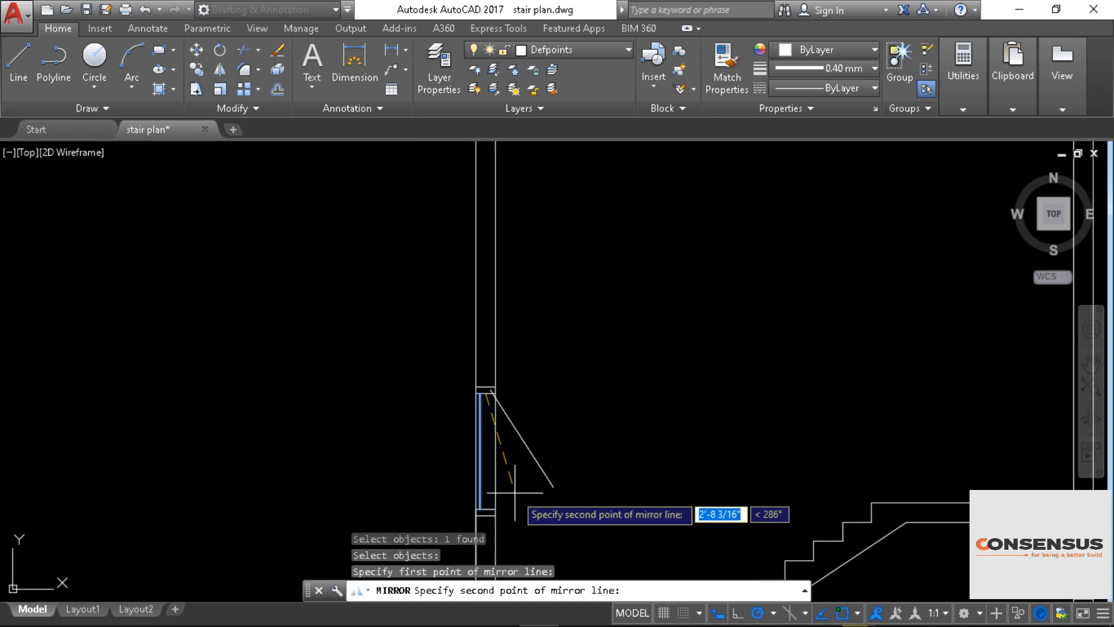
middle_drag(515, 492, 488, 385)
click(459, 459)
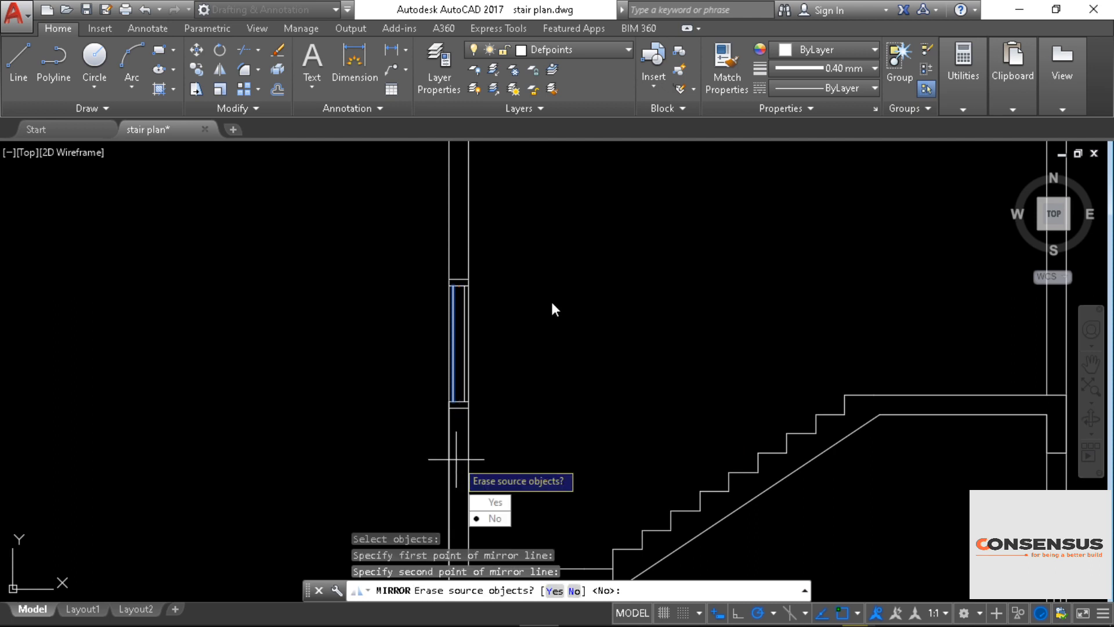
click(490, 514)
Step: Trim the inner horizontal line at each end of the window between its two vertical lines
middle_drag(472, 236, 502, 227)
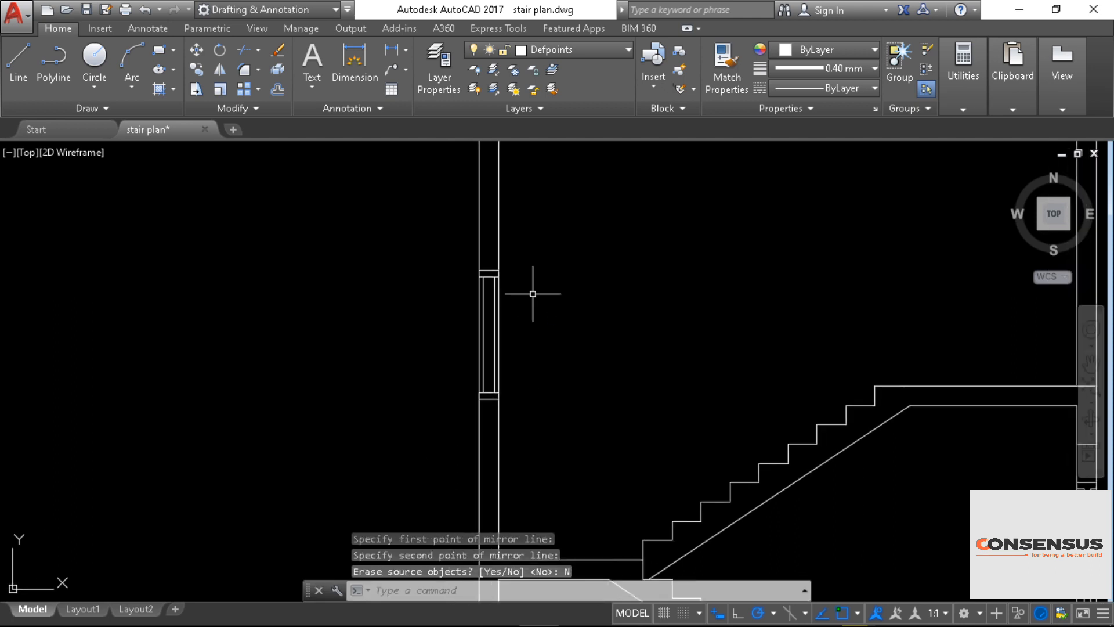
key(Return)
key(Return)
scroll(533, 293, up, 1)
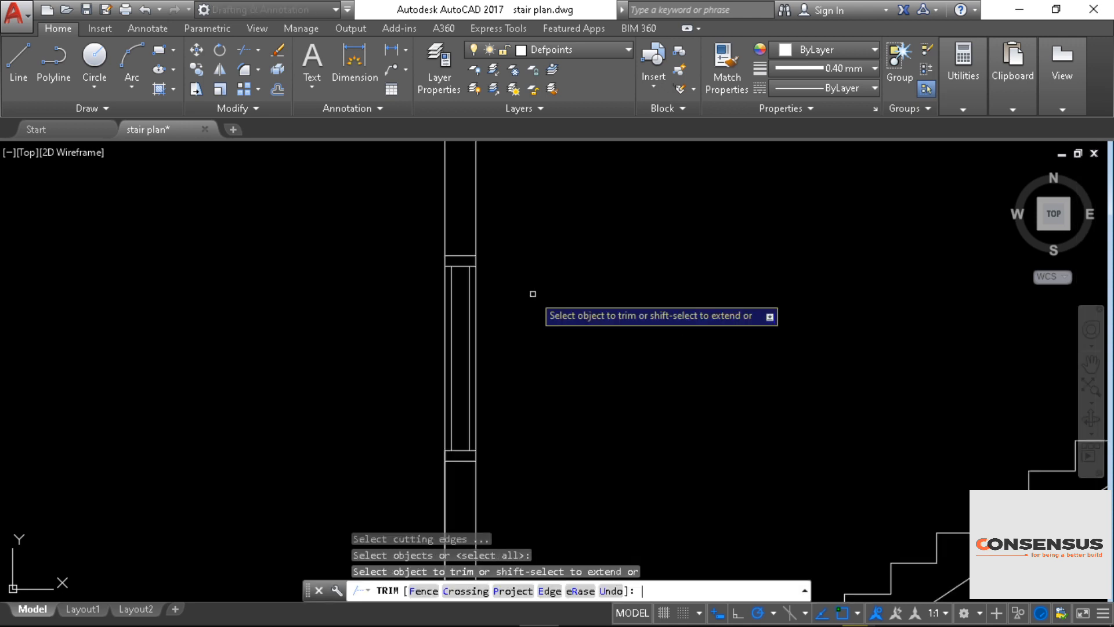
scroll(570, 372, up, 1)
scroll(569, 372, up, 1)
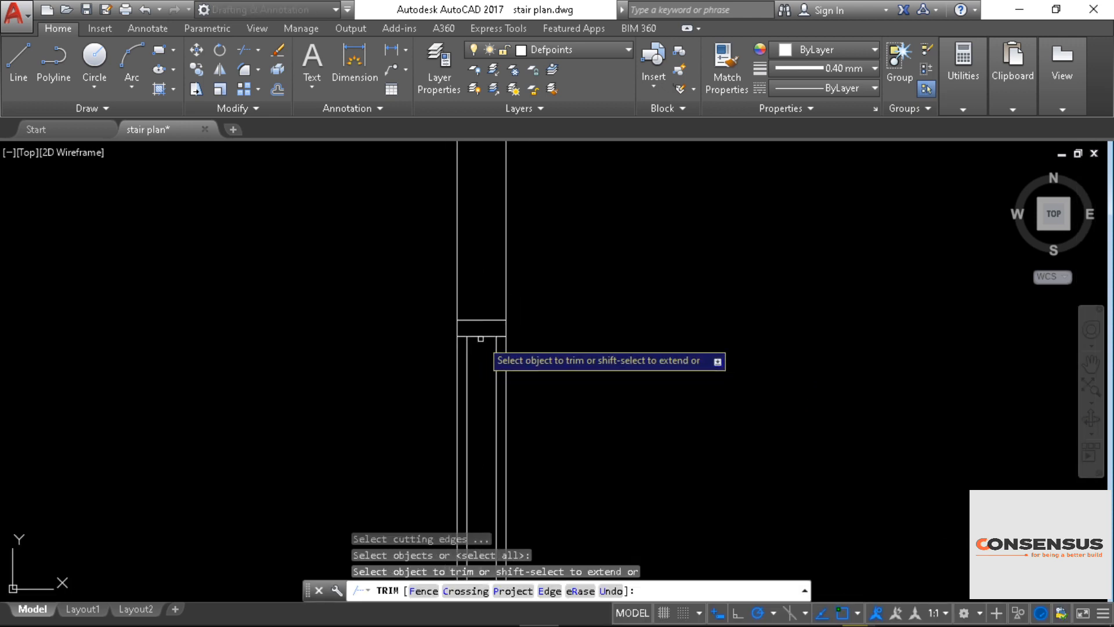
click(484, 334)
scroll(615, 418, down, 2)
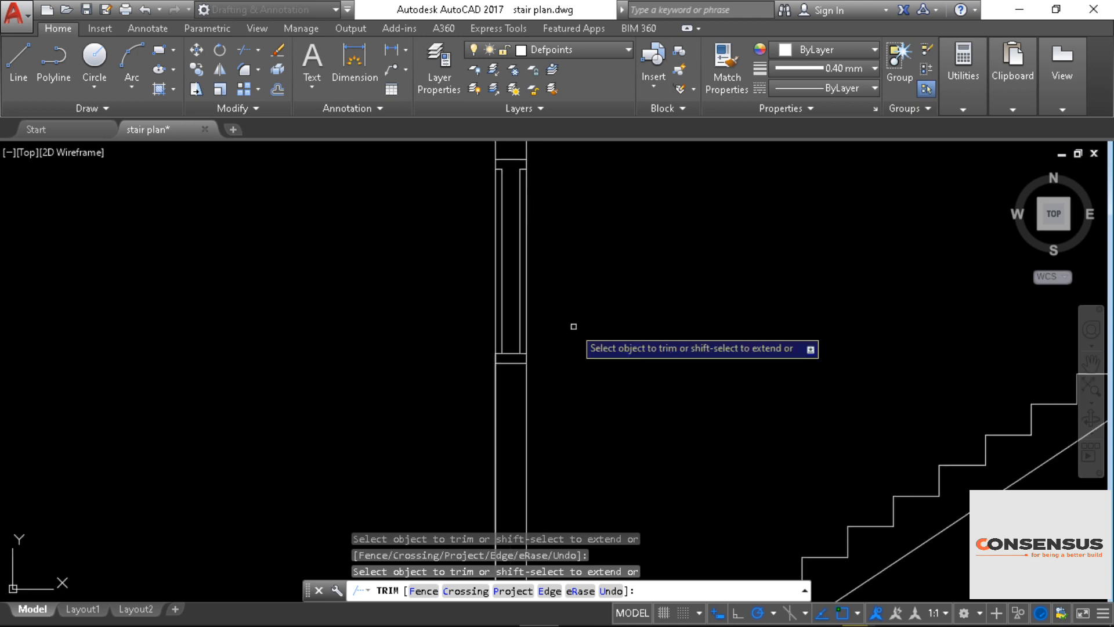
scroll(465, 331, up, 2)
click(473, 333)
scroll(614, 298, down, 2)
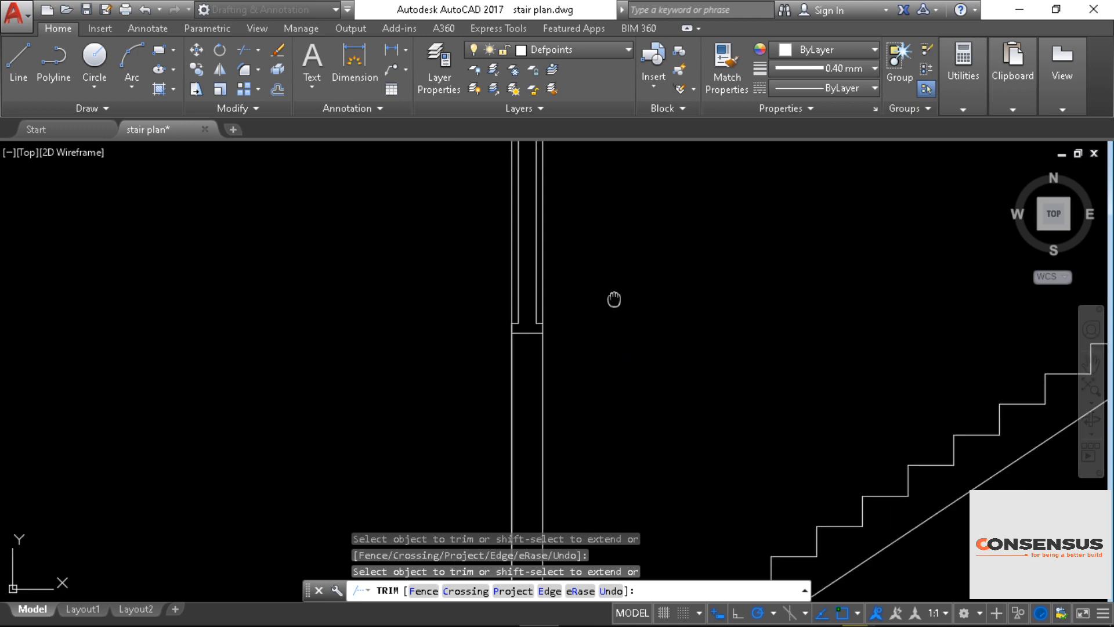
middle_drag(614, 298, 586, 418)
scroll(598, 263, down, 2)
middle_drag(637, 284, 461, 253)
right_click(604, 233)
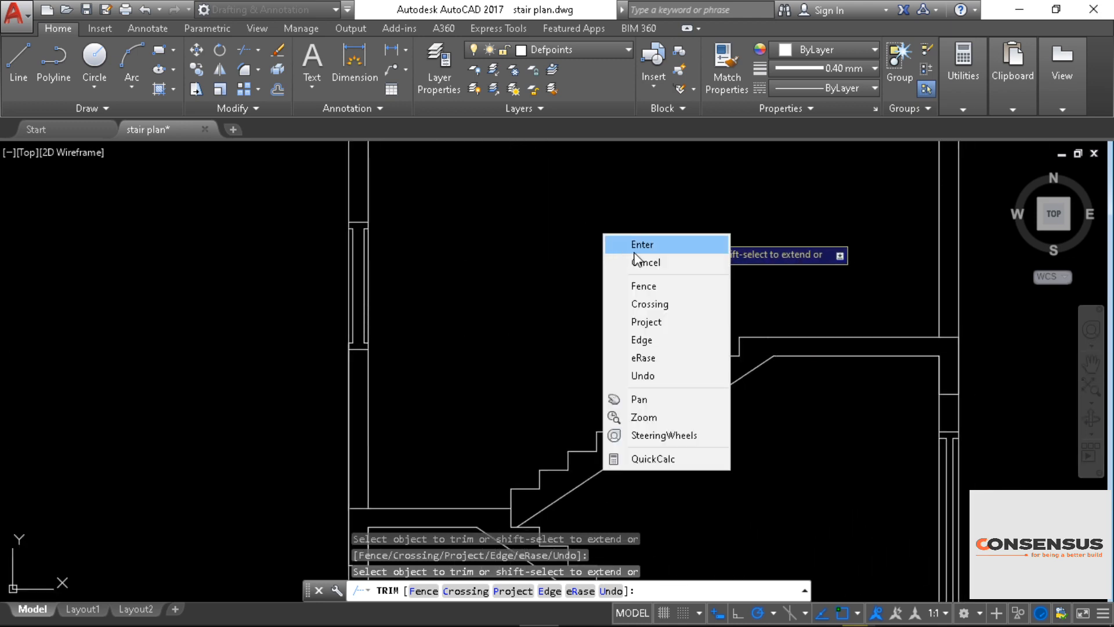
click(626, 242)
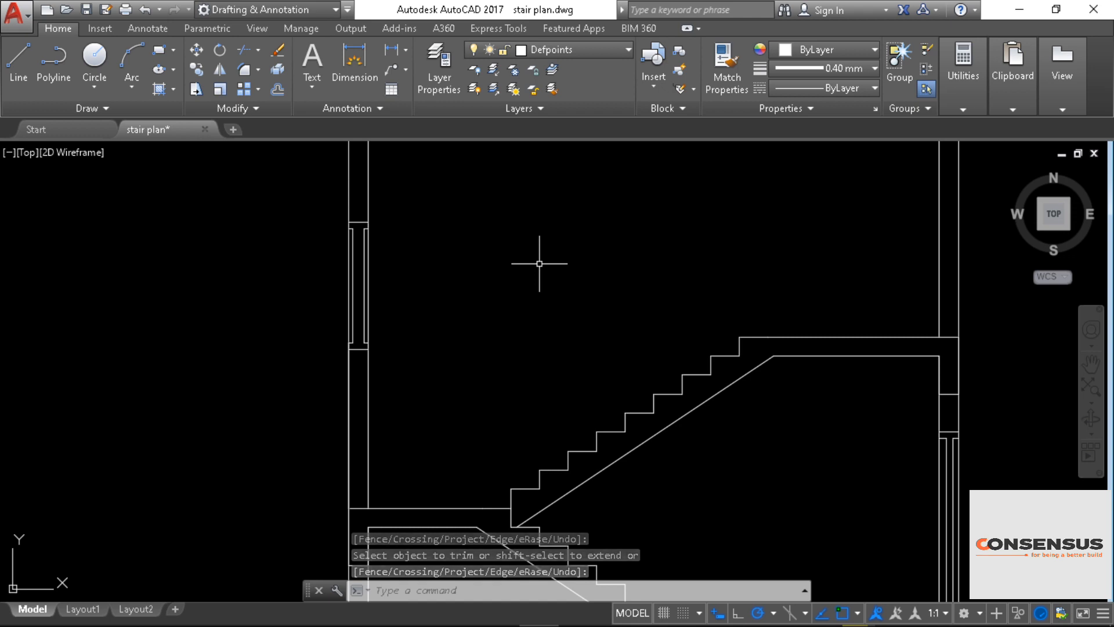
Step: Draw a 20' vertical line up from ground level just outside the door-side wall, continuing it horizontally across and past both walls
scroll(539, 264, down, 1)
middle_drag(868, 378, 869, 283)
click(8, 73)
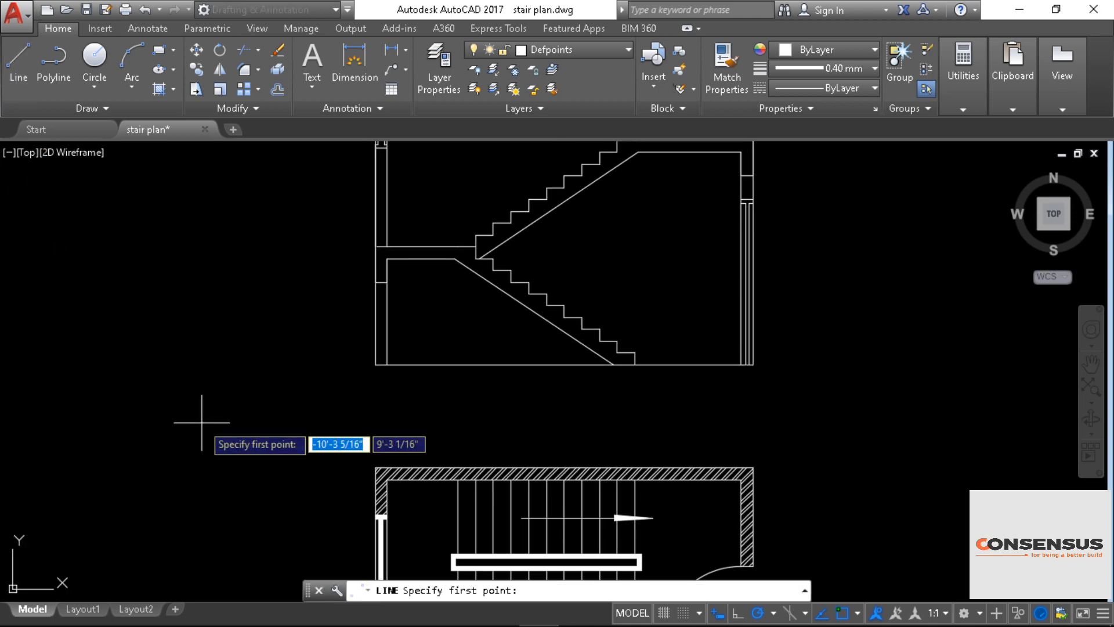
middle_drag(186, 428, 126, 430)
scroll(706, 393, up, 2)
mouse_move(706, 393)
middle_down()
mouse_move(708, 458)
mouse_move(699, 444)
middle_up()
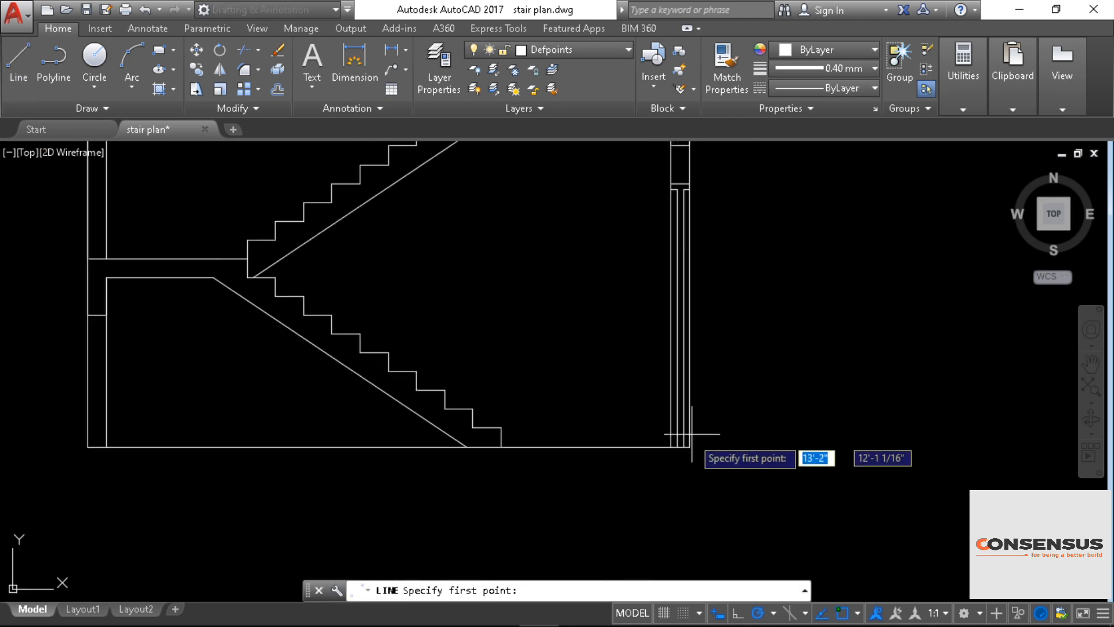
click(730, 447)
middle_drag(746, 298, 731, 452)
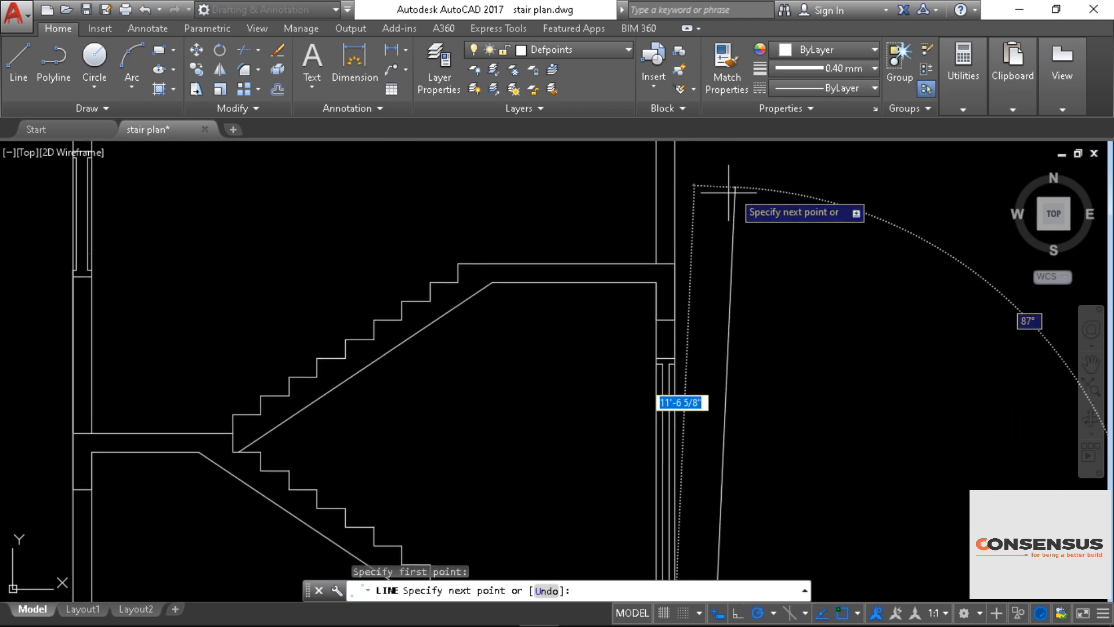
scroll(715, 201, down, 2)
middle_drag(721, 206, 719, 223)
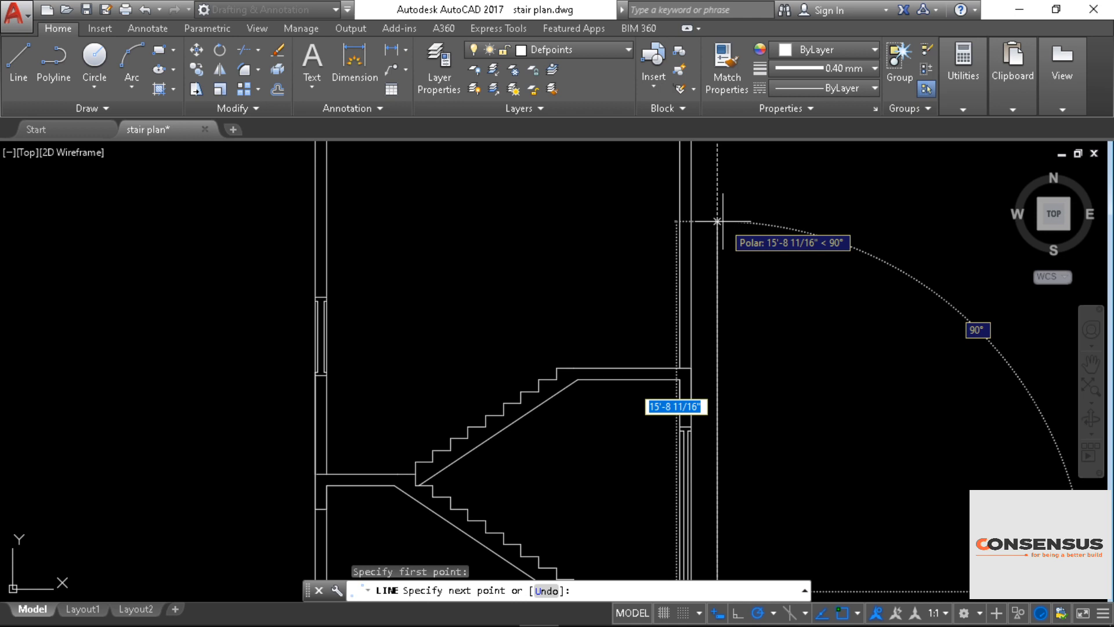
key(Down)
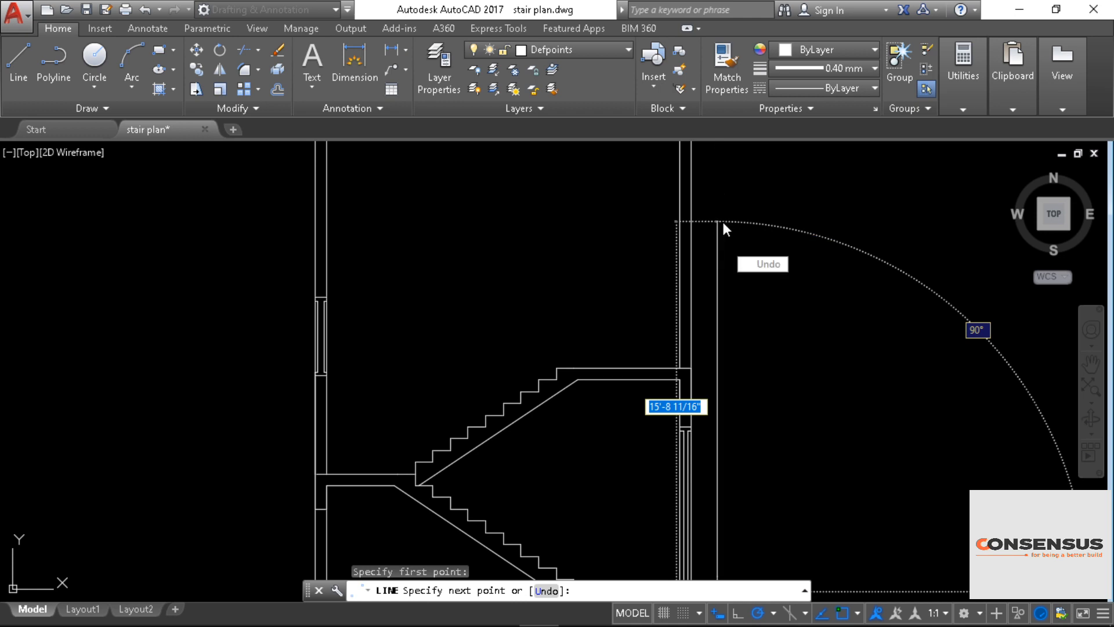
text(2)
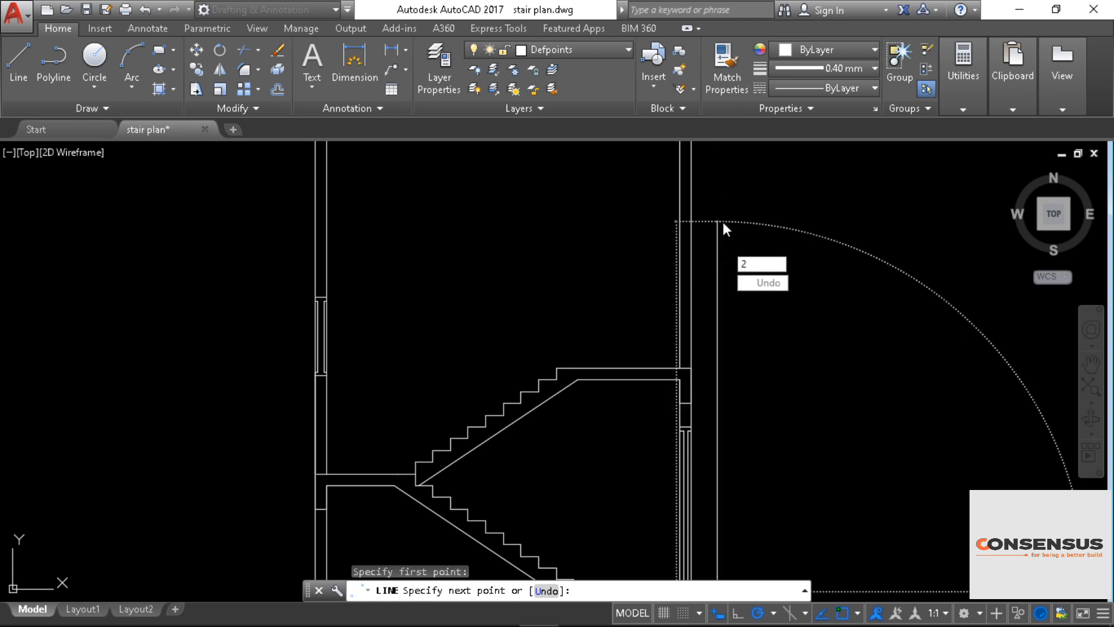
text(0')
key(Return)
scroll(667, 240, down, 2)
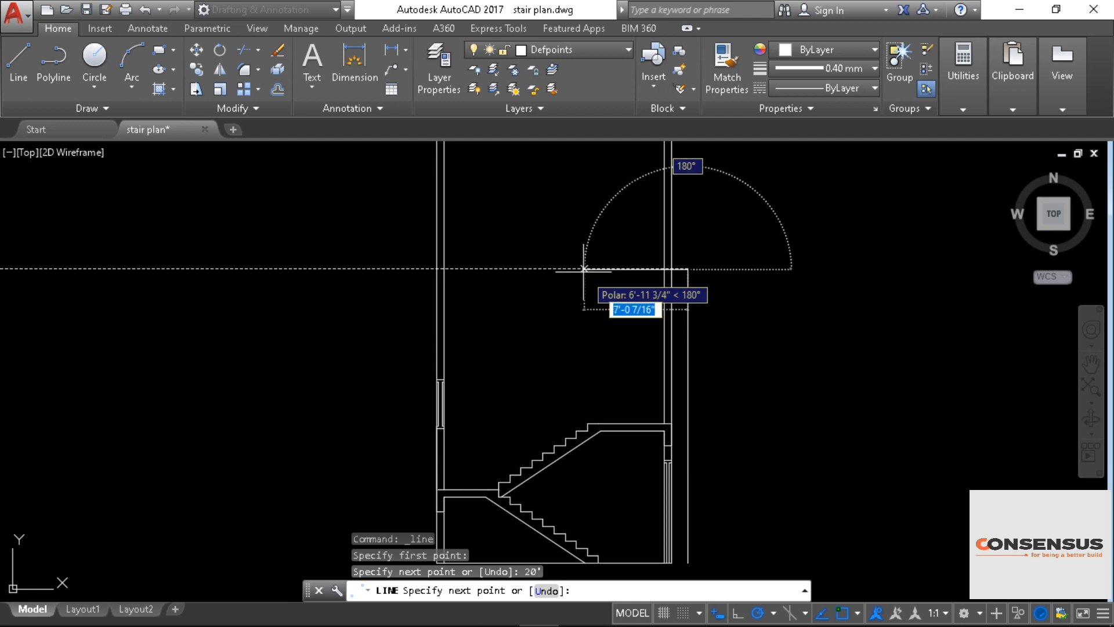
click(398, 269)
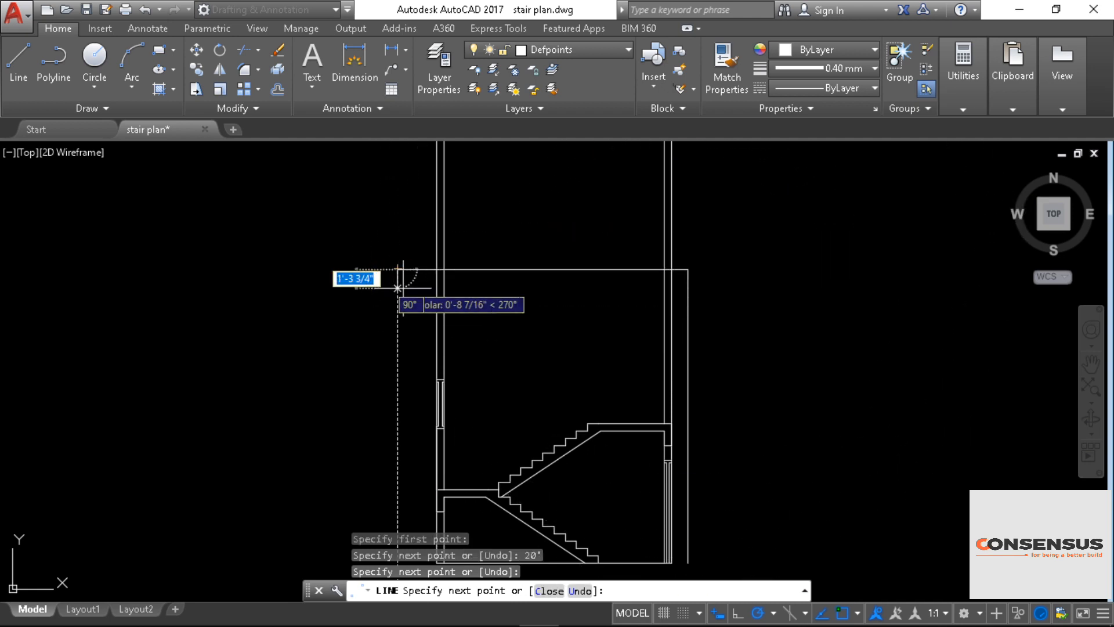
right_click(406, 292)
click(443, 301)
mouse_move(537, 301)
middle_down()
mouse_move(505, 372)
mouse_move(523, 289)
middle_up()
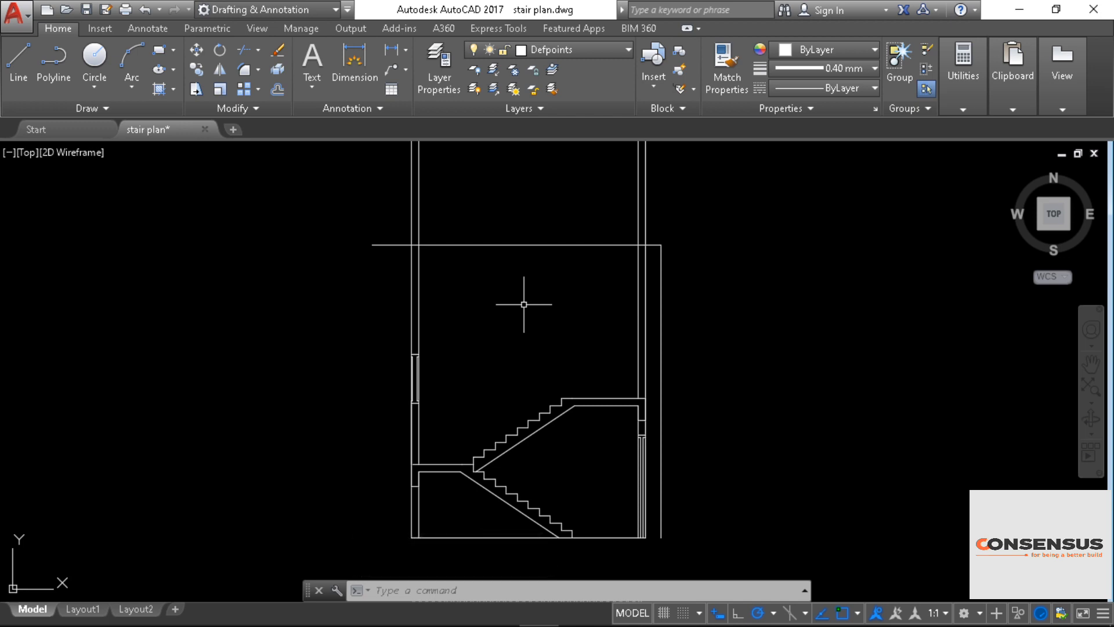
middle_drag(523, 304, 540, 393)
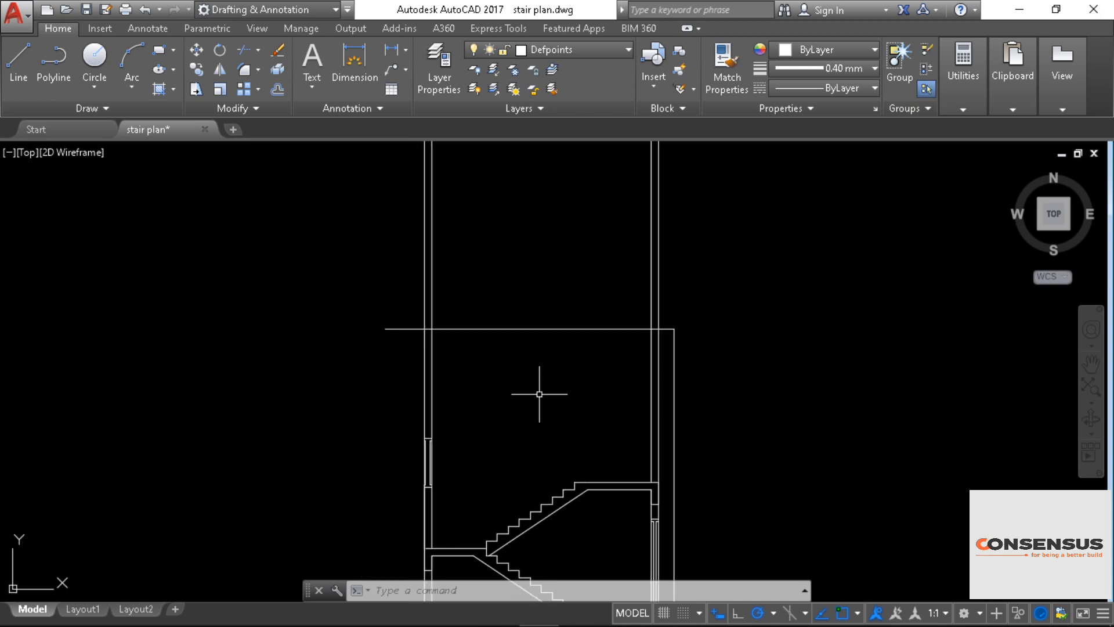
key(Return)
scroll(538, 394, up, 2)
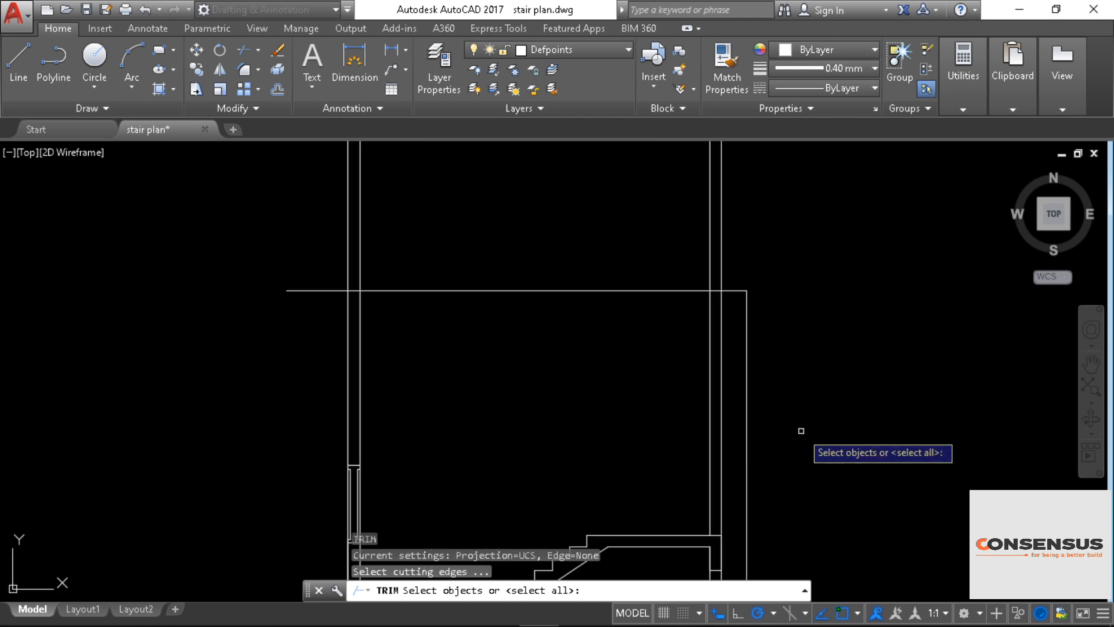
click(764, 205)
click(530, 249)
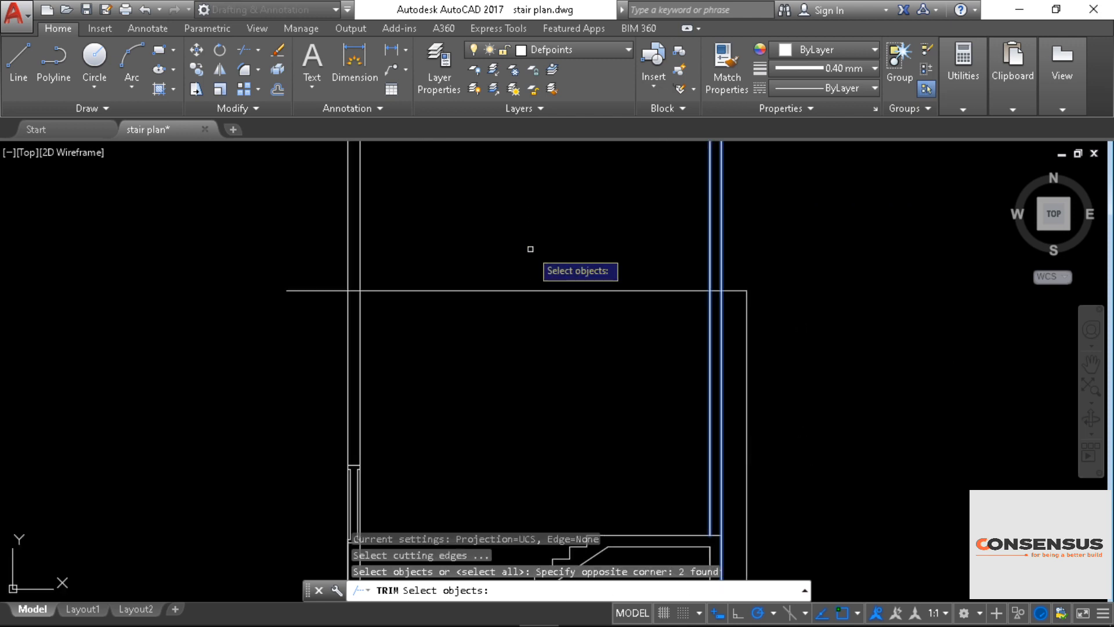
key(Escape)
Step: Trim away the lines of both side walls that extend above the horizontal line at 20' height
text(tr)
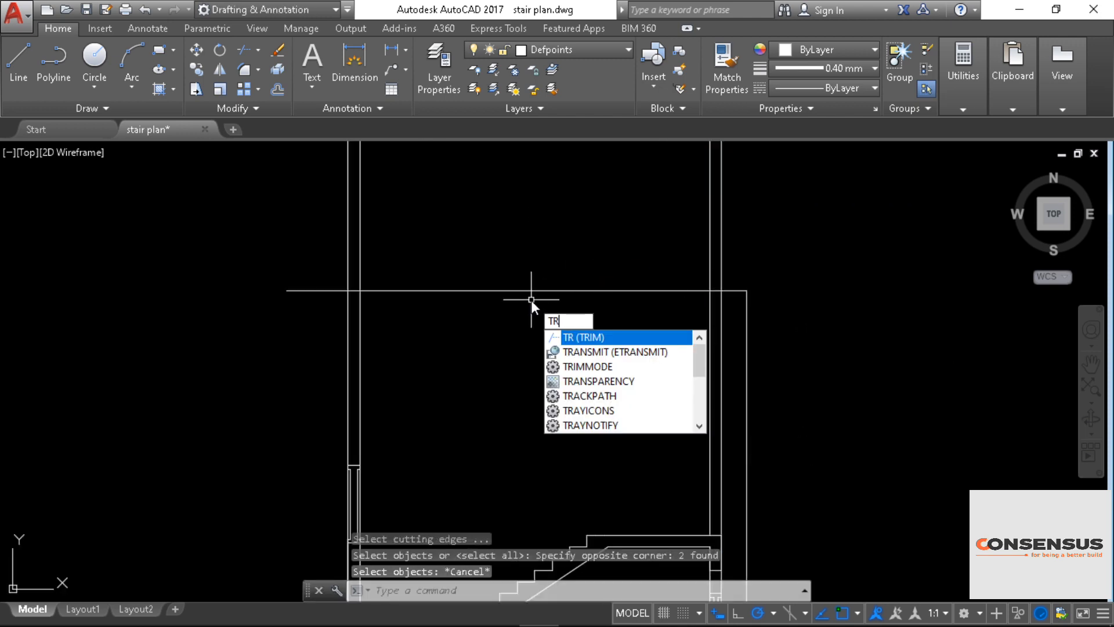
key(Return)
key(Return)
click(757, 205)
click(581, 244)
middle_drag(453, 214, 615, 267)
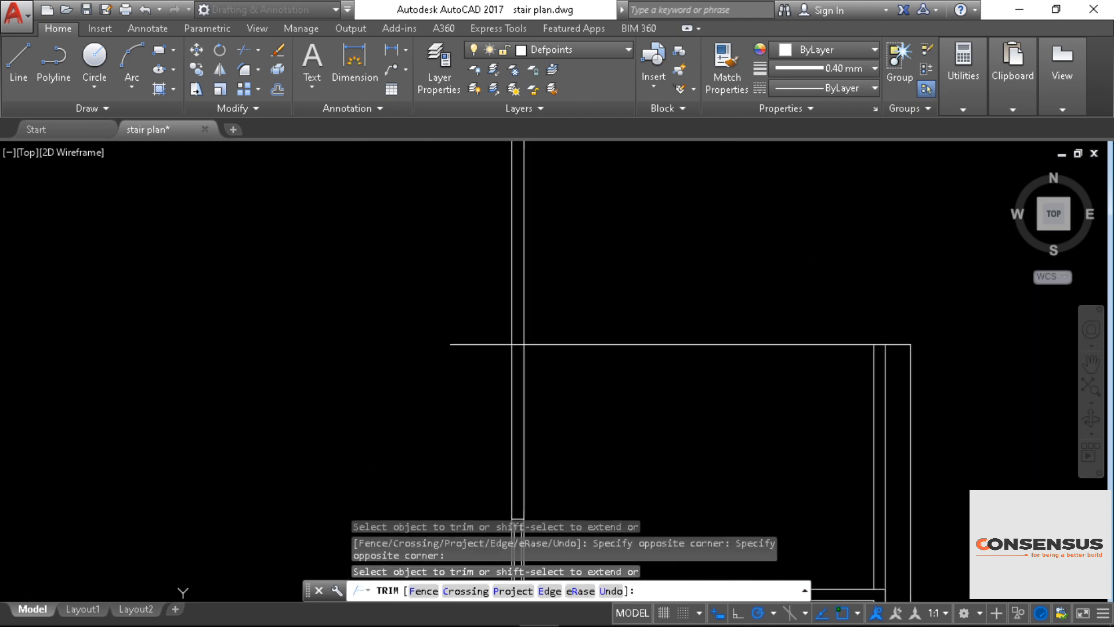
click(546, 214)
click(400, 275)
scroll(428, 313, down, 2)
middle_drag(428, 314, 280, 196)
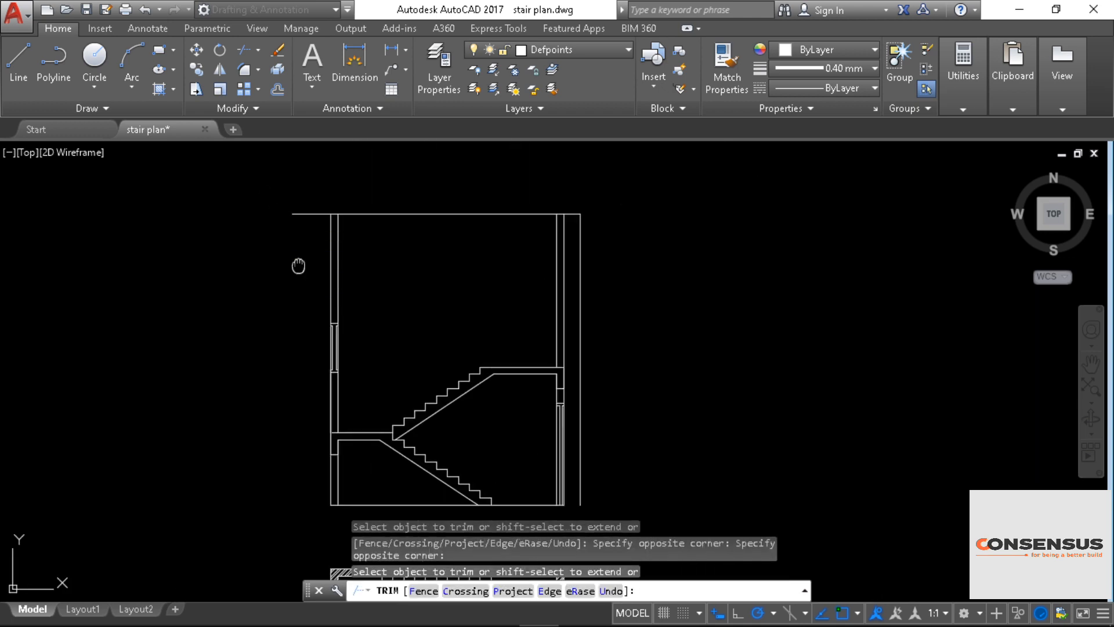
mouse_move(552, 326)
middle_down()
mouse_move(553, 358)
mouse_move(537, 287)
middle_up()
right_click(537, 288)
click(537, 289)
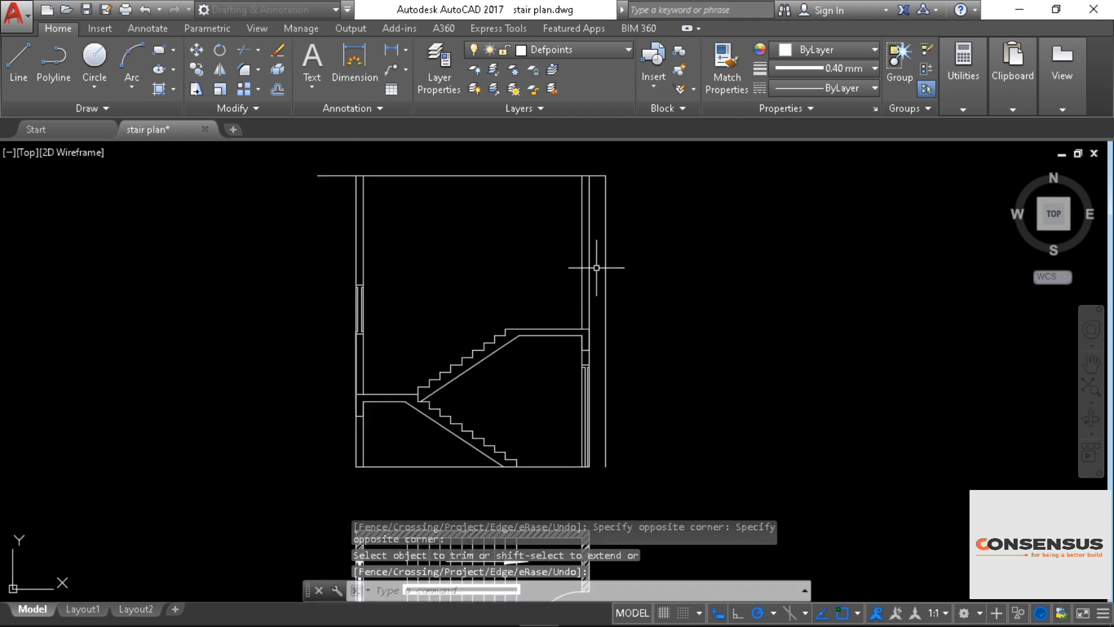
Step: Delete the 20' vertical reference line standing outside the door-side wall
click(617, 256)
key(Delete)
scroll(644, 238, down, 1)
mouse_move(644, 239)
middle_down()
mouse_move(588, 360)
mouse_move(549, 411)
middle_up()
scroll(544, 378, up, 2)
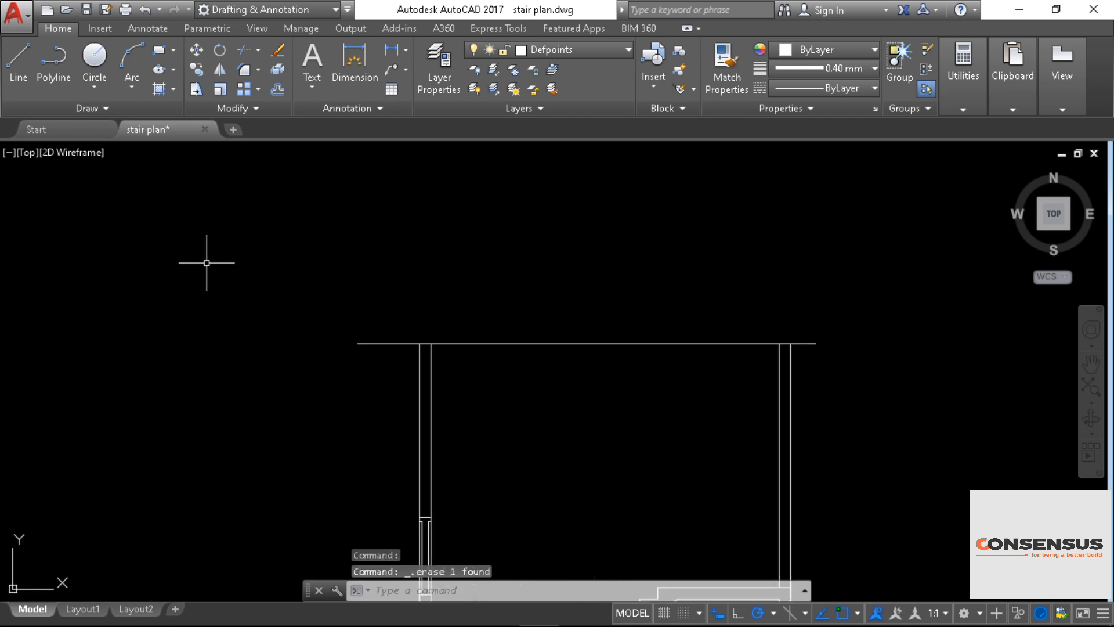
Step: Offset the horizontal line on top of the walls 5" upward to form the roof slab
click(278, 90)
middle_drag(482, 297, 430, 260)
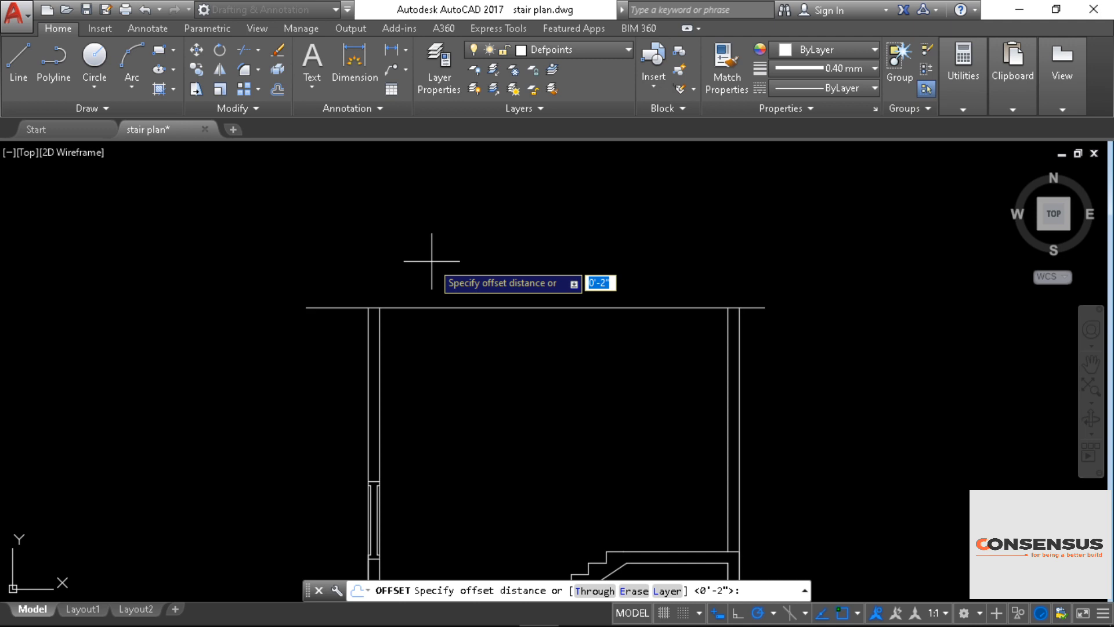
text(5")
key(Return)
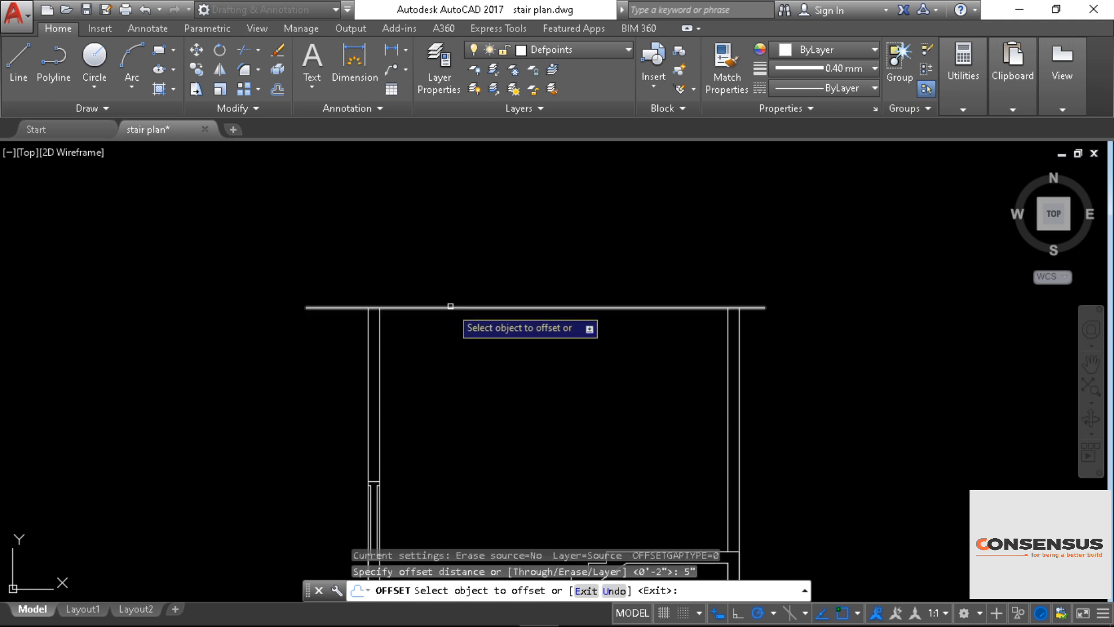
click(447, 304)
click(451, 247)
right_click(436, 195)
click(477, 223)
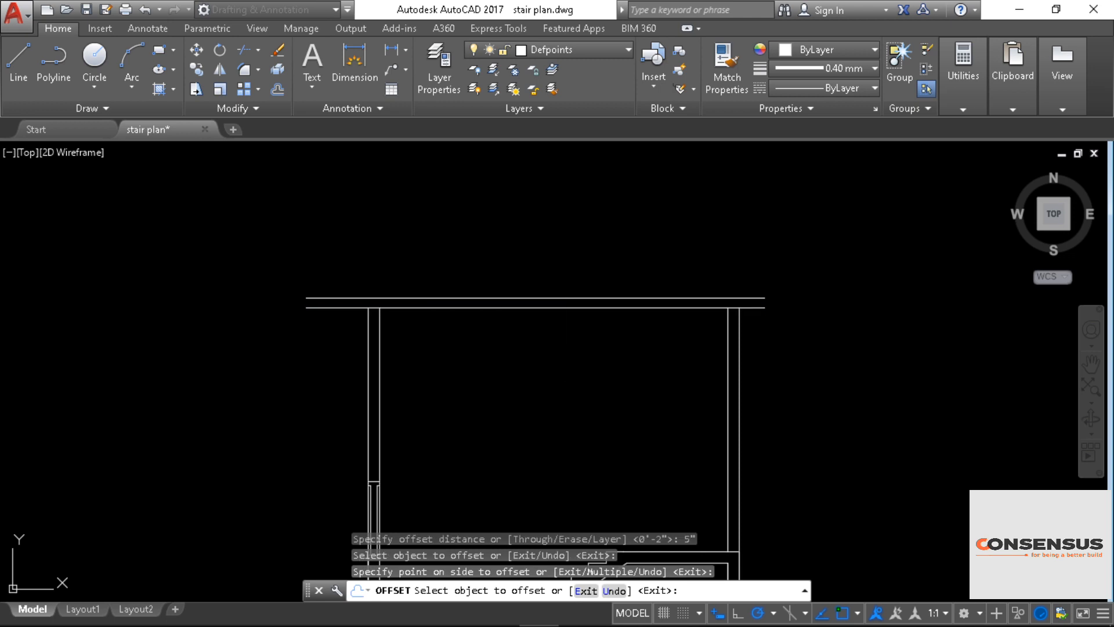
Step: Draw a short vertical line between the two slab lines in the overhang just outside the window-side wall
mouse_move(395, 247)
middle_down()
mouse_move(443, 222)
mouse_move(426, 207)
mouse_move(459, 218)
middle_up()
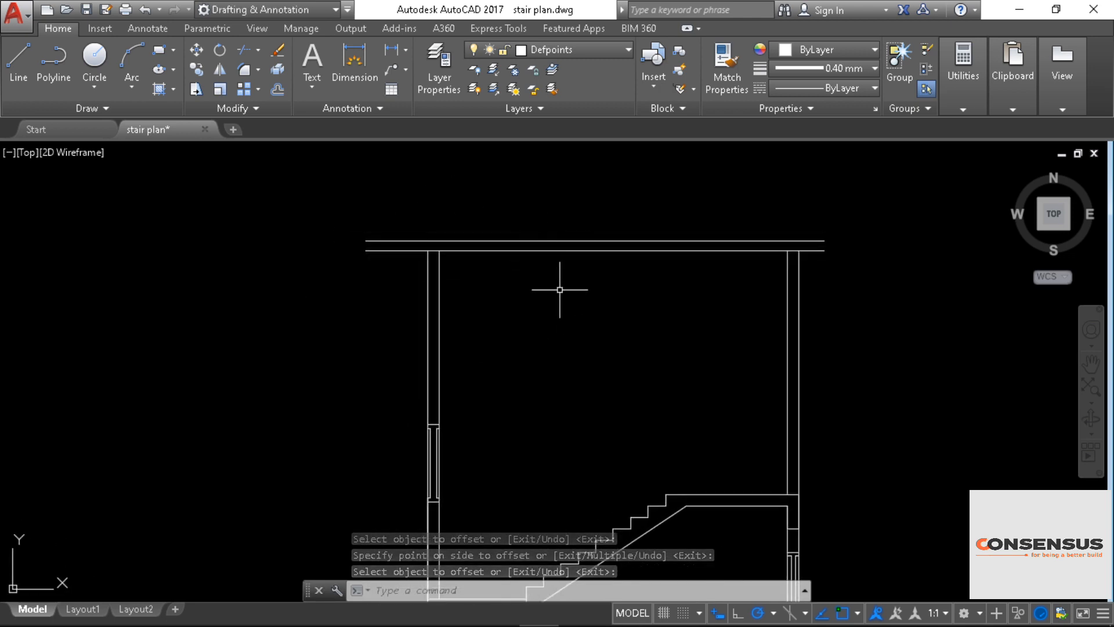
middle_drag(584, 343, 610, 388)
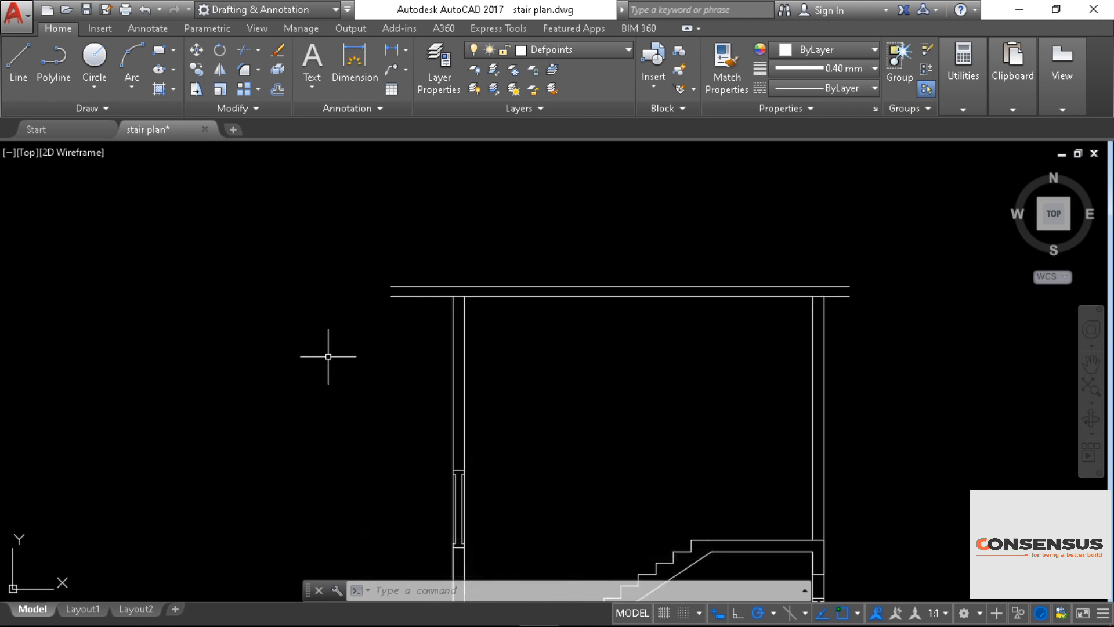
mouse_move(326, 356)
middle_down()
mouse_move(253, 428)
mouse_move(296, 391)
mouse_move(259, 302)
middle_up()
scroll(273, 398, up, 2)
scroll(297, 390, down, 2)
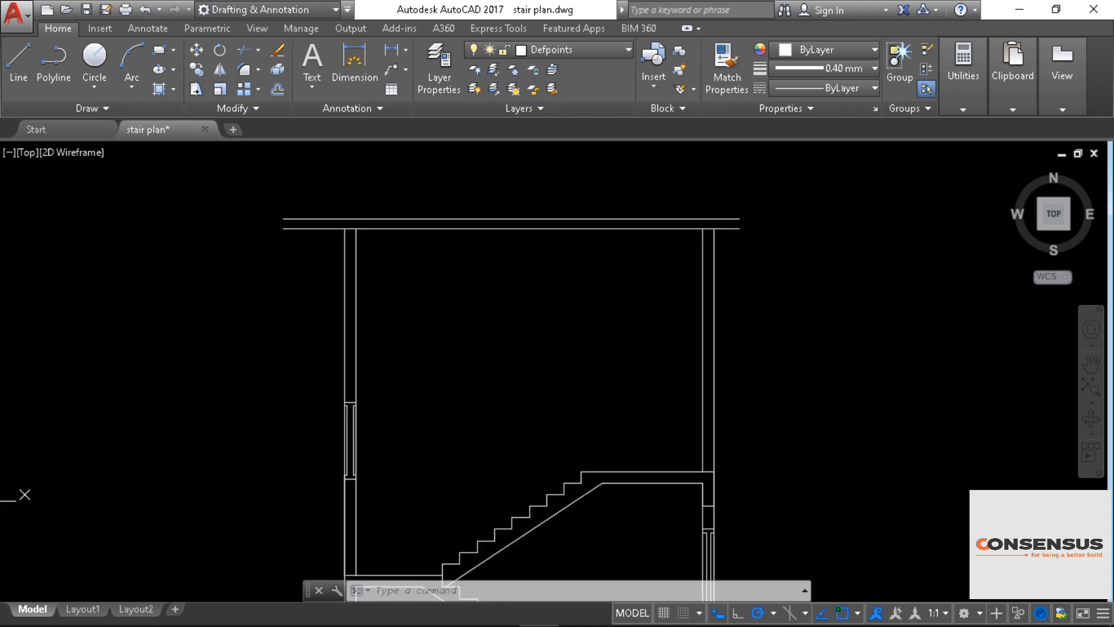
middle_drag(222, 241, 253, 269)
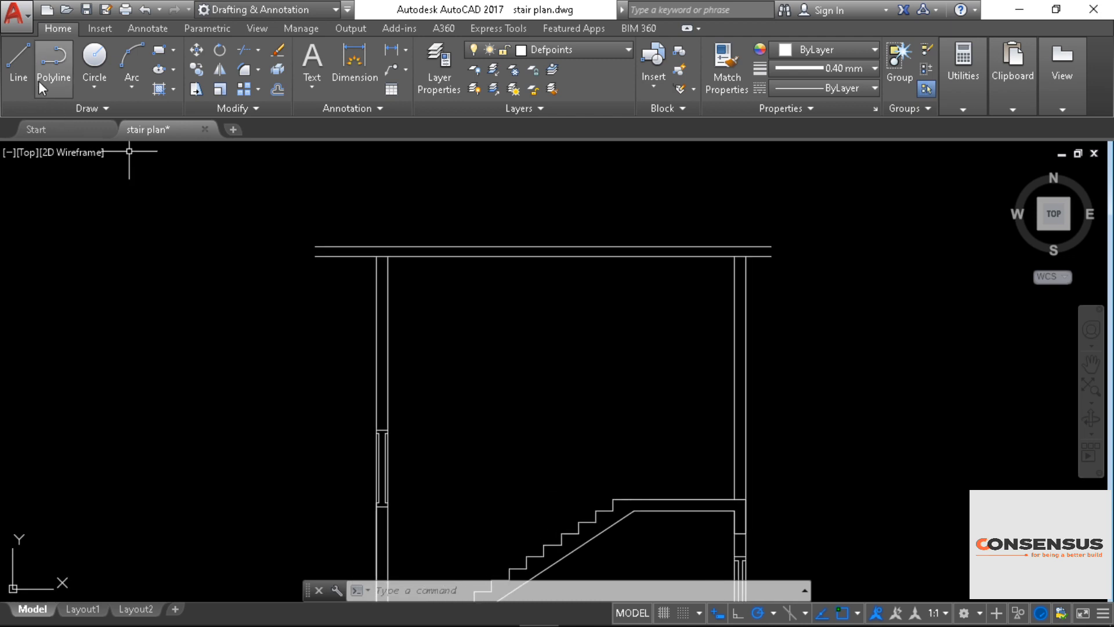
key(Return)
scroll(323, 303, up, 2)
middle_drag(323, 303, 331, 373)
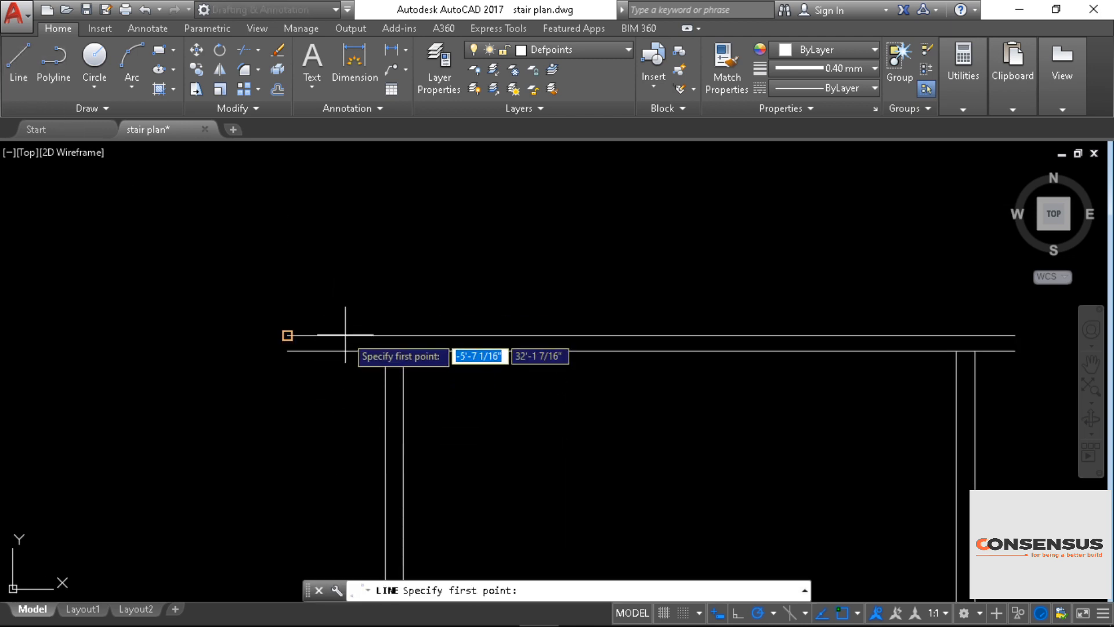
click(329, 351)
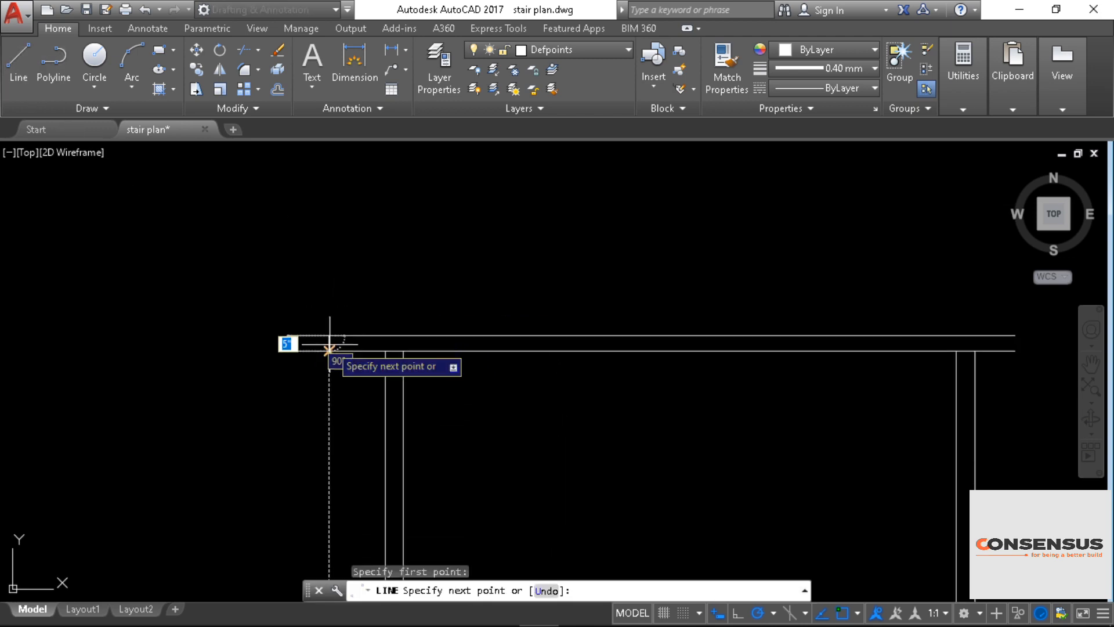
right_click(328, 380)
click(365, 391)
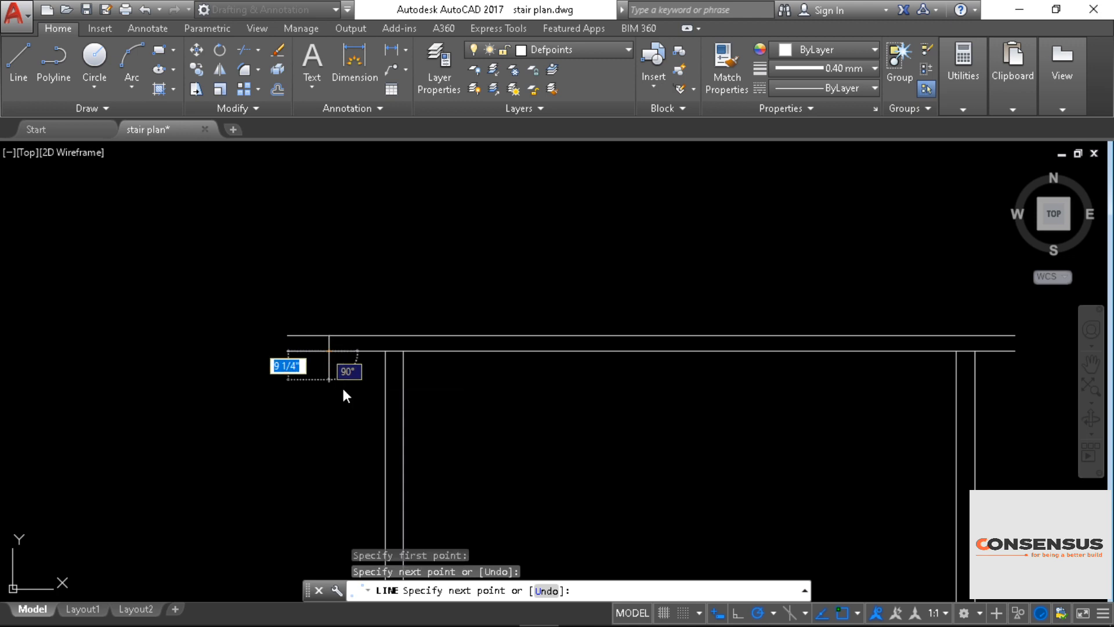
Step: Draw a vertical line crossing the roof slab inside the window-side wall, extending beyond both slab lines
key(Return)
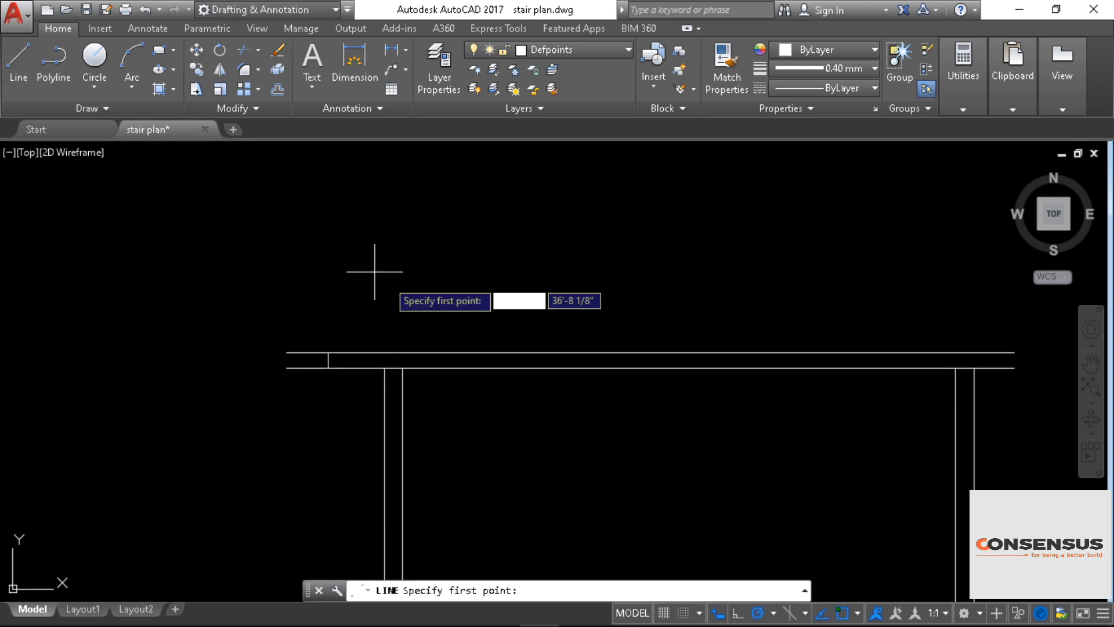
click(562, 325)
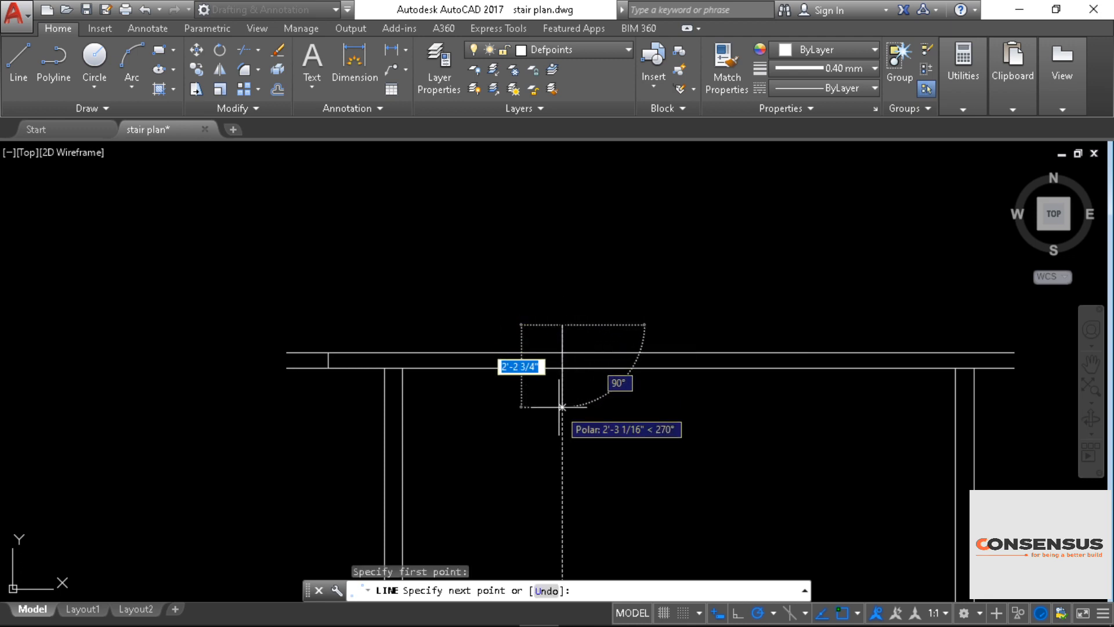
click(562, 393)
right_click(532, 395)
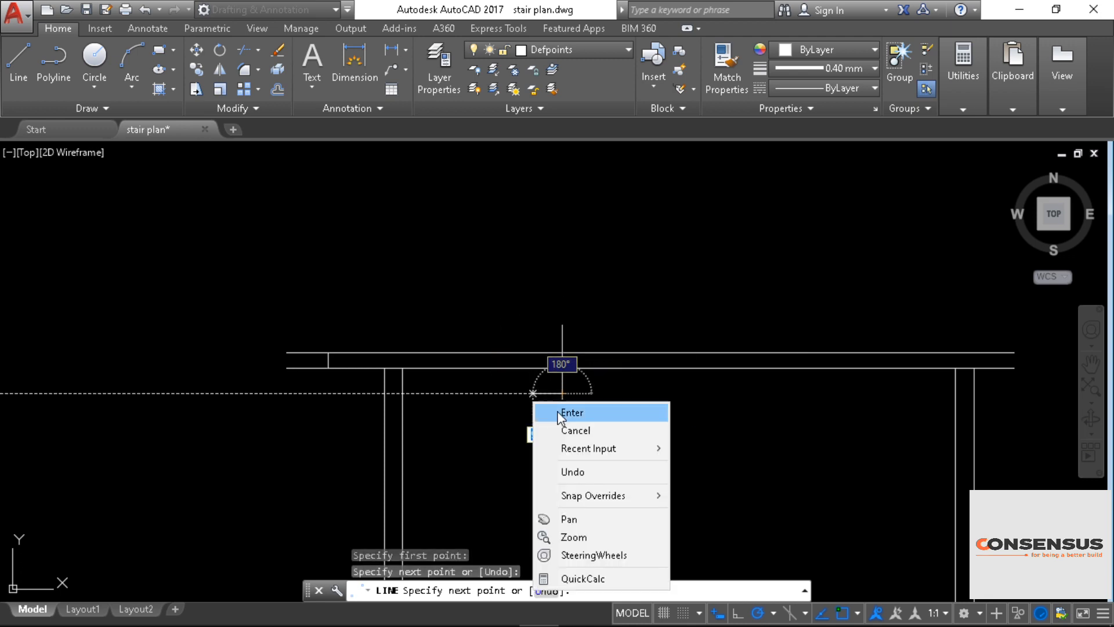
click(557, 411)
Step: Draw a rectangle about 1 1/2" square between the slab lines, with one side on the vertical crossing line
scroll(520, 383, up, 5)
middle_drag(519, 373, 415, 454)
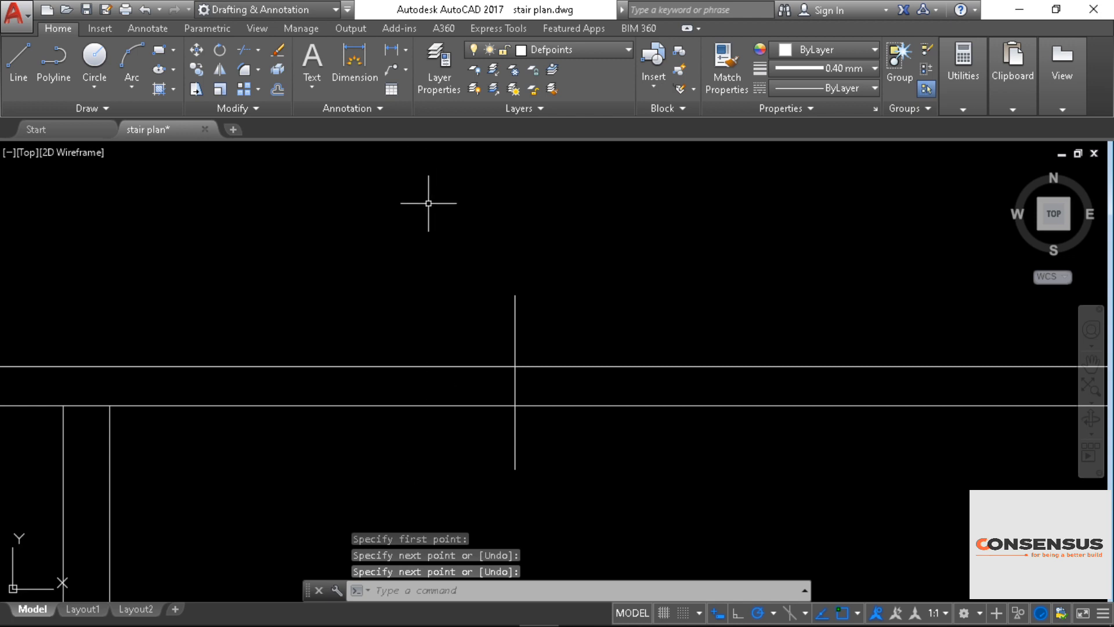
scroll(500, 265, up, 2)
middle_drag(499, 266, 399, 180)
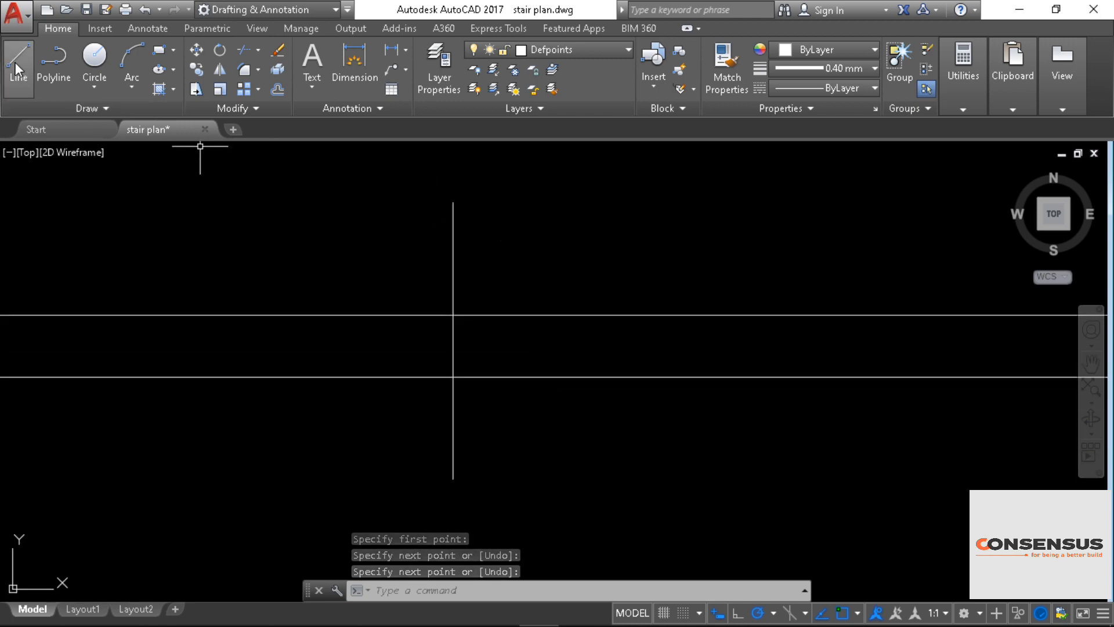
click(158, 50)
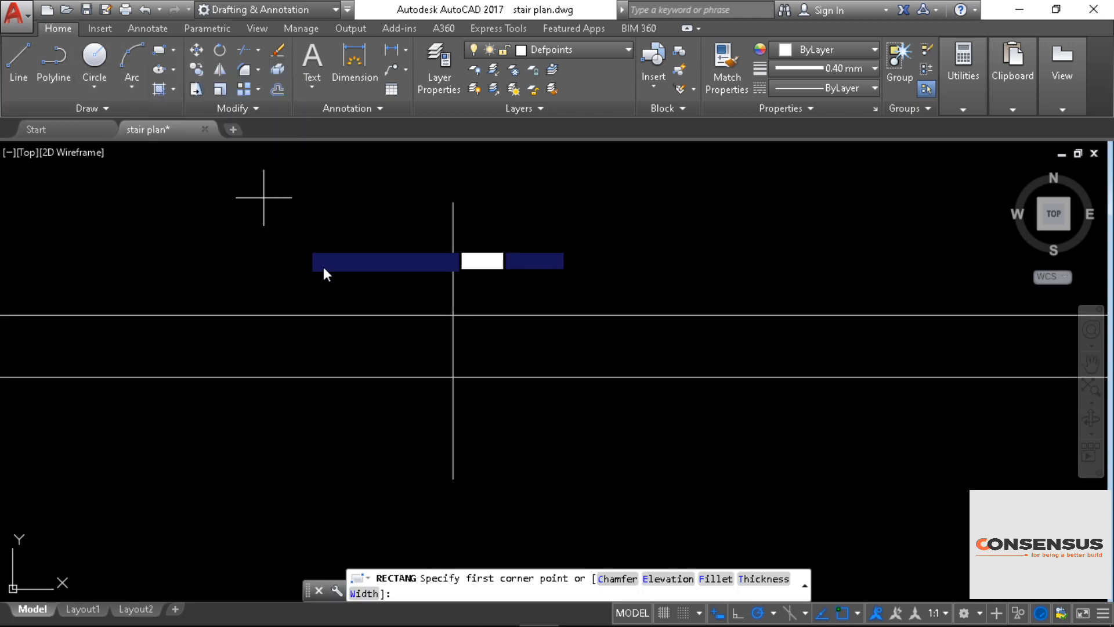
scroll(336, 266, up, 2)
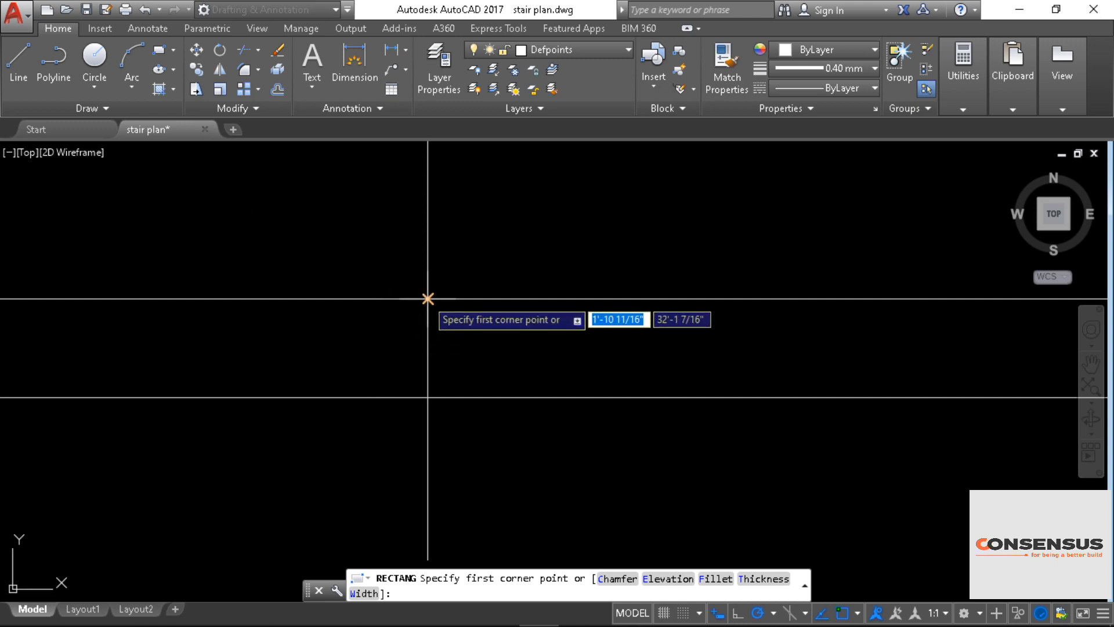
click(427, 328)
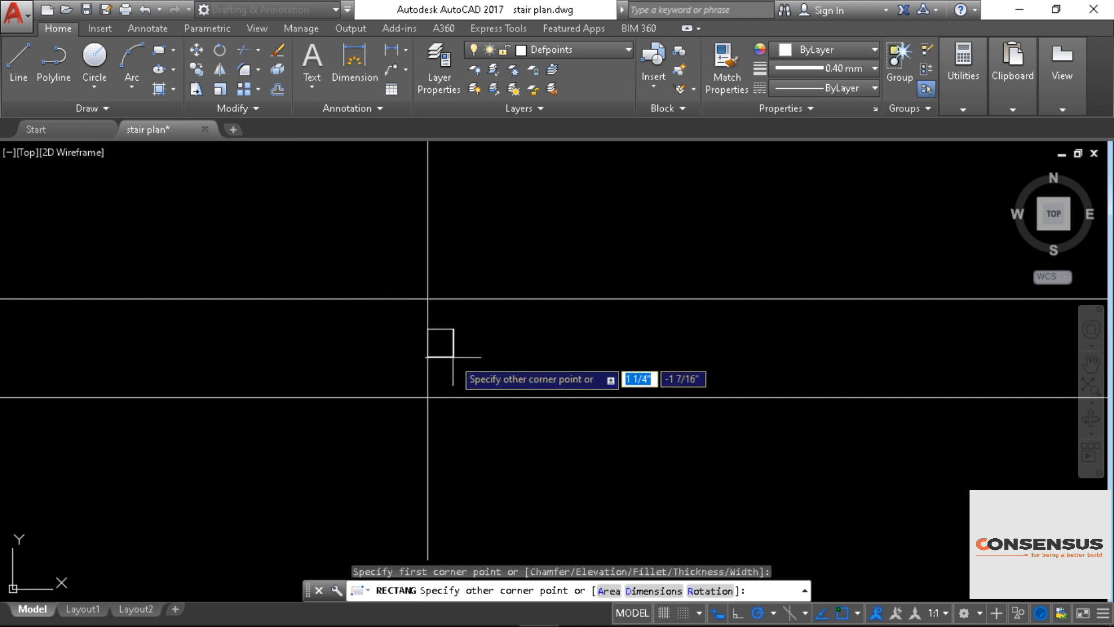
click(452, 359)
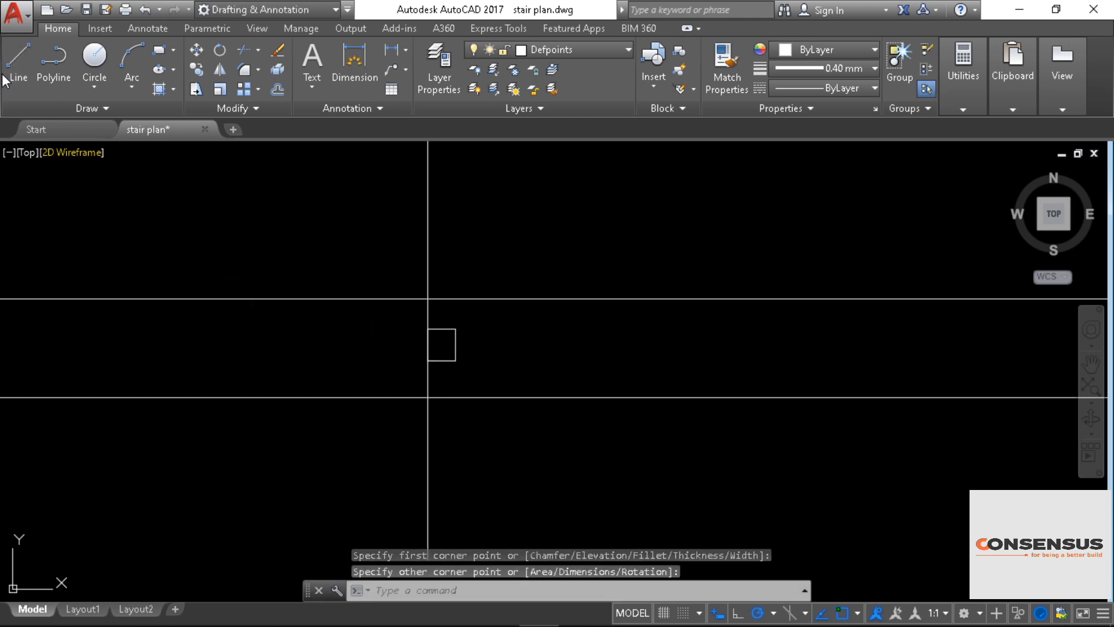
Step: Draw two diagonal lines joining the rectangle's corners on the vertical line to the midpoint of its opposite side
text(l)
key(Return)
scroll(304, 242, up, 2)
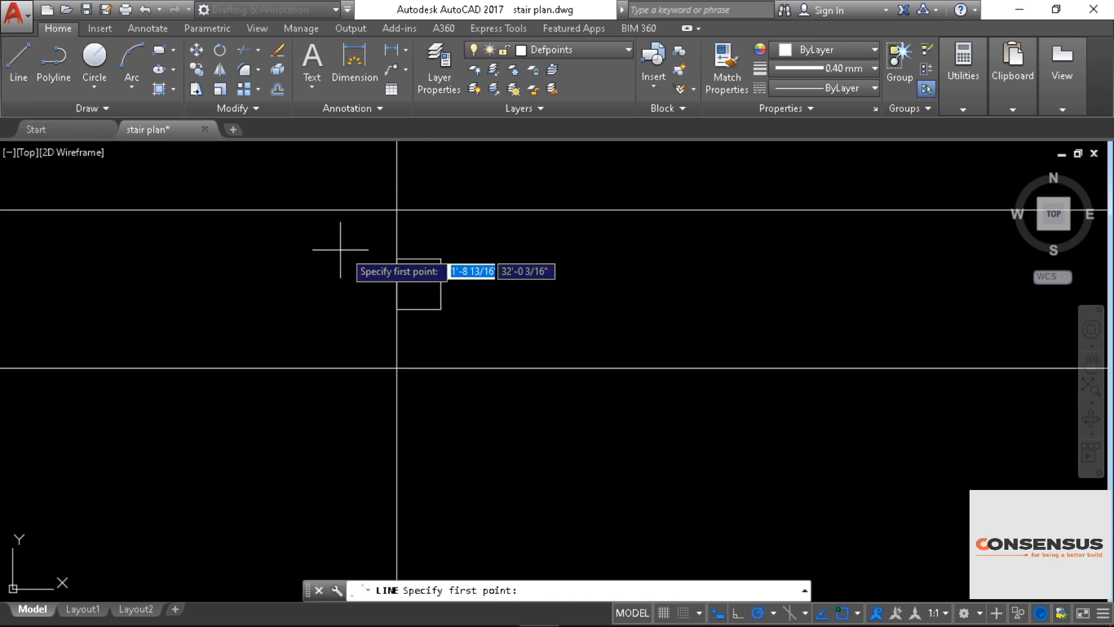
click(441, 284)
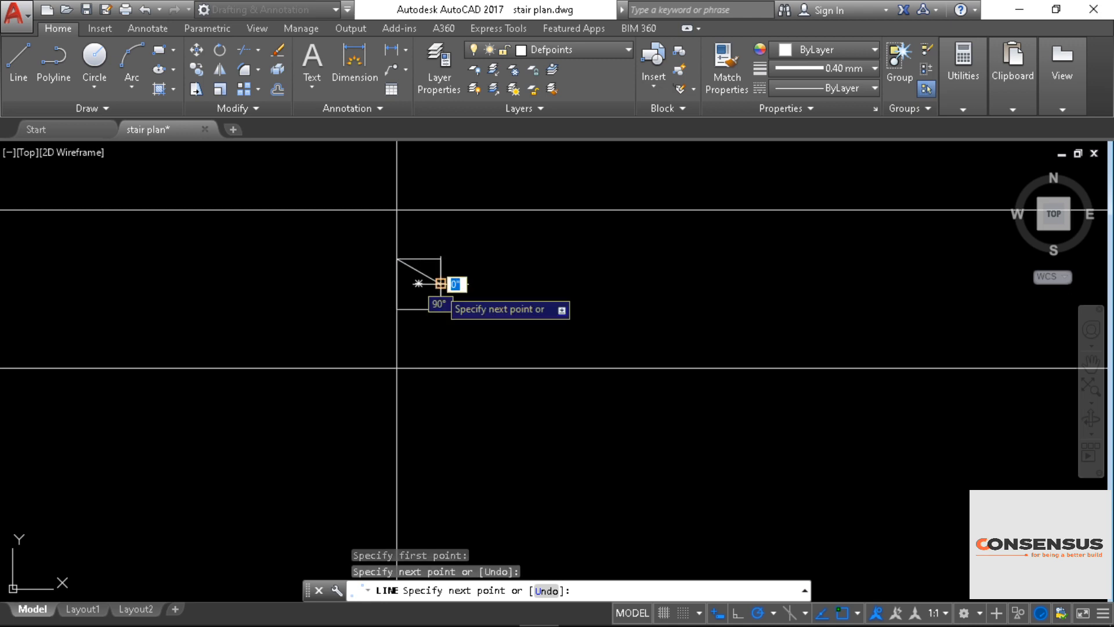
click(397, 308)
right_click(324, 280)
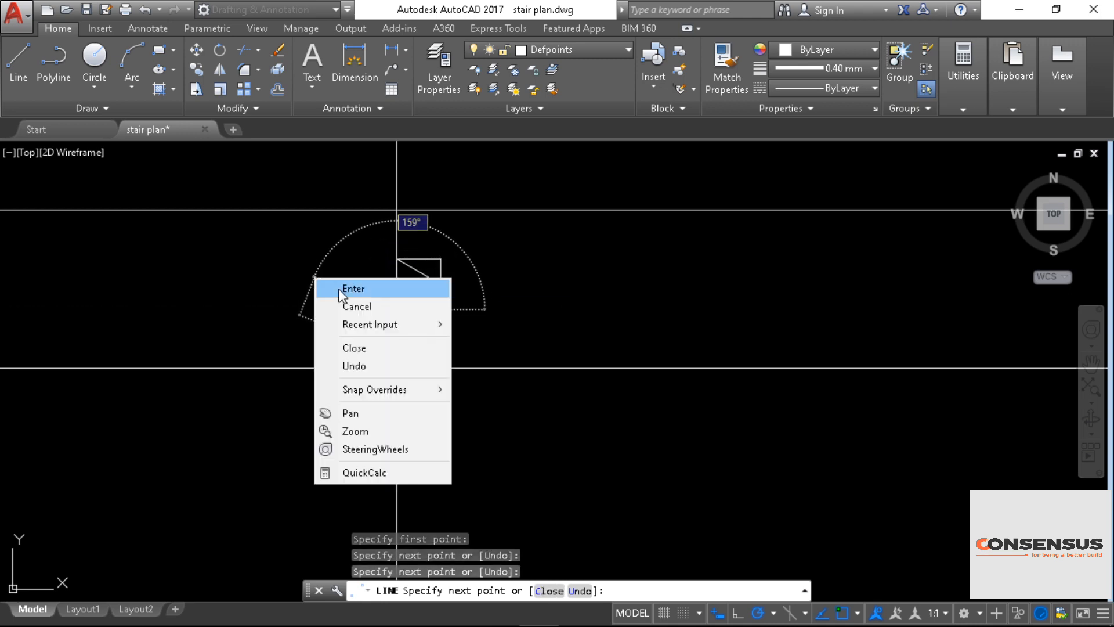
click(345, 290)
Step: Delete the small guide rectangle, keeping the two diagonal lines
click(441, 309)
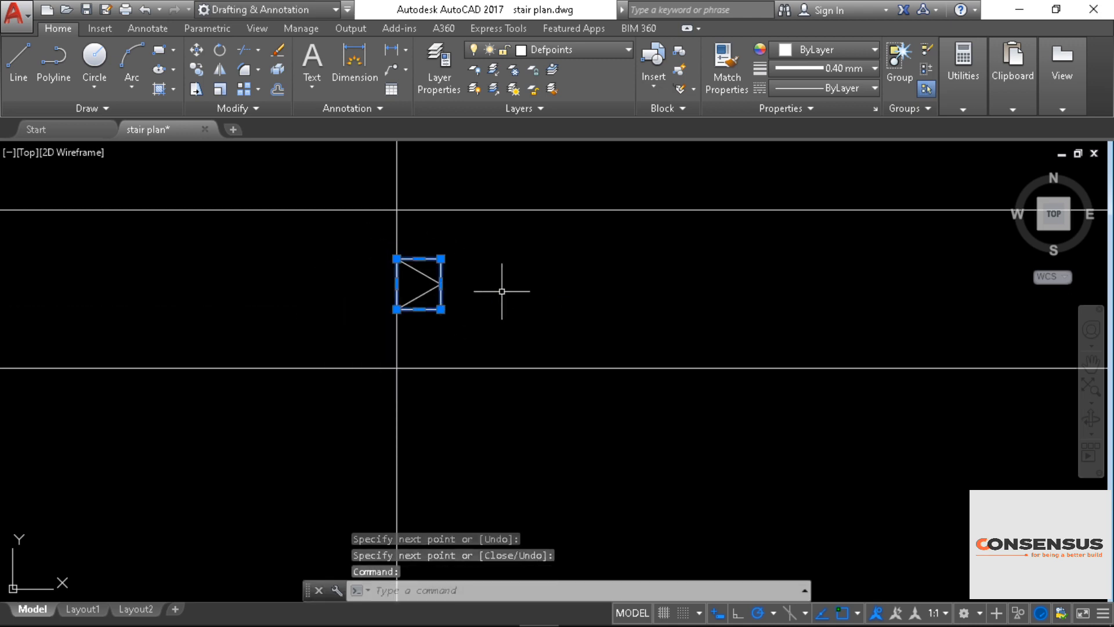
key(Delete)
scroll(534, 294, down, 2)
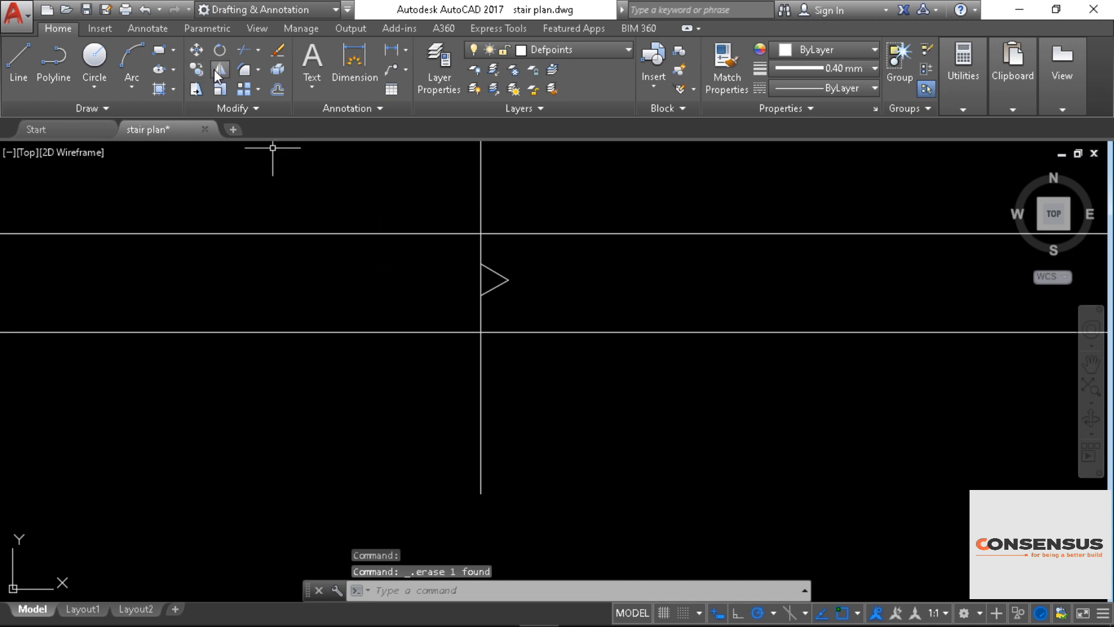
Step: Mirror the two diagonal lines downward about a horizontal axis through their lower end, keeping the originals
click(218, 71)
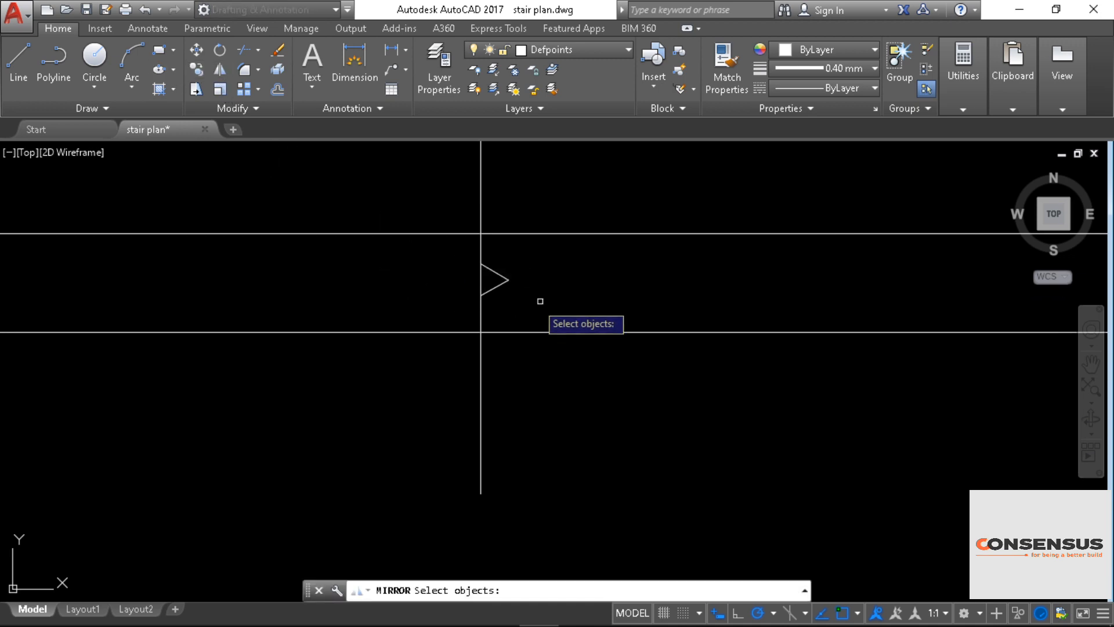
click(534, 304)
click(489, 269)
key(Return)
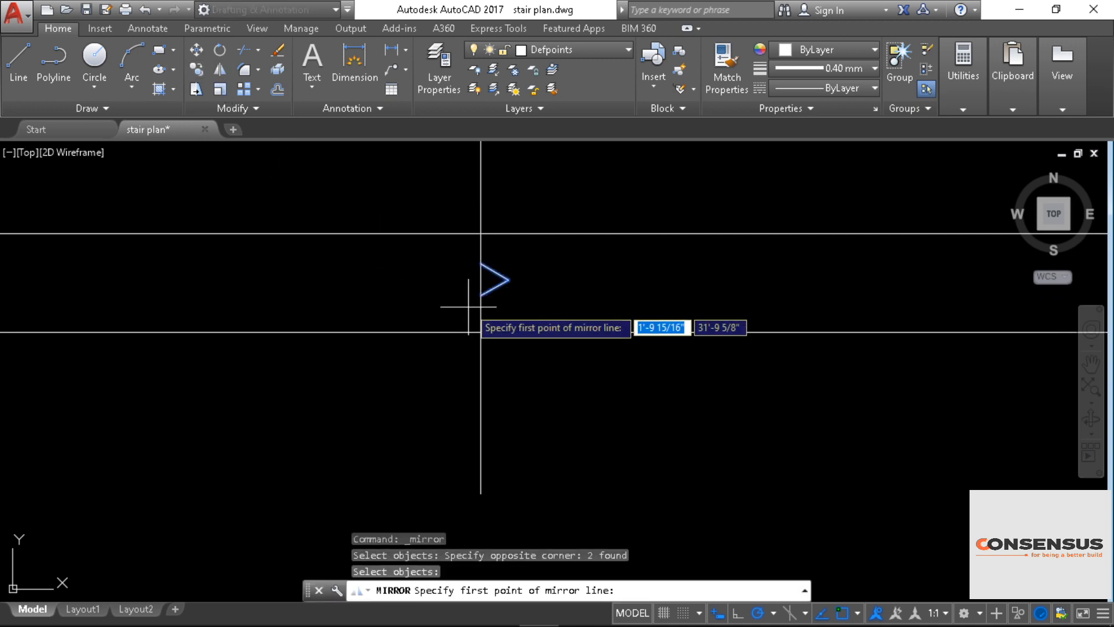
click(480, 294)
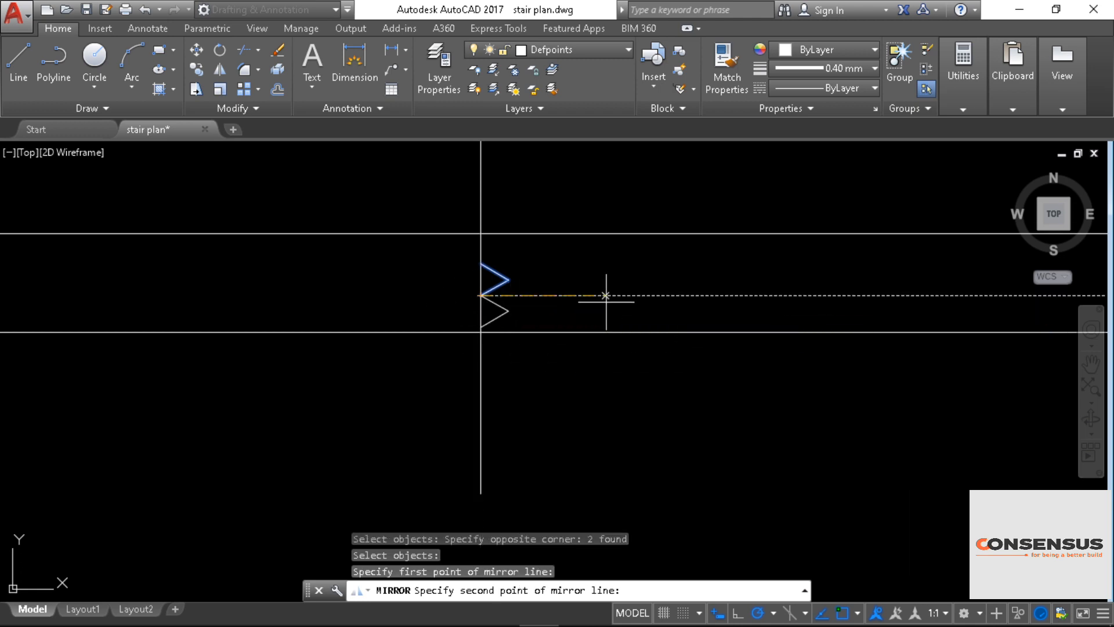
click(649, 296)
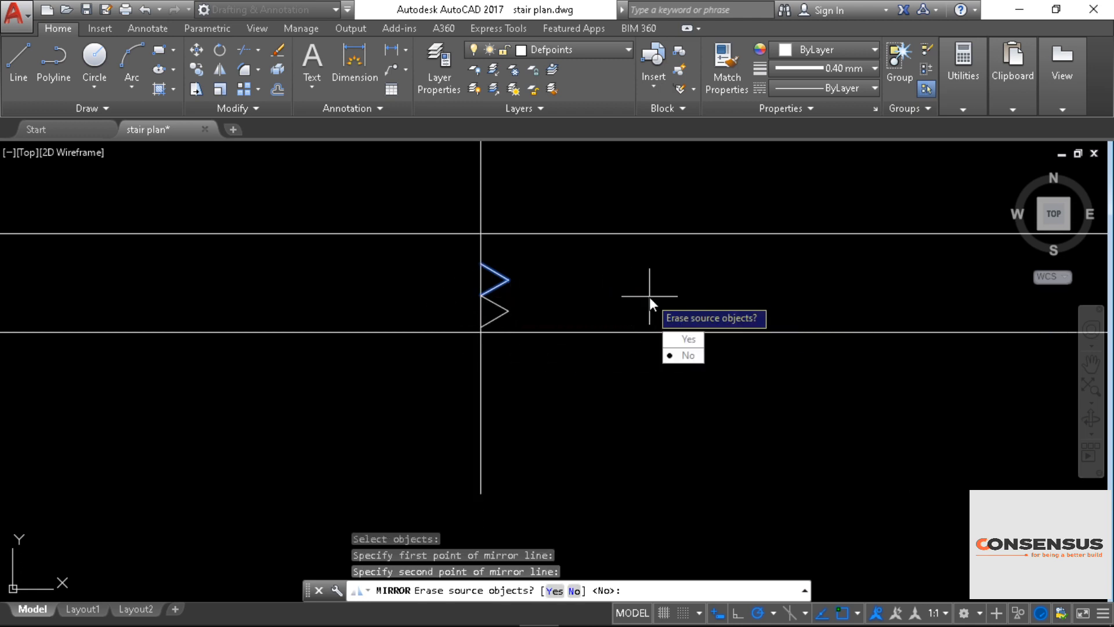
click(688, 354)
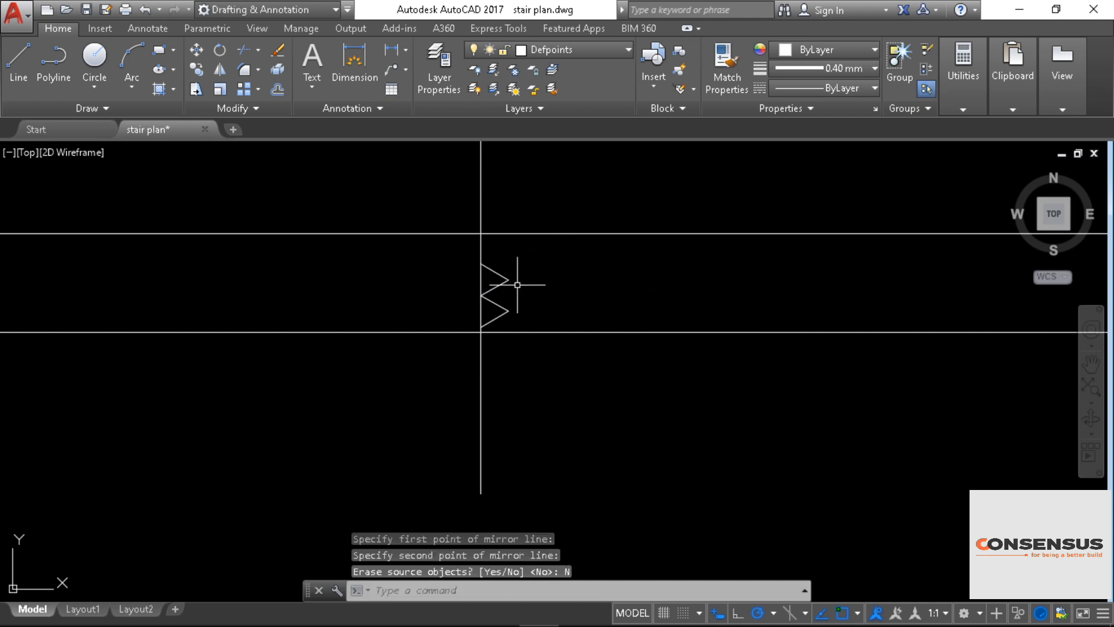
Step: Mirror the lower pair of diagonals across the vertical line and erase the source pair to form a zigzag
click(219, 72)
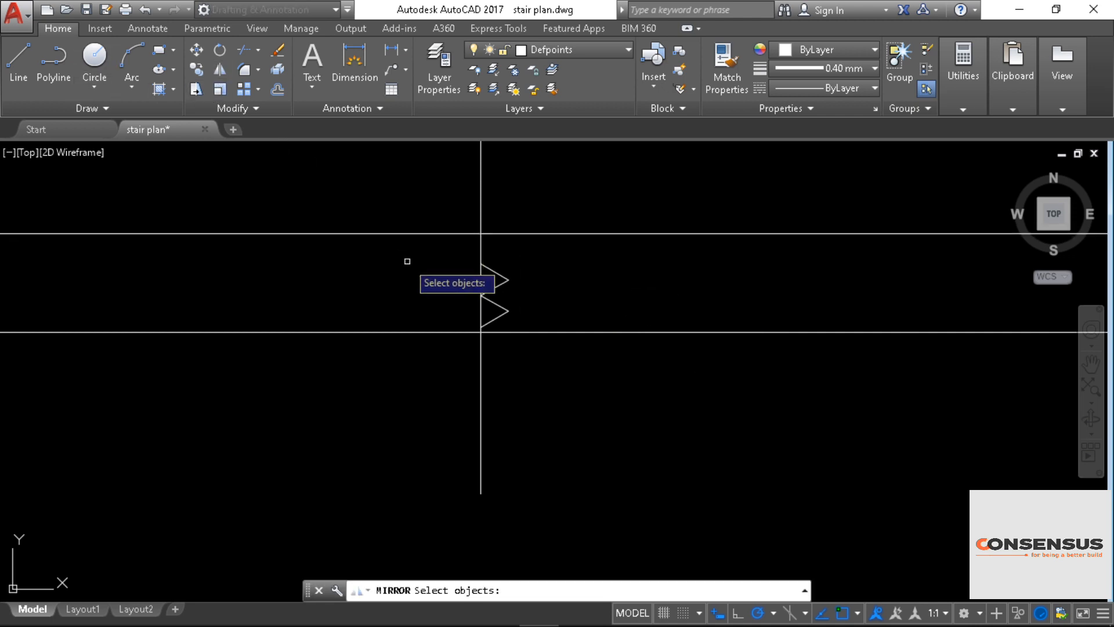
scroll(405, 258, up, 3)
middle_drag(393, 241, 358, 246)
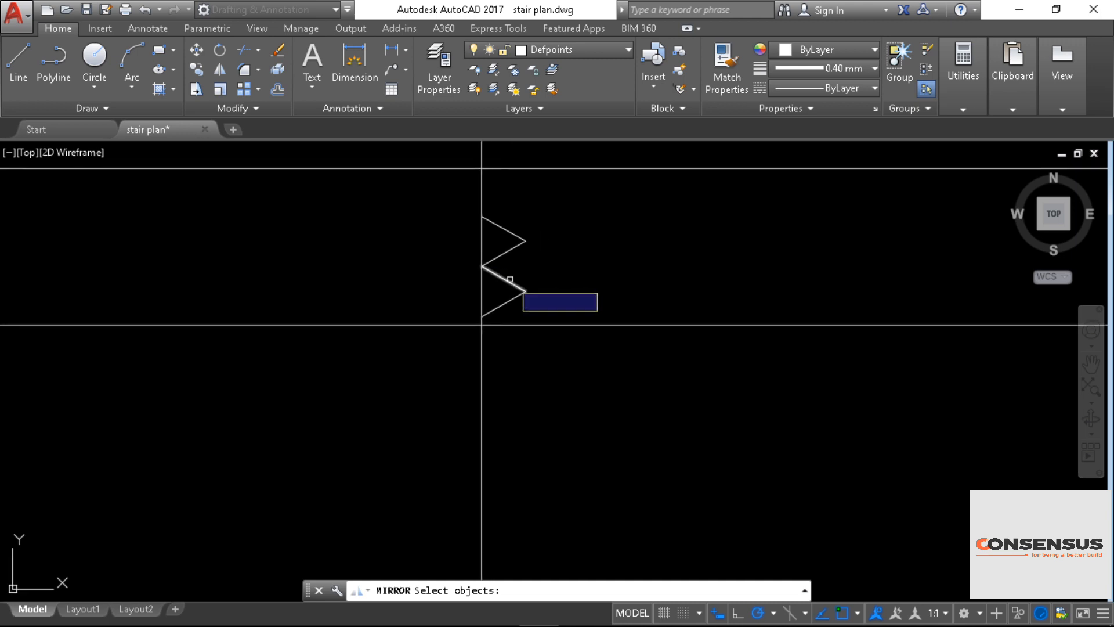
click(520, 307)
click(481, 278)
key(Return)
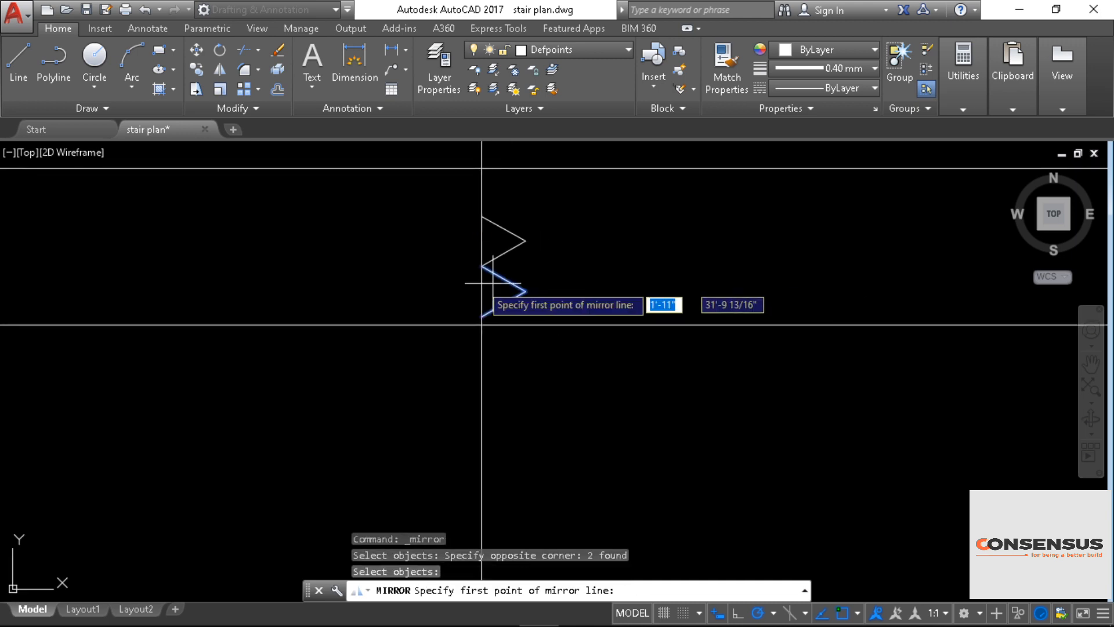
click(482, 267)
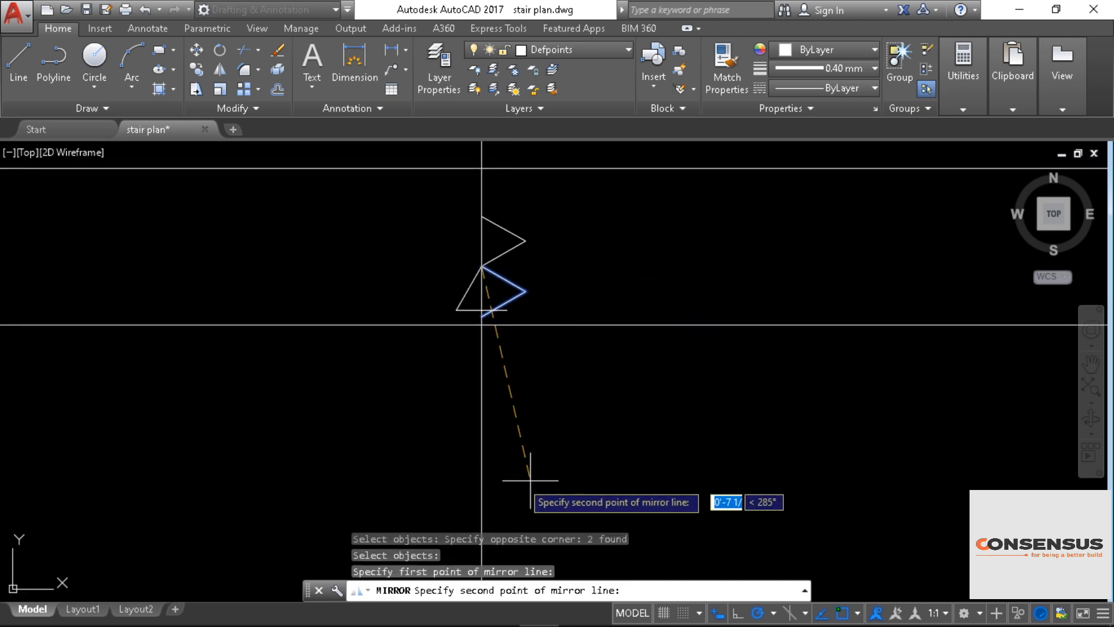
click(482, 510)
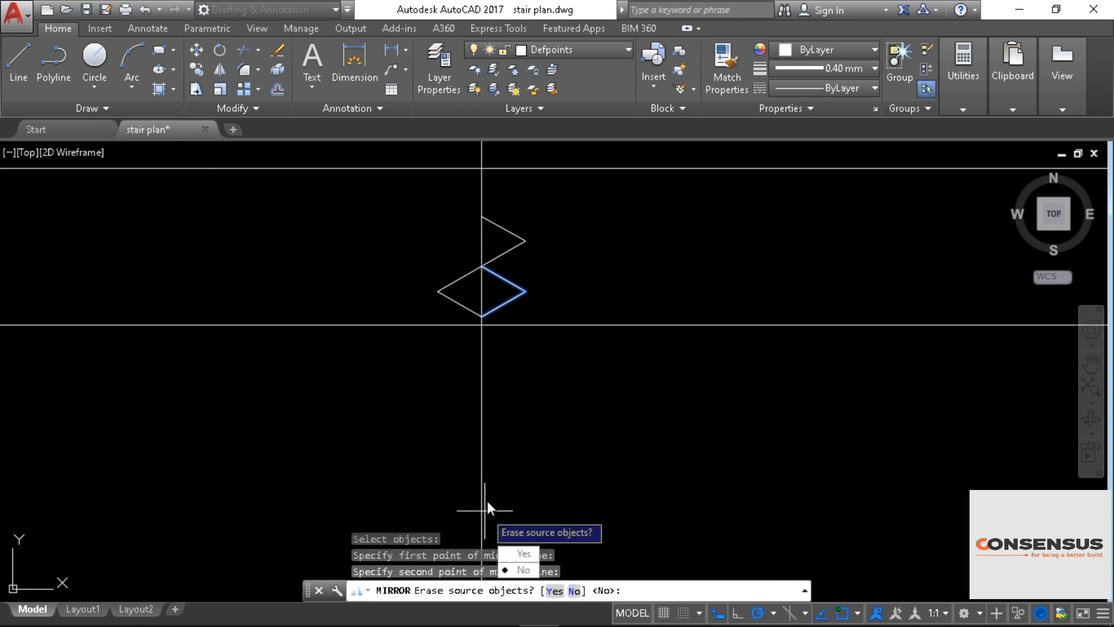
click(510, 556)
Step: Trim both roof slab lines projecting beyond the slab's end line outside the window-side wall
scroll(567, 257, down, 2)
middle_drag(567, 257, 583, 302)
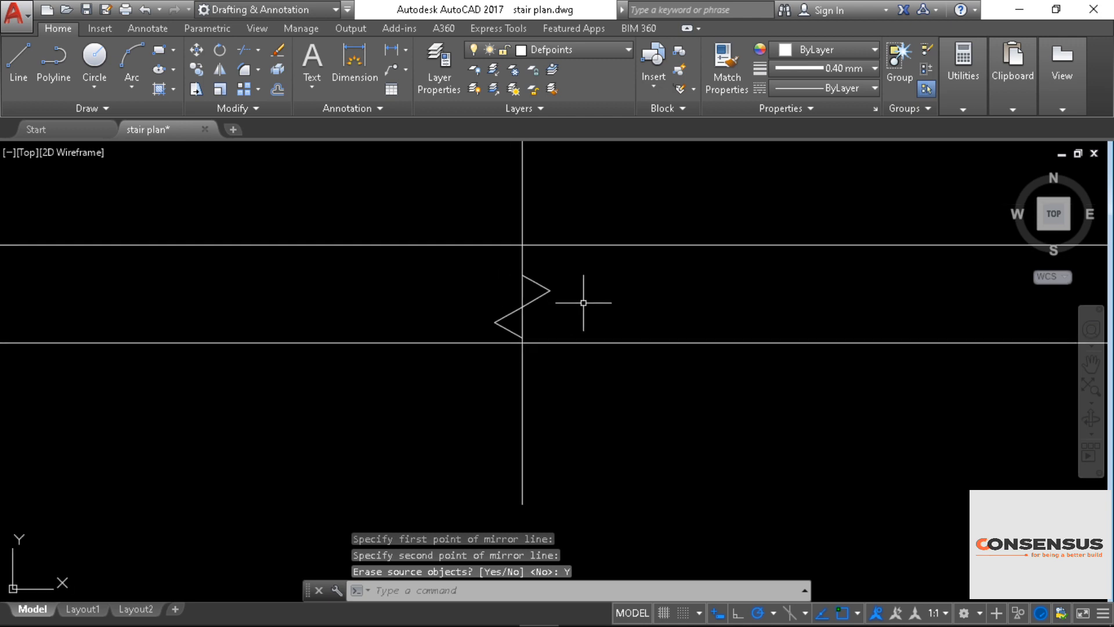
scroll(585, 297, down, 6)
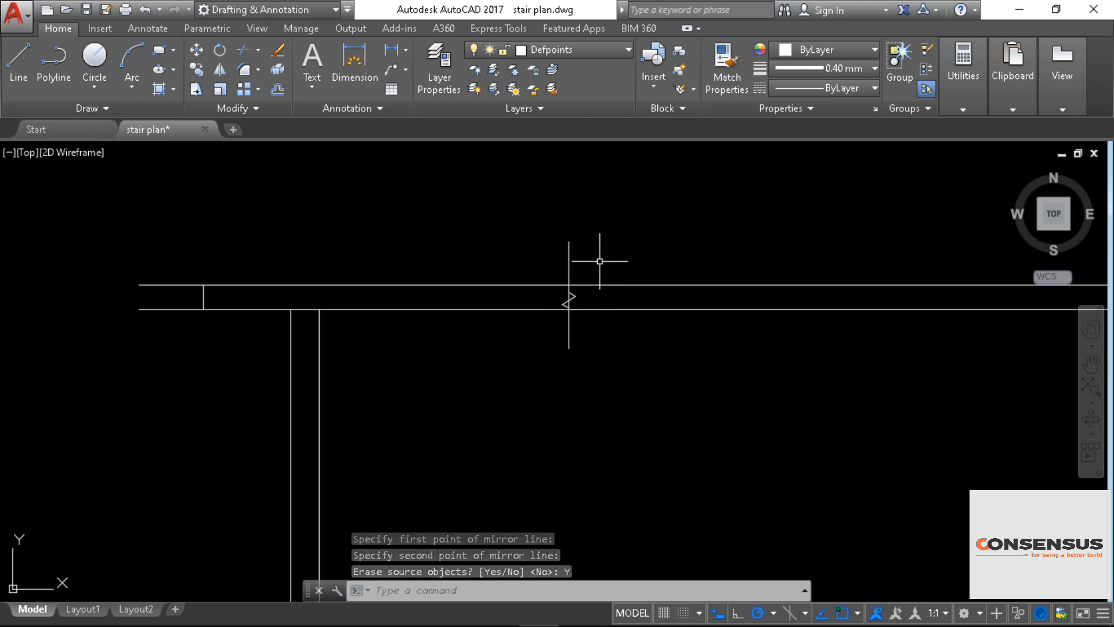
text(tr)
key(Return)
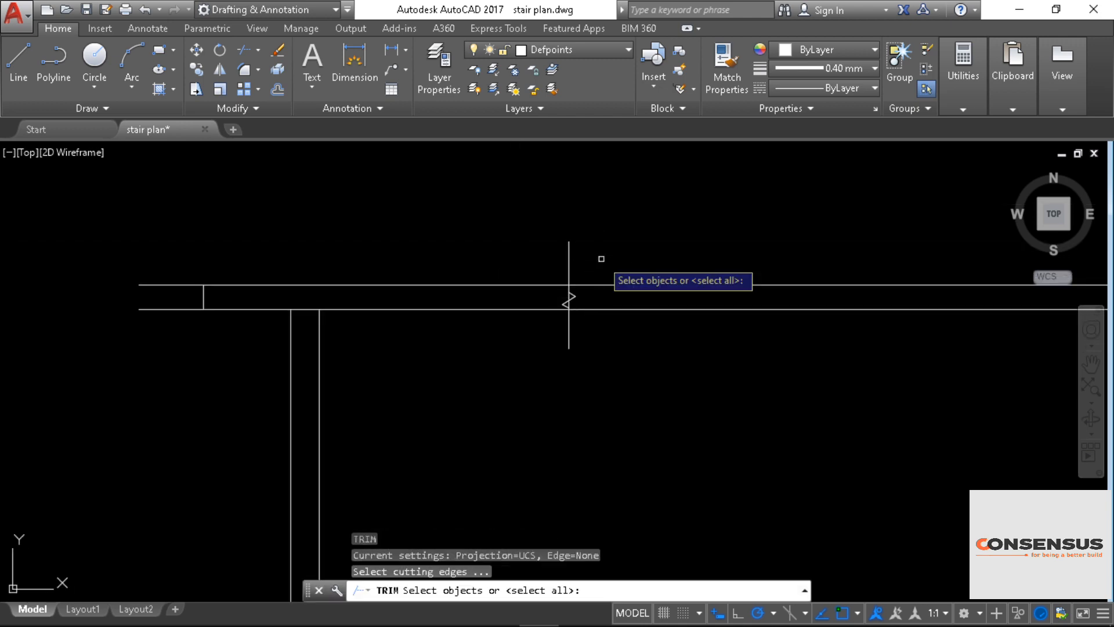
key(Return)
click(164, 236)
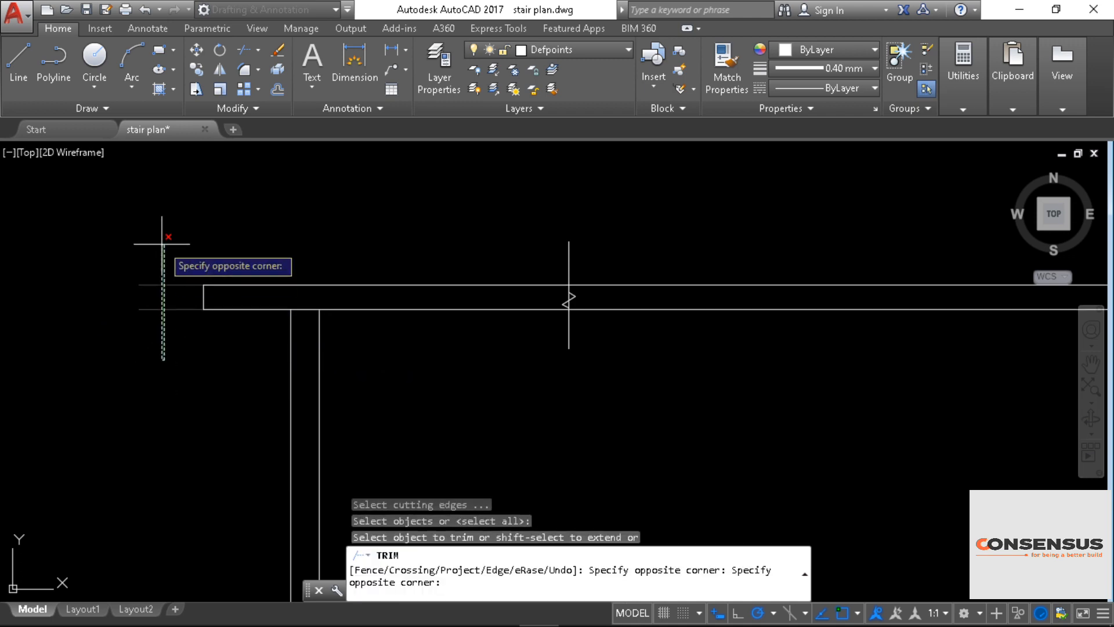
click(152, 347)
Step: Trim the vertical line inside the zigzag and beyond both slab lines, leaving a break line within the slab thickness
middle_drag(522, 394, 503, 397)
scroll(503, 397, down, 4)
scroll(689, 420, up, 2)
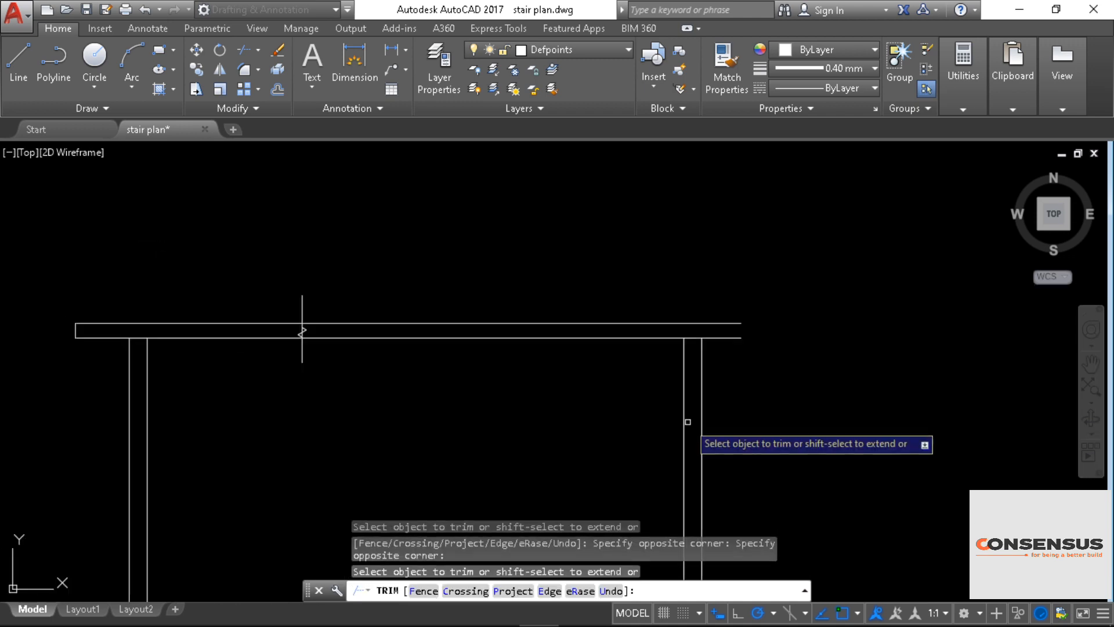
scroll(734, 405, up, 2)
middle_drag(734, 406, 1102, 484)
scroll(433, 393, up, 8)
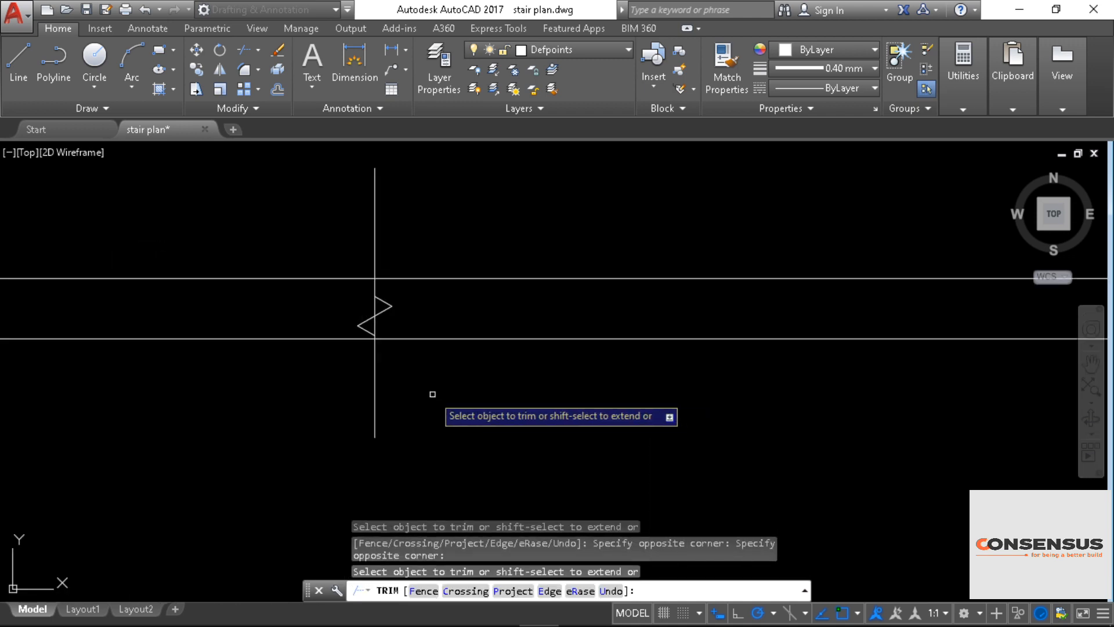
middle_drag(423, 388, 718, 489)
click(590, 287)
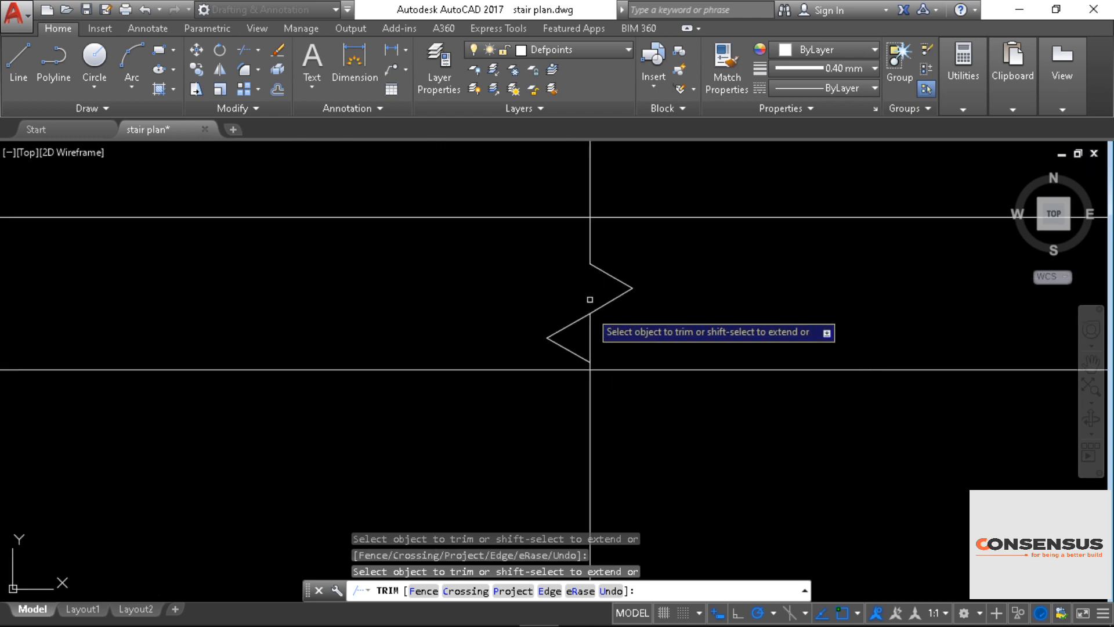
click(589, 340)
click(589, 405)
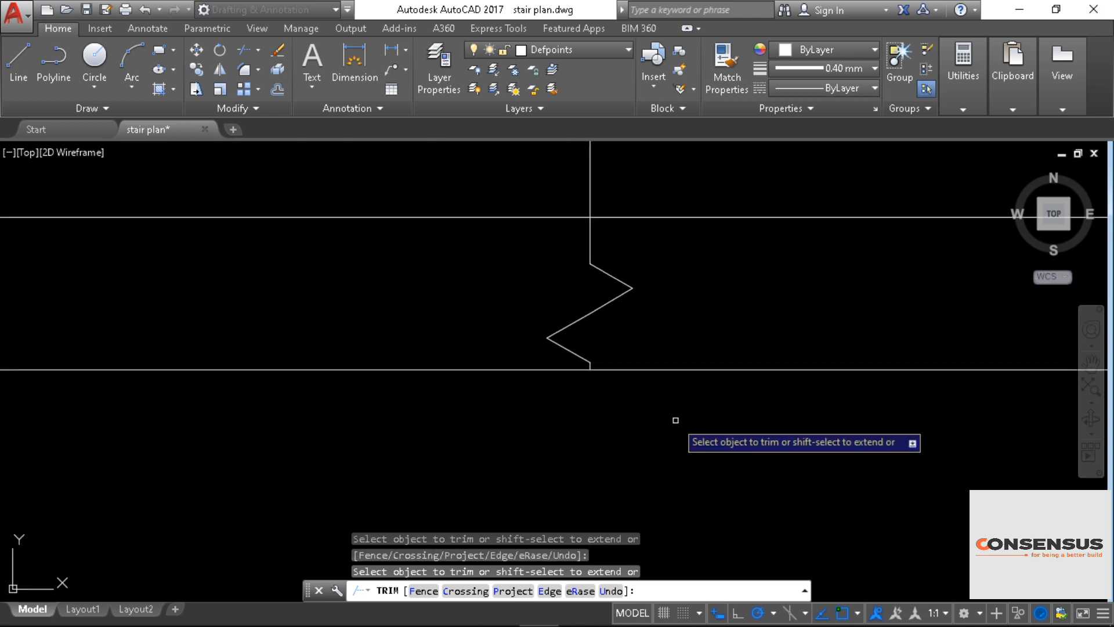
scroll(557, 494, down, 4)
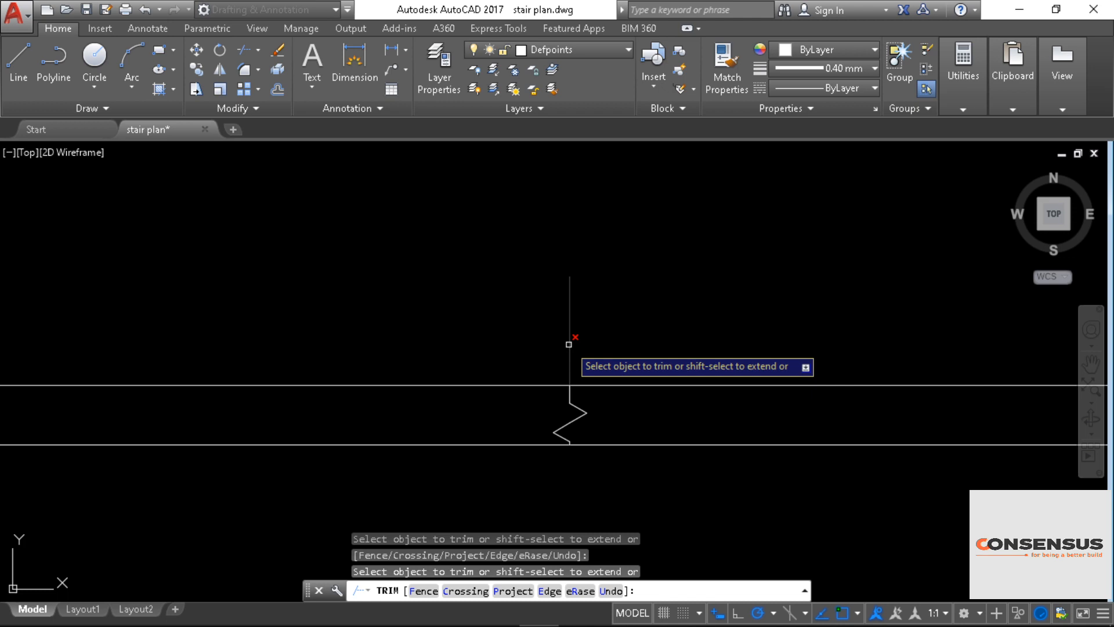
Step: Trim the roof slab lines from the break line across to and past the door-side wall, and finish trimming
scroll(718, 351, down, 4)
middle_drag(718, 350, 485, 342)
click(534, 383)
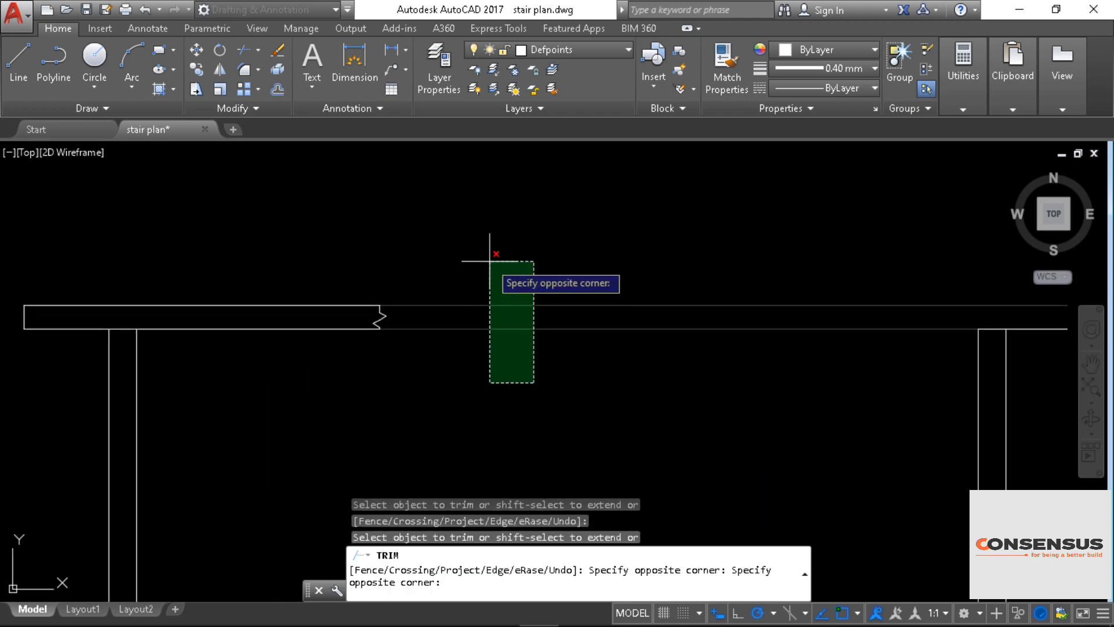
click(489, 261)
scroll(661, 378, down, 2)
middle_drag(917, 392, 714, 367)
click(718, 352)
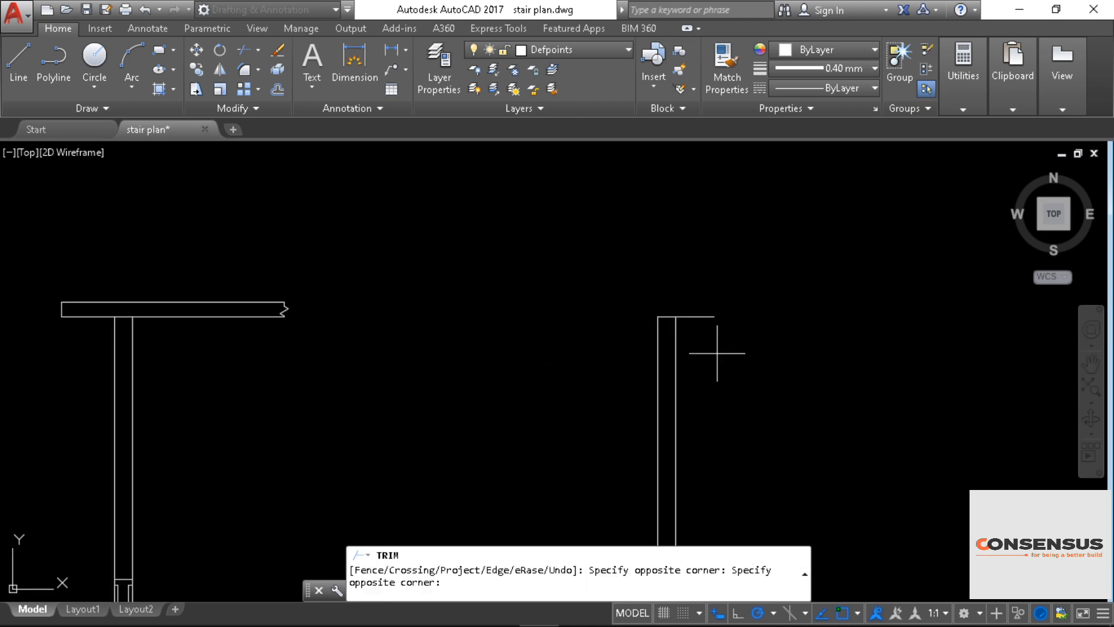
click(695, 289)
scroll(493, 380, down, 2)
middle_drag(485, 401, 527, 292)
right_click(527, 292)
click(565, 294)
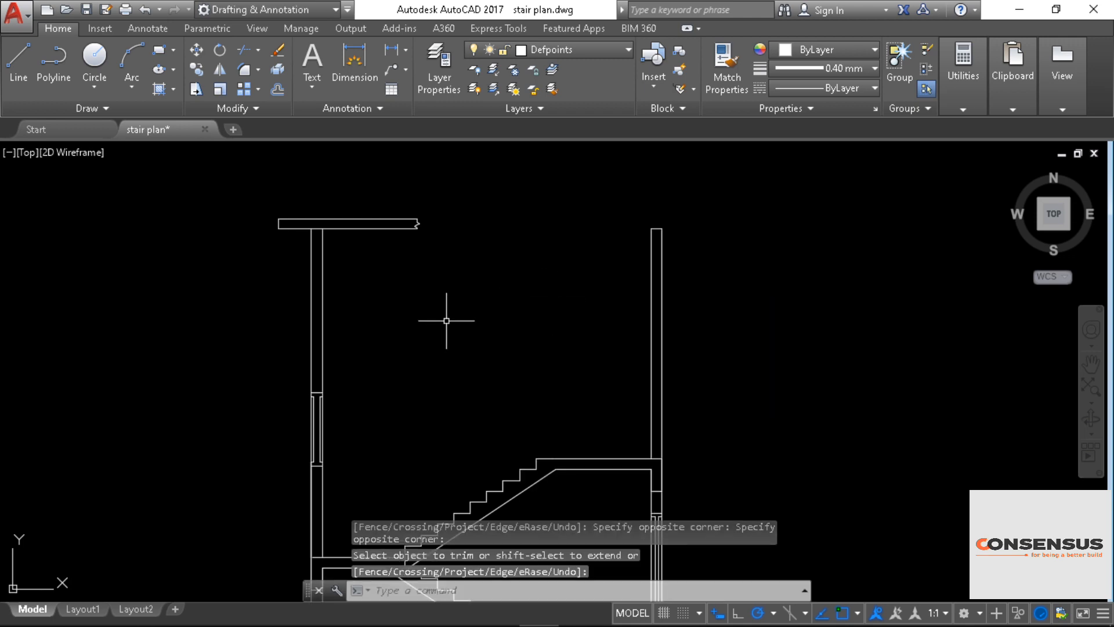
Step: Examine the stair section, its roof slab break line and its alignment with the plan below
middle_drag(447, 320, 498, 284)
scroll(480, 303, down, 2)
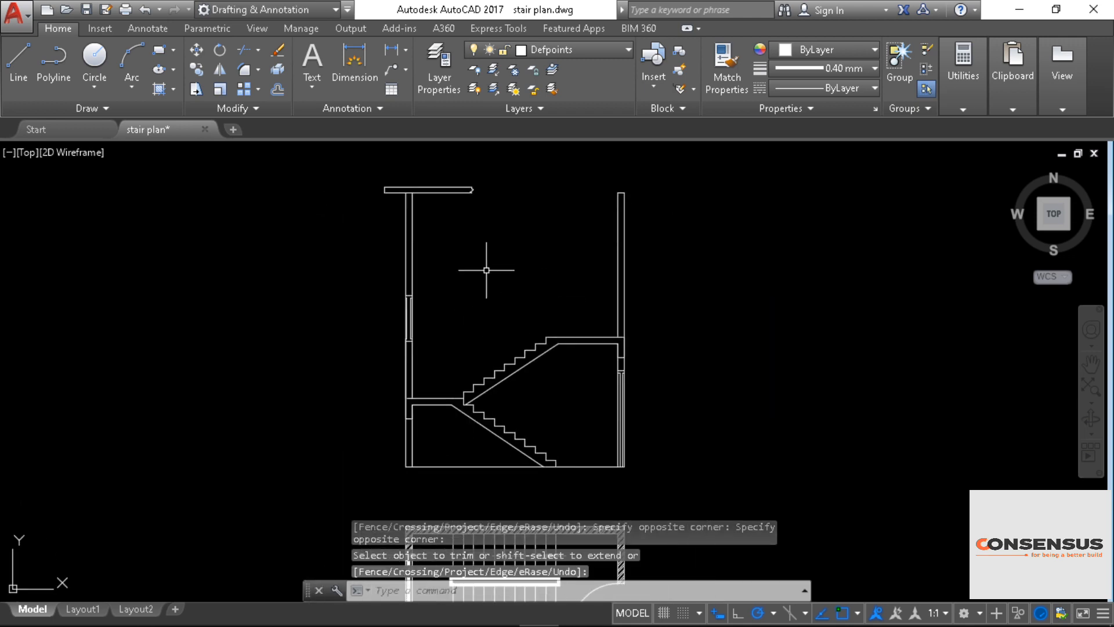
scroll(510, 286, up, 4)
middle_drag(480, 228, 497, 248)
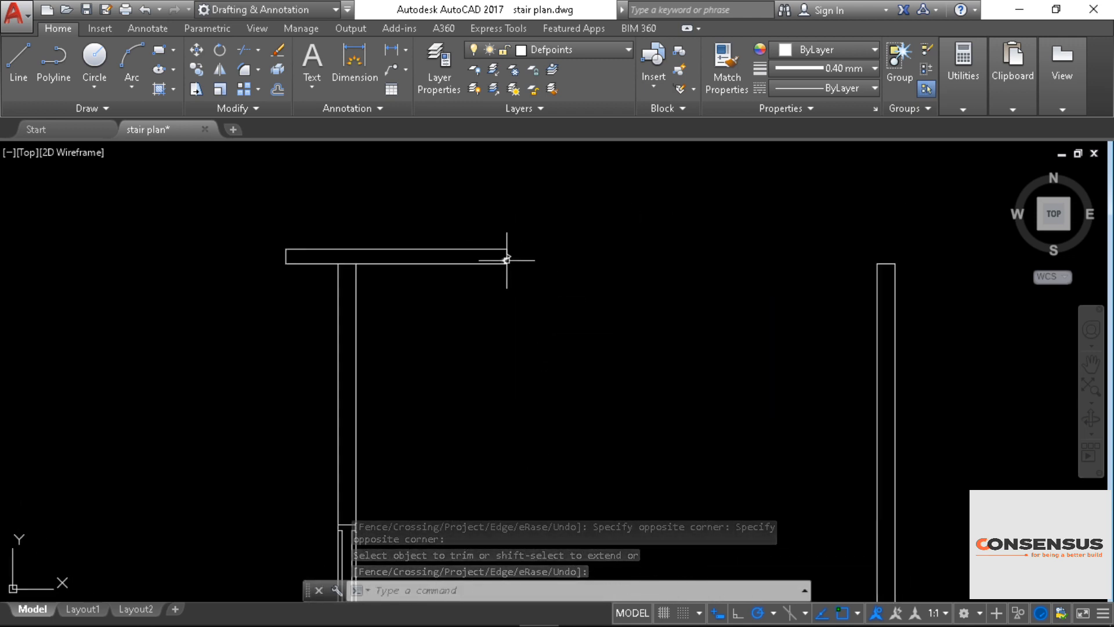
scroll(559, 378, down, 2)
middle_drag(560, 378, 534, 323)
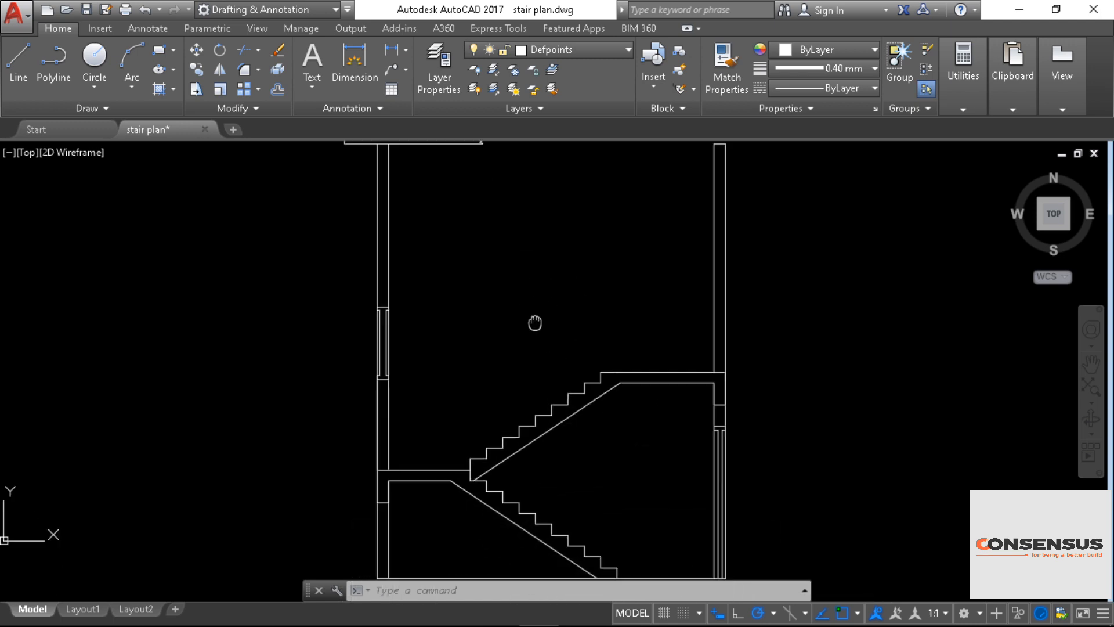
scroll(534, 323, down, 3)
scroll(522, 324, up, 1)
scroll(562, 382, down, 2)
middle_drag(561, 381, 537, 266)
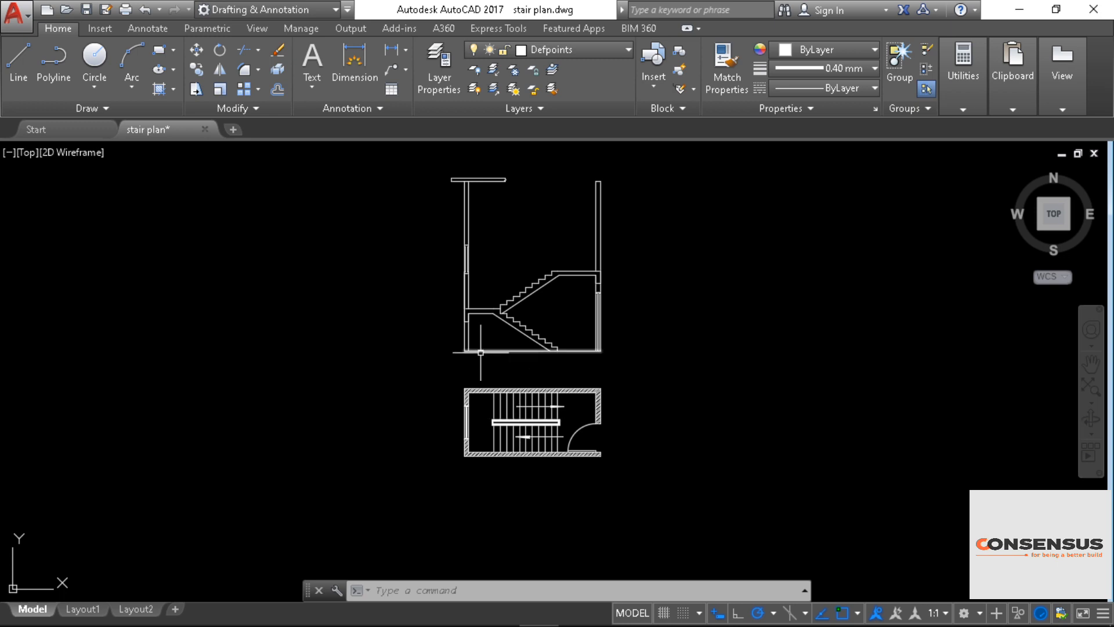
middle_drag(447, 334, 403, 391)
scroll(403, 391, up, 2)
middle_drag(510, 378, 521, 357)
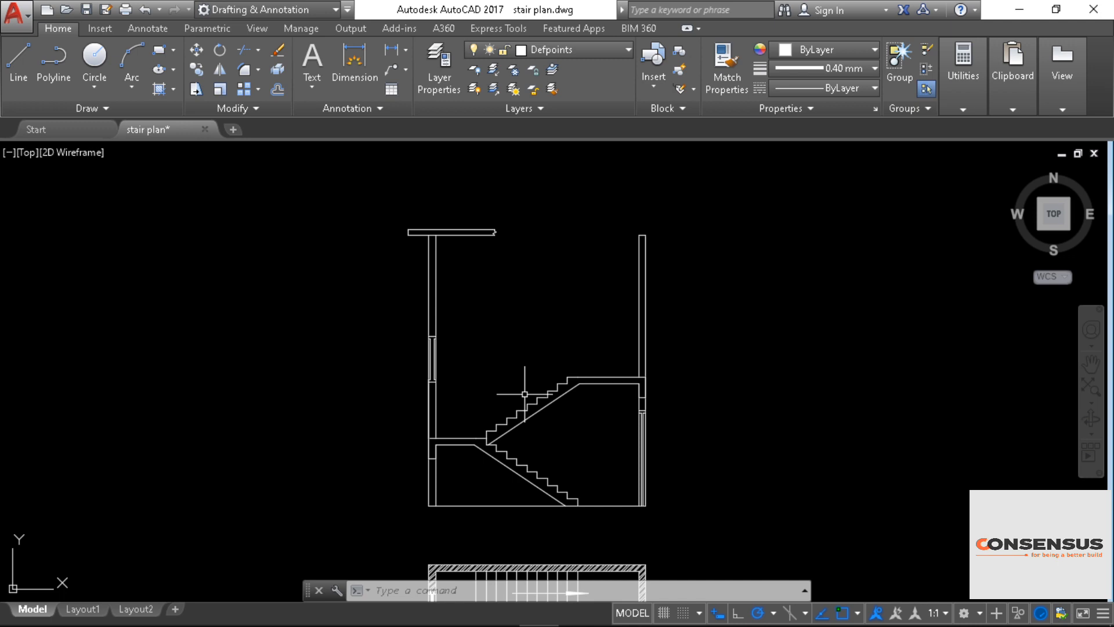
scroll(524, 394, up, 2)
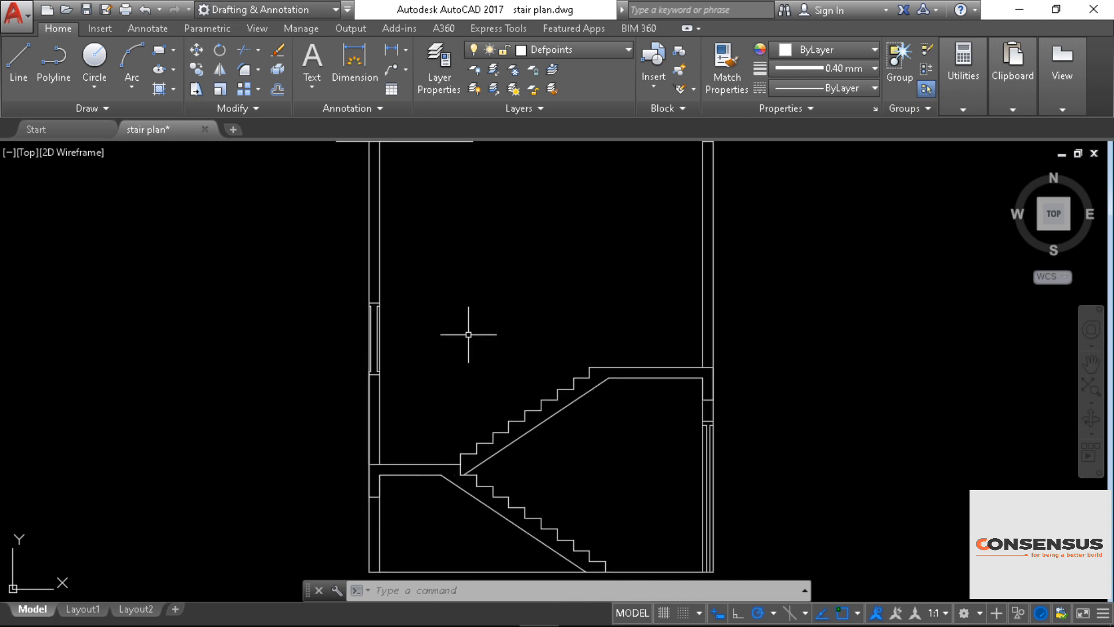